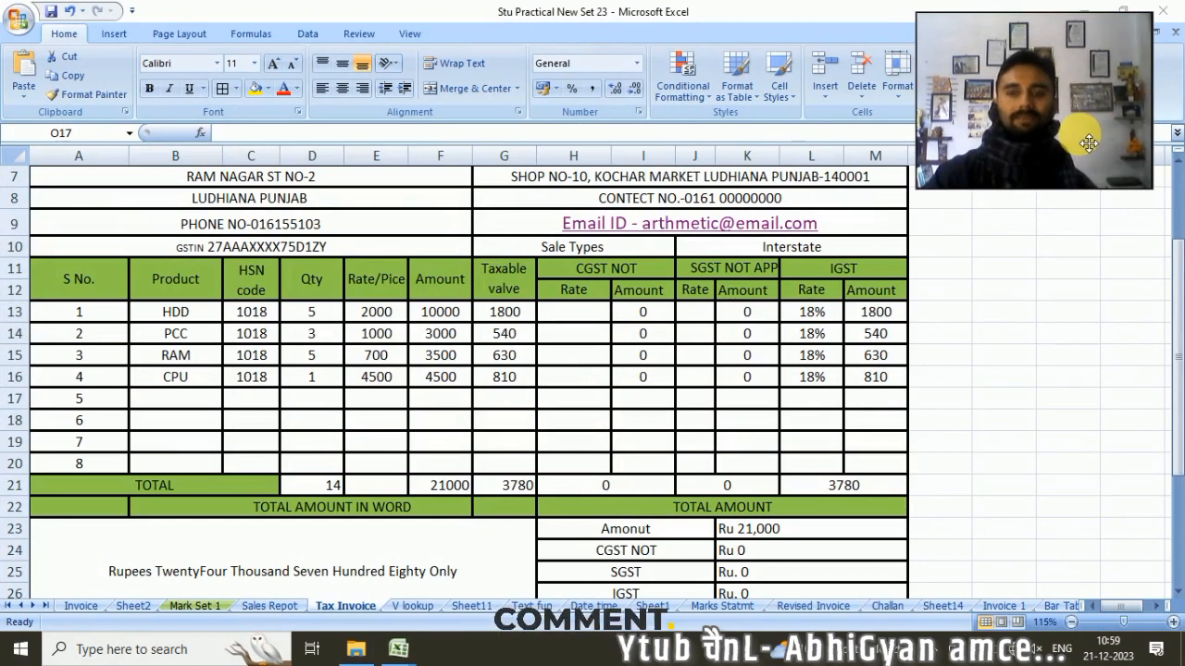
Step: Examine the tax invoice's overall layout and its title, shop address, GSTIN, document number, state code and date fields
{"action": "scroll", "coordinate": [417, 242], "scroll_direction": "up", "scroll_amount": 2}
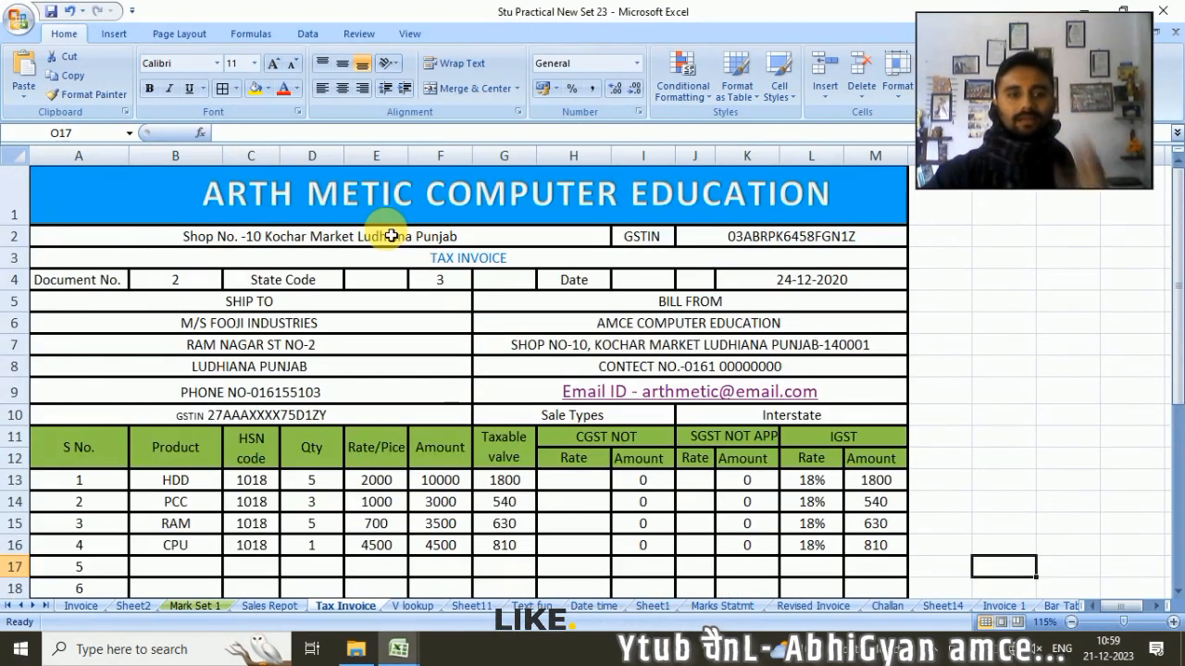
{"action": "left_click", "coordinate": [469, 264]}
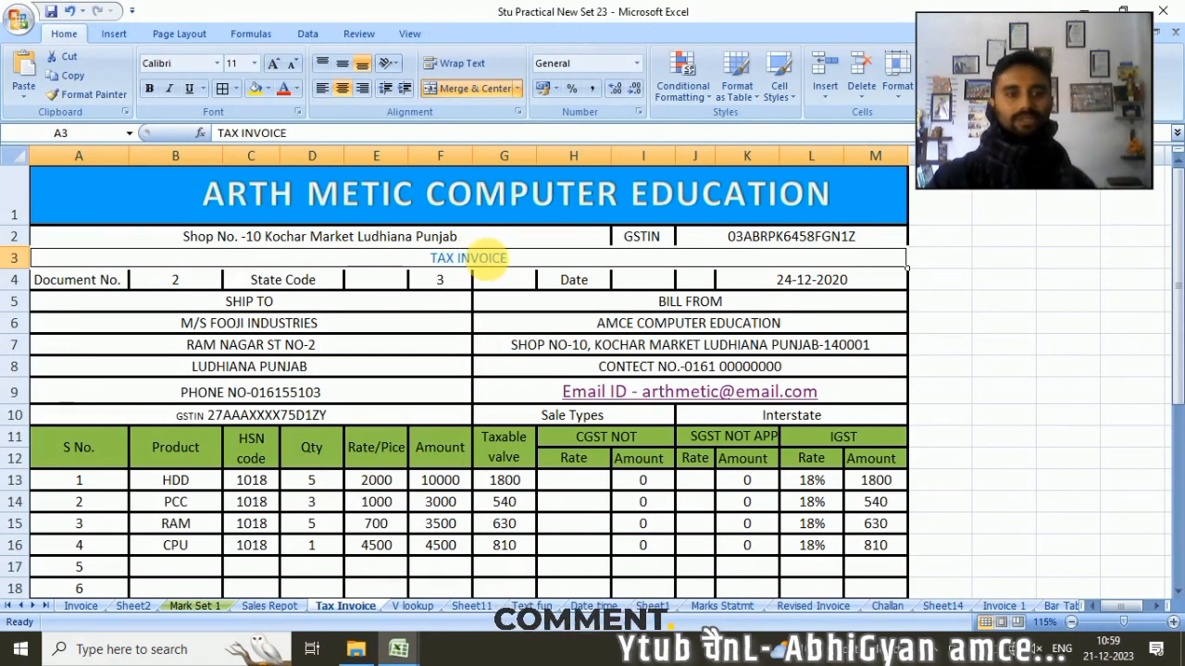
{"action": "scroll", "coordinate": [469, 259], "scroll_direction": "down", "scroll_amount": 5}
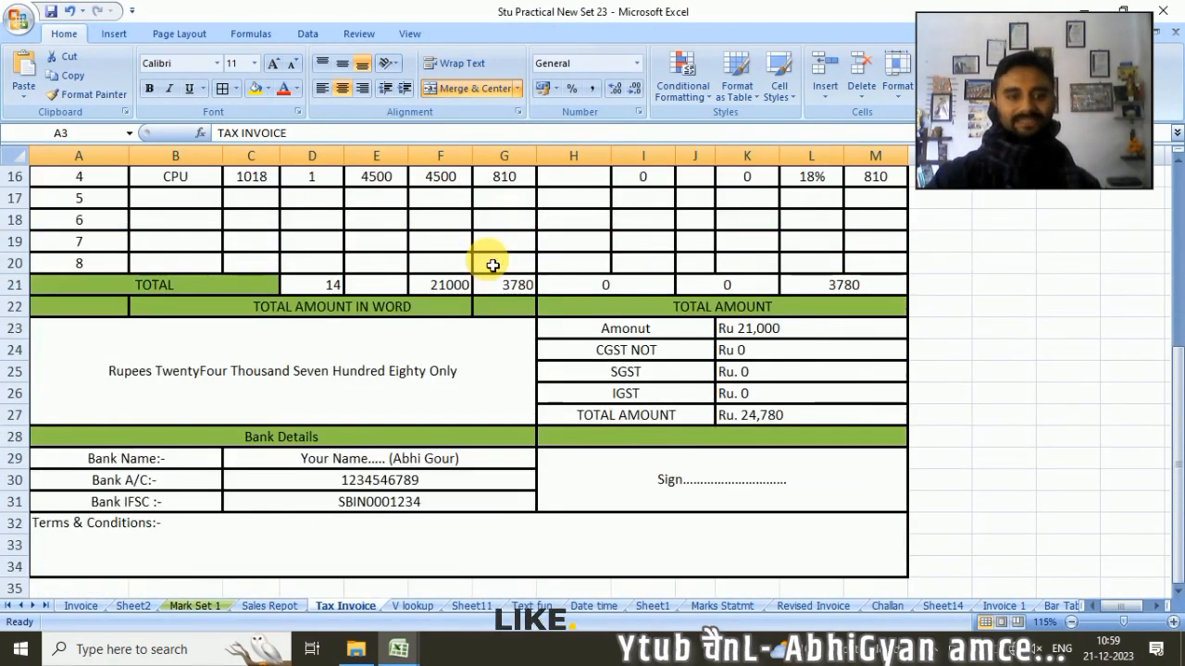
{"action": "scroll", "coordinate": [493, 266], "scroll_direction": "up", "scroll_amount": 5}
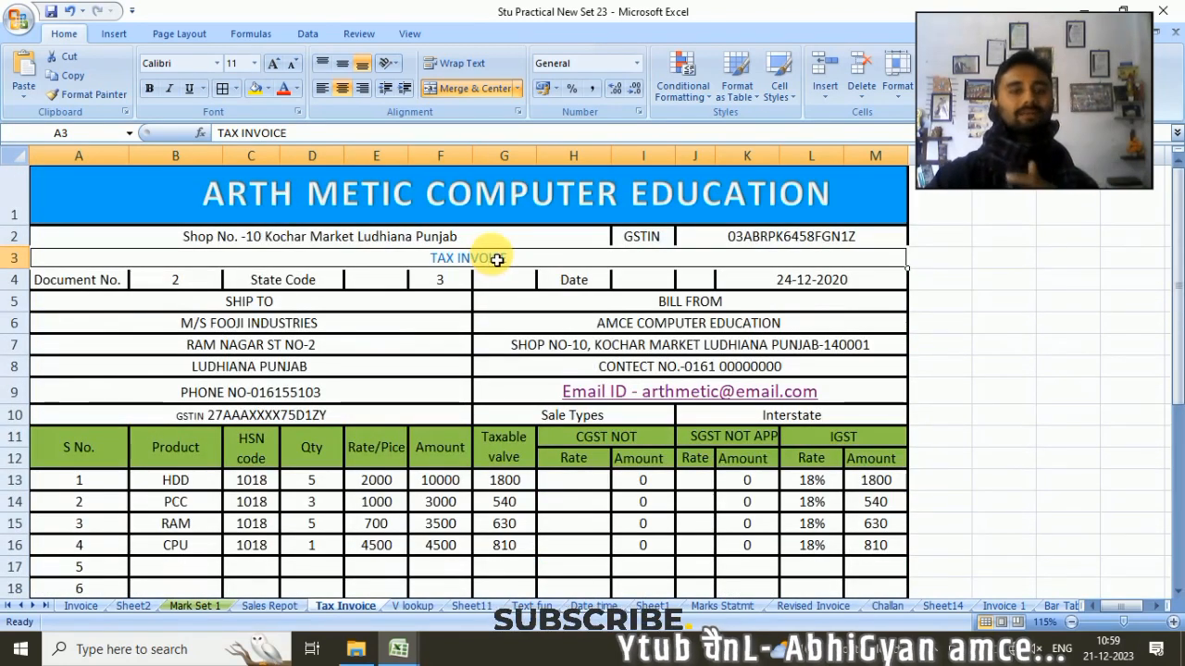
{"action": "left_click", "coordinate": [381, 196]}
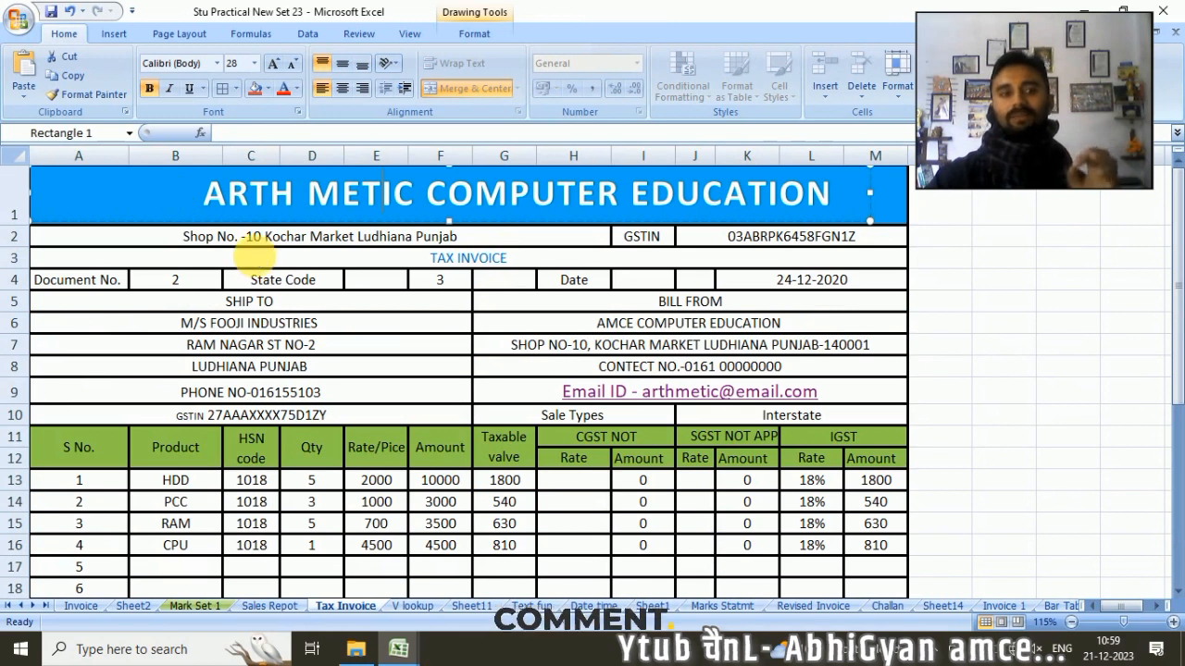
{"action": "left_click", "coordinate": [261, 259]}
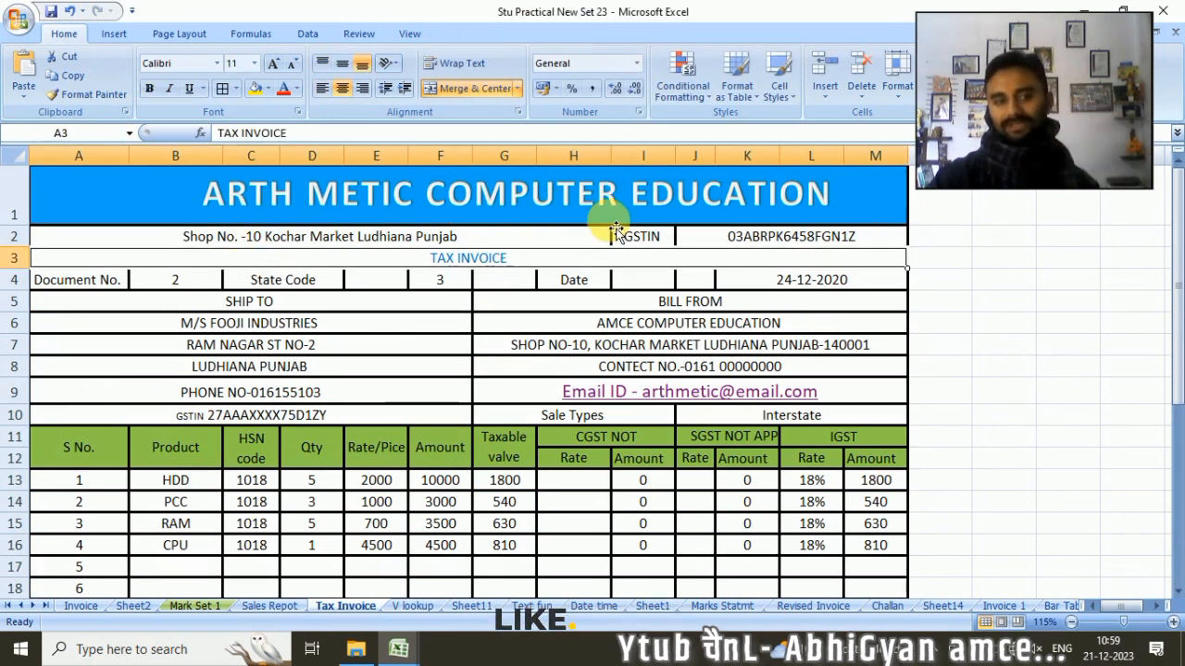
{"action": "left_click", "coordinate": [222, 232]}
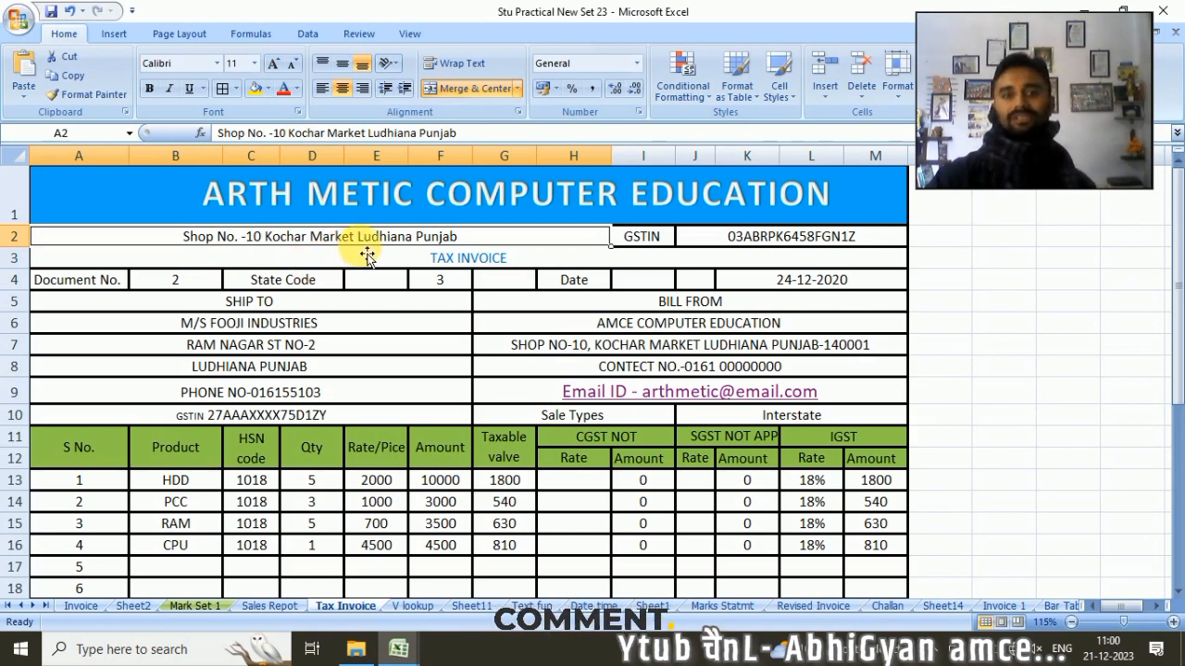
{"action": "left_click", "coordinate": [640, 238]}
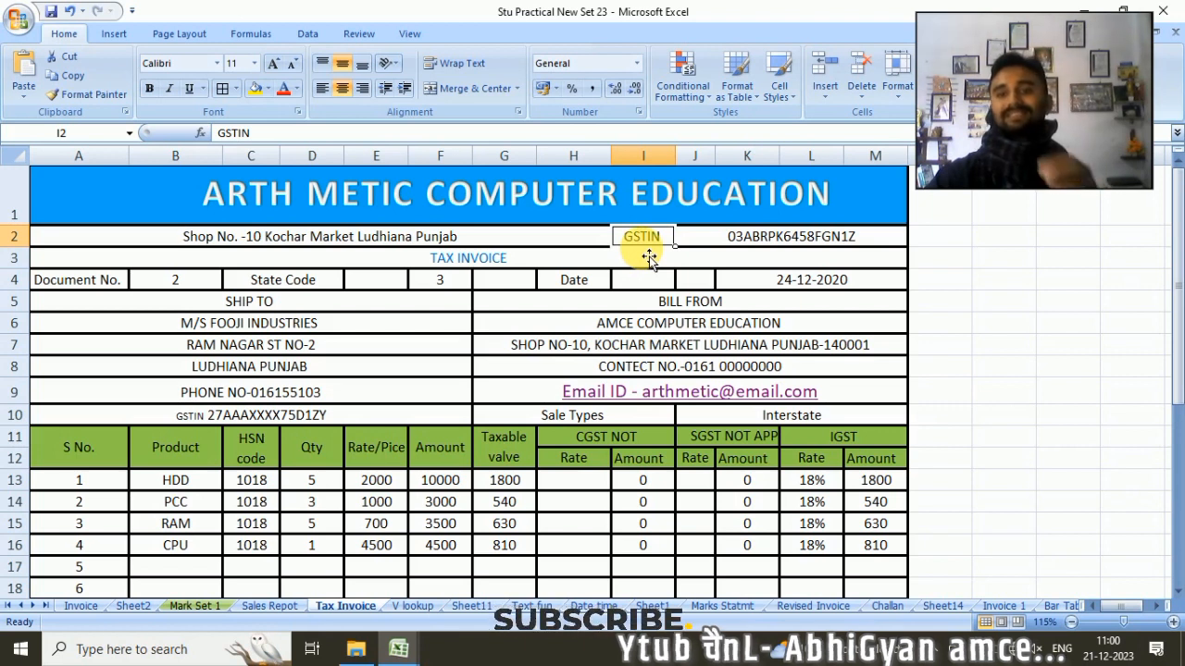
{"action": "left_click", "coordinate": [768, 236]}
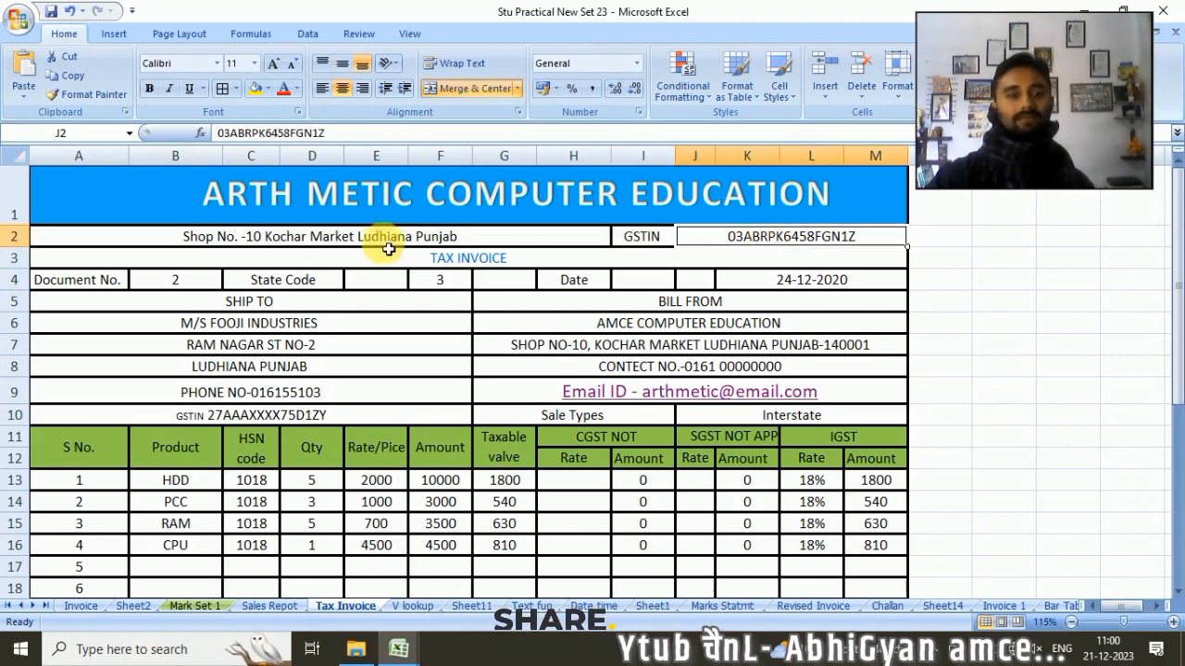
{"action": "left_click", "coordinate": [434, 259]}
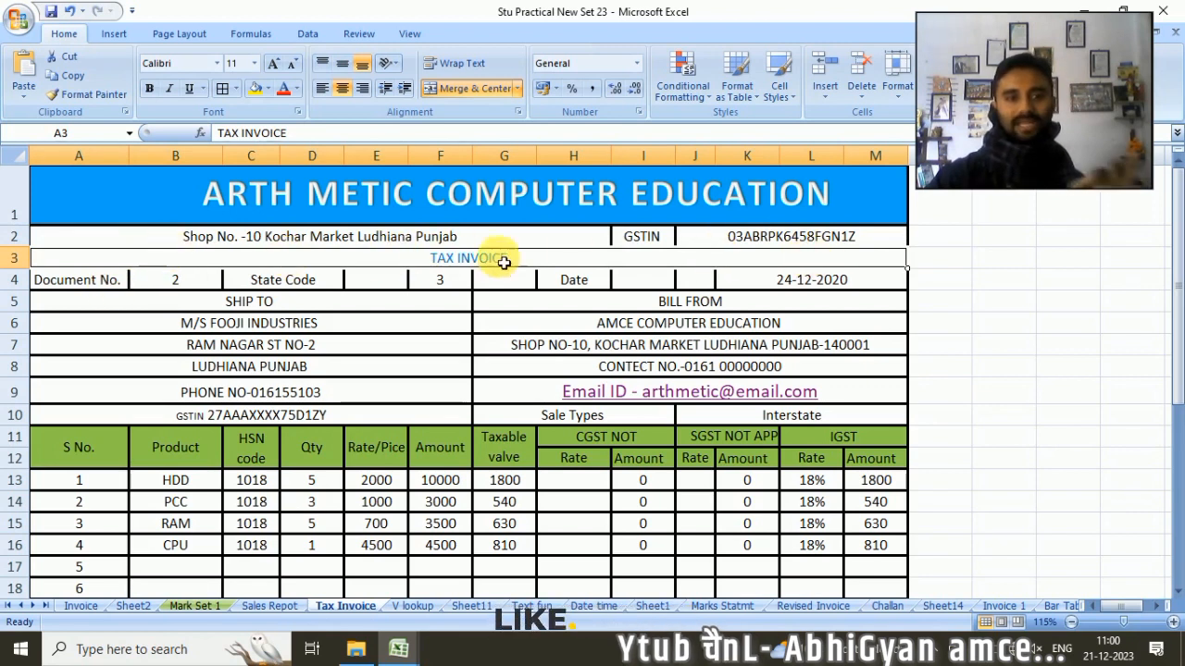
{"action": "left_click", "coordinate": [68, 278]}
{"action": "left_click", "coordinate": [304, 281]}
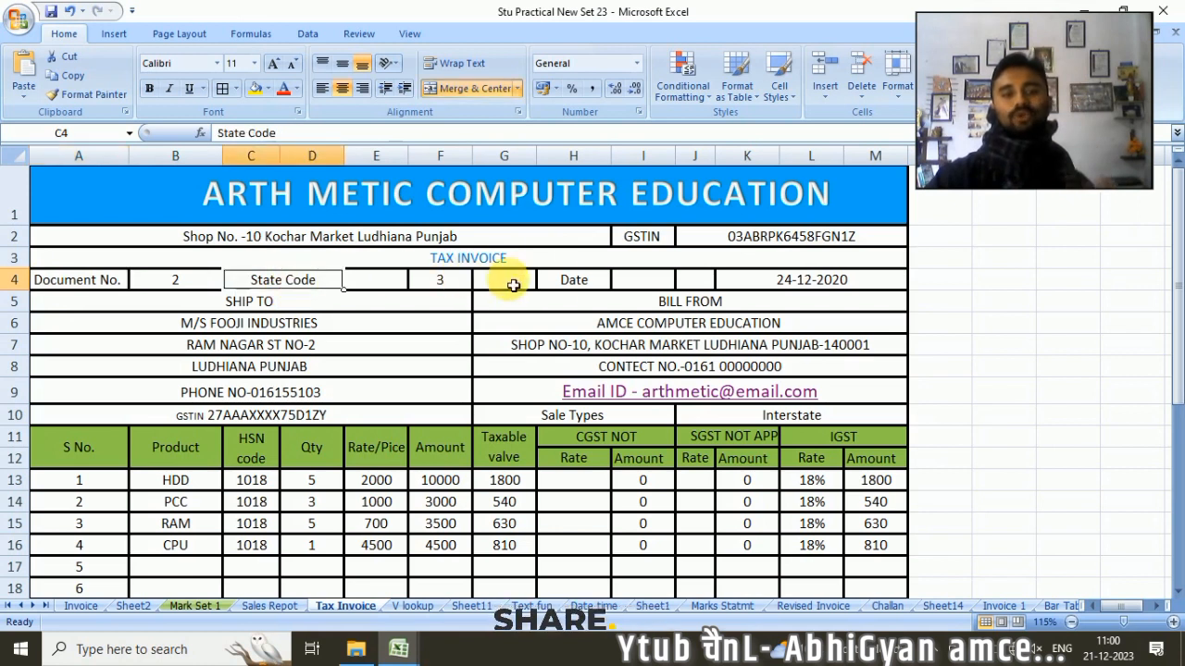
{"action": "left_click", "coordinate": [568, 280]}
{"action": "left_click", "coordinate": [794, 287]}
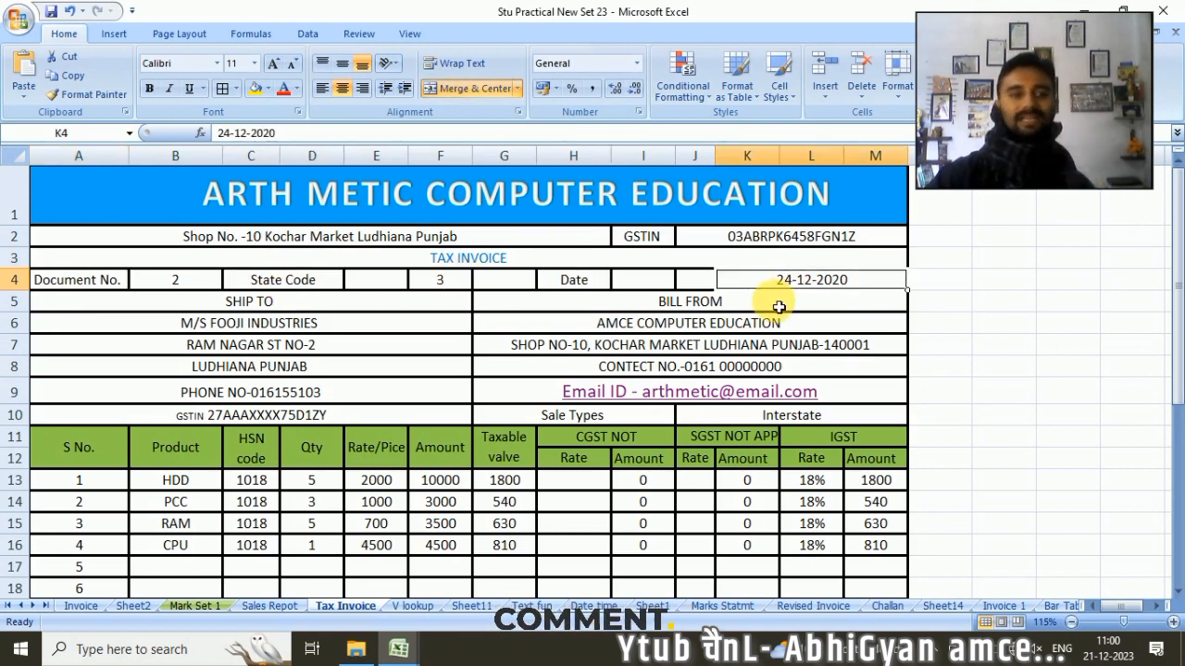
Step: Examine the SHIP TO and BILL FROM blocks, covering the company, address, contact, e-mail and GSTIN rows
{"action": "left_click", "coordinate": [280, 302]}
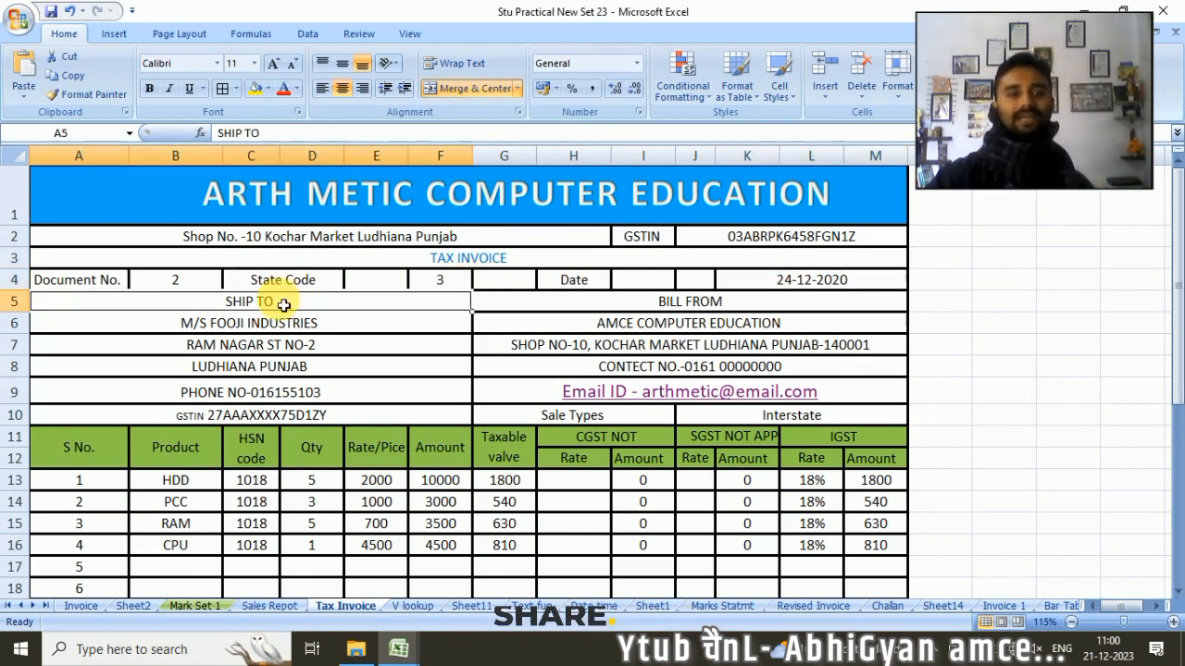
{"action": "left_click", "coordinate": [698, 302]}
{"action": "scroll", "coordinate": [694, 278], "scroll_direction": "down", "scroll_amount": 1}
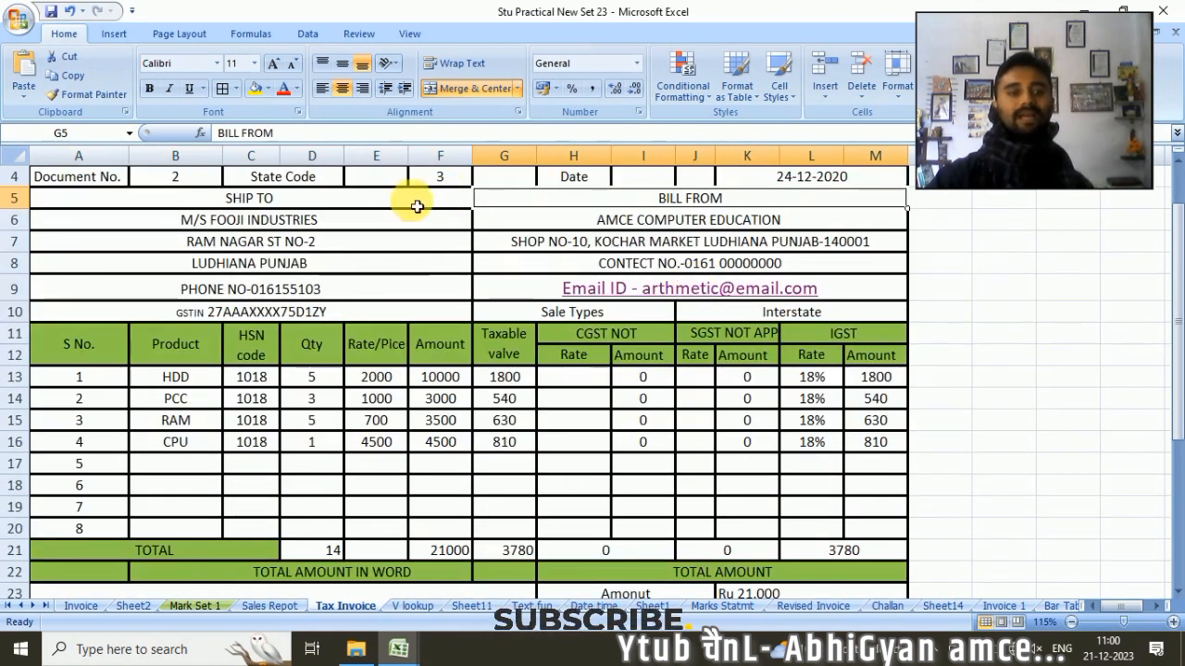
{"action": "scroll", "coordinate": [416, 203], "scroll_direction": "up", "scroll_amount": 1}
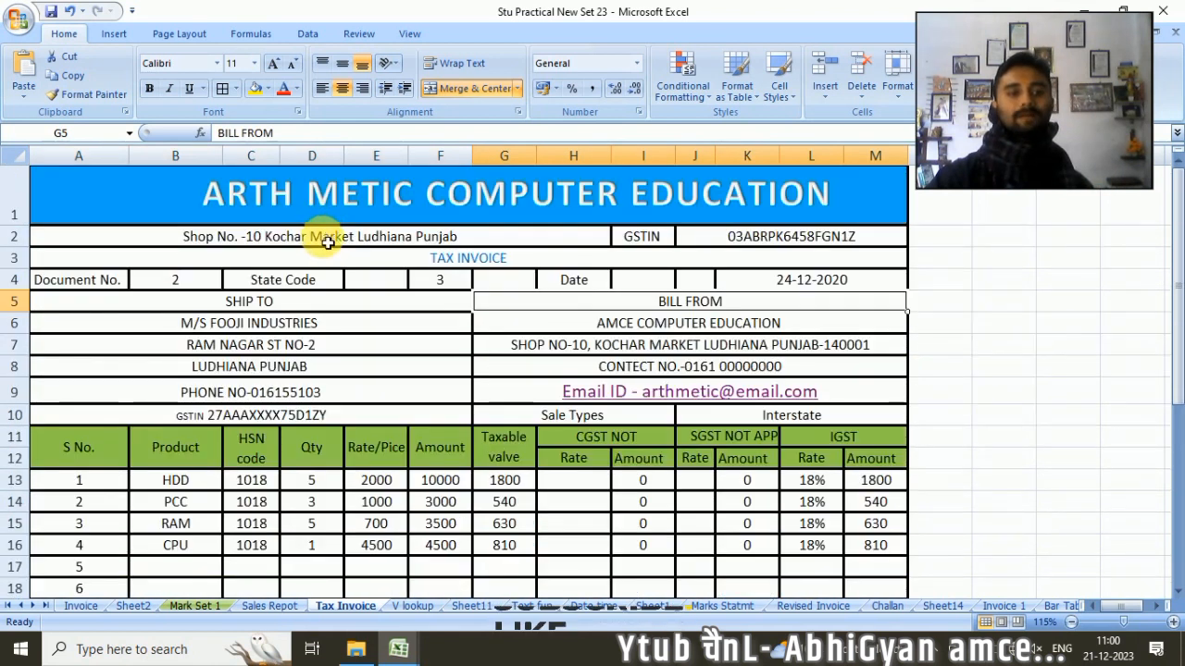
{"action": "left_click", "coordinate": [238, 327]}
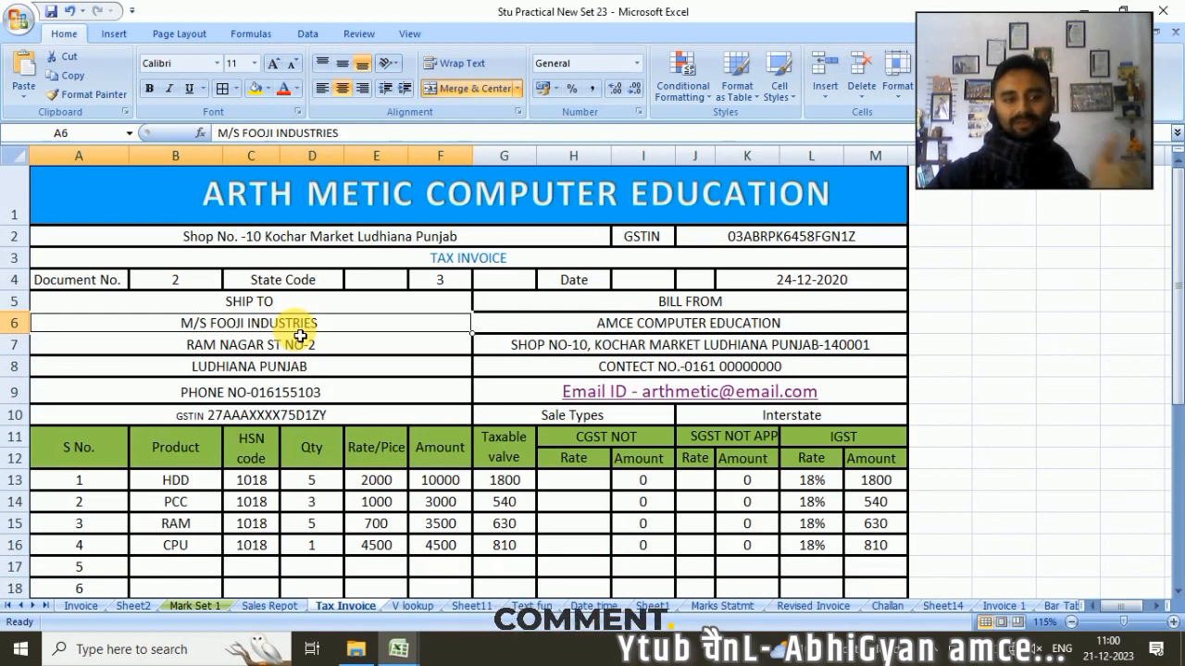
{"action": "left_click", "coordinate": [263, 341]}
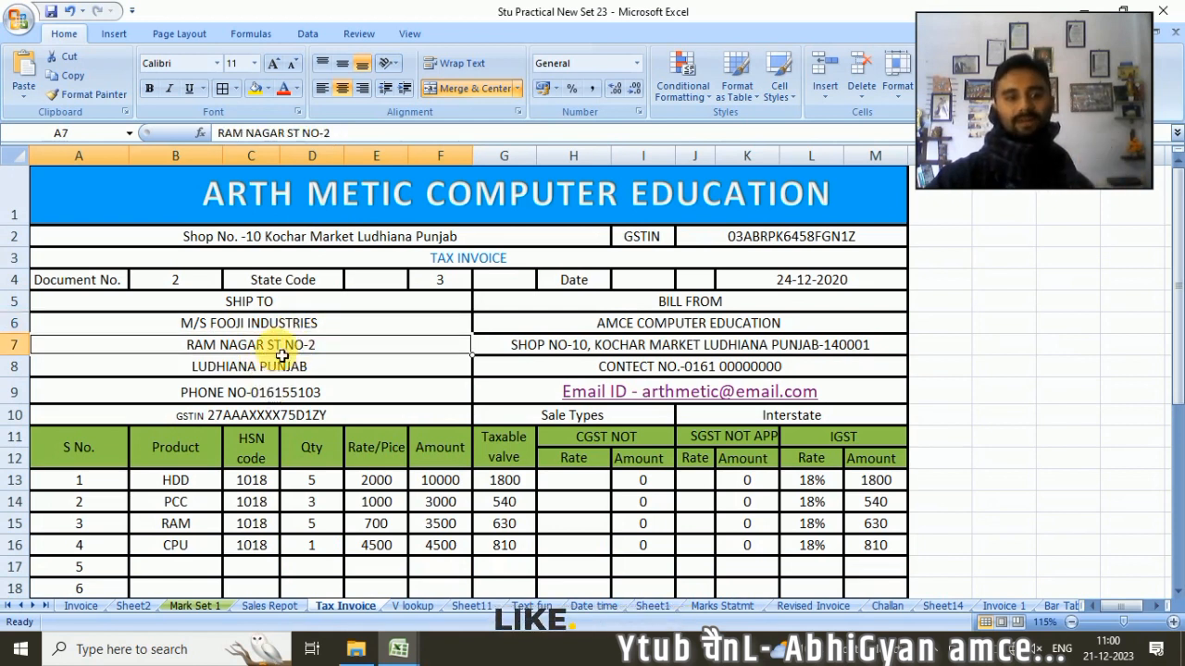
{"action": "left_click", "coordinate": [273, 363]}
{"action": "left_click", "coordinate": [313, 395]}
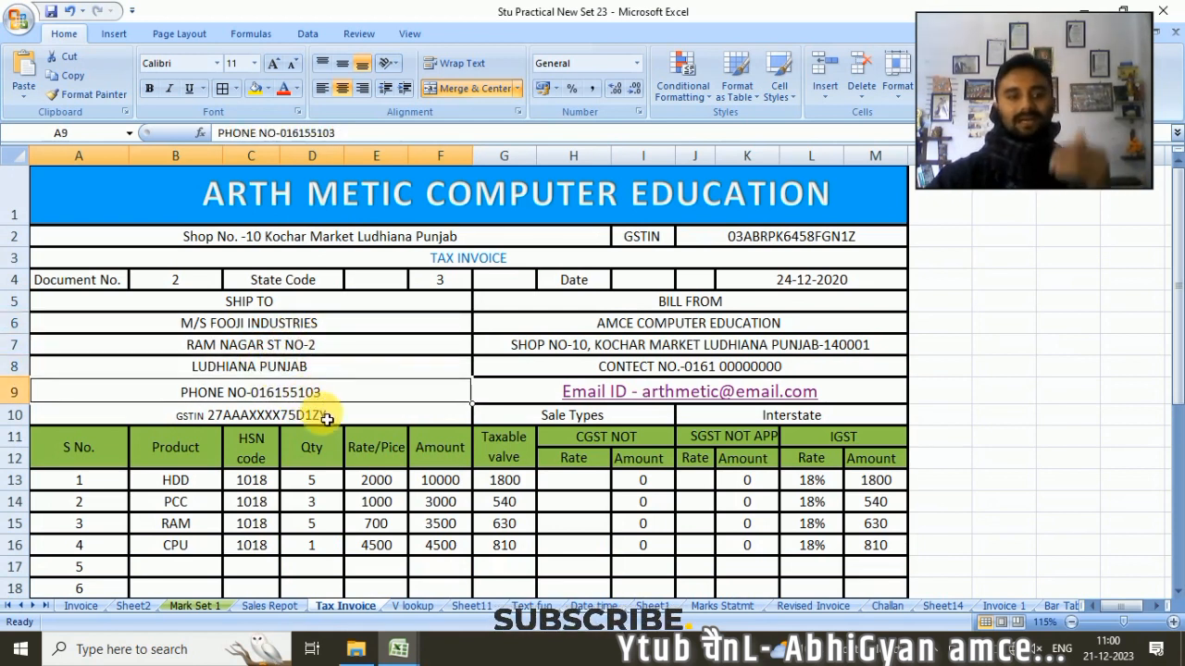
{"action": "left_click", "coordinate": [327, 418]}
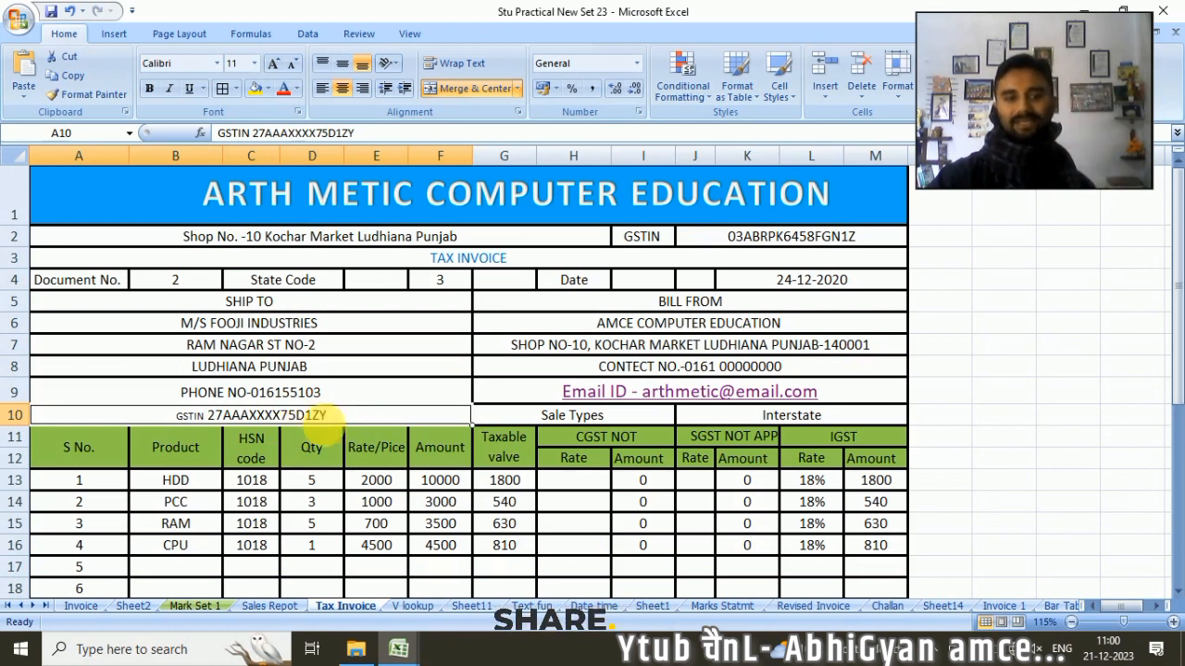
{"action": "left_click", "coordinate": [673, 324]}
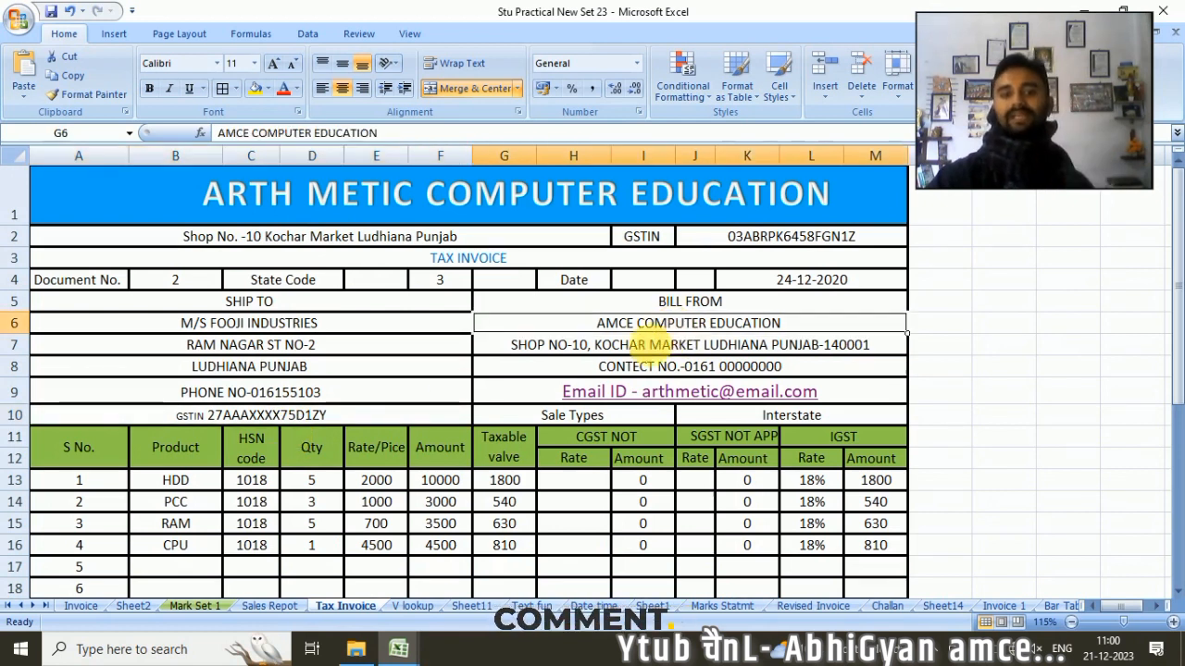
{"action": "left_click", "coordinate": [632, 344]}
{"action": "left_click", "coordinate": [665, 366]}
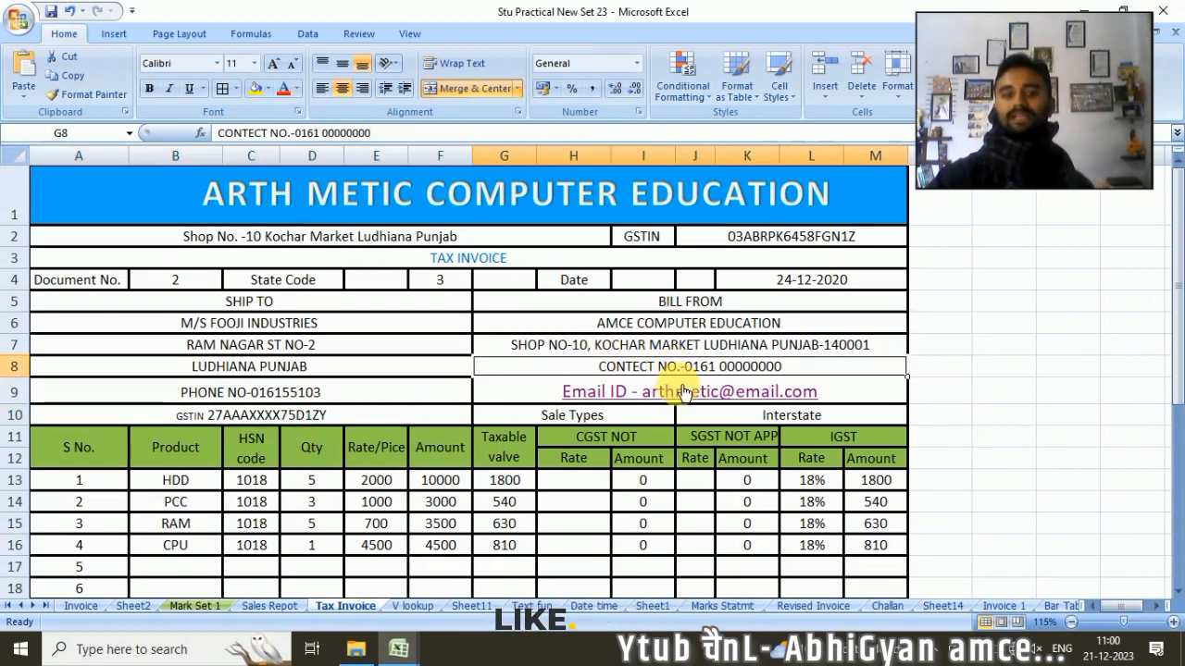
{"action": "left_click", "coordinate": [682, 392]}
{"action": "left_click", "coordinate": [1104, 421]}
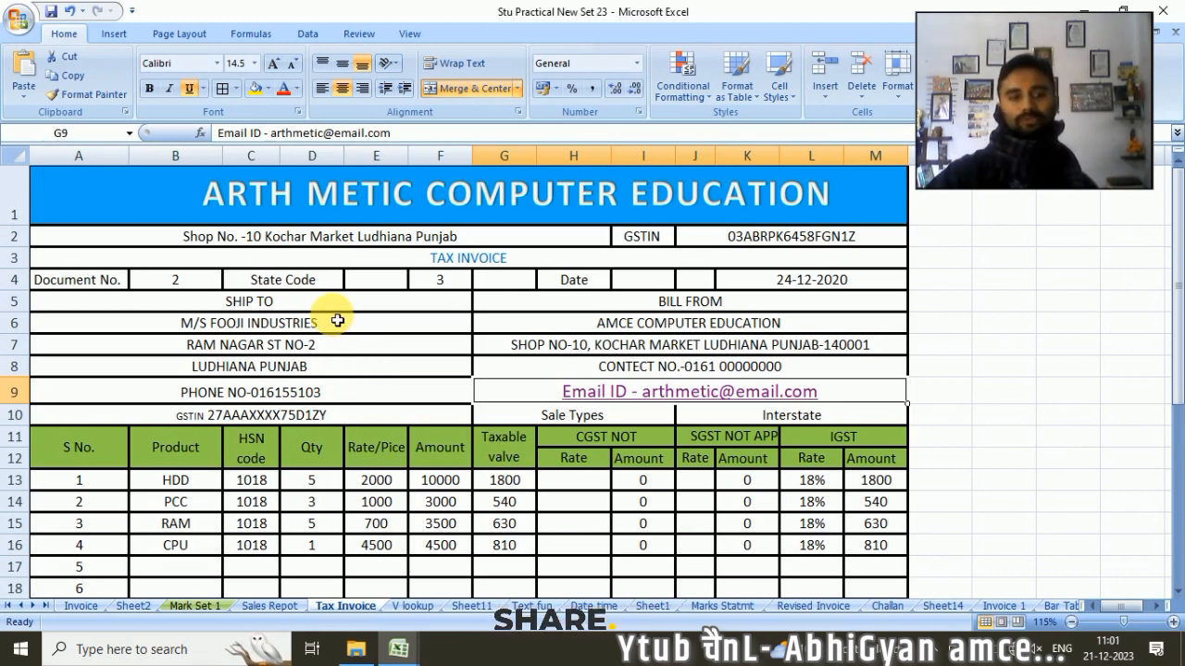
Step: Unmerge the State Code cell in row 4 of the invoice
{"action": "left_click", "coordinate": [329, 287]}
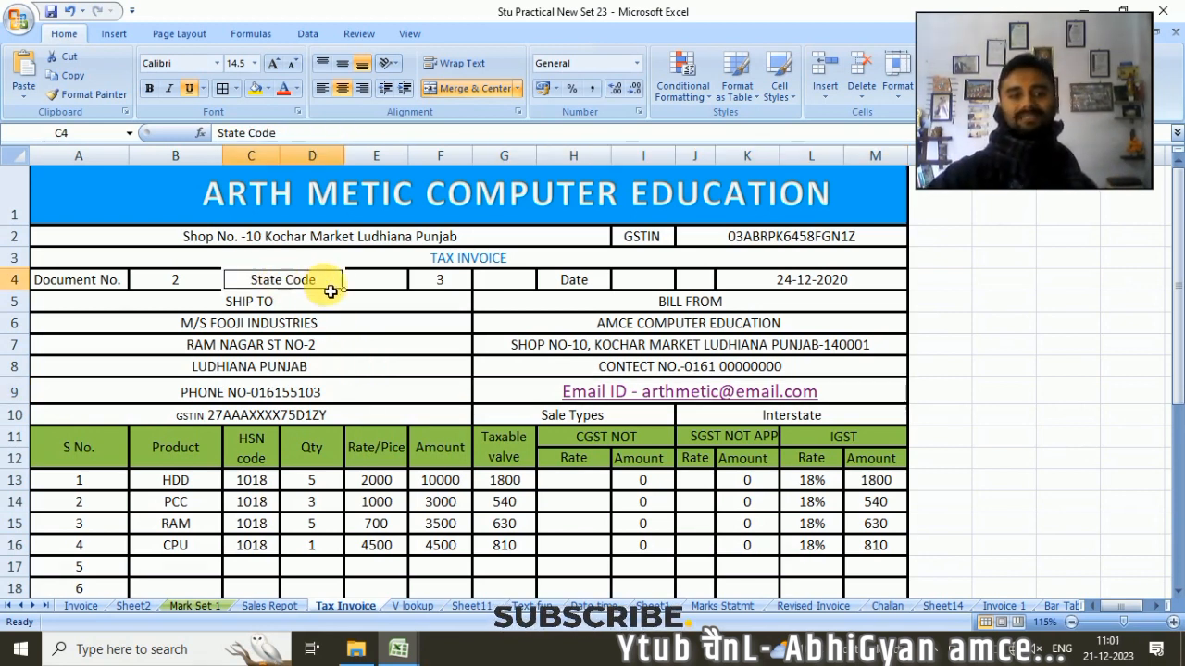
{"action": "left_click", "coordinate": [460, 91]}
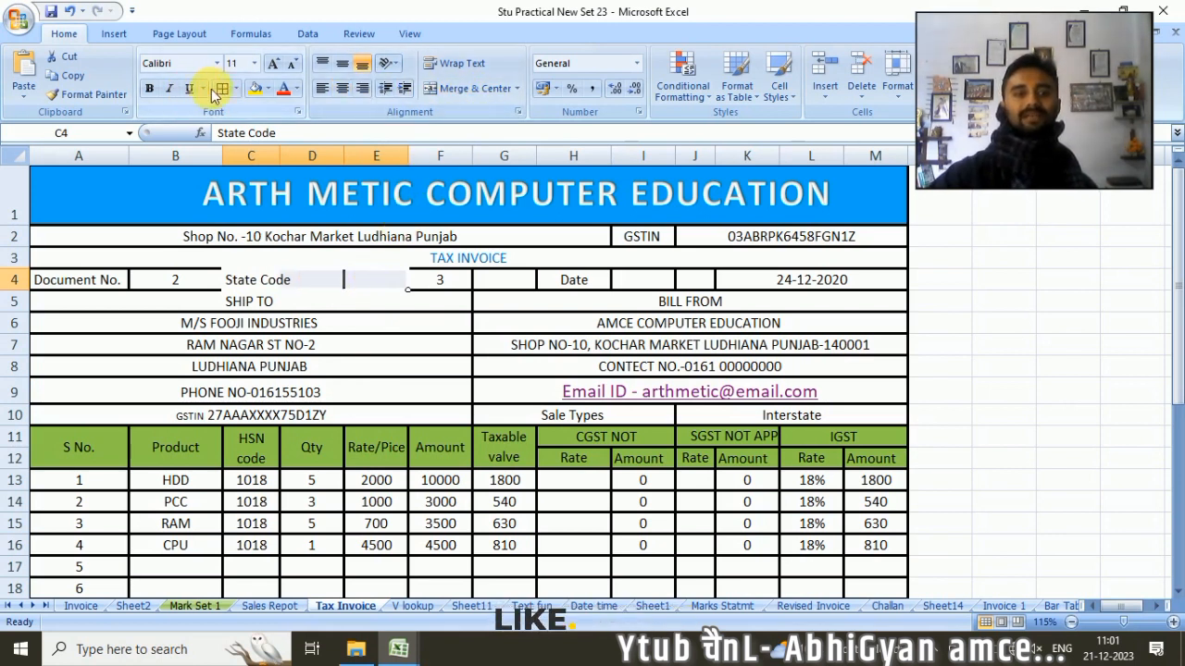
{"action": "left_click", "coordinate": [388, 346]}
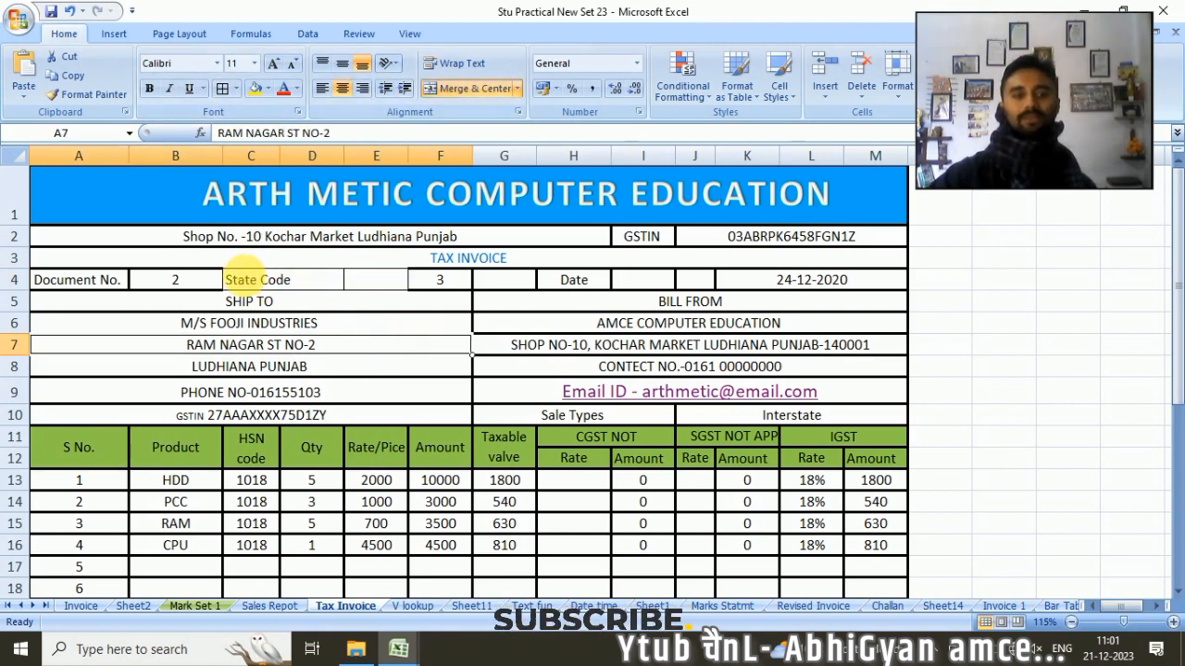
{"action": "left_click_drag", "start_coordinate": [243, 278], "coordinate": [366, 281]}
{"action": "left_click", "coordinate": [380, 350]}
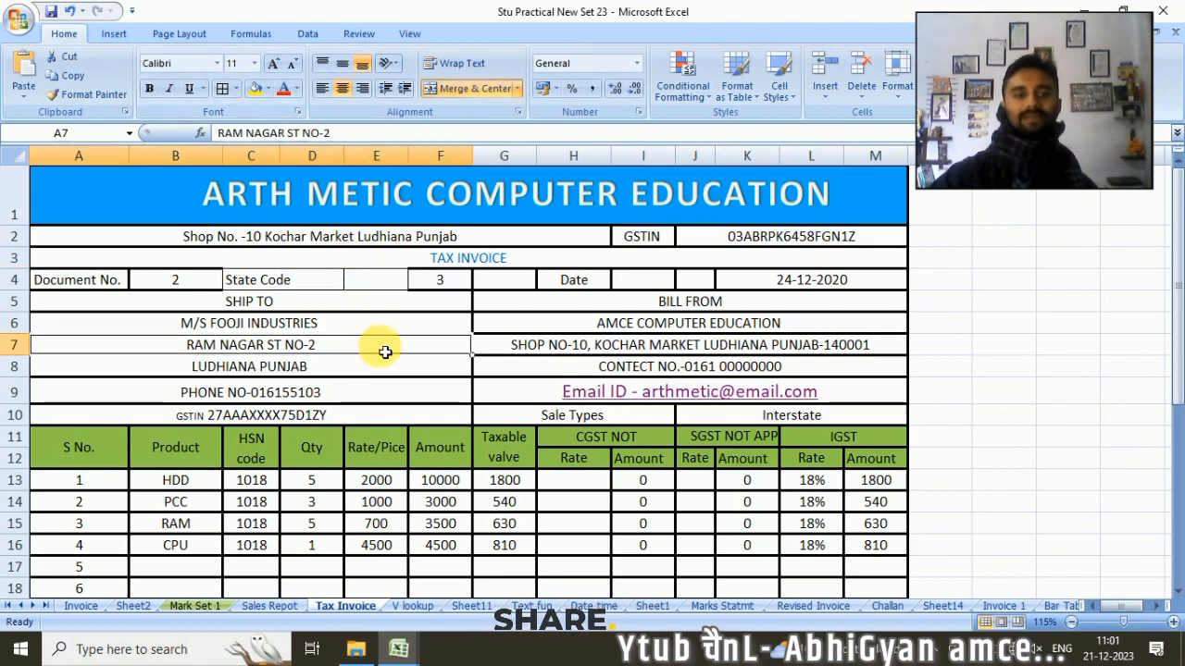
Step: Examine the item table's headings from S No. through Taxable value and the CGST, SGST and IGST column groups
{"action": "scroll", "coordinate": [397, 367], "scroll_direction": "down", "scroll_amount": 1}
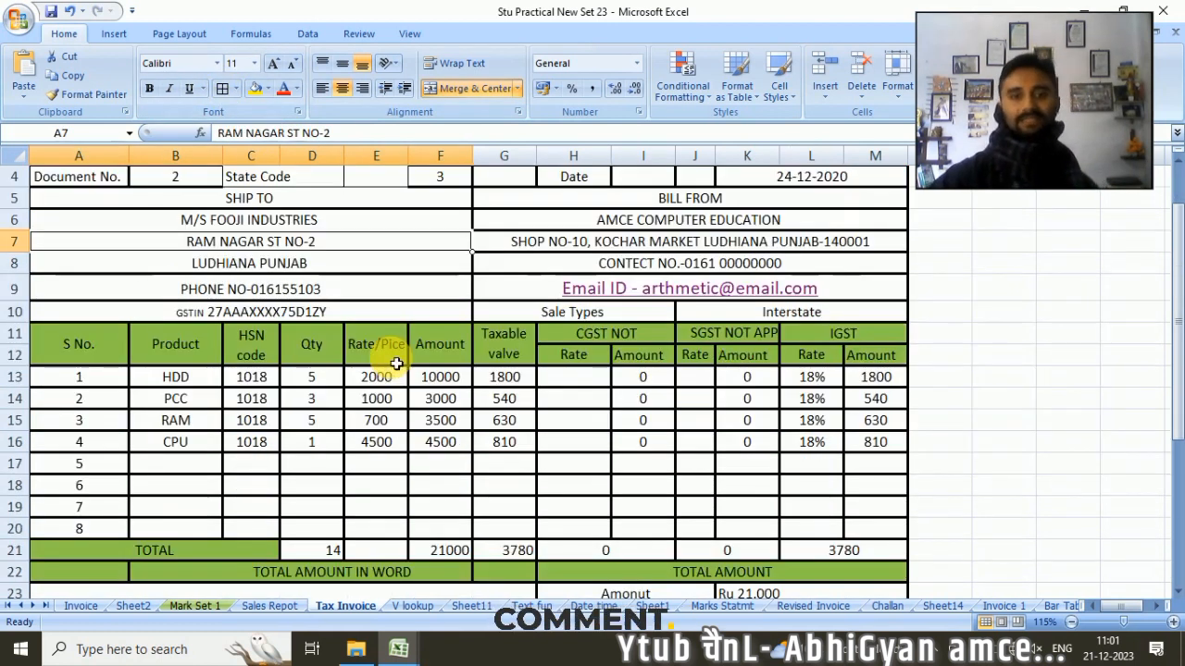
{"action": "scroll", "coordinate": [265, 291], "scroll_direction": "down", "scroll_amount": 1}
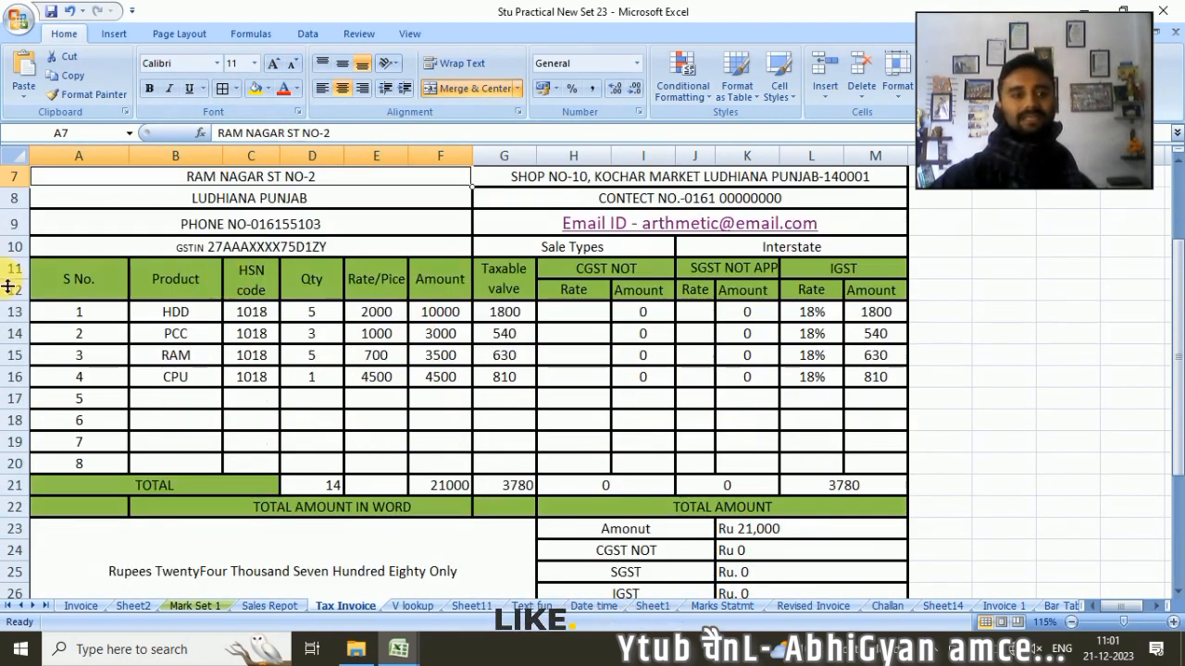
{"action": "left_click", "coordinate": [93, 278]}
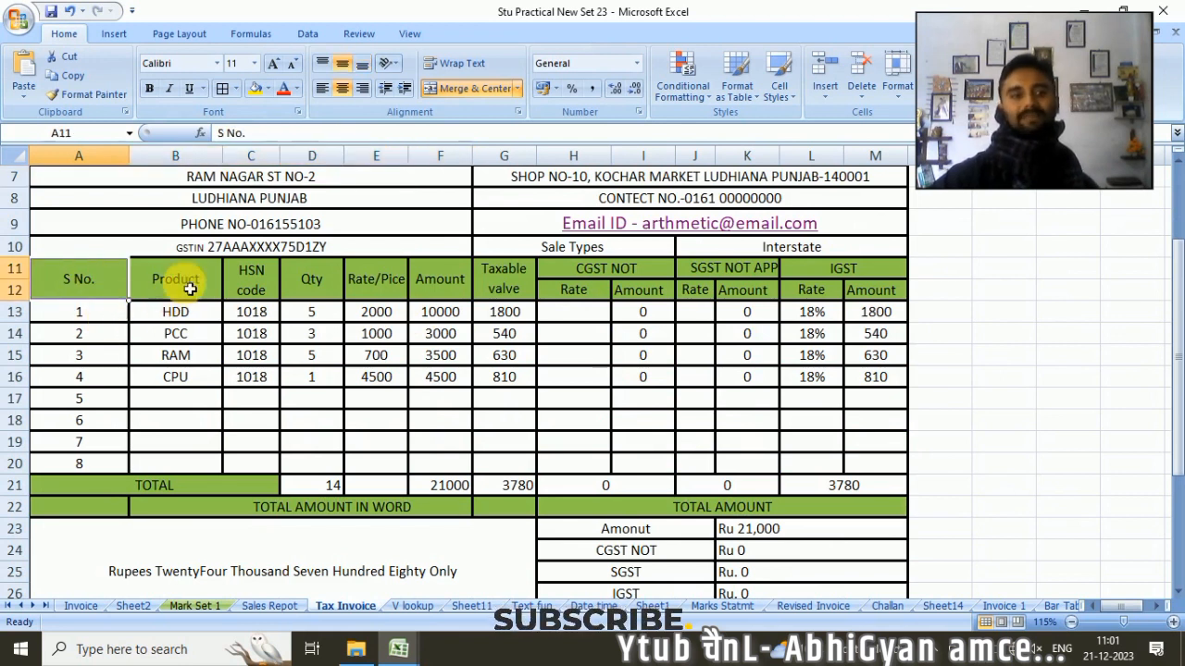
{"action": "left_click", "coordinate": [189, 289]}
{"action": "left_click", "coordinate": [251, 285]}
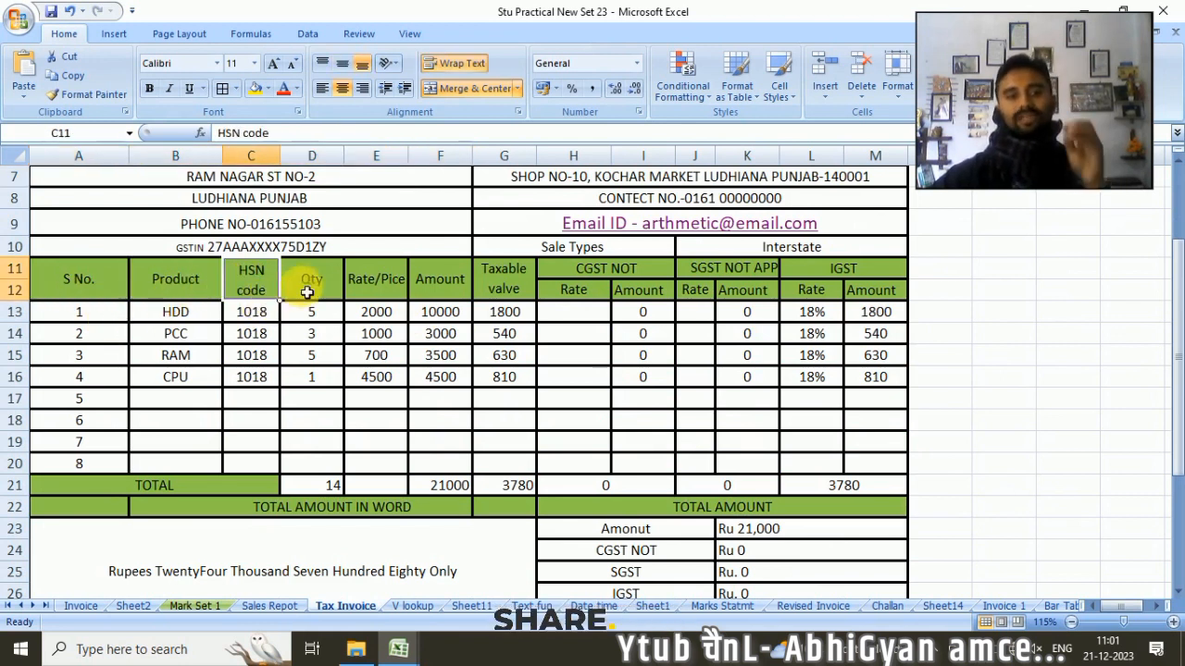
{"action": "left_click", "coordinate": [307, 293]}
{"action": "left_click", "coordinate": [392, 286]}
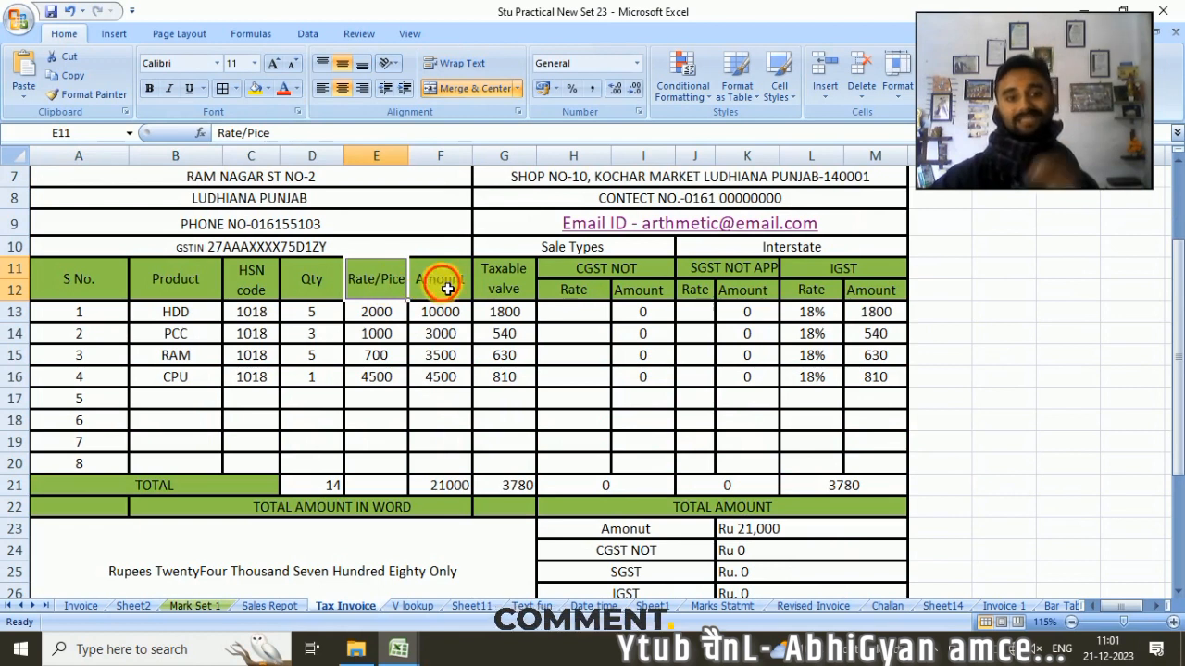
{"action": "left_click", "coordinate": [447, 288]}
{"action": "left_click", "coordinate": [518, 277]}
{"action": "left_click", "coordinate": [616, 274]}
{"action": "left_click", "coordinate": [773, 272]}
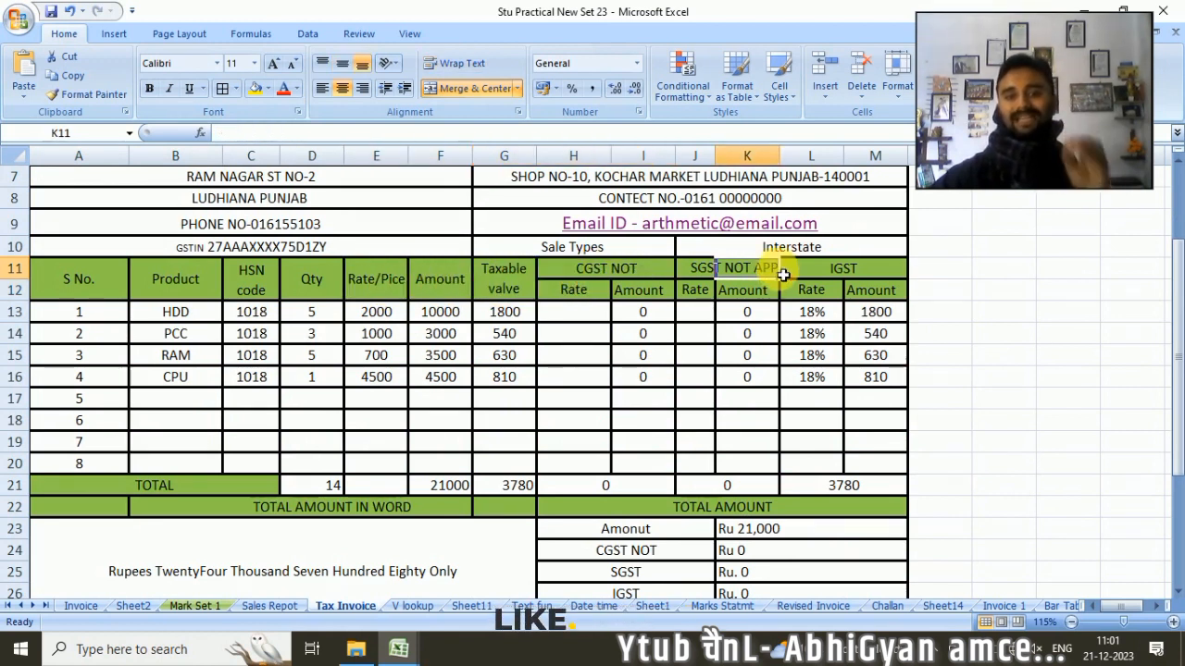
{"action": "left_click", "coordinate": [853, 272]}
{"action": "left_click", "coordinate": [610, 281]}
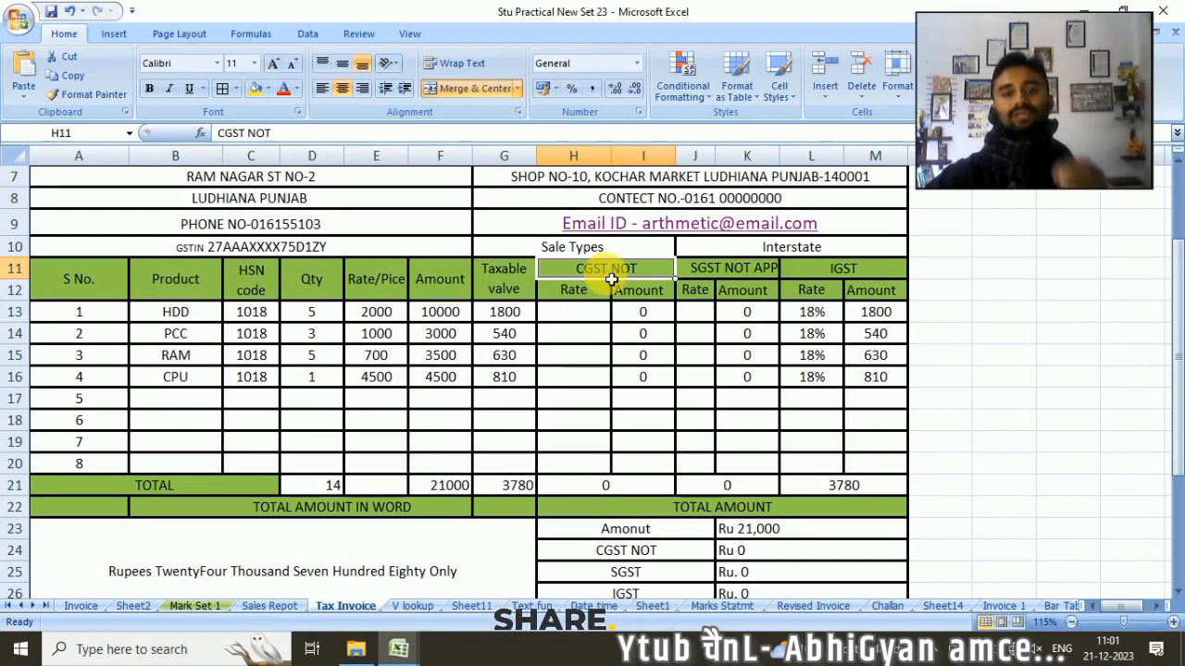
{"action": "left_click", "coordinate": [721, 278]}
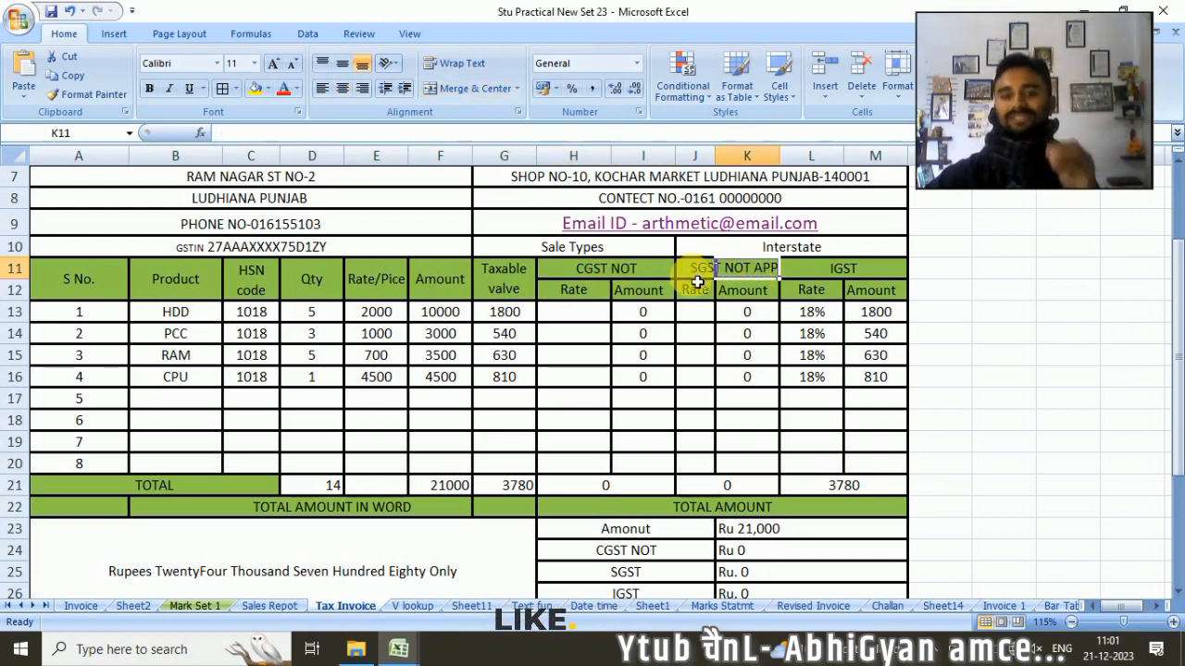
{"action": "left_click", "coordinate": [852, 270]}
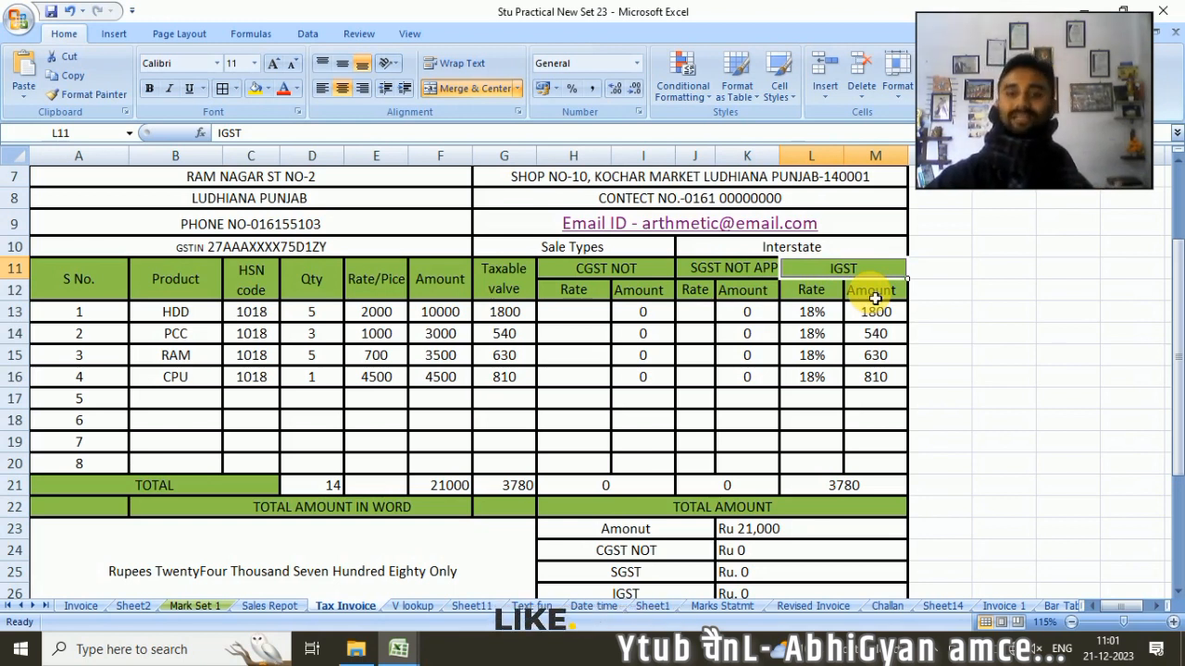
Step: Examine the CGST and SGST headings and the first item row's S No., Product, HSN code, Qty and Rate cells
{"action": "left_click", "coordinate": [710, 269]}
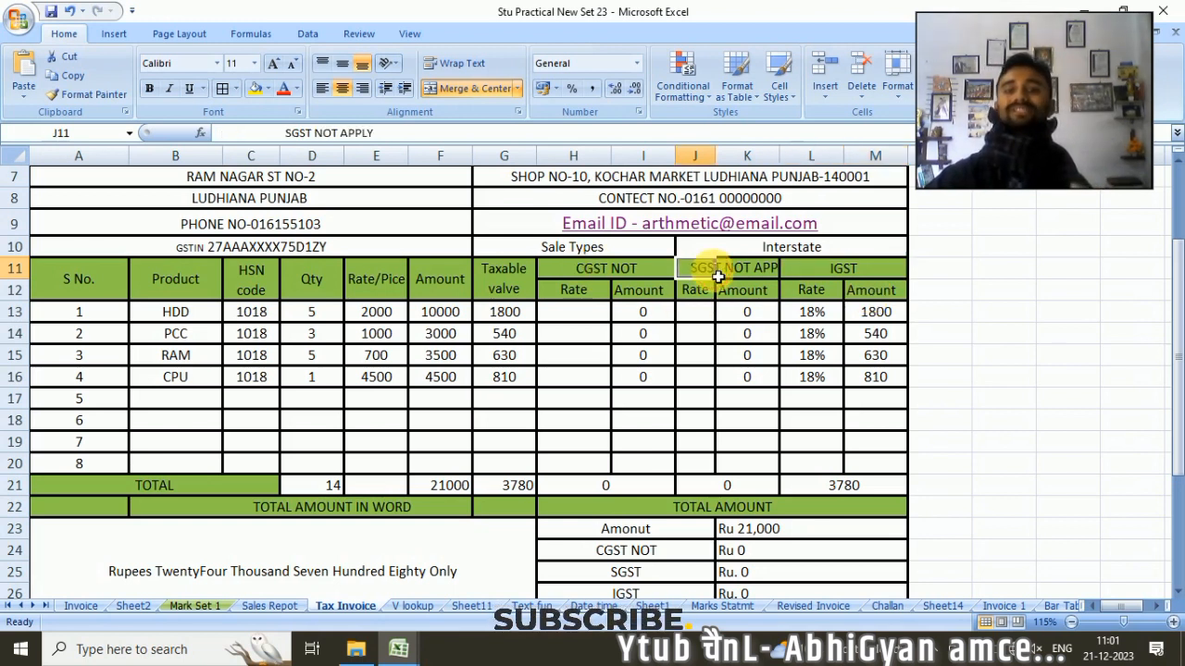
{"action": "left_click", "coordinate": [635, 277]}
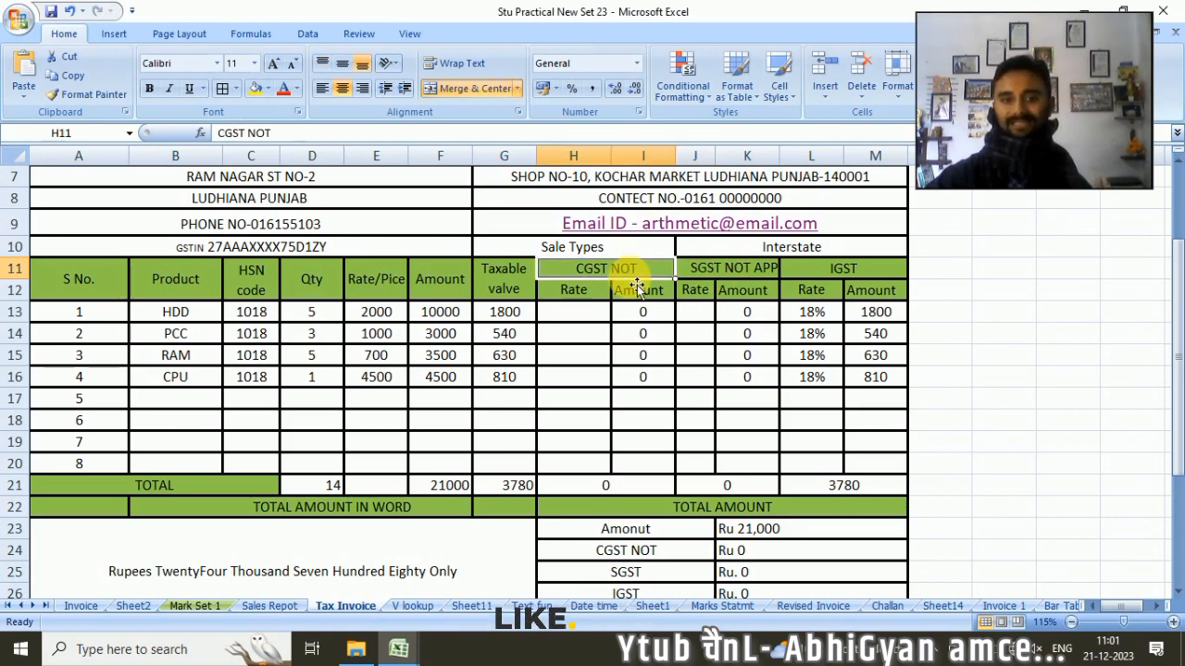
{"action": "left_click", "coordinate": [711, 277]}
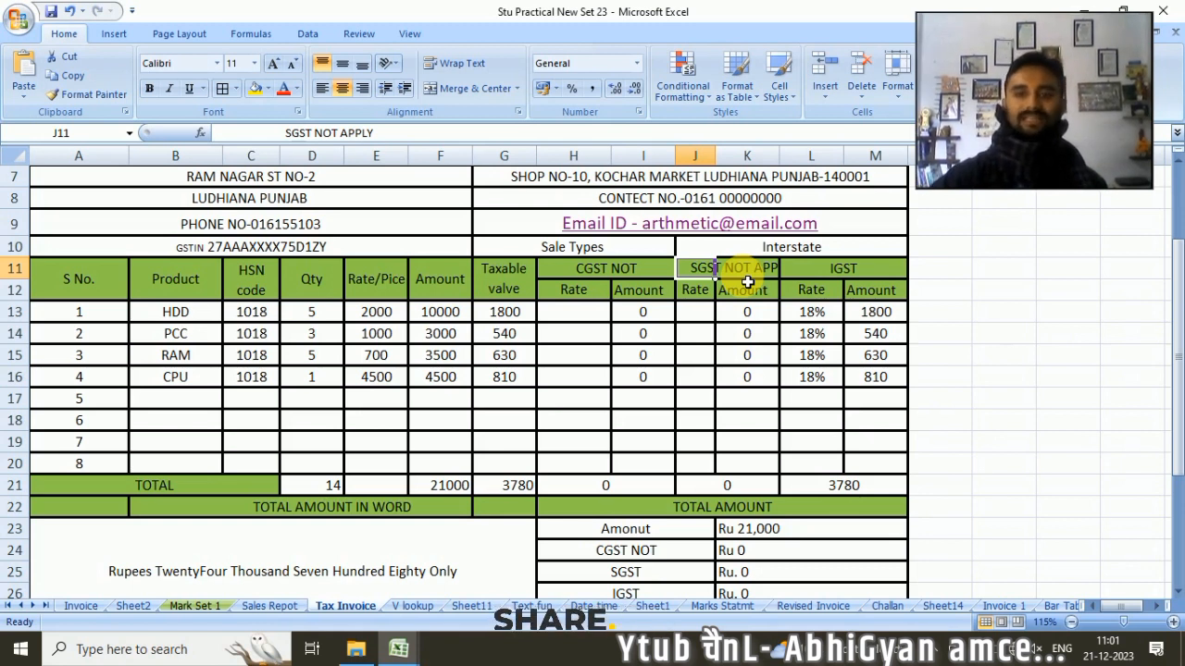
{"action": "left_click", "coordinate": [577, 270]}
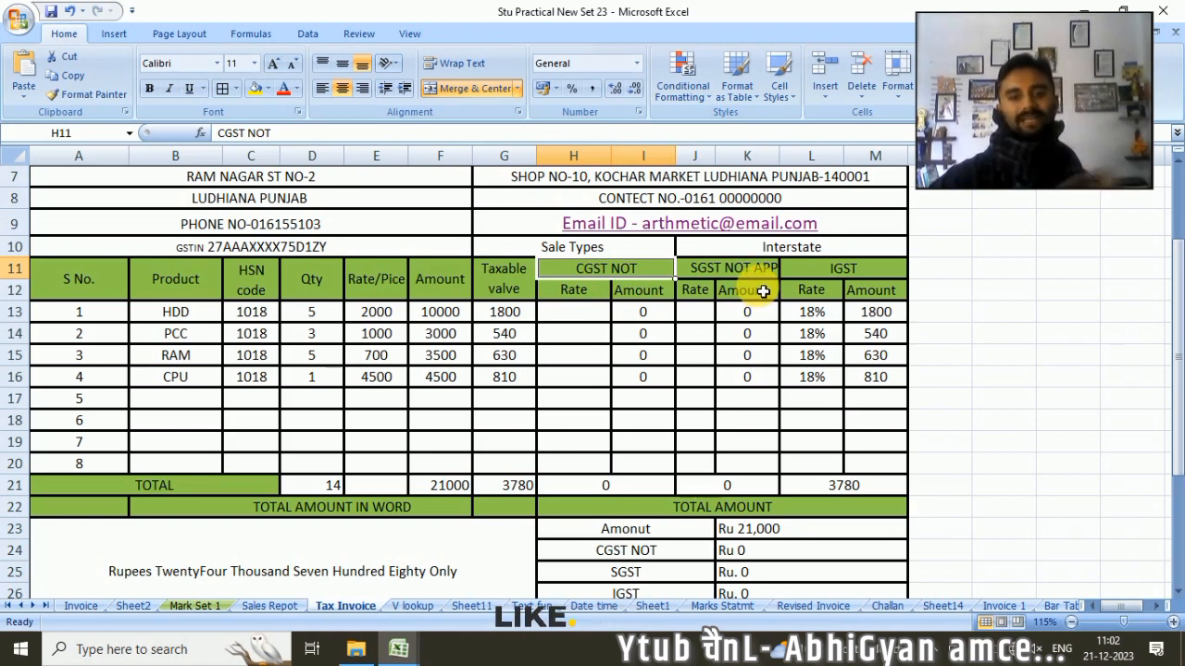
{"action": "left_click", "coordinate": [72, 318]}
{"action": "left_click", "coordinate": [205, 319]}
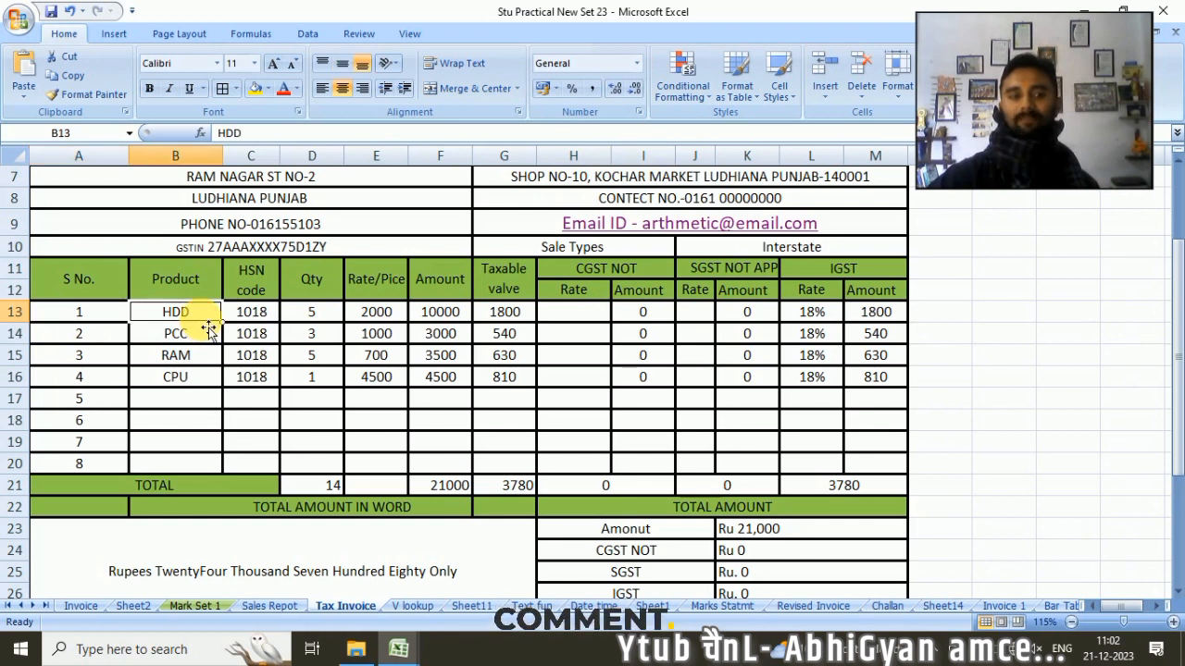
{"action": "left_click", "coordinate": [264, 321]}
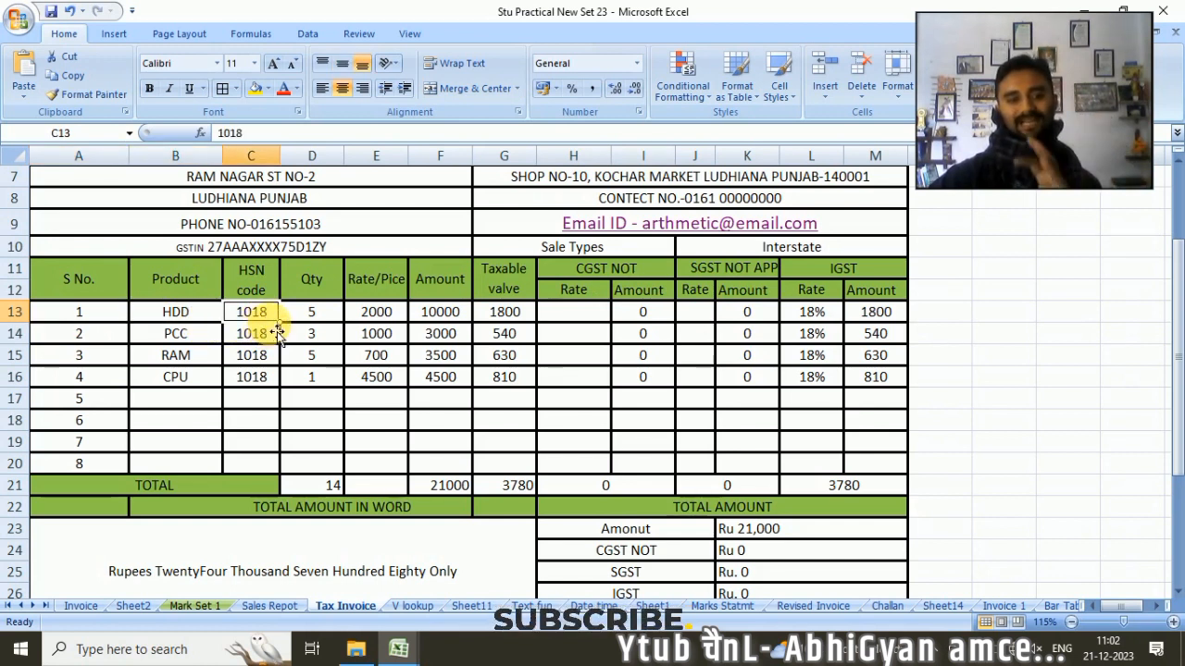
{"action": "left_click", "coordinate": [331, 316]}
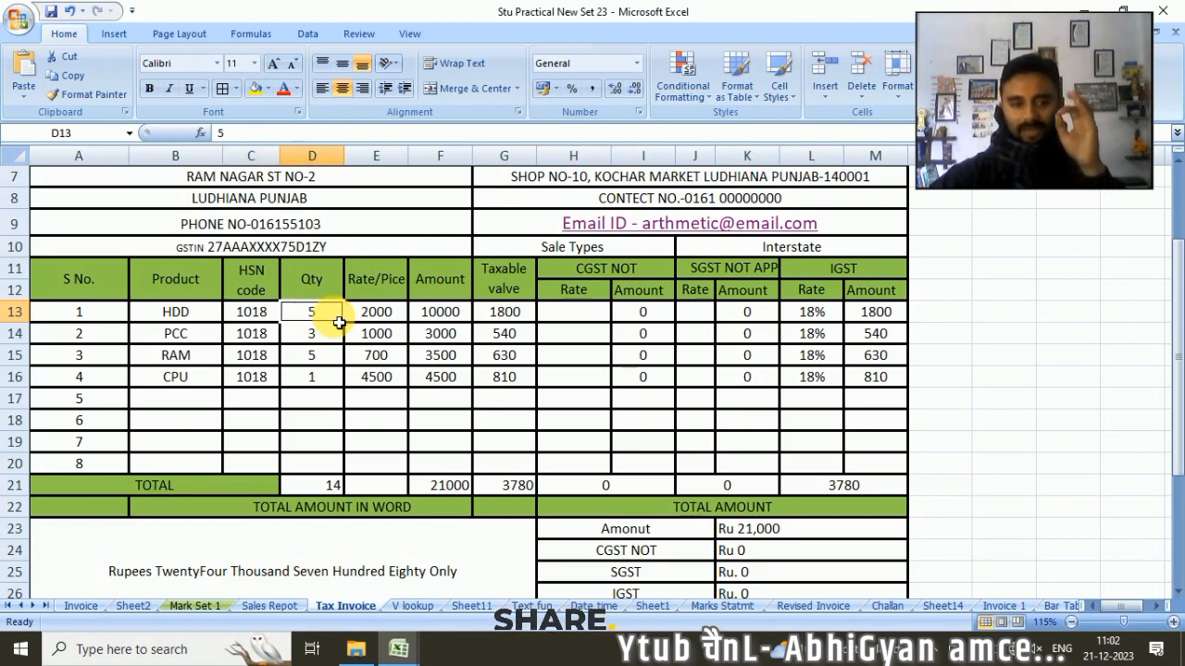
{"action": "left_click", "coordinate": [380, 319]}
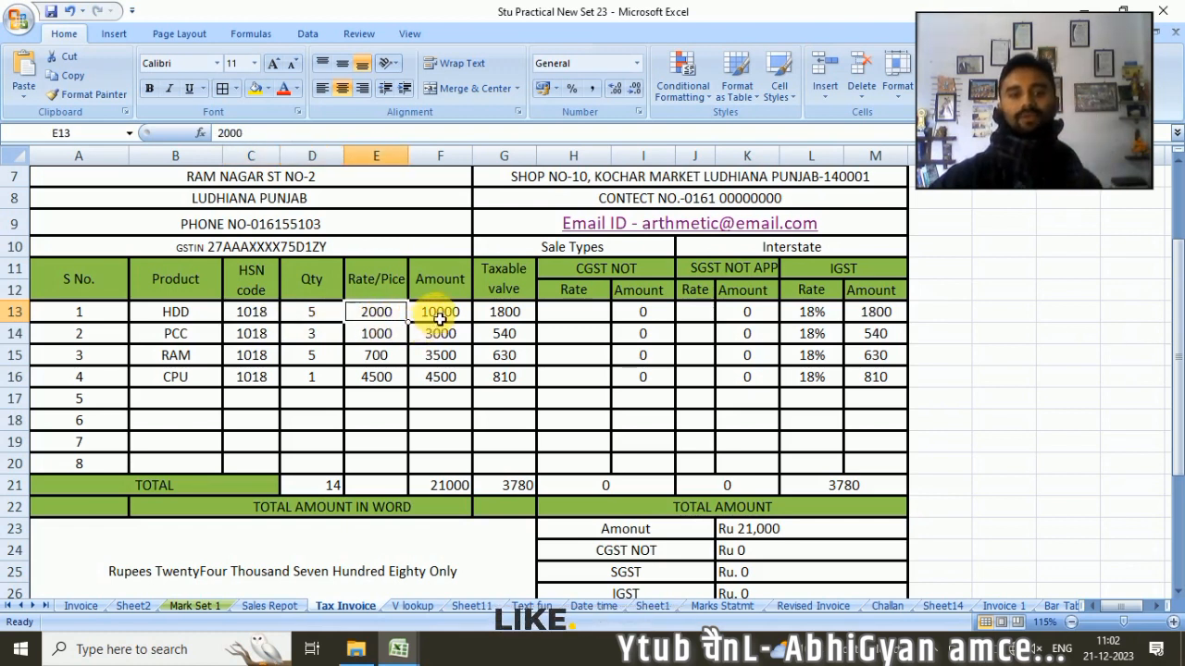
Step: Clear the item amounts in F13:F16 and calculate the HDD amount in F13 with the formula =E13*D13
{"action": "left_click_drag", "start_coordinate": [431, 312], "coordinate": [448, 381]}
{"action": "key", "text": "Delete"}
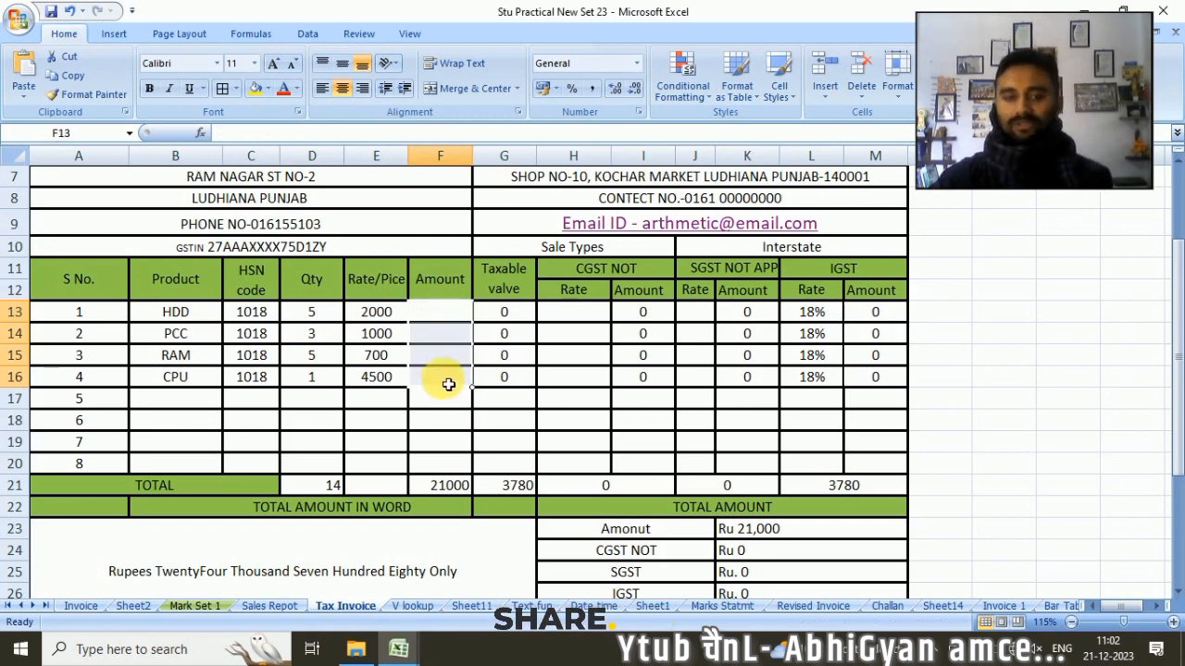
{"action": "left_click", "coordinate": [455, 320]}
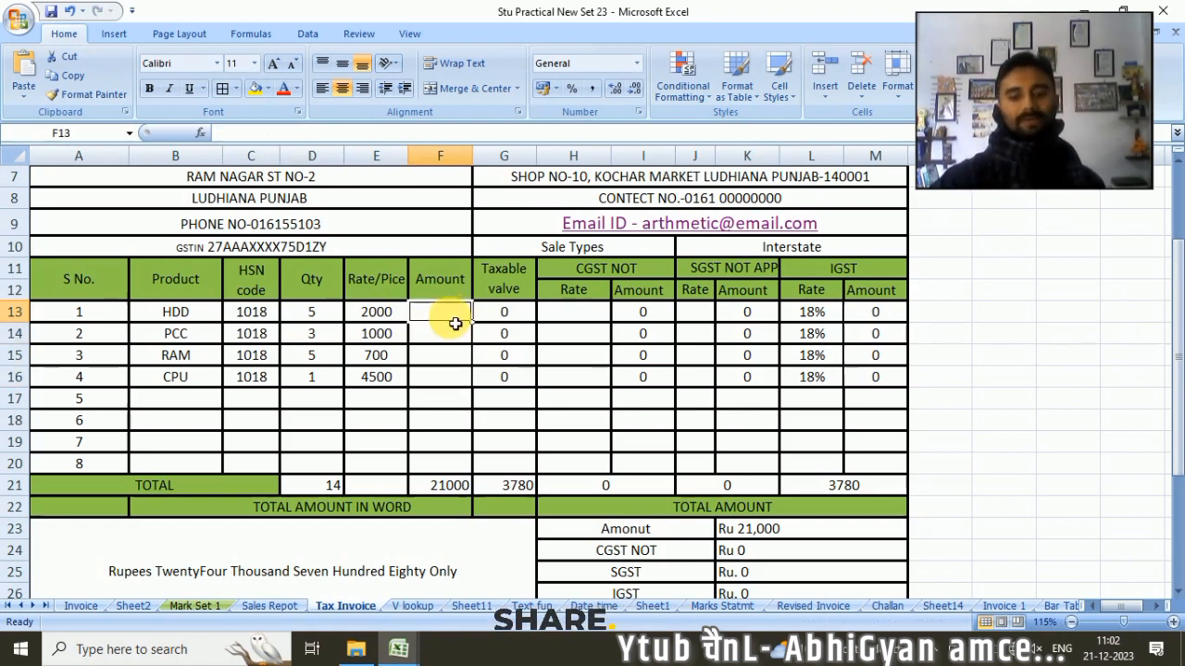
{"action": "type", "text": "="}
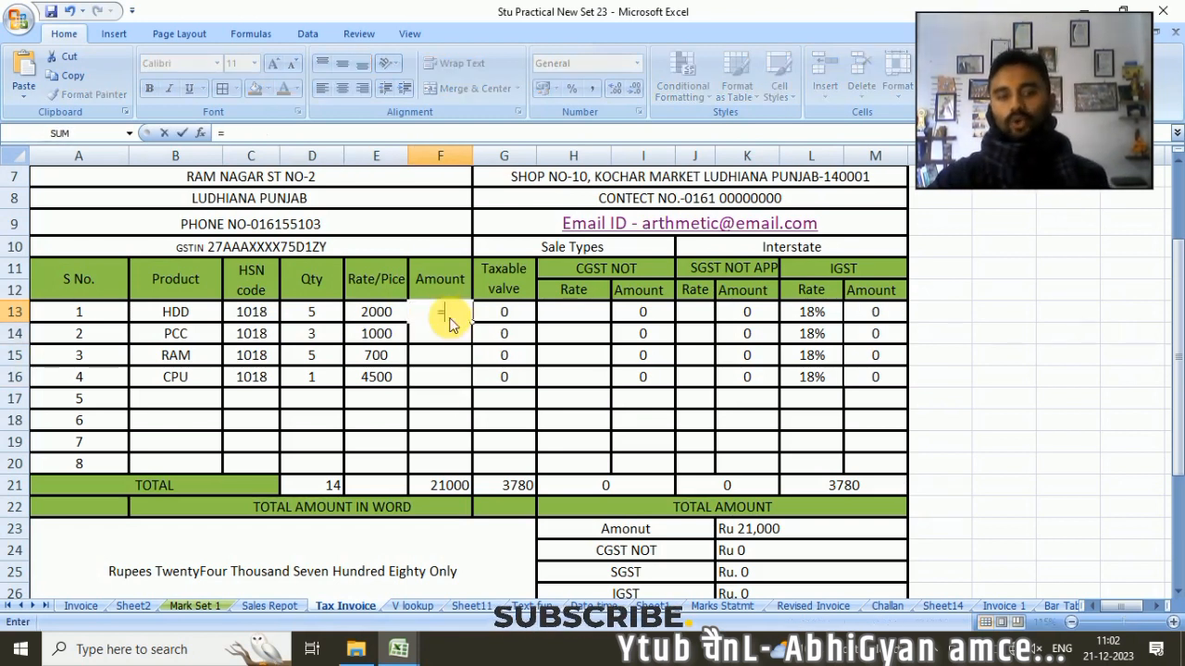
{"action": "left_click", "coordinate": [387, 319]}
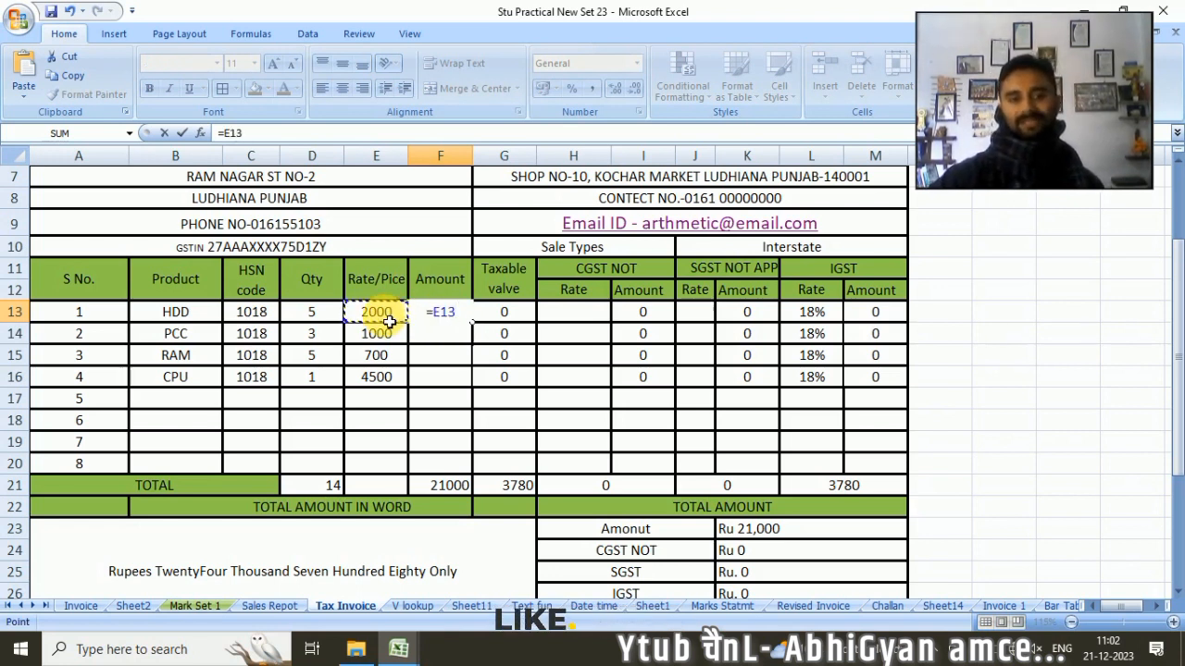
{"action": "type", "text": "*"}
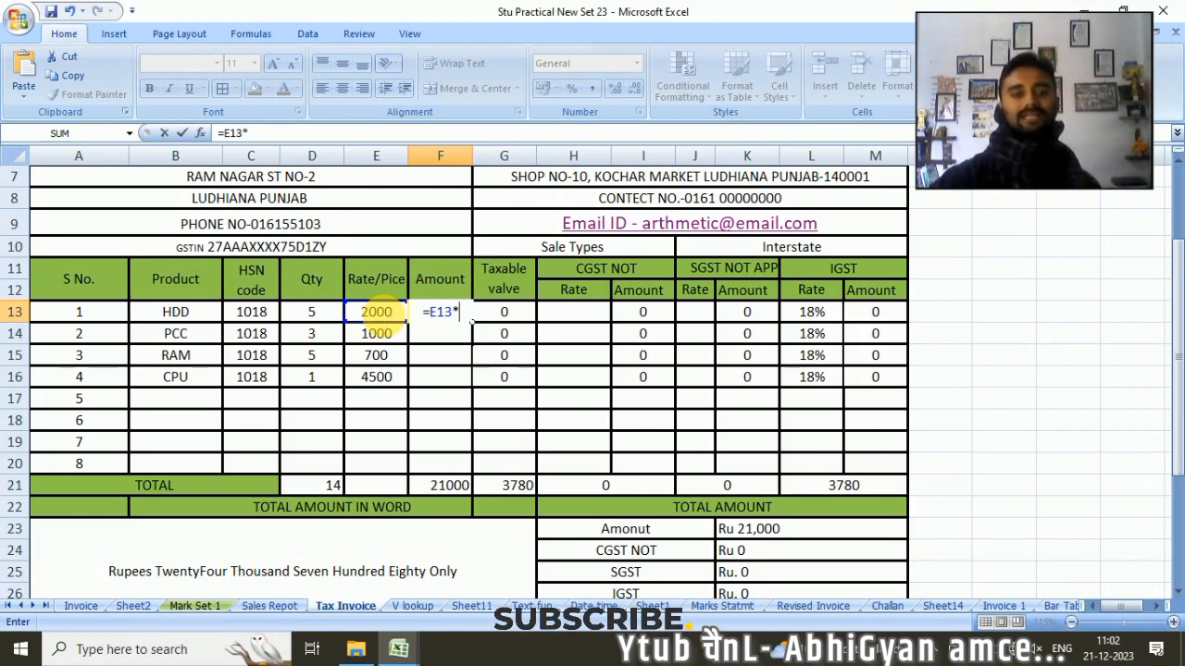
{"action": "left_click", "coordinate": [312, 317]}
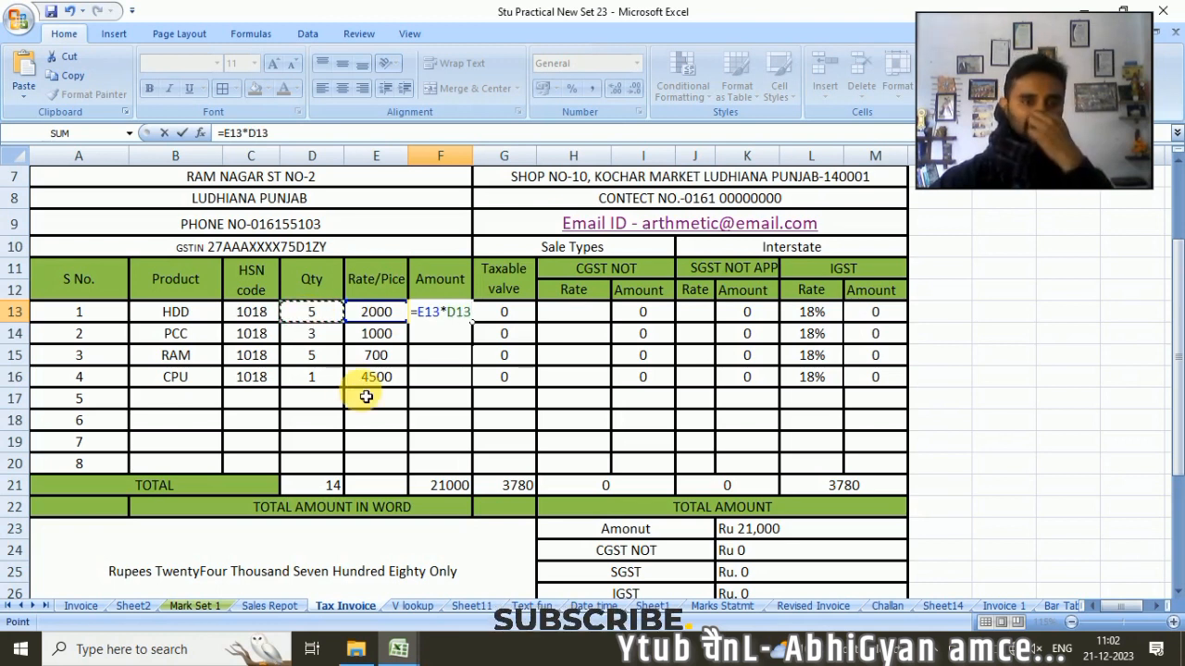
{"action": "key", "text": "Return"}
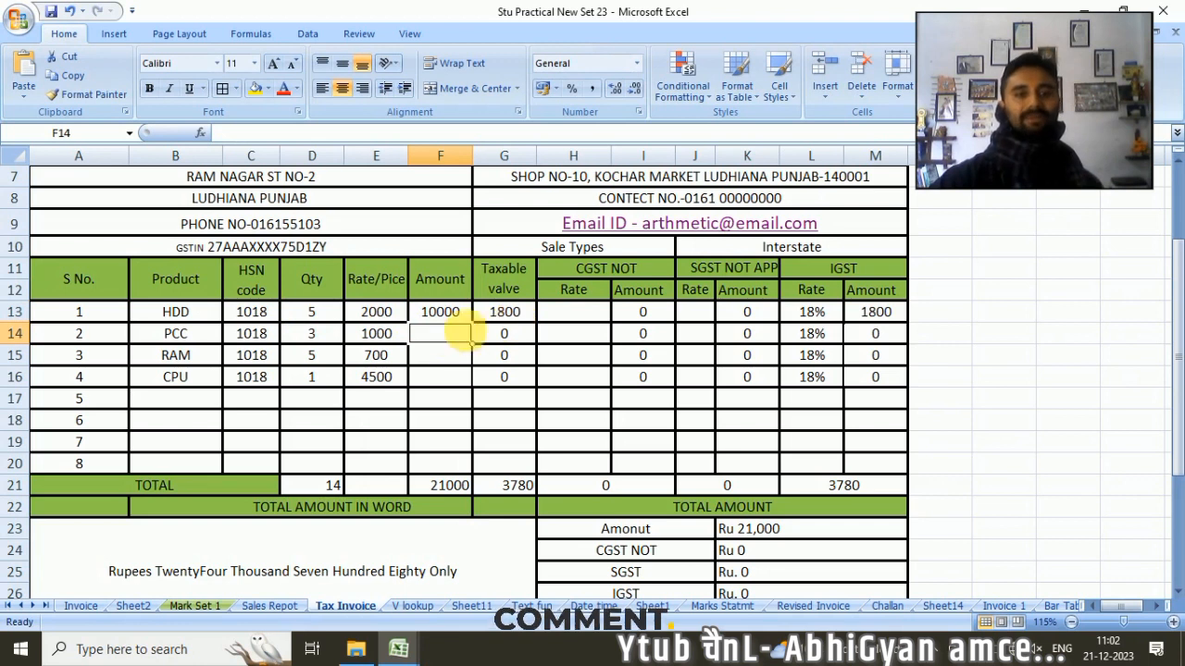
Step: Calculate the PCC amount in F14 with the formula =E14*D14, multiplying rate by quantity
{"action": "type", "text": "="}
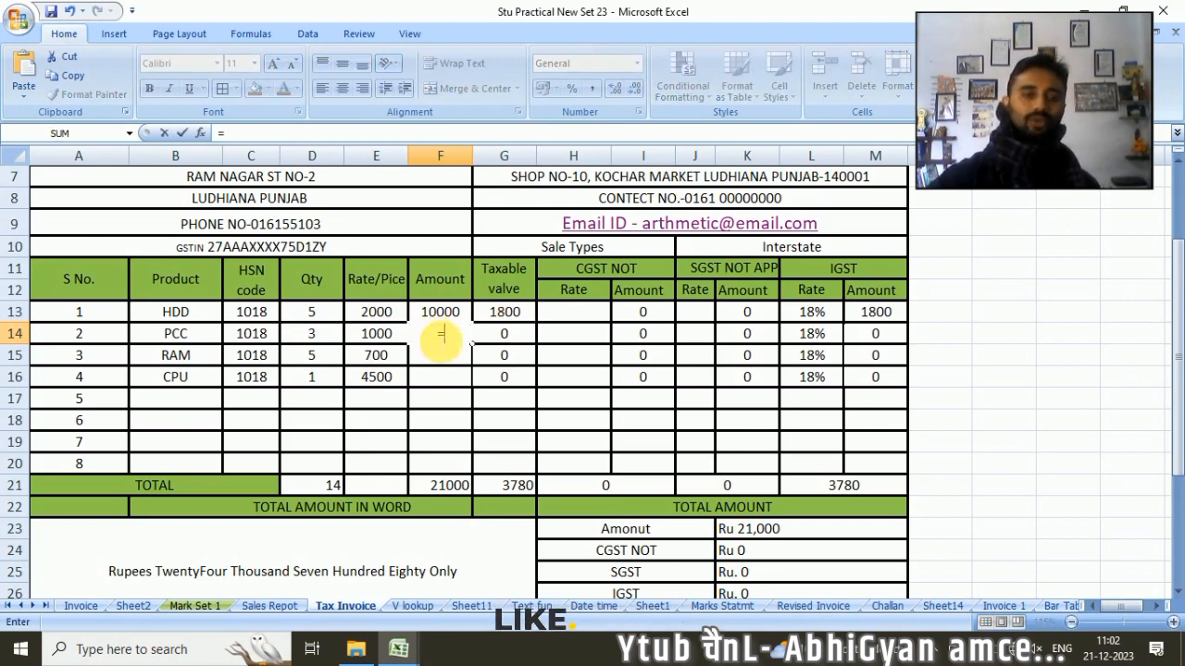
{"action": "left_click", "coordinate": [374, 338]}
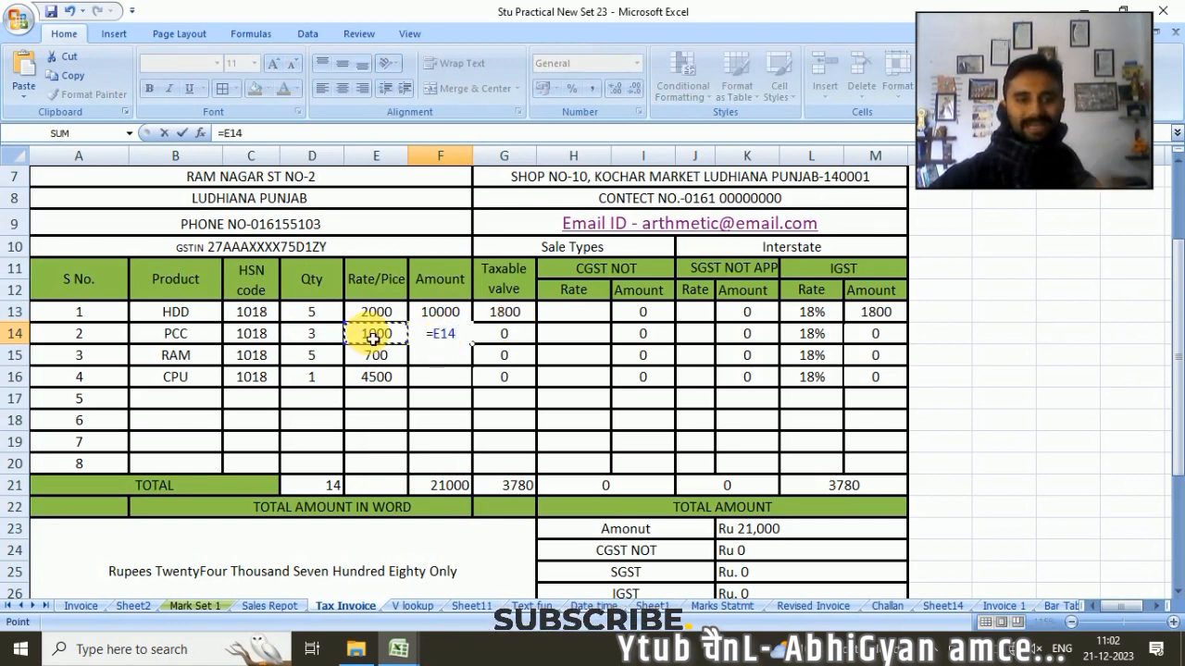
{"action": "type", "text": "*"}
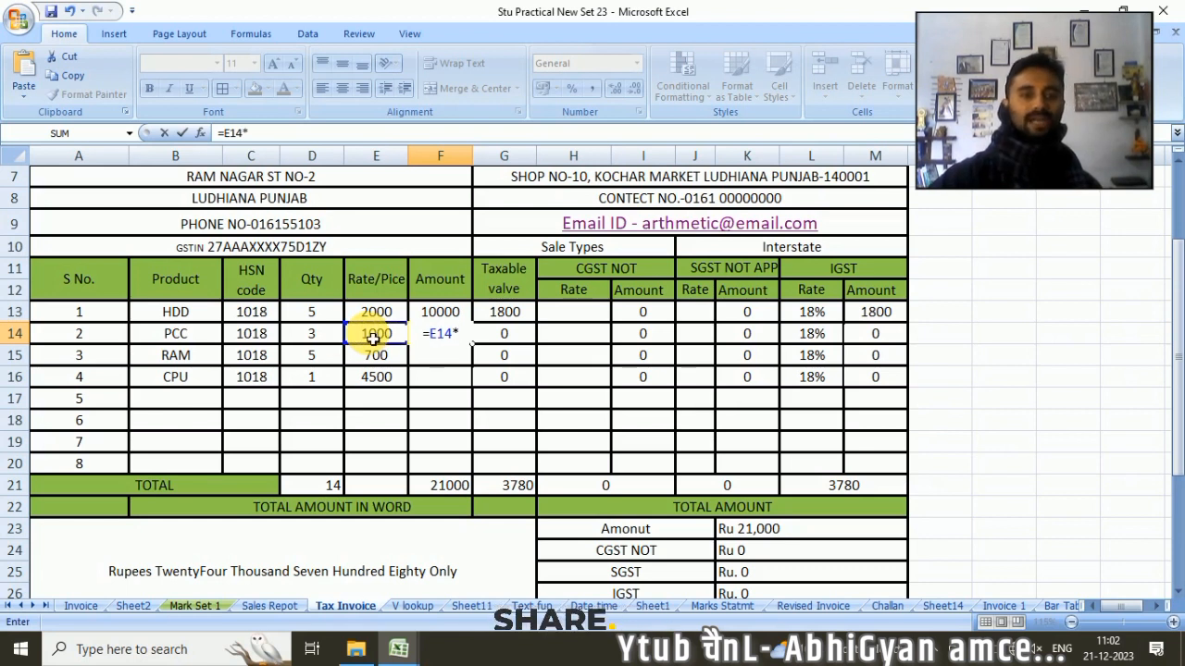
{"action": "left_click", "coordinate": [316, 338]}
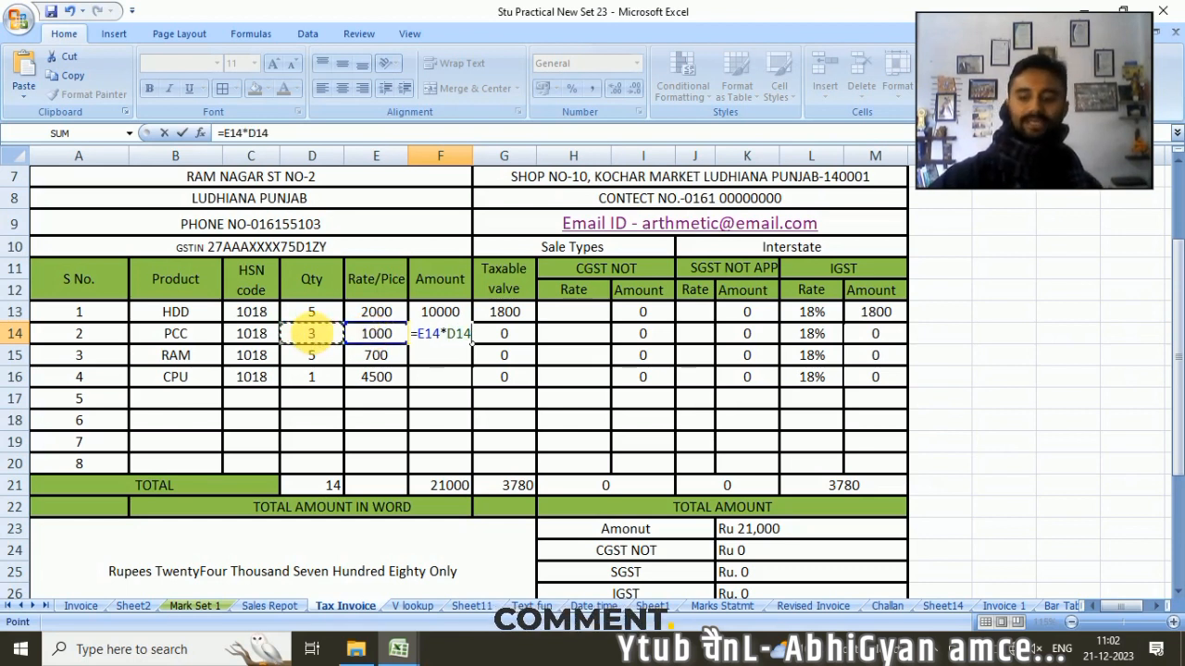
{"action": "key", "text": "Return"}
Step: Fill the amount formula in F13 down to F16 for the remaining products
{"action": "left_click", "coordinate": [437, 312]}
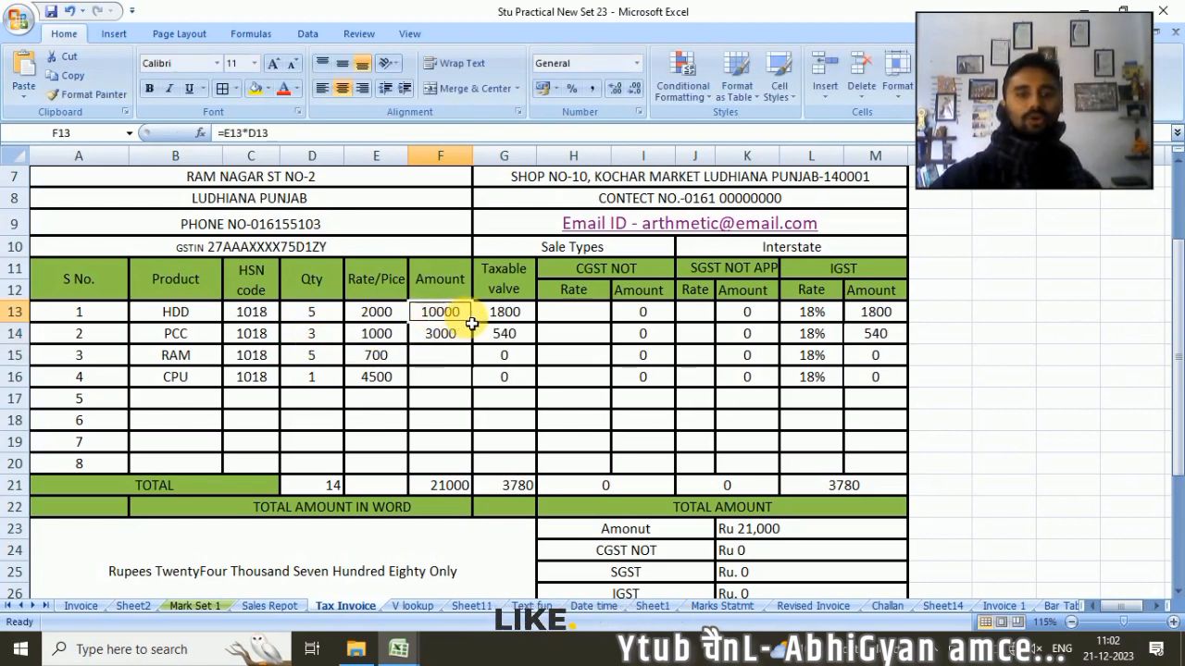
{"action": "left_click_drag", "start_coordinate": [476, 331], "coordinate": [467, 387]}
{"action": "left_click", "coordinate": [535, 441]}
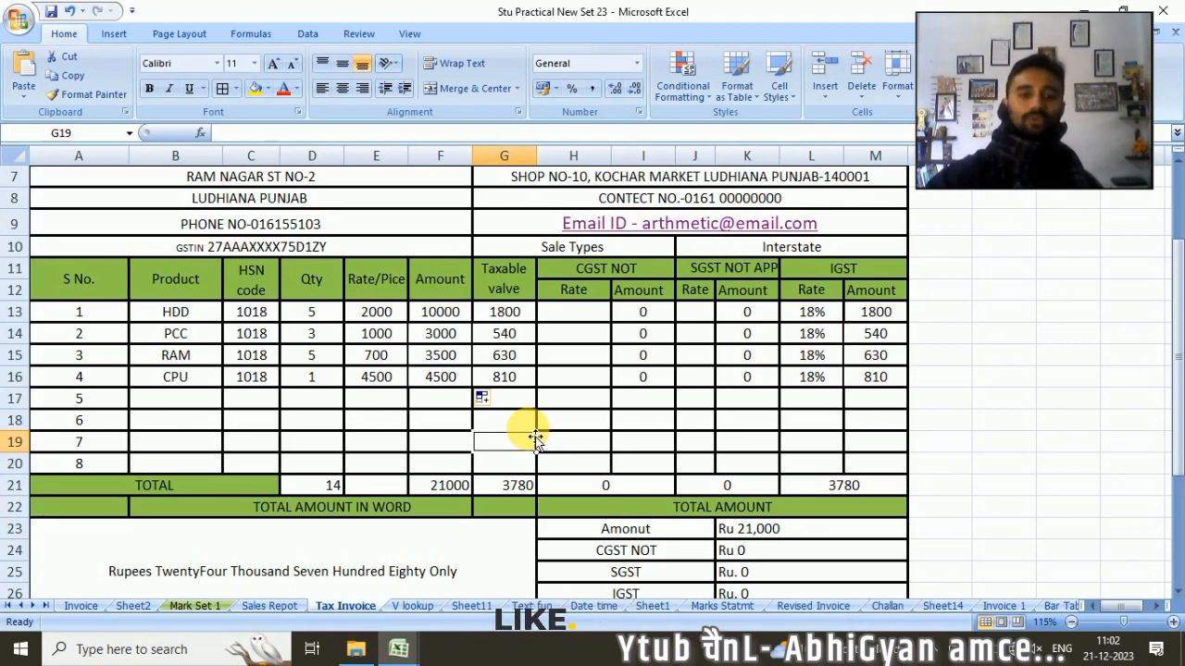
Step: Clear the Taxable value column's entries in G13:G18
{"action": "left_click_drag", "start_coordinate": [504, 312], "coordinate": [508, 376]}
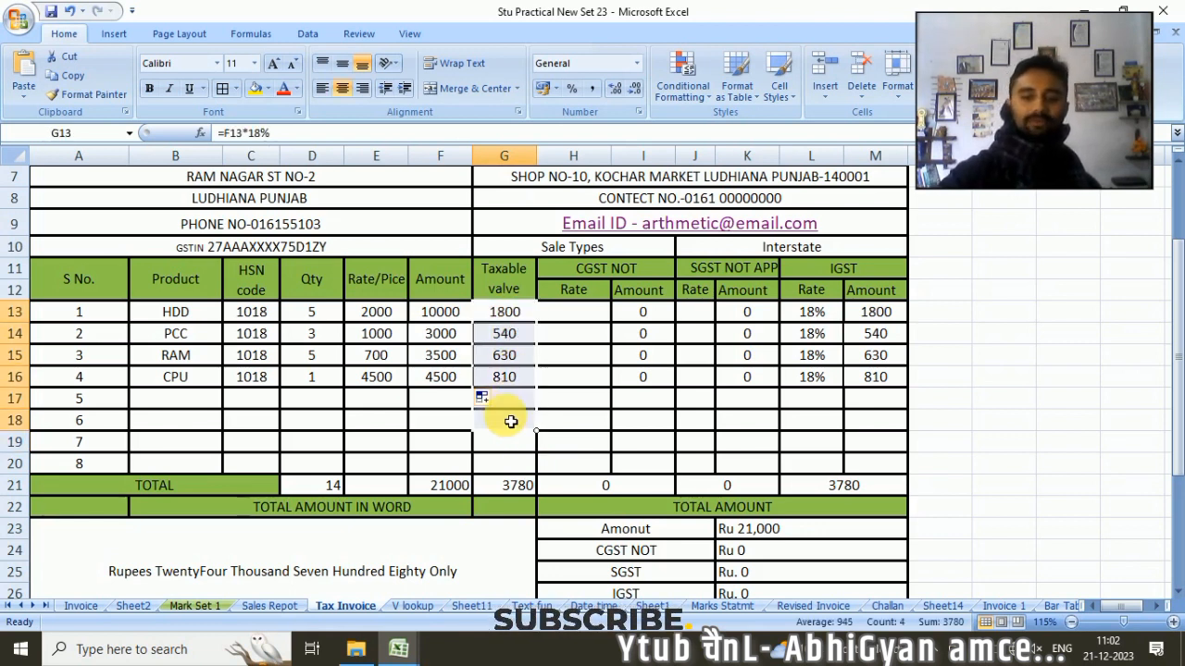
{"action": "key", "text": "Delete"}
{"action": "left_click", "coordinate": [508, 310]}
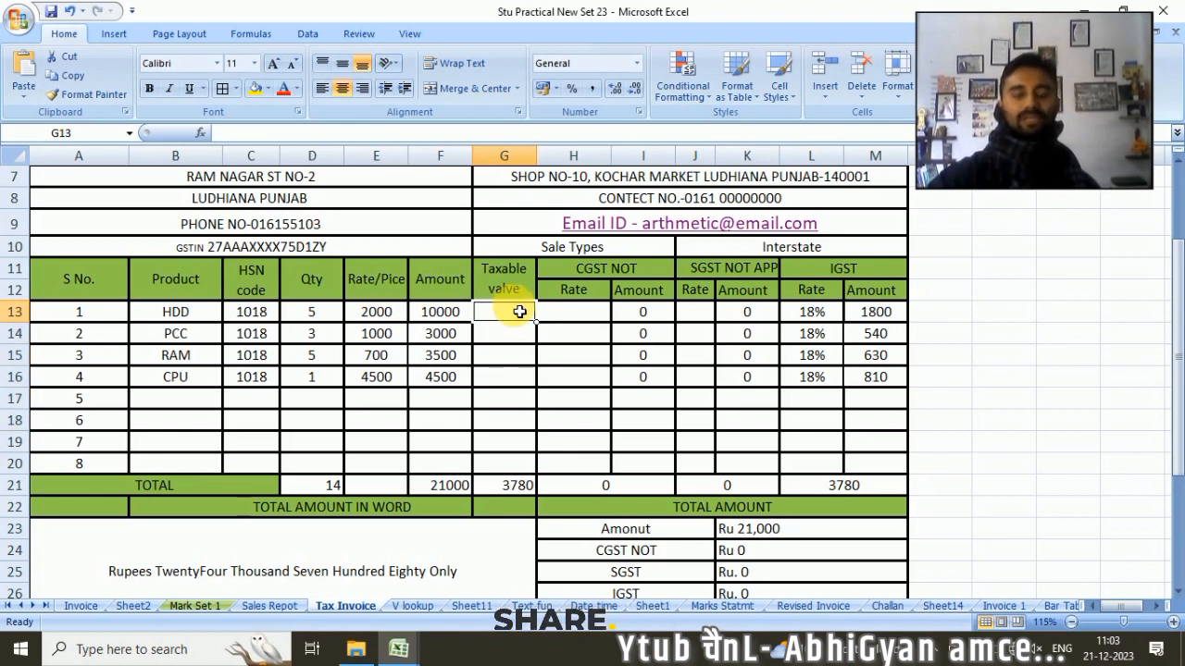
Step: Check the IGST rate in L13 and enter =F13*18% as the HDD item's taxable value in G13
{"action": "left_click", "coordinate": [823, 317]}
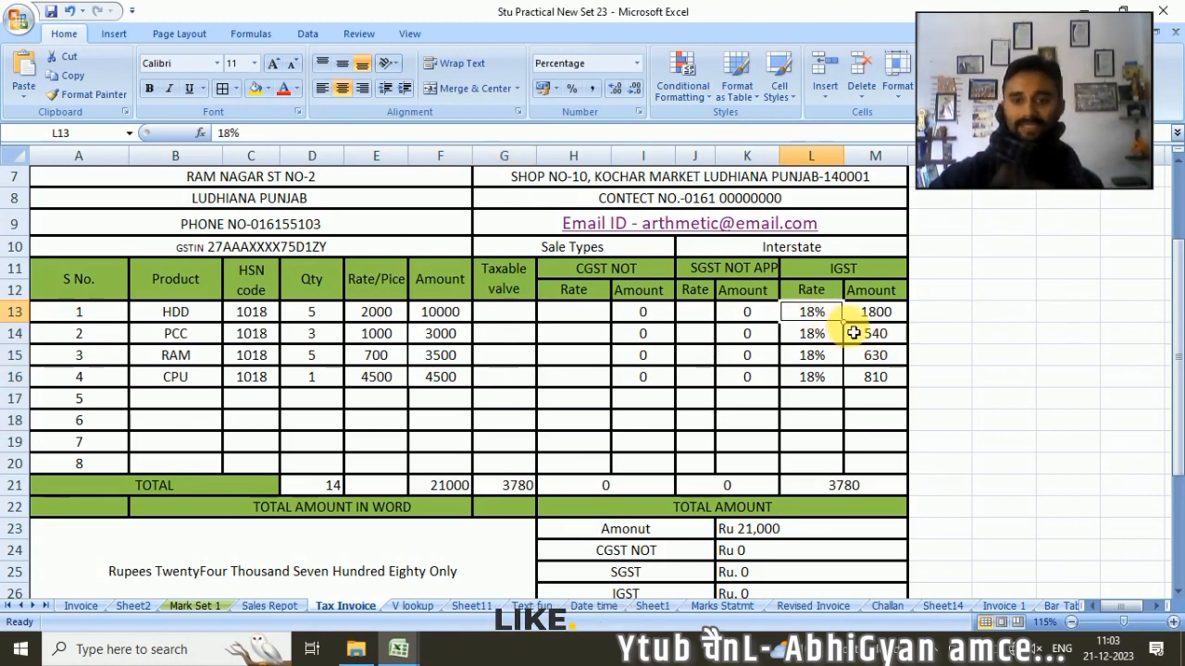
{"action": "left_click", "coordinate": [497, 318]}
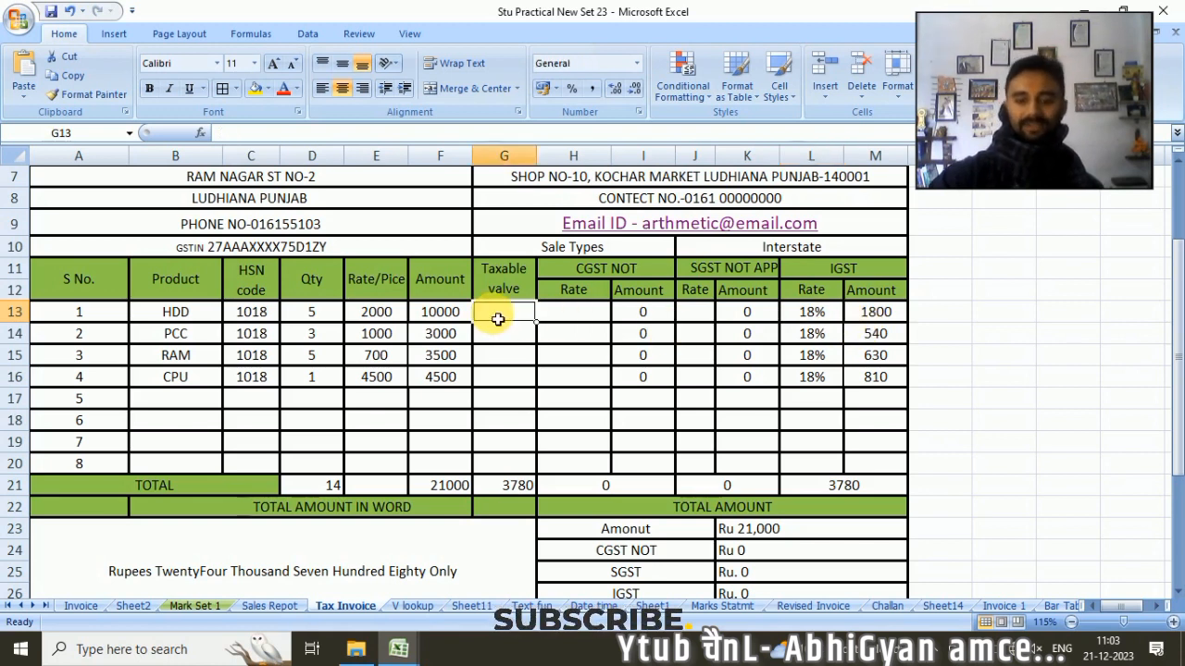
{"action": "type", "text": "="}
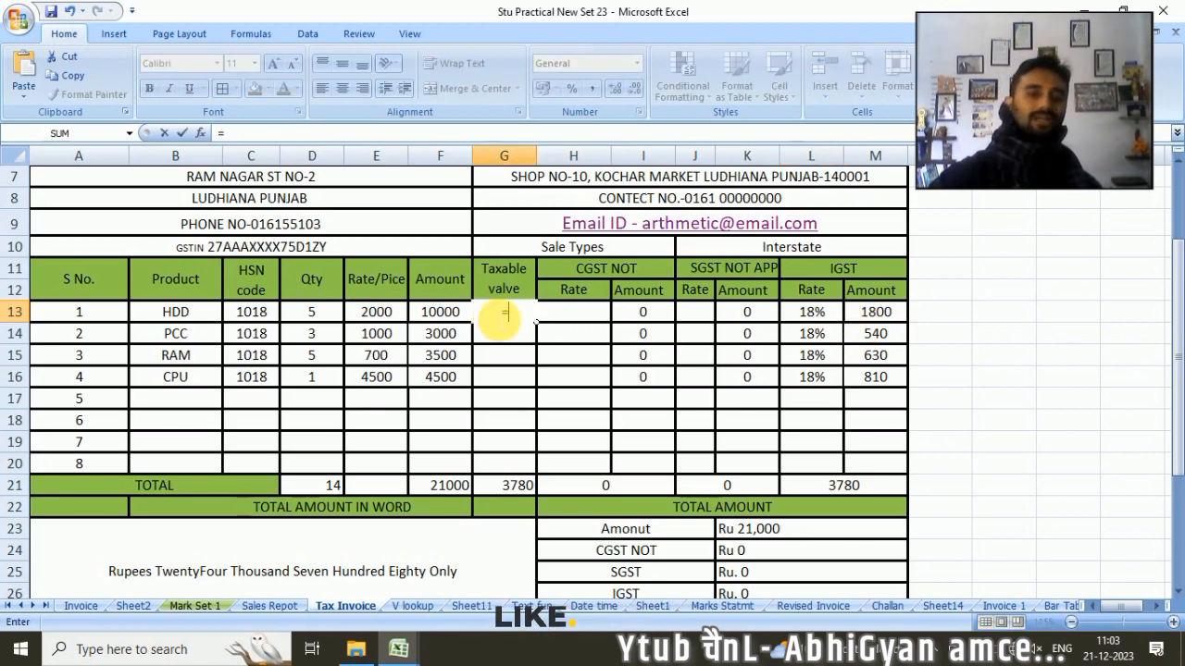
{"action": "left_click", "coordinate": [431, 320]}
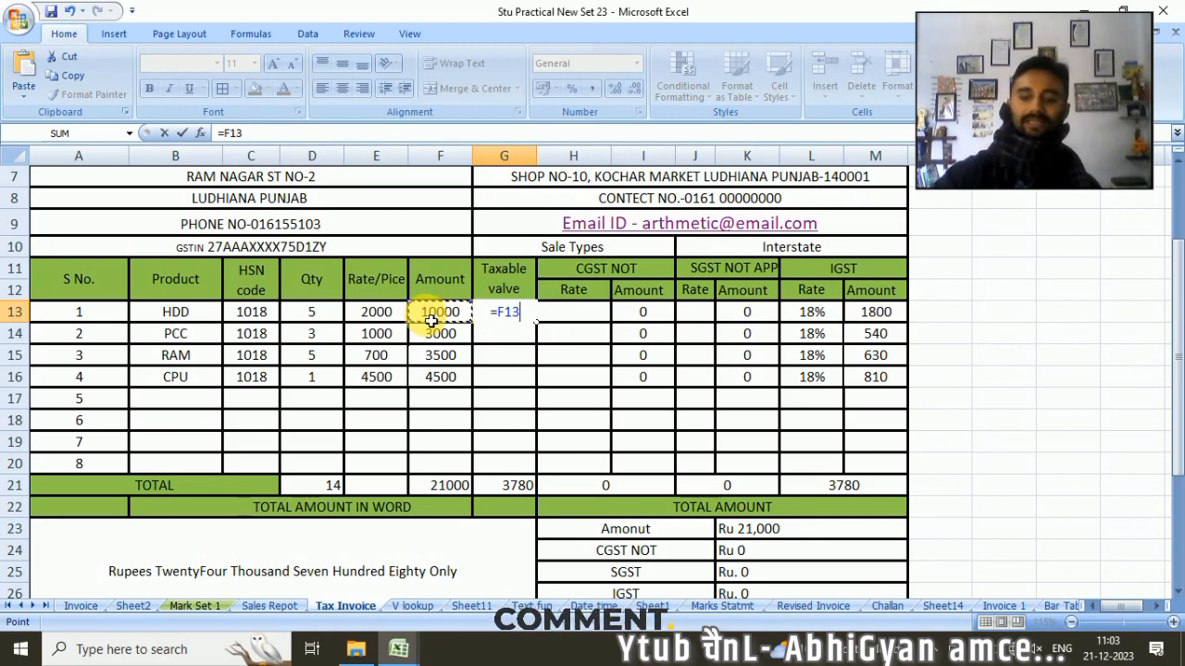
{"action": "type", "text": "*18"}
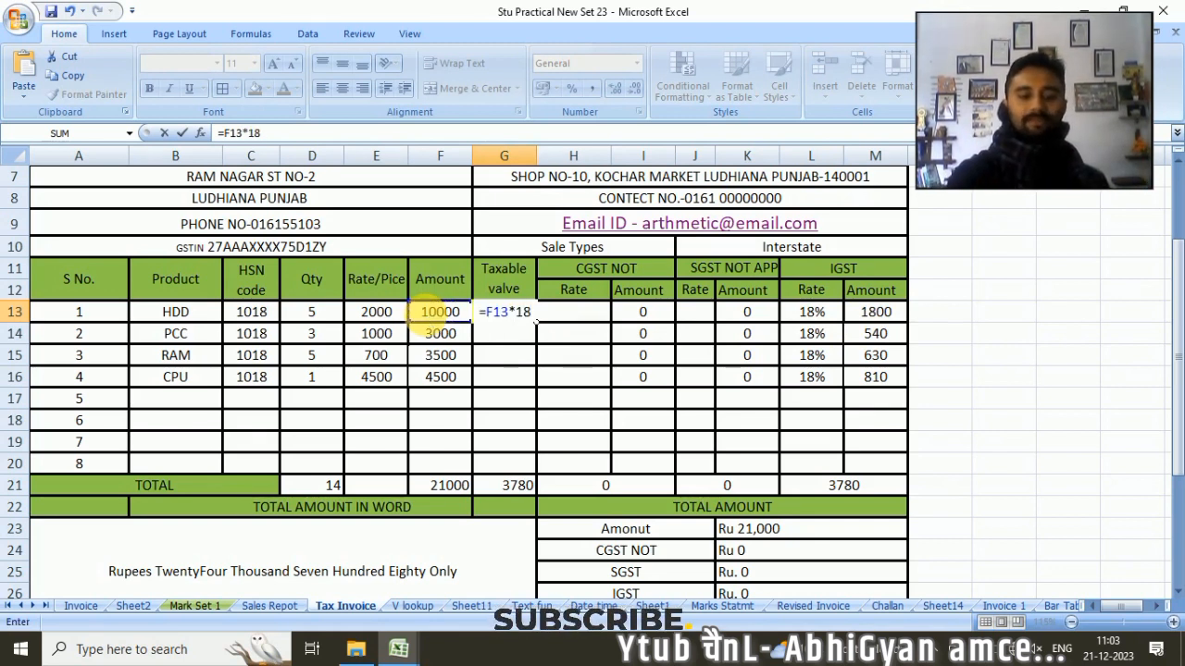
{"action": "type", "text": "%"}
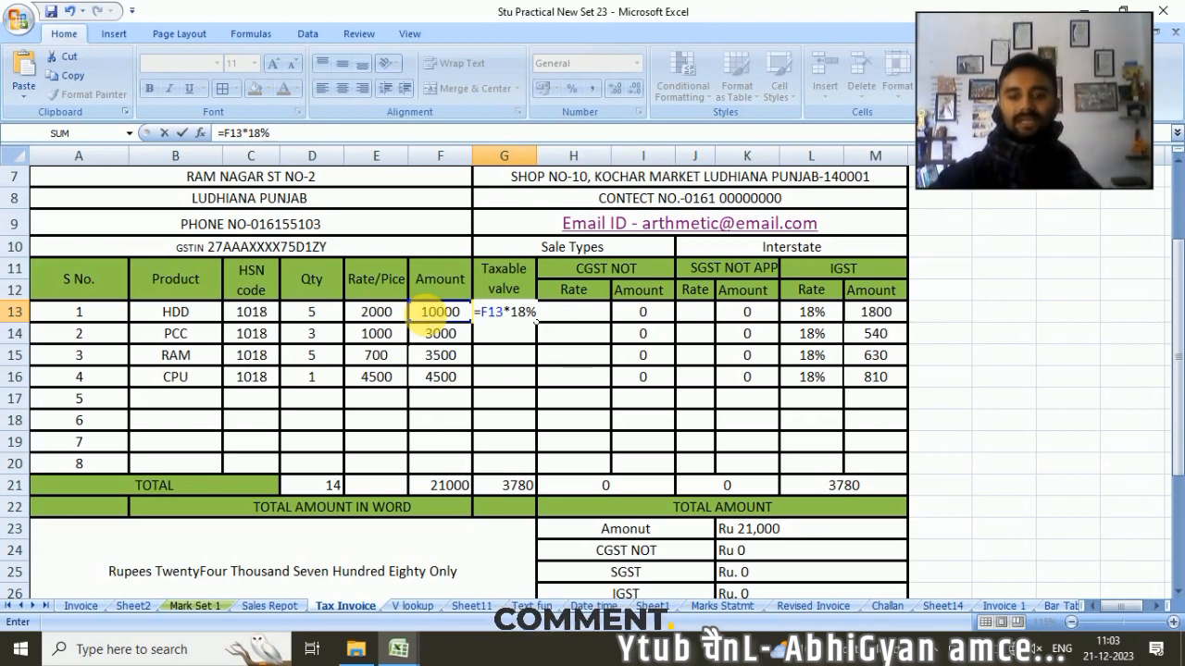
{"action": "key", "text": "Return"}
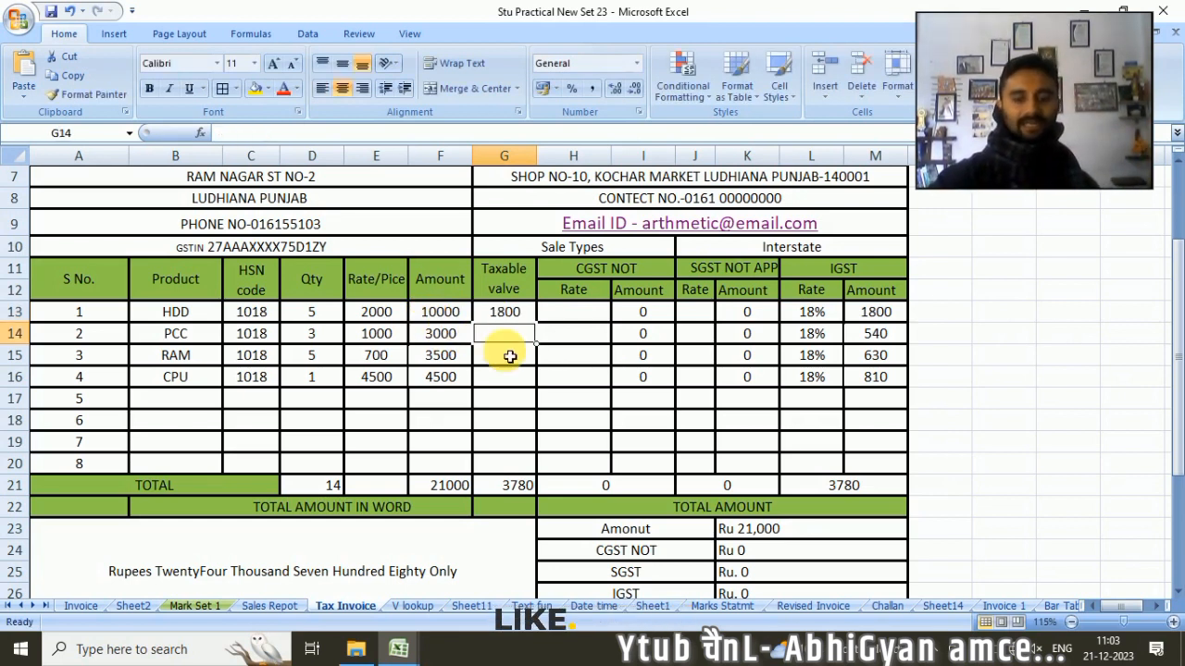
Step: Calculate the PCC item's taxable value in G14 with the formula =F14*18%
{"action": "type", "text": "="}
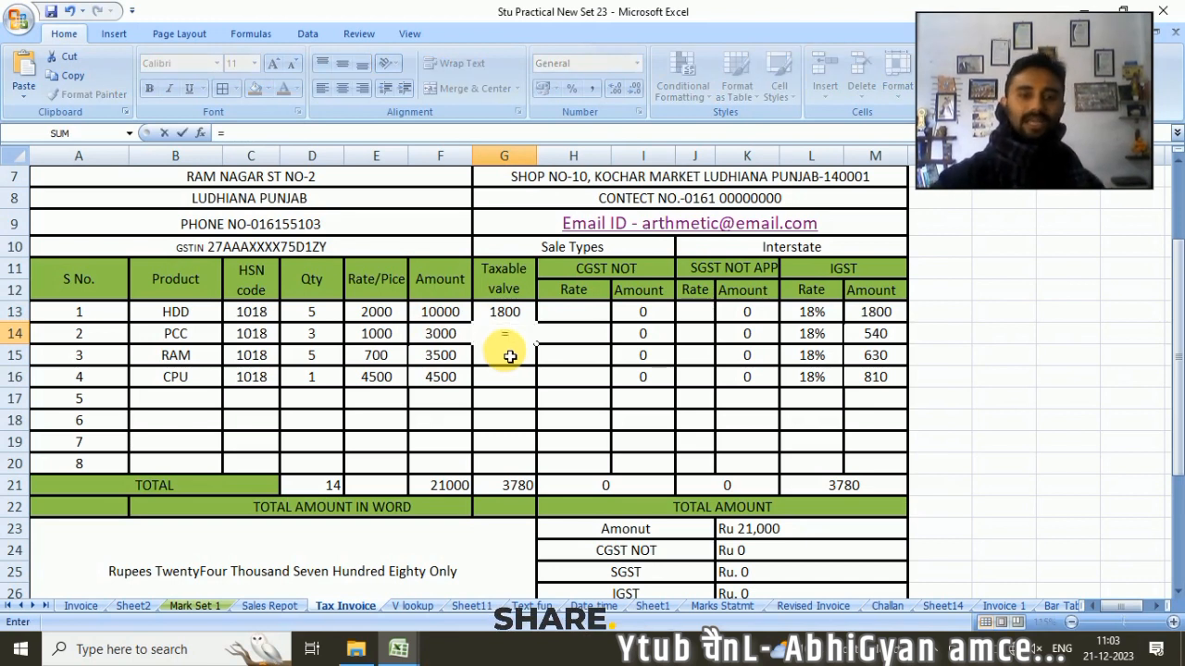
{"action": "left_click", "coordinate": [437, 335]}
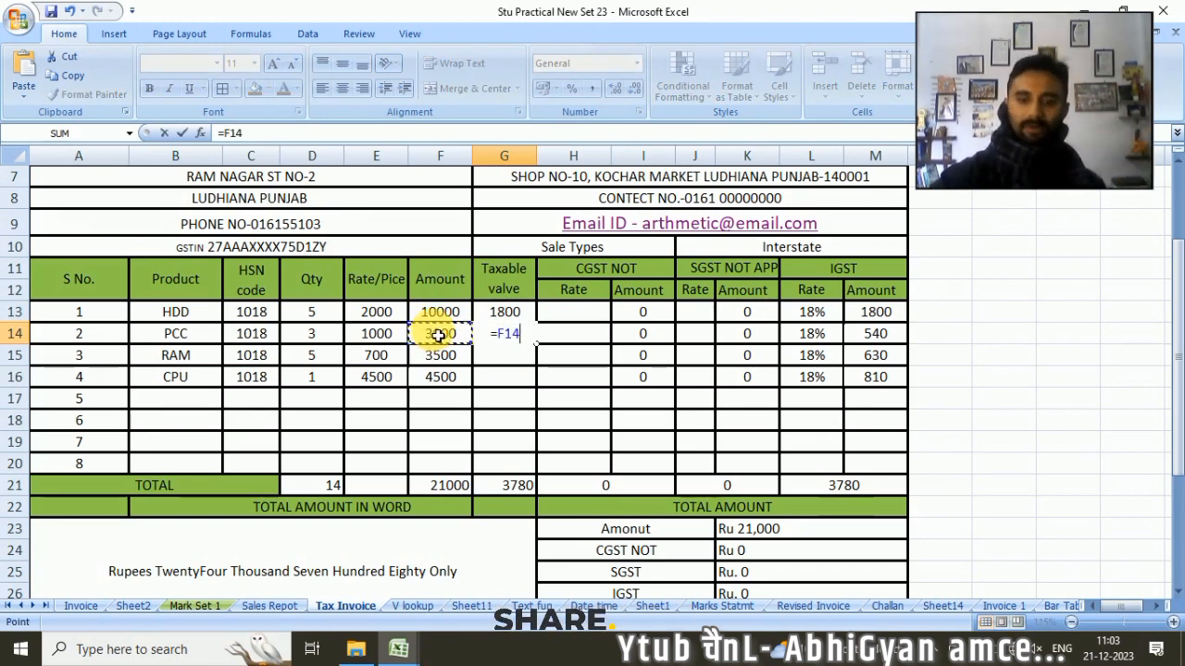
{"action": "type", "text": "*"}
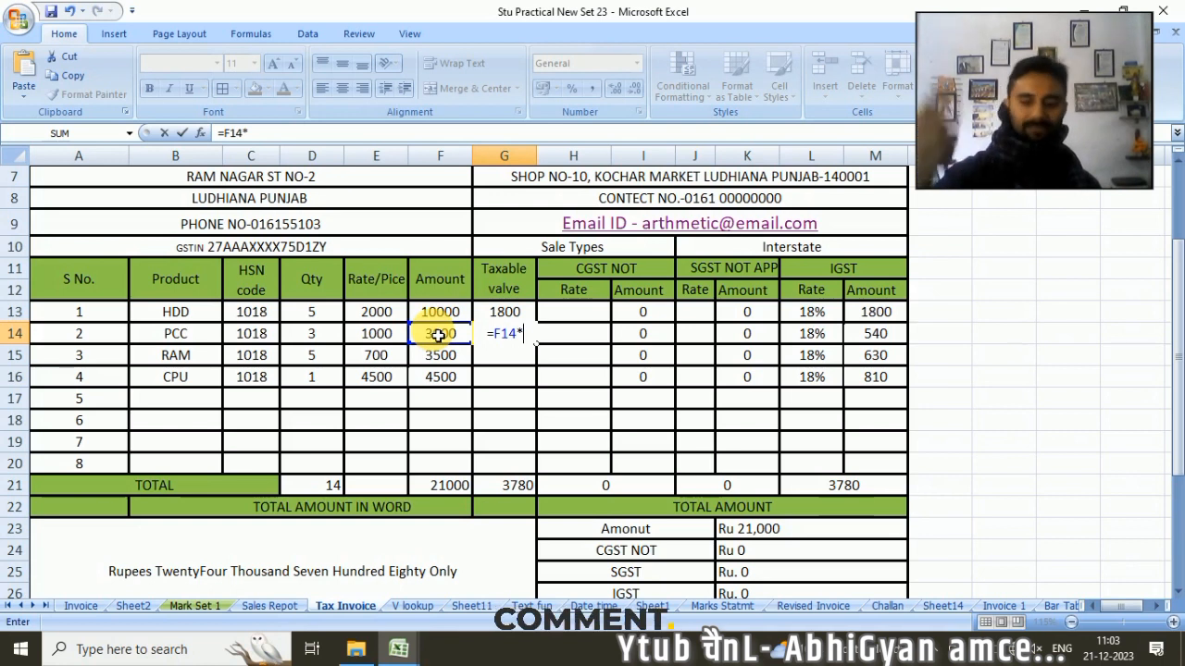
{"action": "type", "text": "18"}
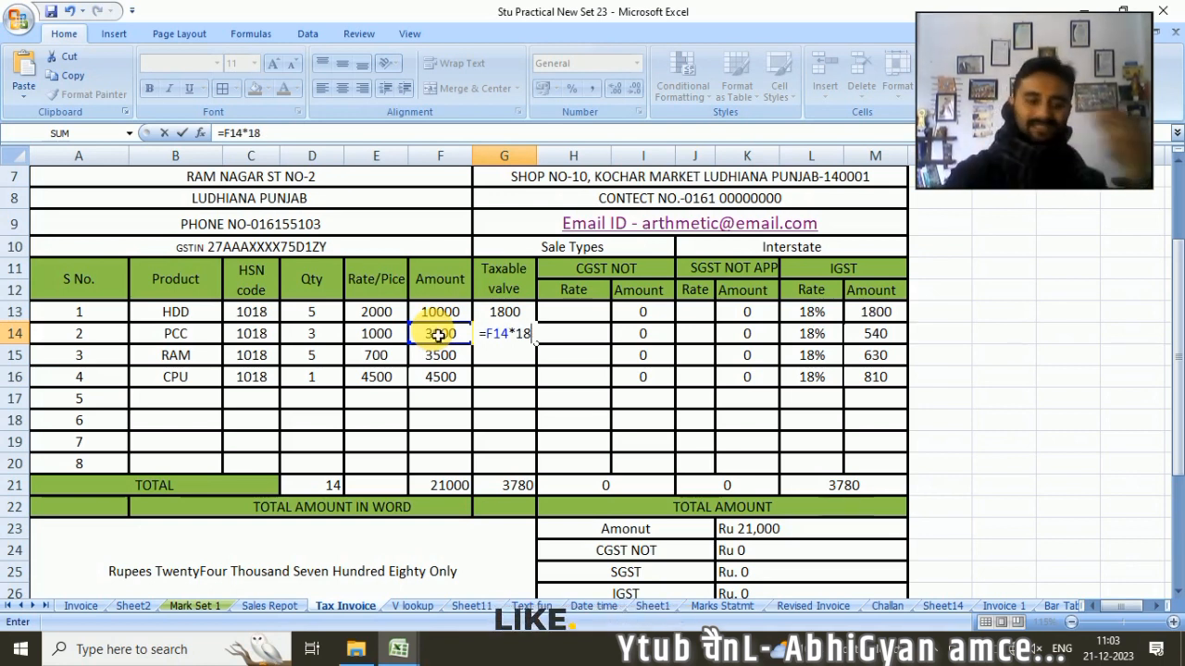
{"action": "type", "text": "%"}
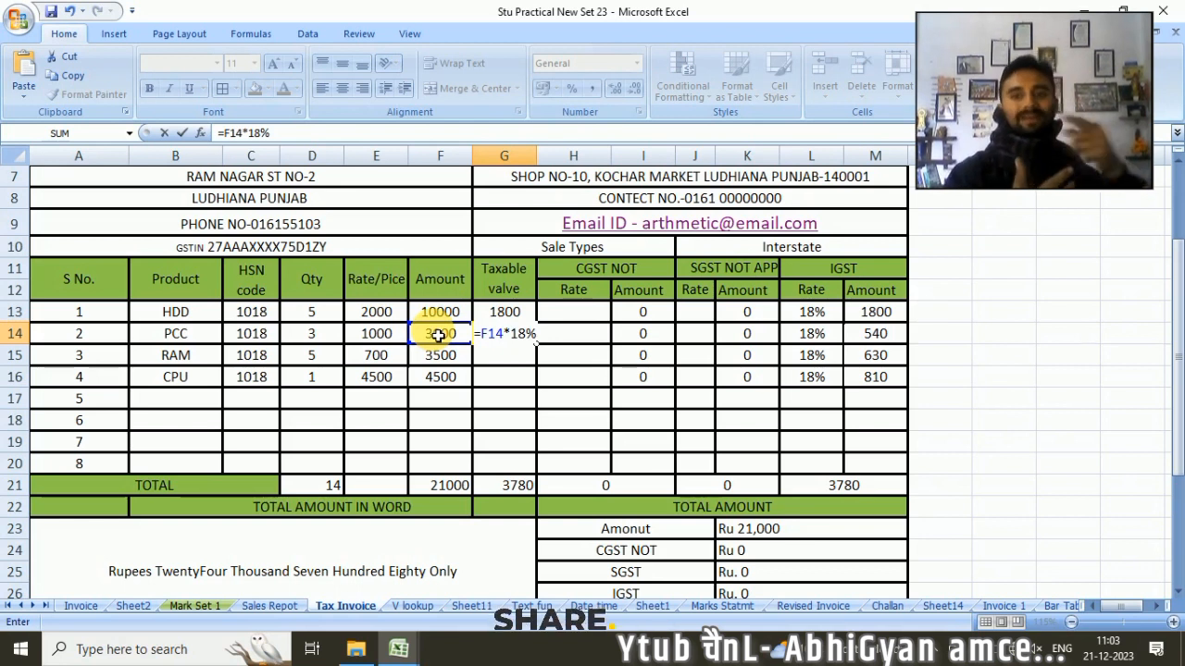
{"action": "key", "text": "Return"}
Step: Enter =F15*18% in G15 as the RAM item's taxable value
{"action": "left_click", "coordinate": [516, 311]}
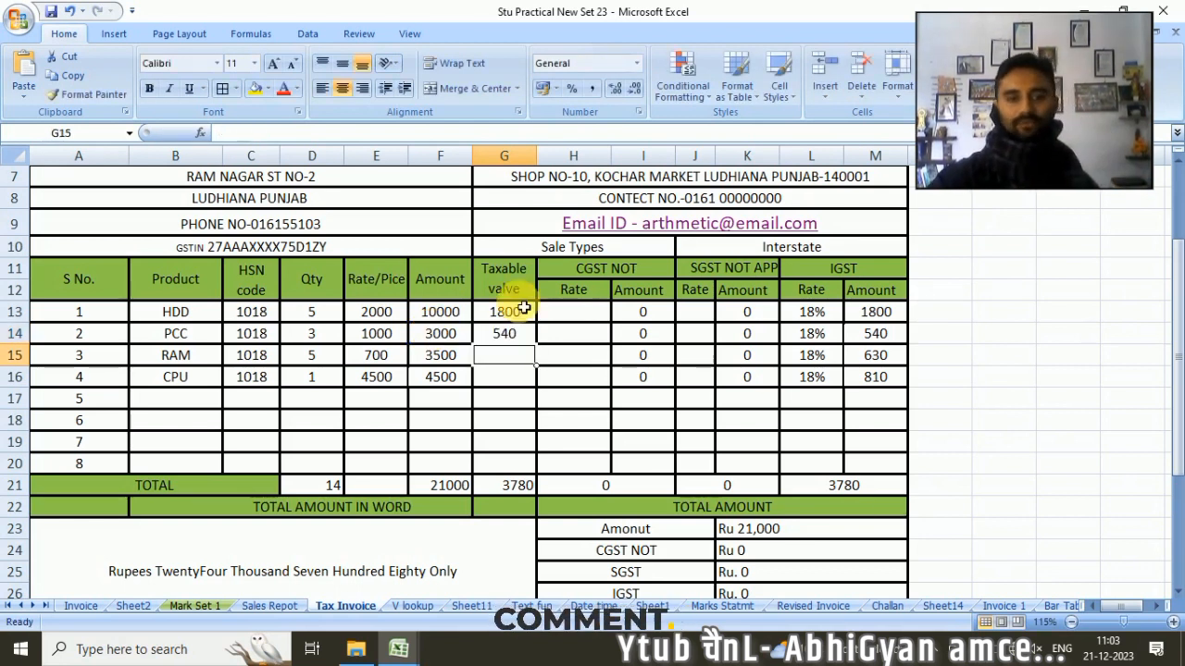
{"action": "left_click", "coordinate": [519, 355]}
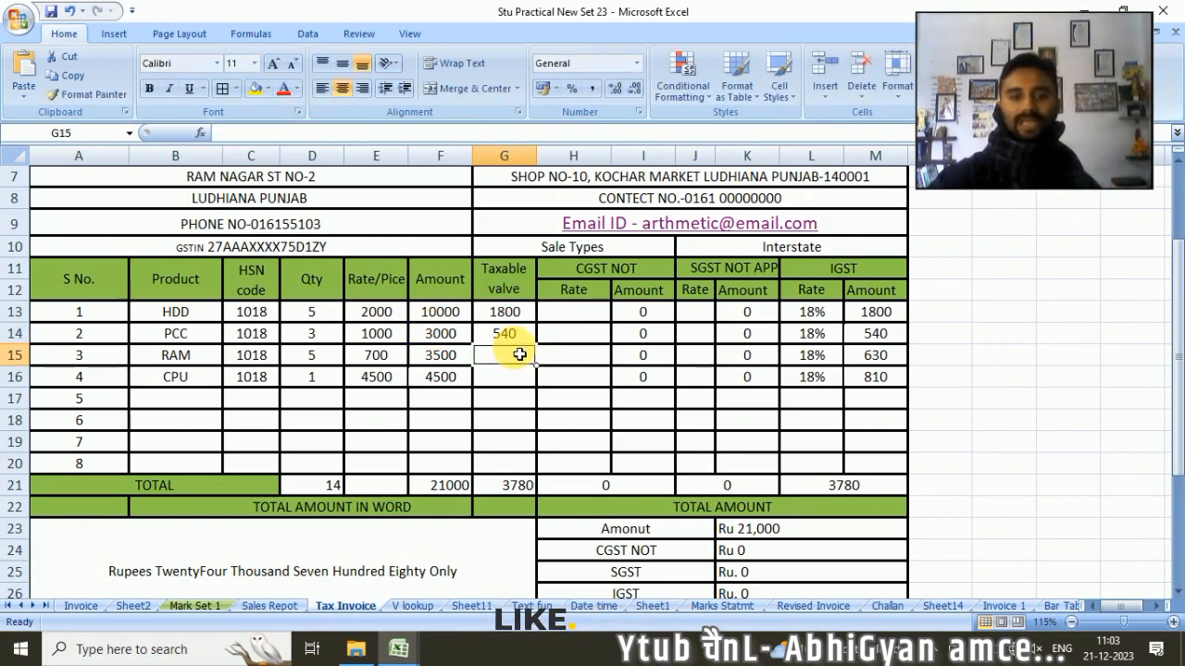
{"action": "type", "text": "="}
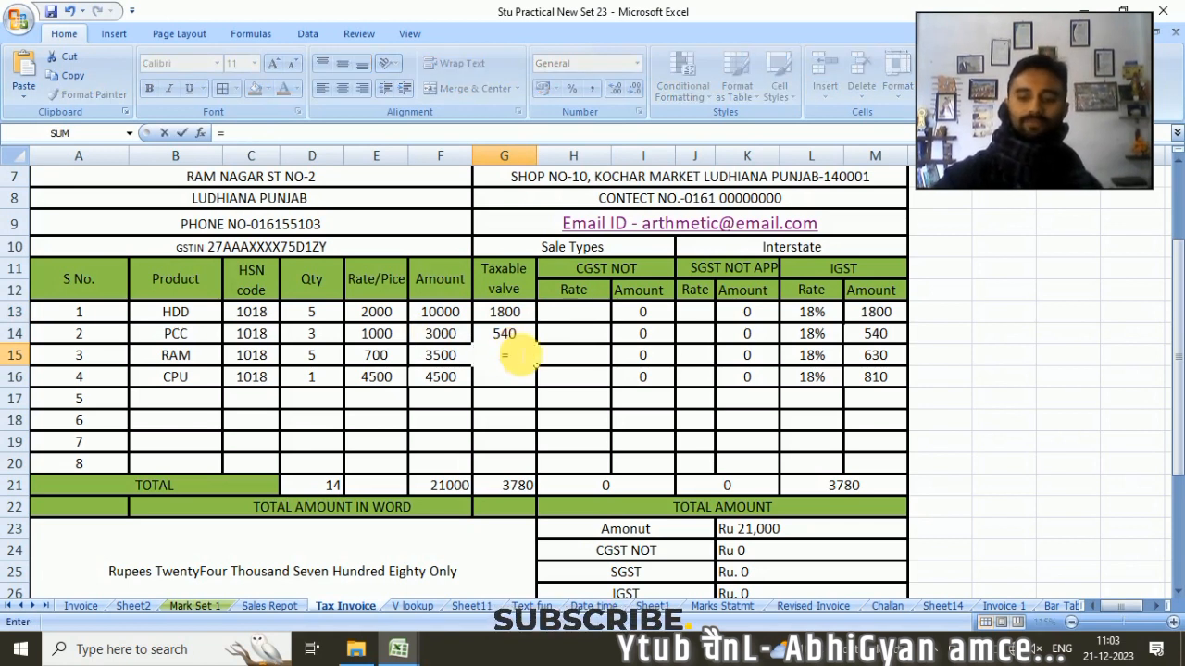
{"action": "left_click", "coordinate": [449, 357]}
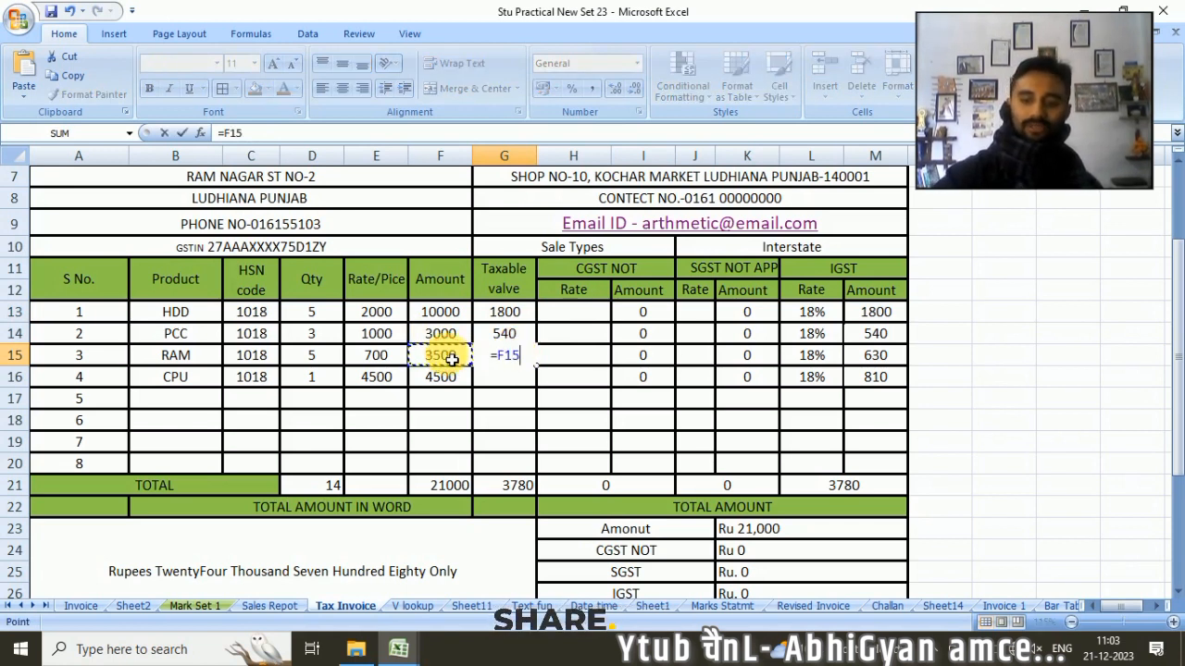
{"action": "type", "text": "*1"}
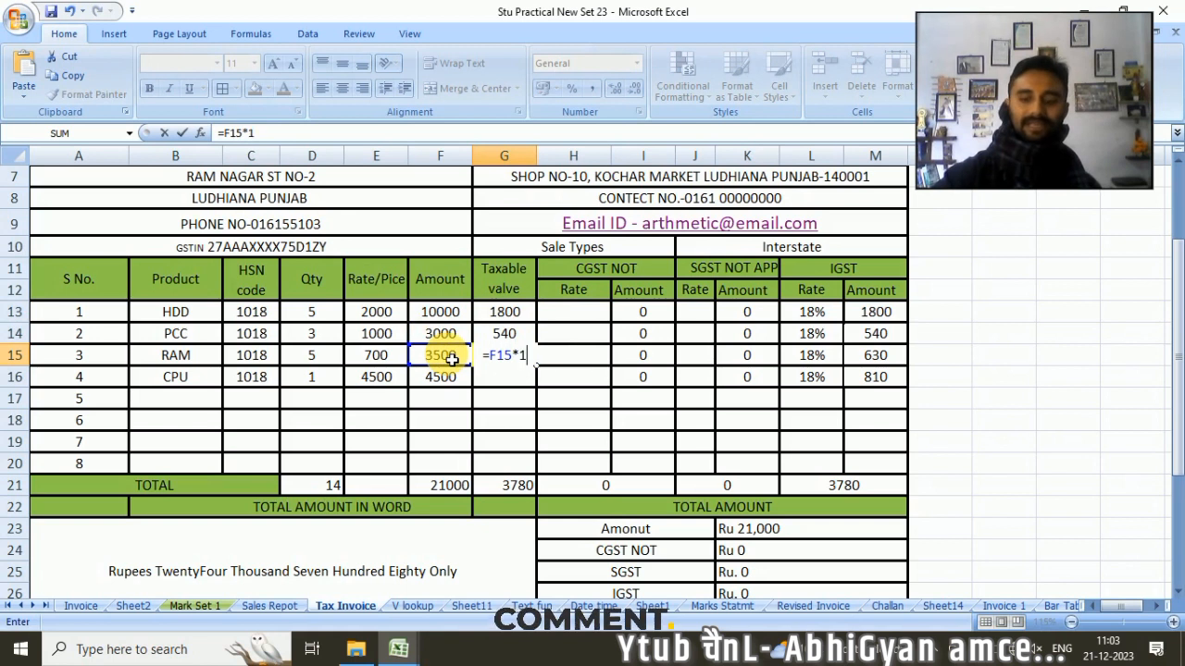
{"action": "type", "text": "8%"}
{"action": "key", "text": "Return"}
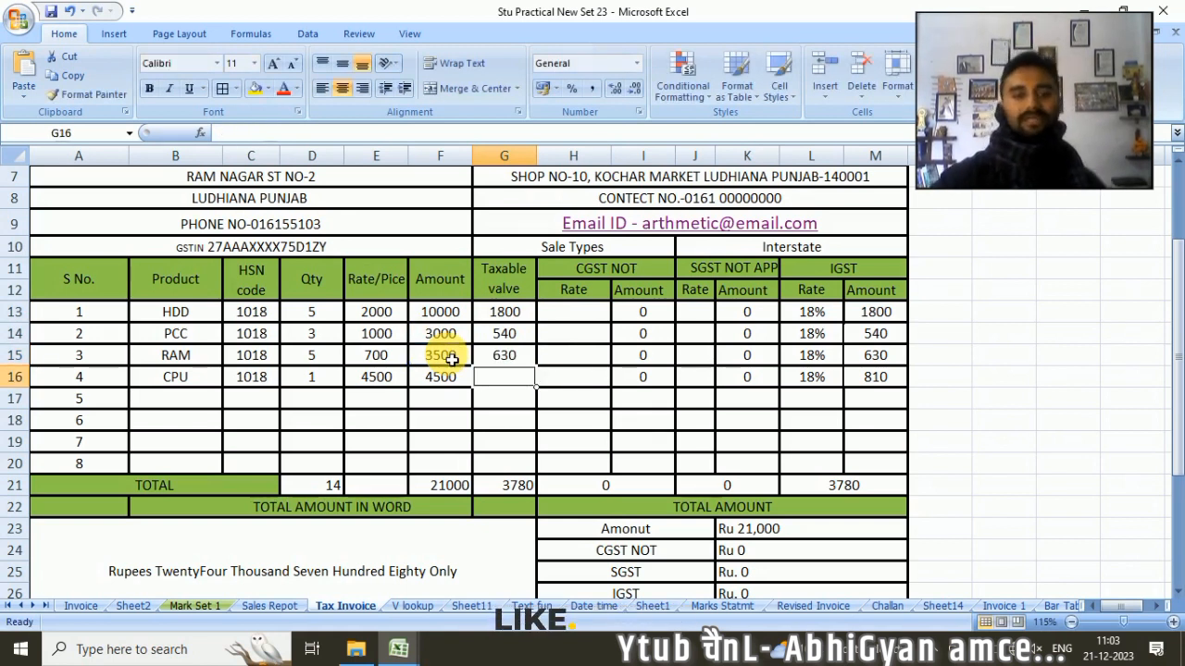
Step: Fill the taxable value formula in G13 down to G16 for the remaining products
{"action": "left_click", "coordinate": [505, 312]}
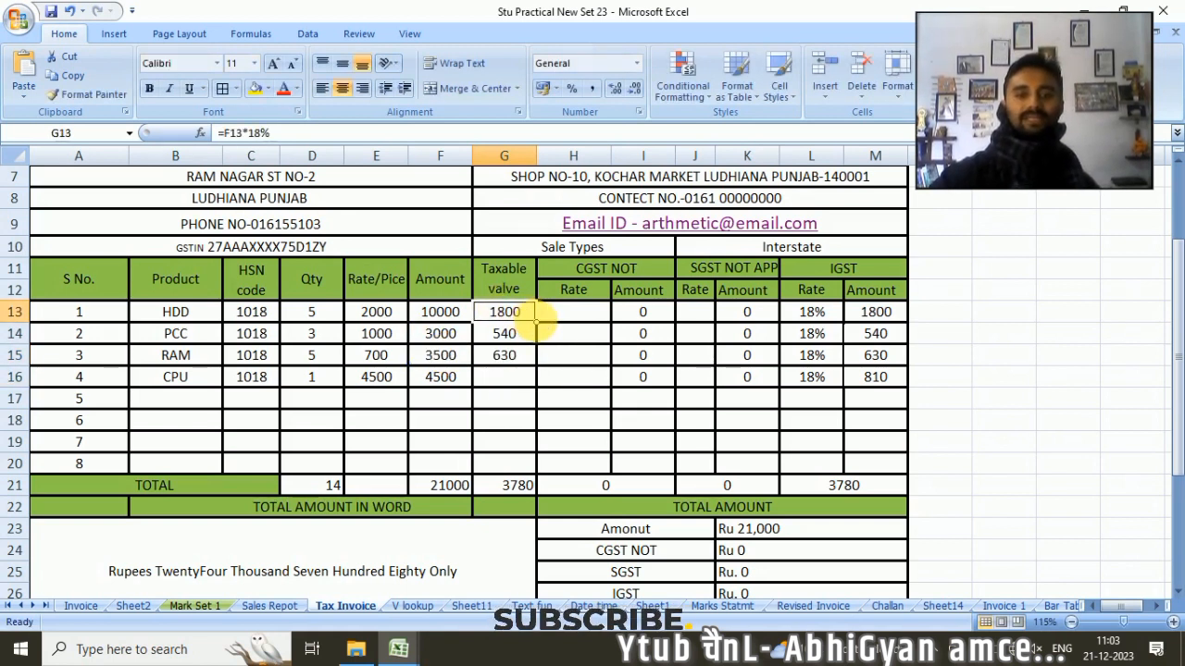
{"action": "left_click_drag", "start_coordinate": [535, 322], "coordinate": [540, 381]}
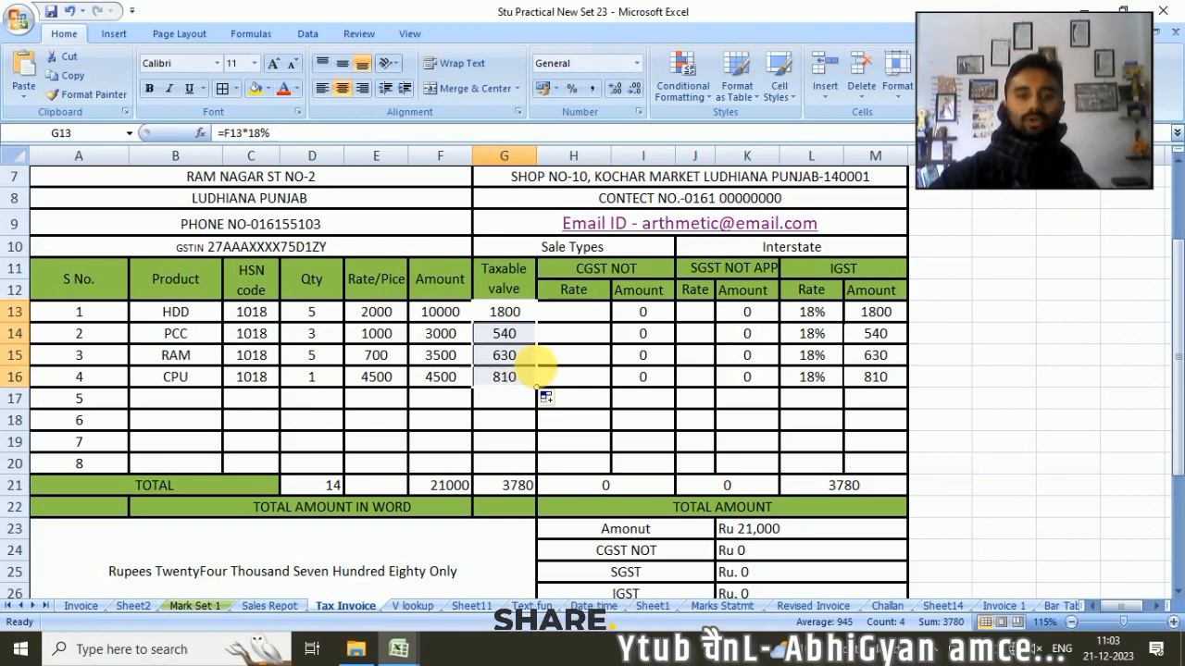
{"action": "left_click", "coordinate": [571, 362]}
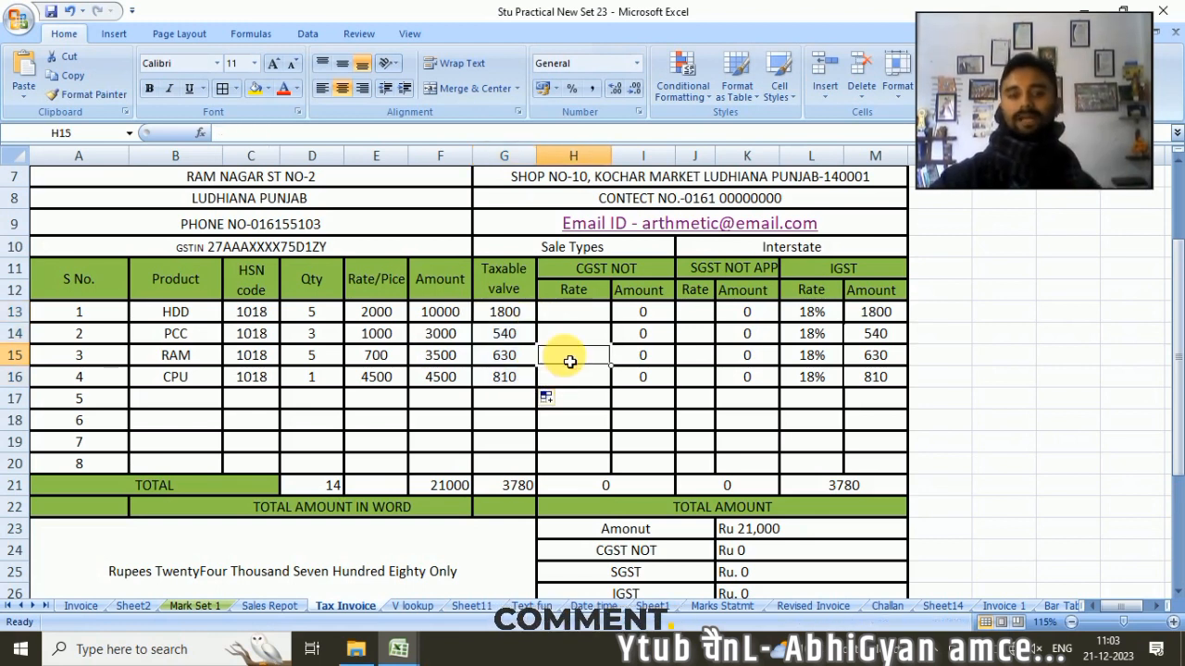
Step: Set the IGST rates to 28% for HDD in L13, 12% for RAM in L15 and 6% for CPU in L16
{"action": "left_click_drag", "start_coordinate": [812, 312], "coordinate": [811, 377]}
{"action": "left_click", "coordinate": [811, 317]}
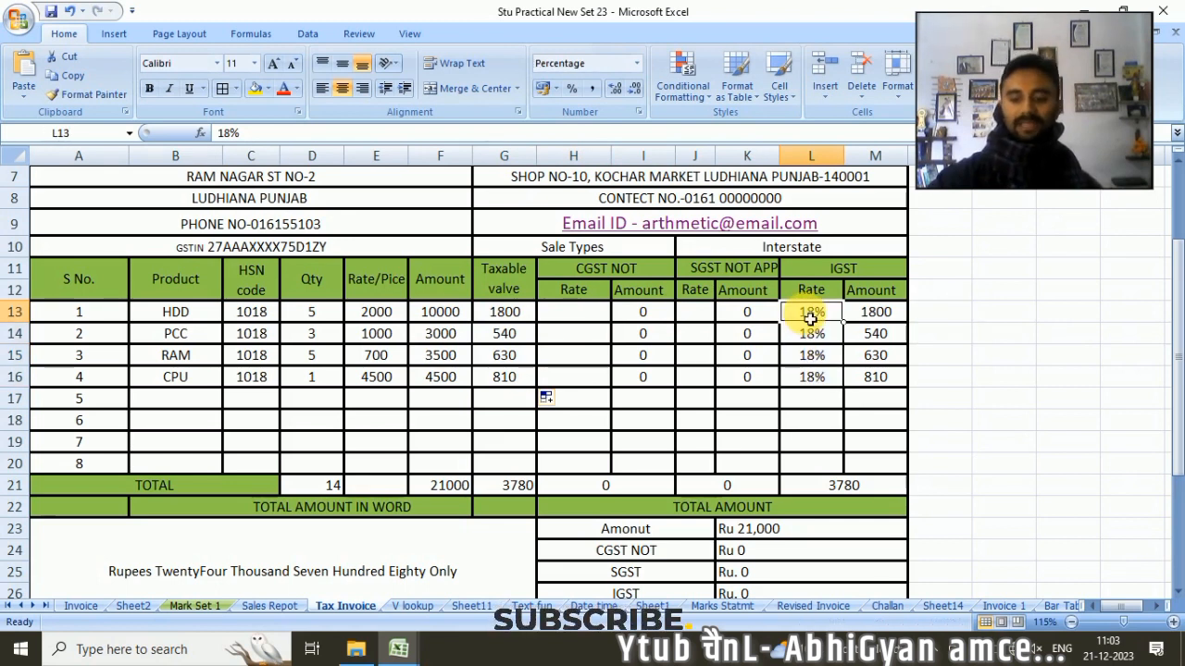
{"action": "type", "text": "28"}
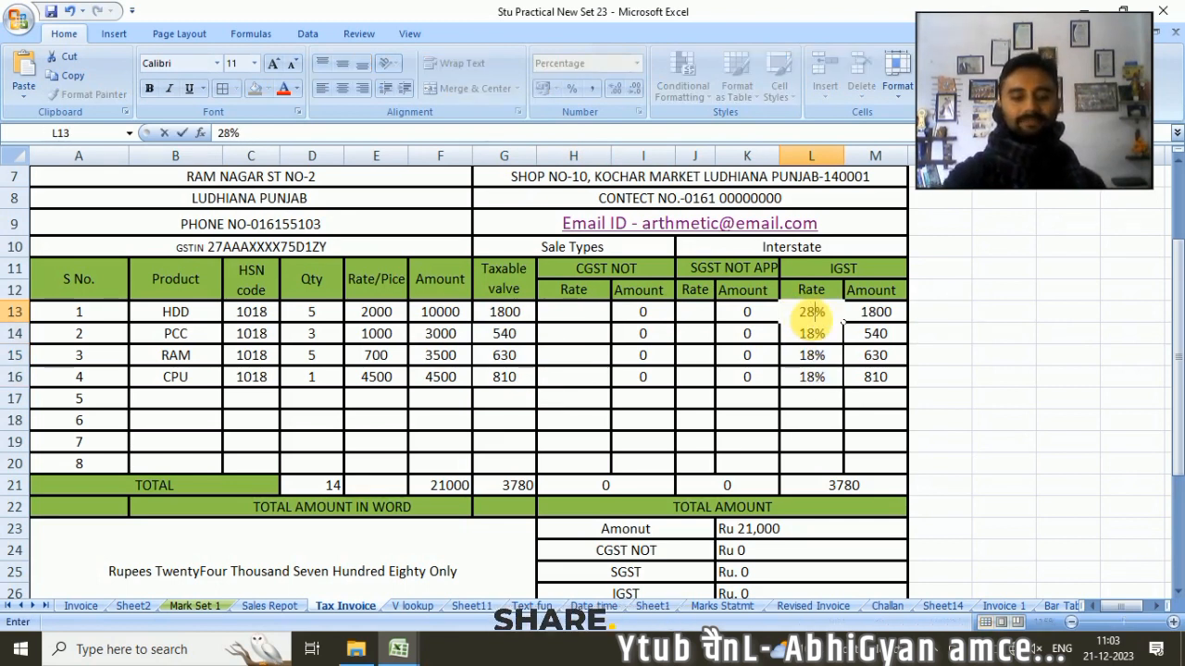
{"action": "key", "text": "Return"}
{"action": "key", "text": "Return"}
{"action": "type", "text": "12"}
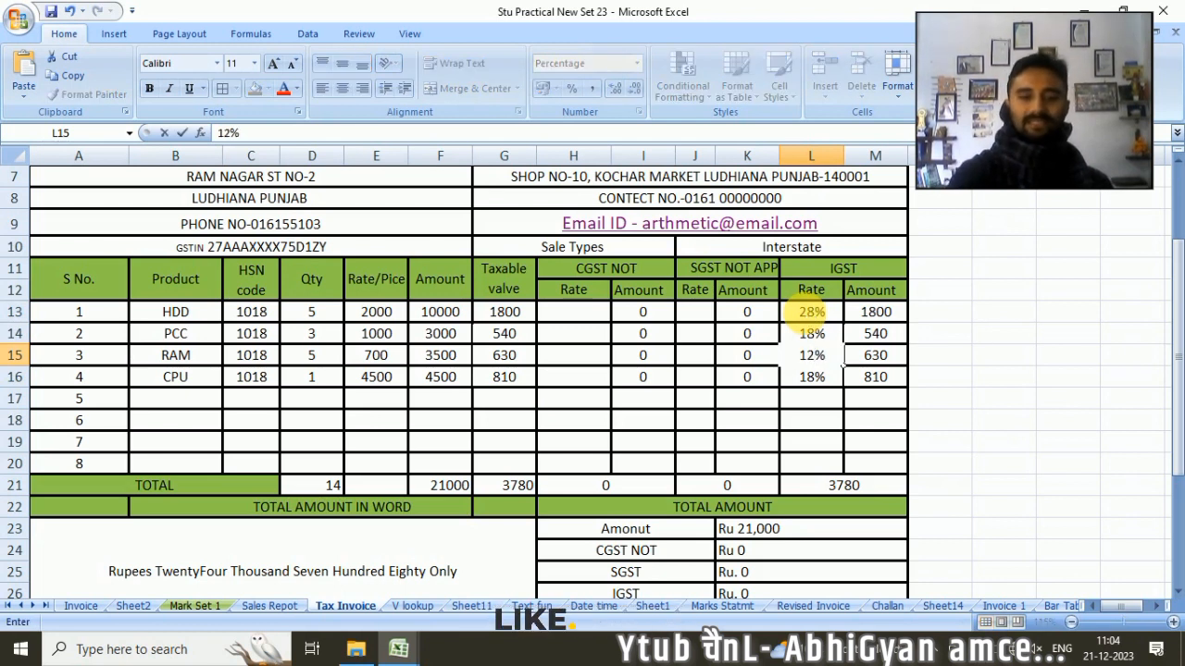
{"action": "key", "text": "Return"}
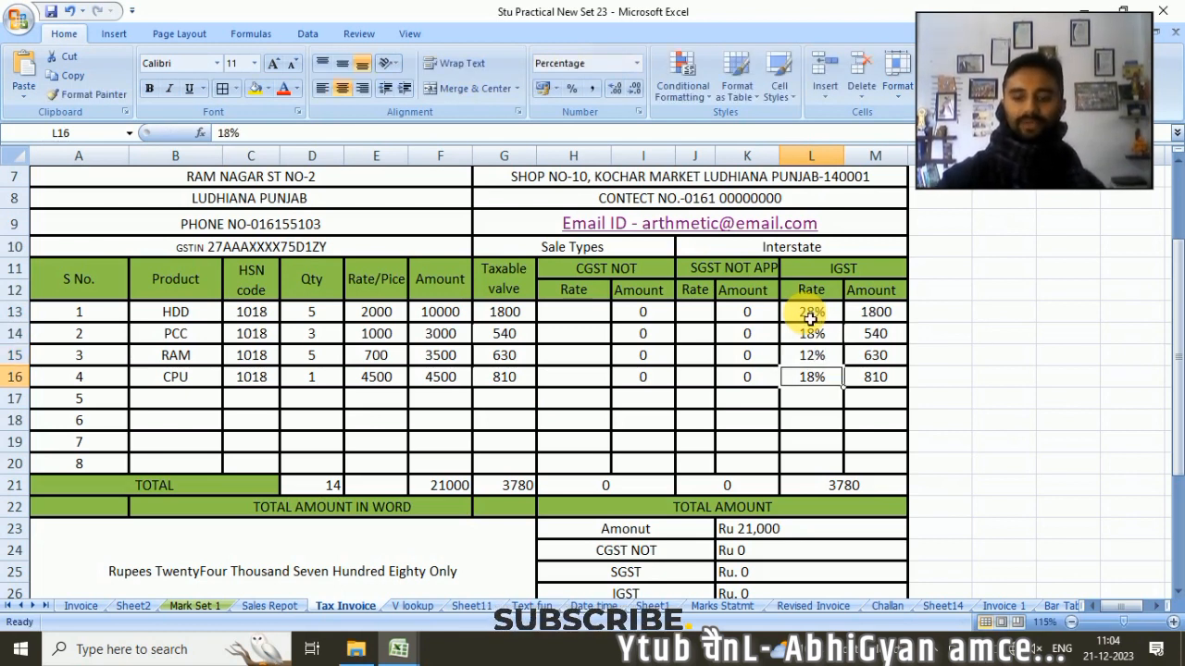
{"action": "type", "text": "6&%"}
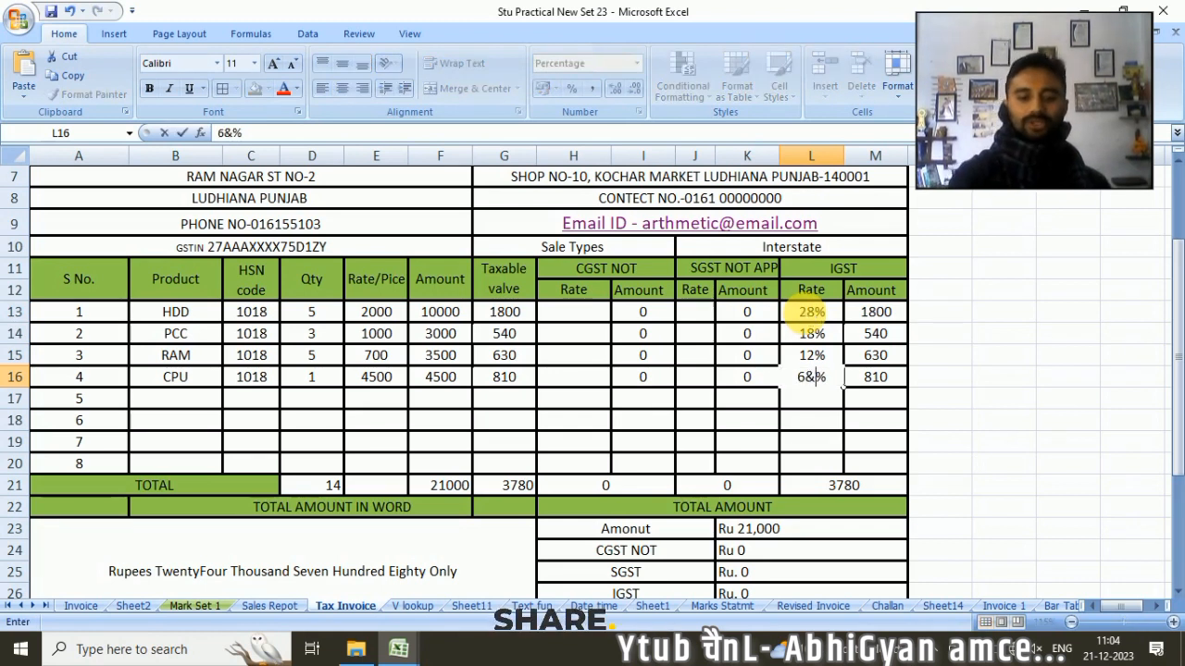
{"action": "key", "text": "BackSpace"}
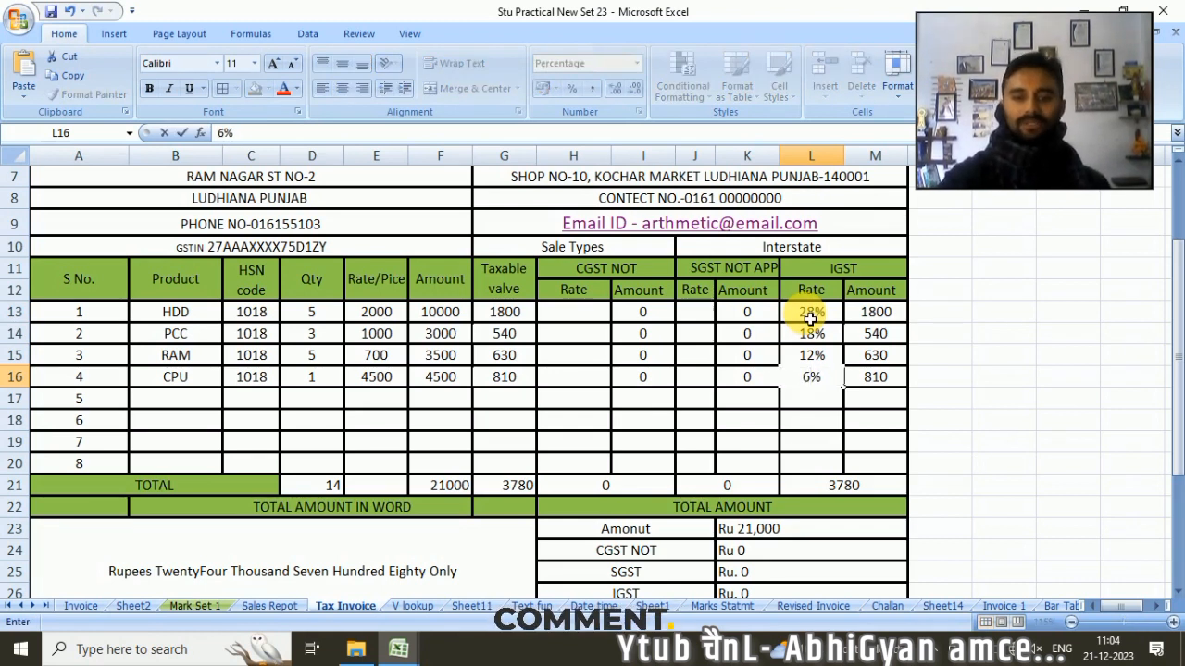
{"action": "left_click", "coordinate": [856, 463]}
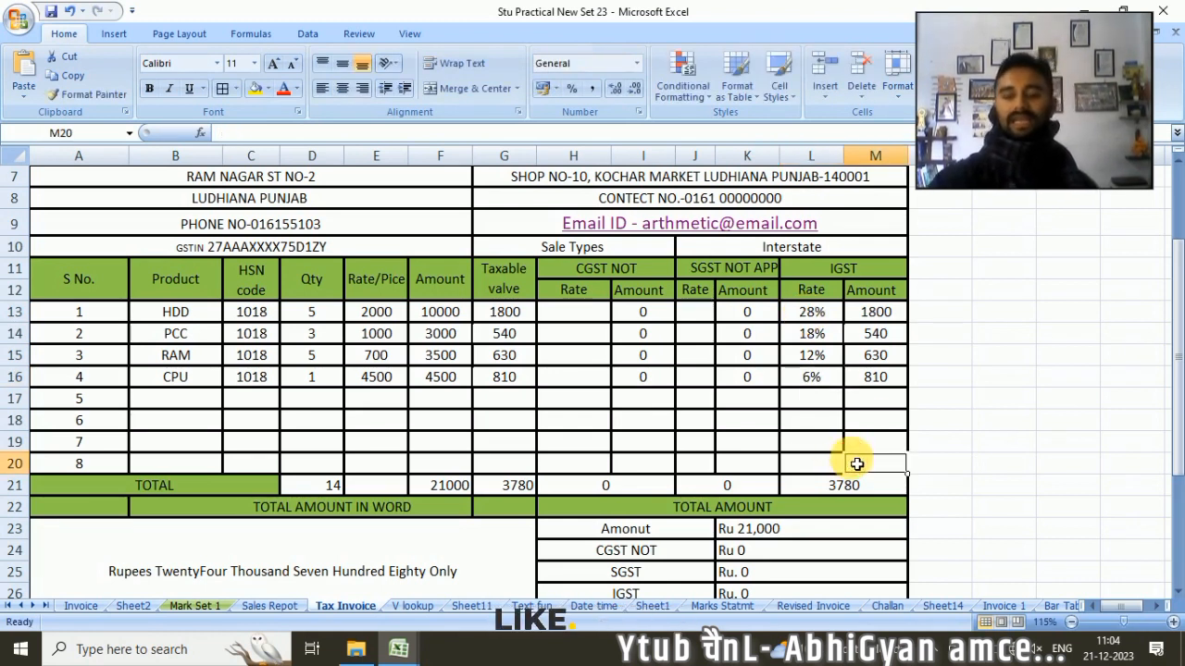
Step: Calculate 28% tax on the HDD amount beside the invoice in O13 with the formula =F13*28%
{"action": "left_click", "coordinate": [880, 315]}
{"action": "left_click", "coordinate": [1001, 316]}
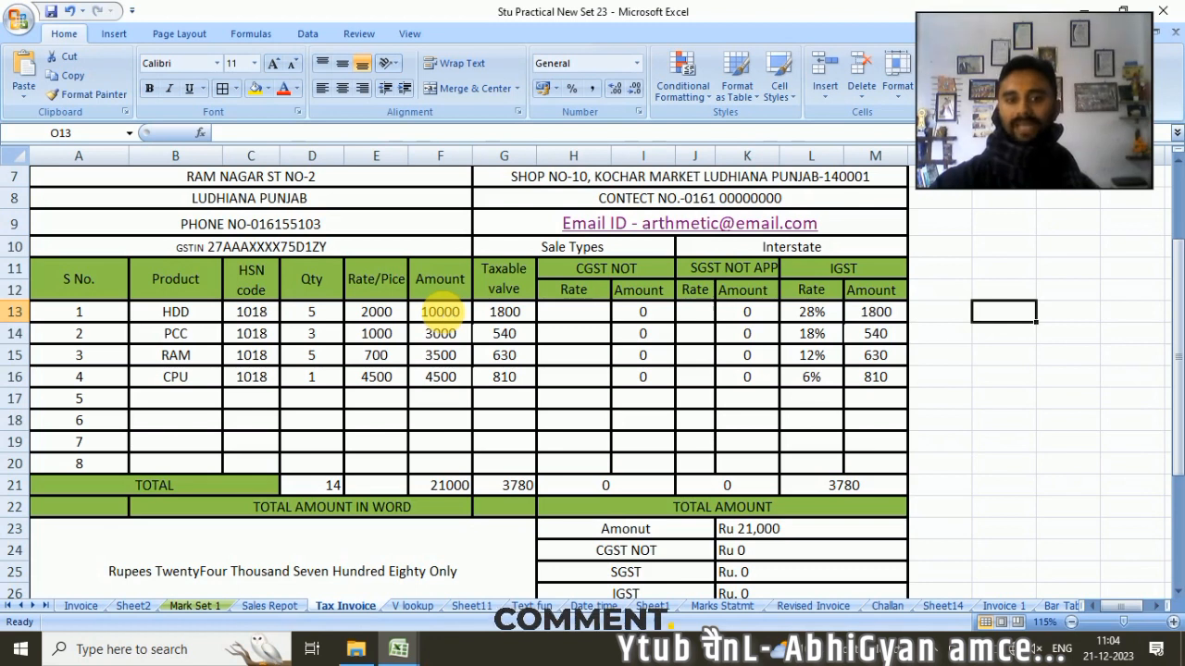
{"action": "type", "text": "="}
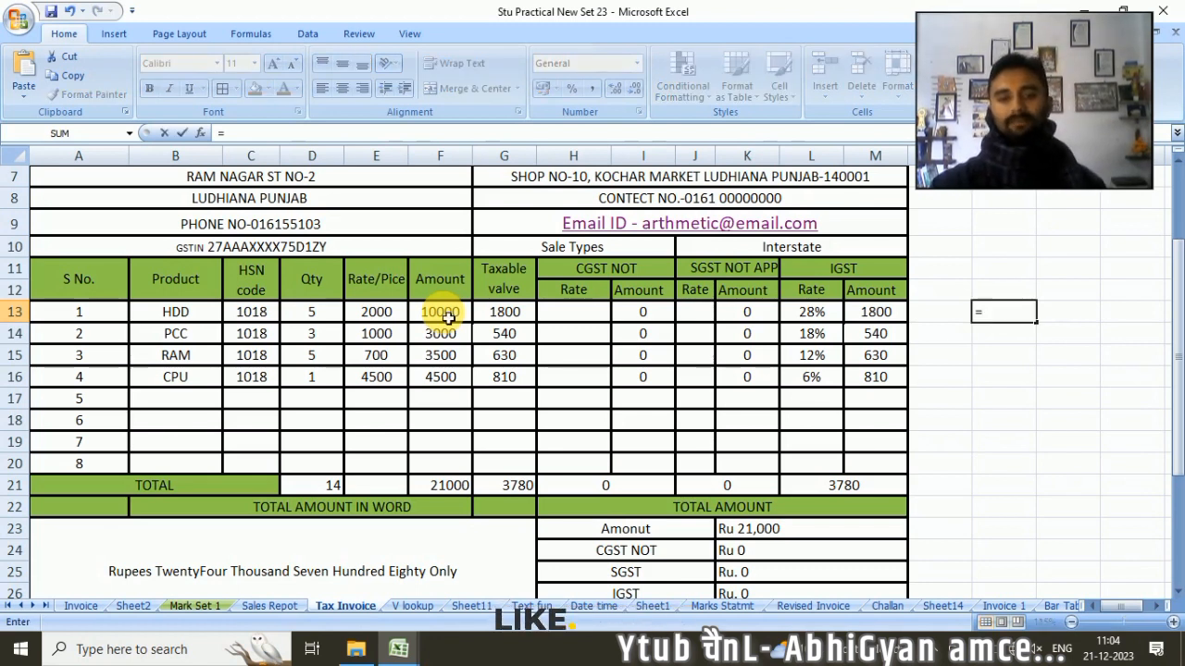
{"action": "left_click", "coordinate": [448, 317]}
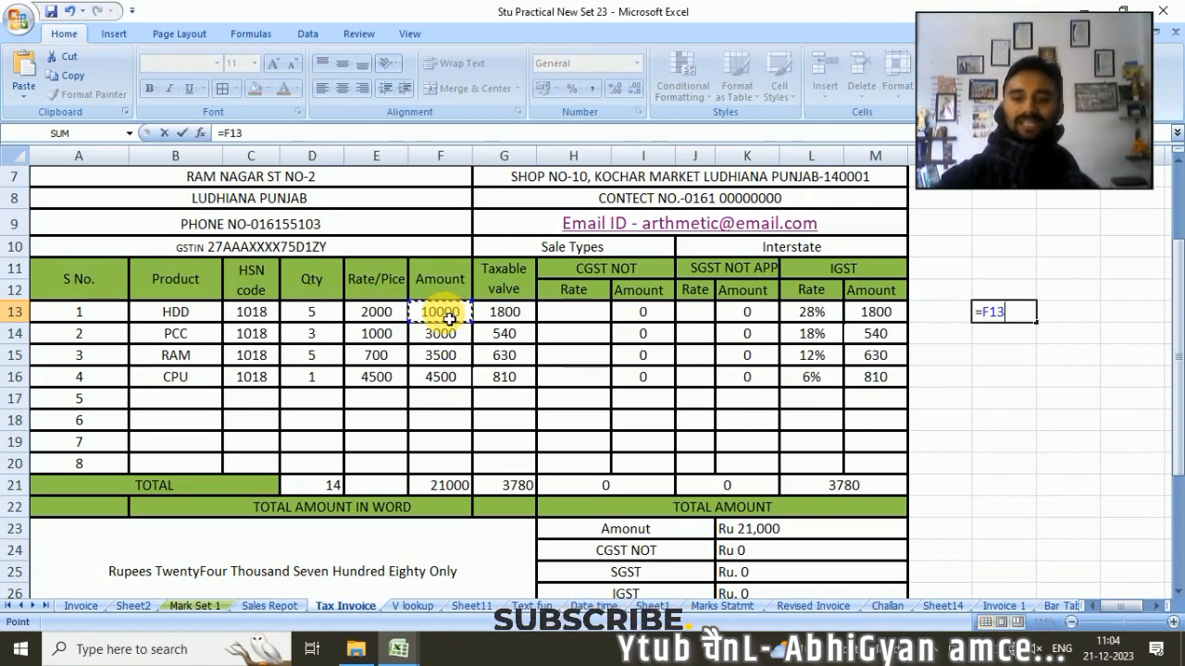
{"action": "type", "text": "*28"}
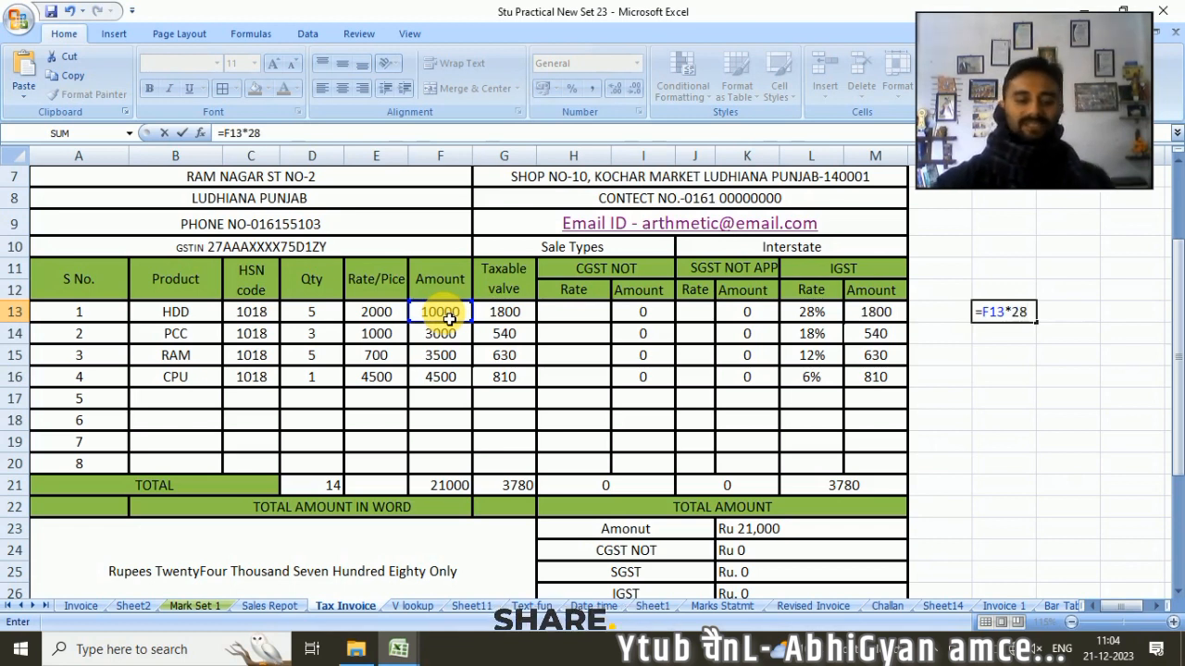
{"action": "type", "text": "%"}
{"action": "key", "text": "Return"}
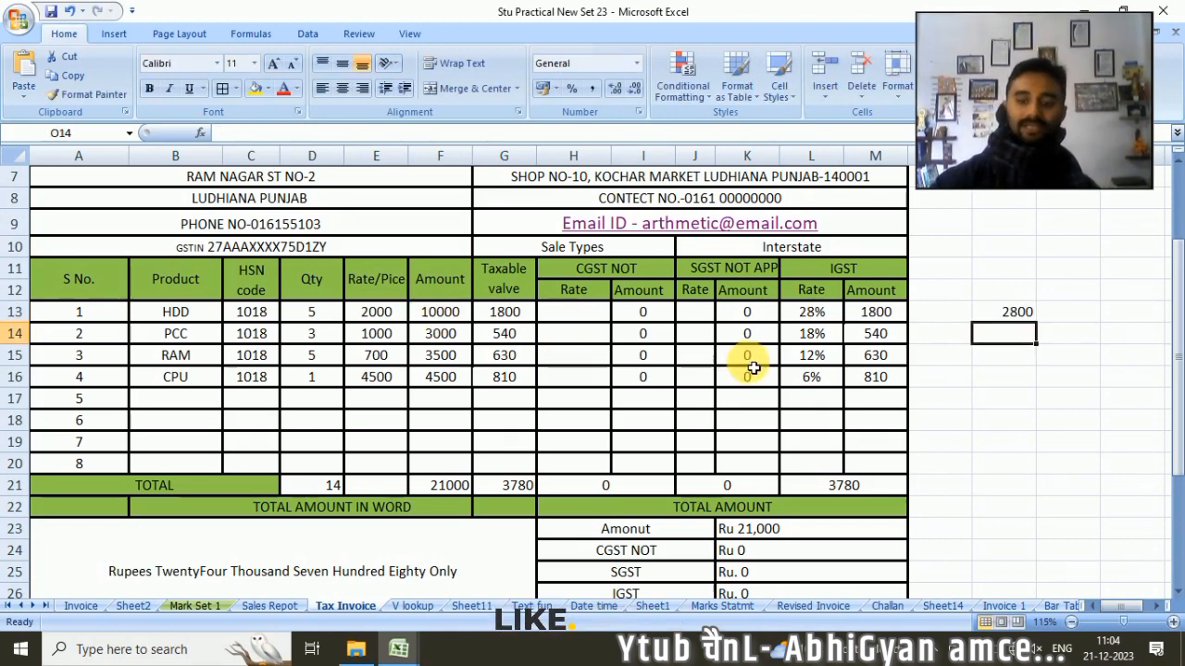
Step: Calculate 18% tax on the HDD amount in O14 with the formula =F13*18%
{"action": "type", "text": "="}
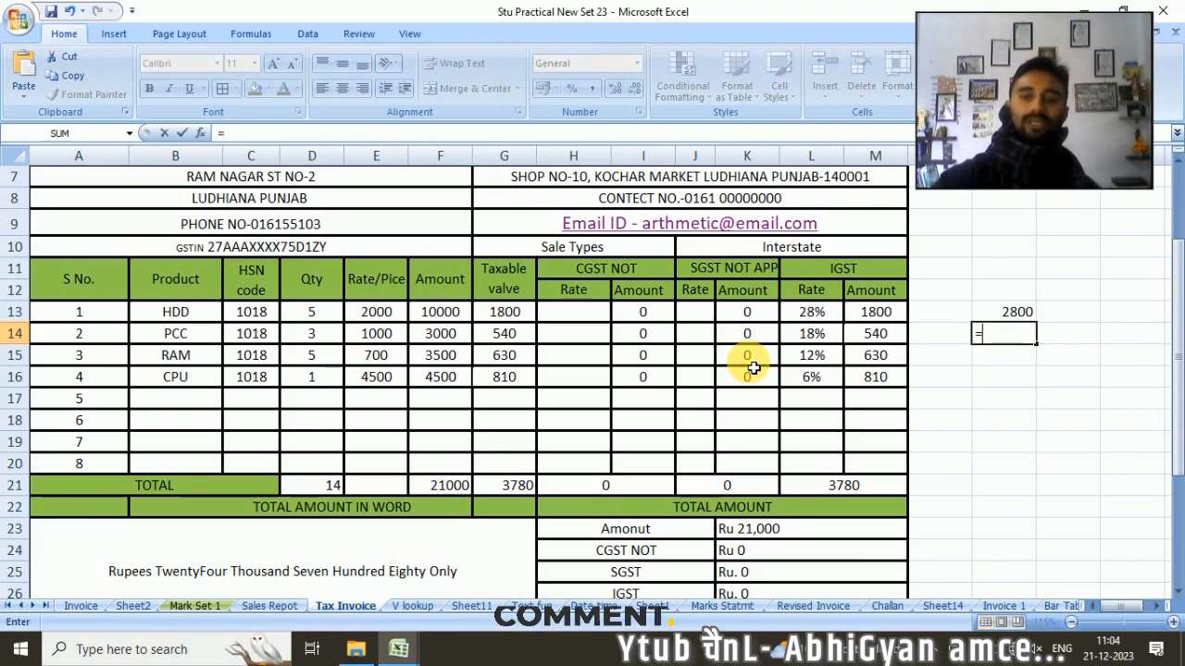
{"action": "left_click", "coordinate": [442, 313]}
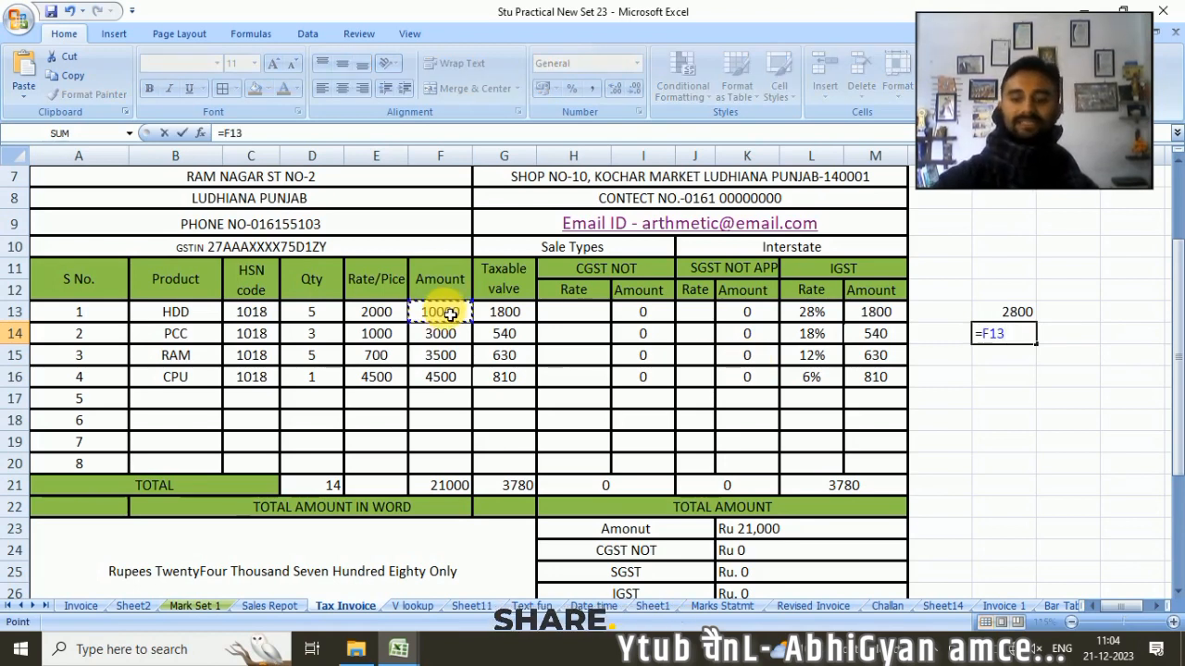
{"action": "type", "text": "*18"}
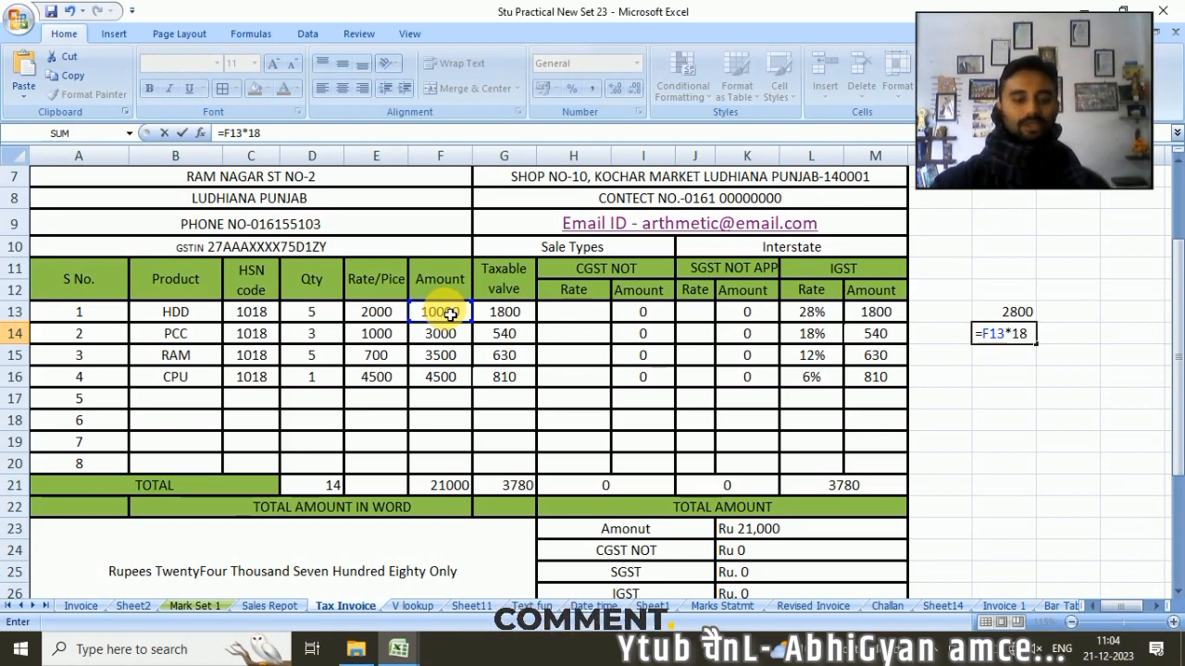
{"action": "type", "text": "%"}
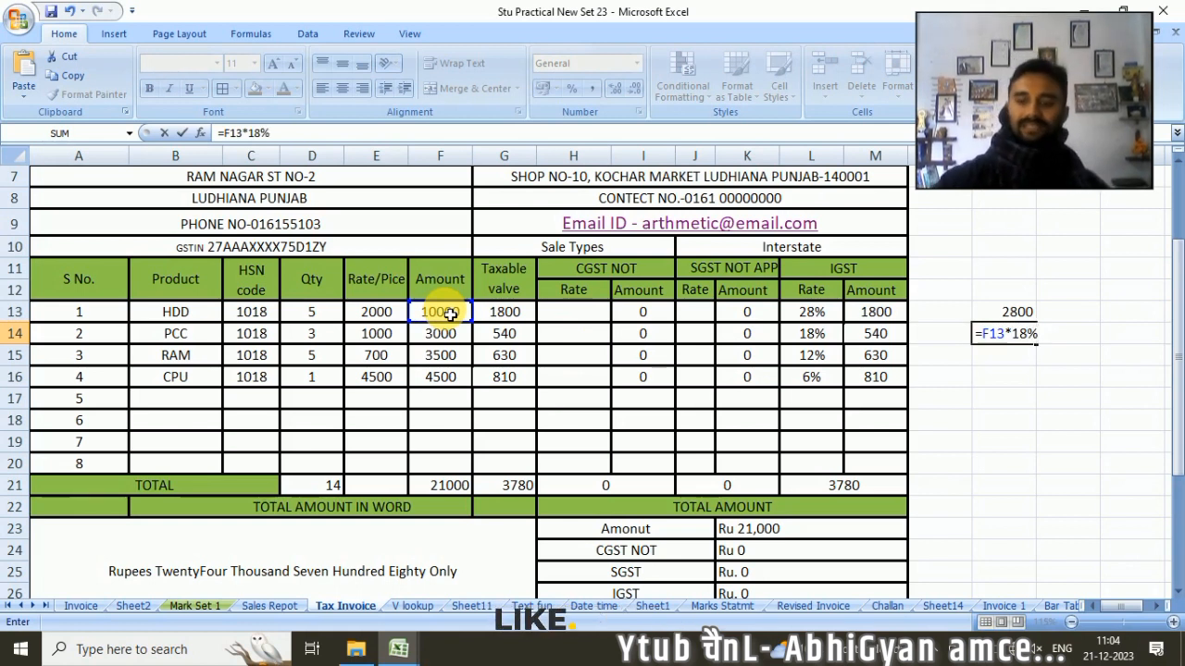
{"action": "key", "text": "Return"}
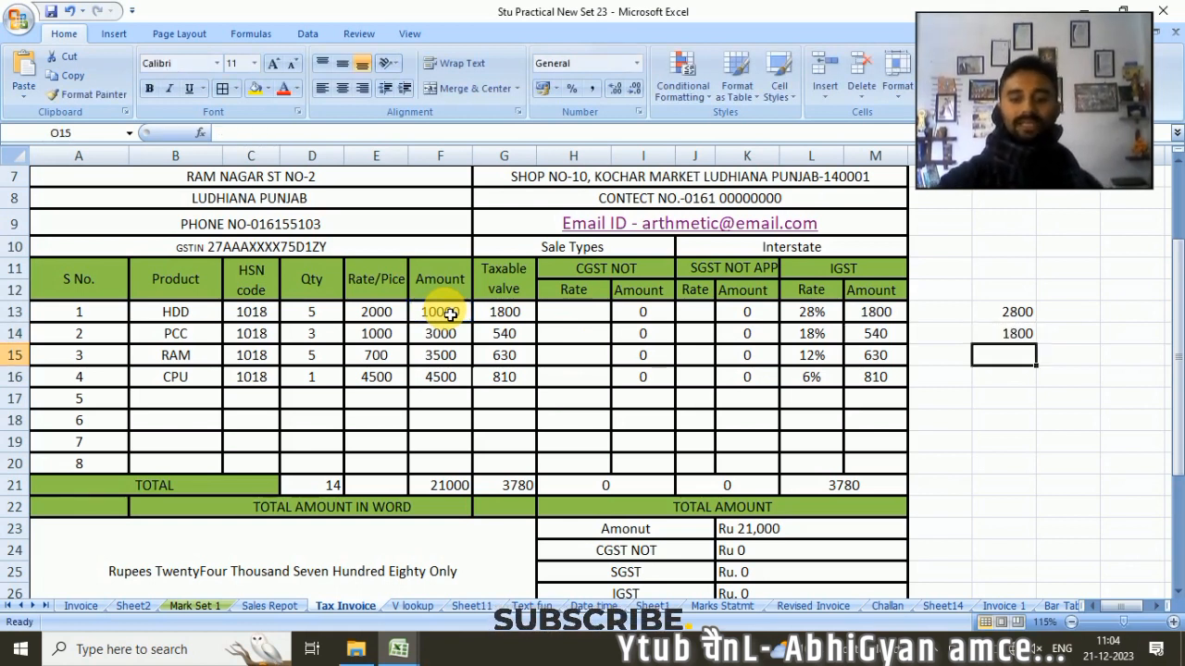
Step: Enter =F13*12% in O15 to calculate 12% tax on the HDD amount
{"action": "type", "text": "="}
{"action": "left_click", "coordinate": [451, 314]}
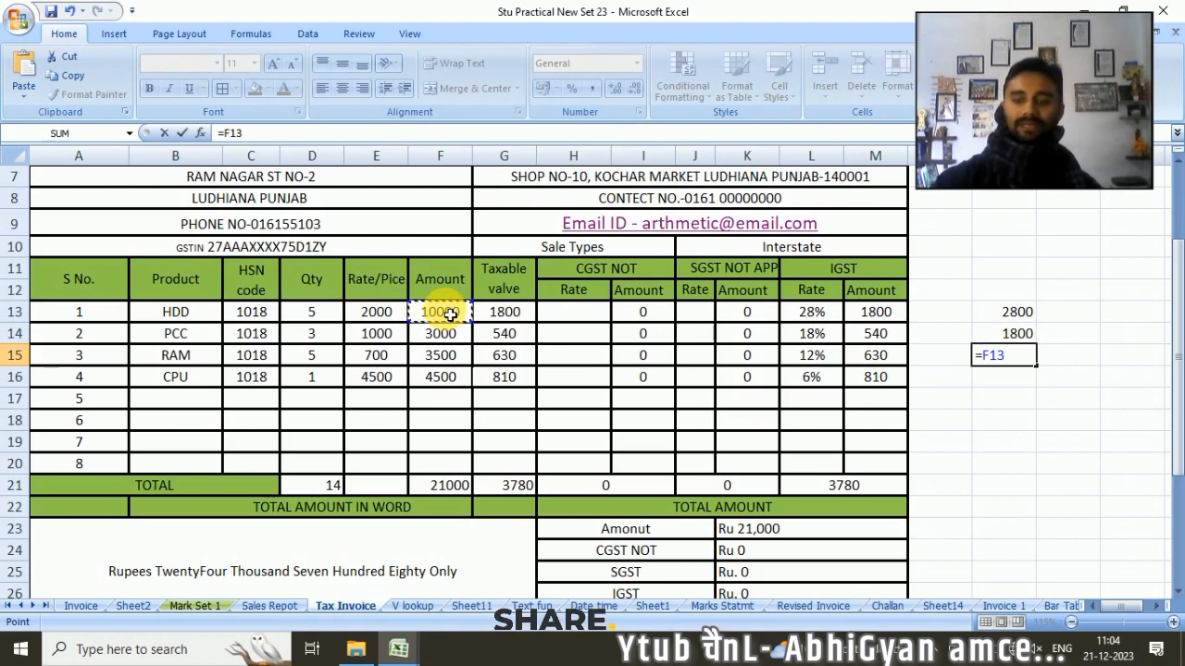
{"action": "type", "text": "*12"}
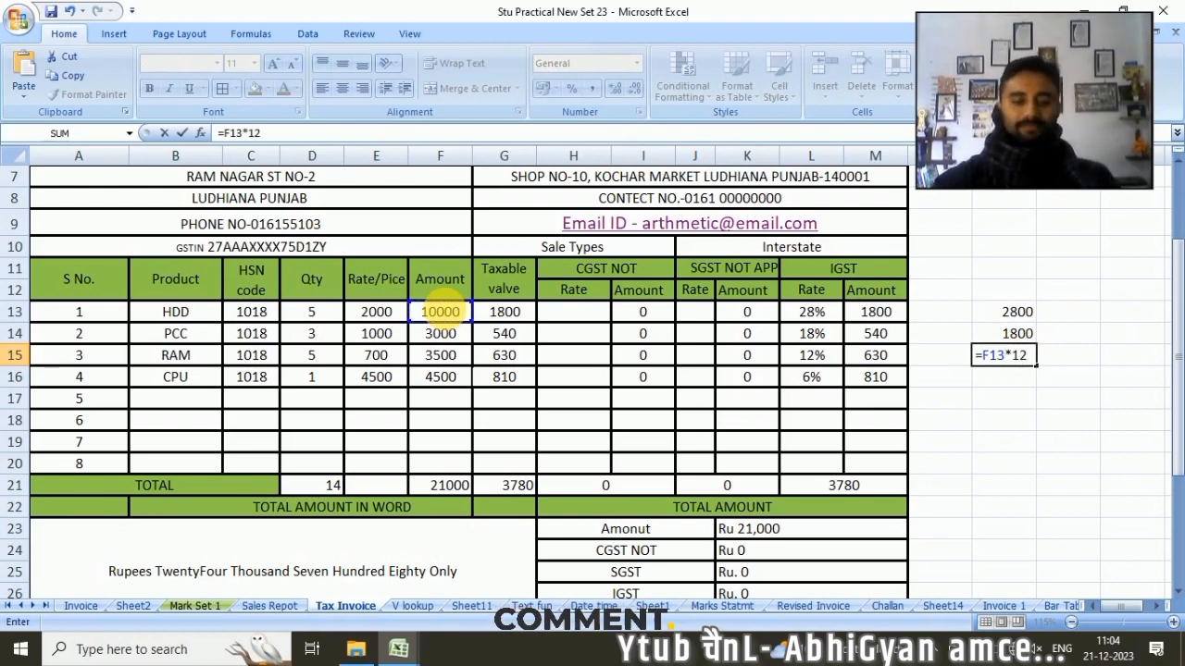
{"action": "type", "text": "%"}
{"action": "key", "text": "Return"}
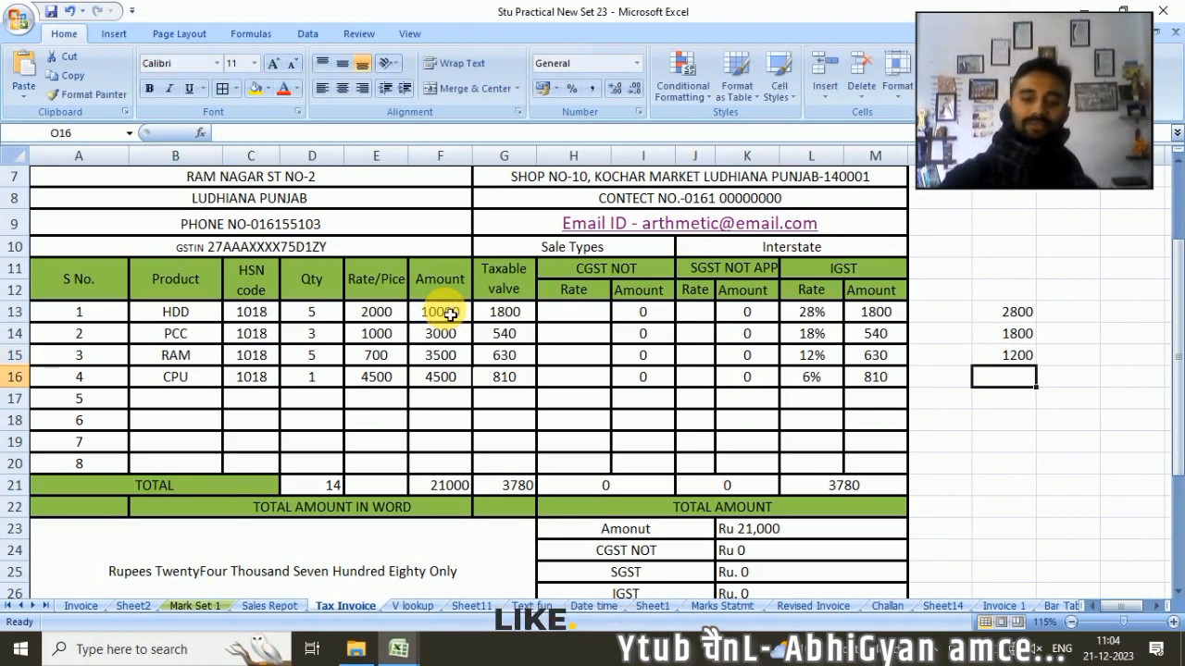
Step: Calculate 6% tax on the HDD amount in O16 with the formula =F13*6%
{"action": "type", "text": "="}
{"action": "left_click", "coordinate": [451, 315]}
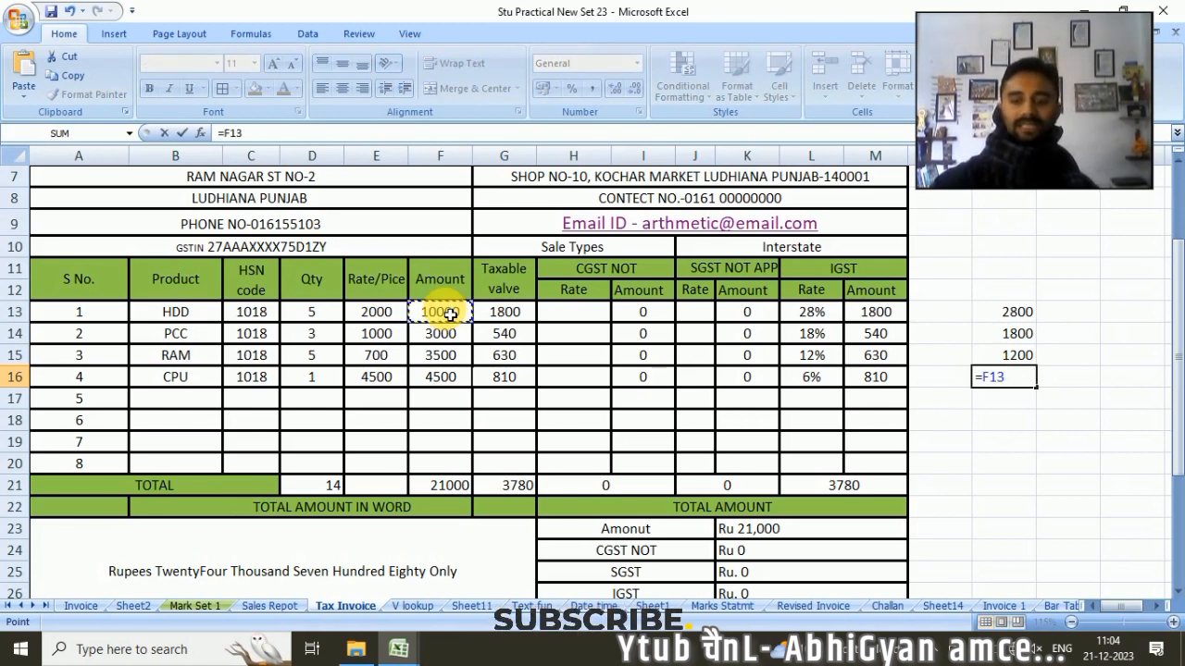
{"action": "type", "text": "*"}
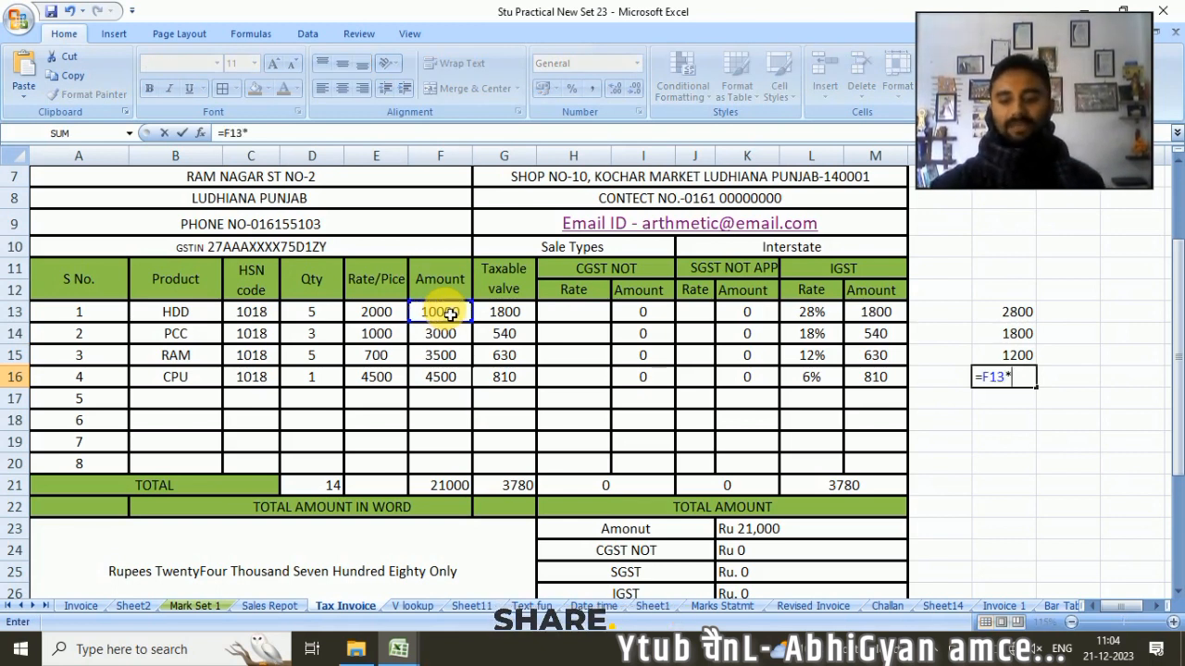
{"action": "type", "text": "6%"}
{"action": "key", "text": "Return"}
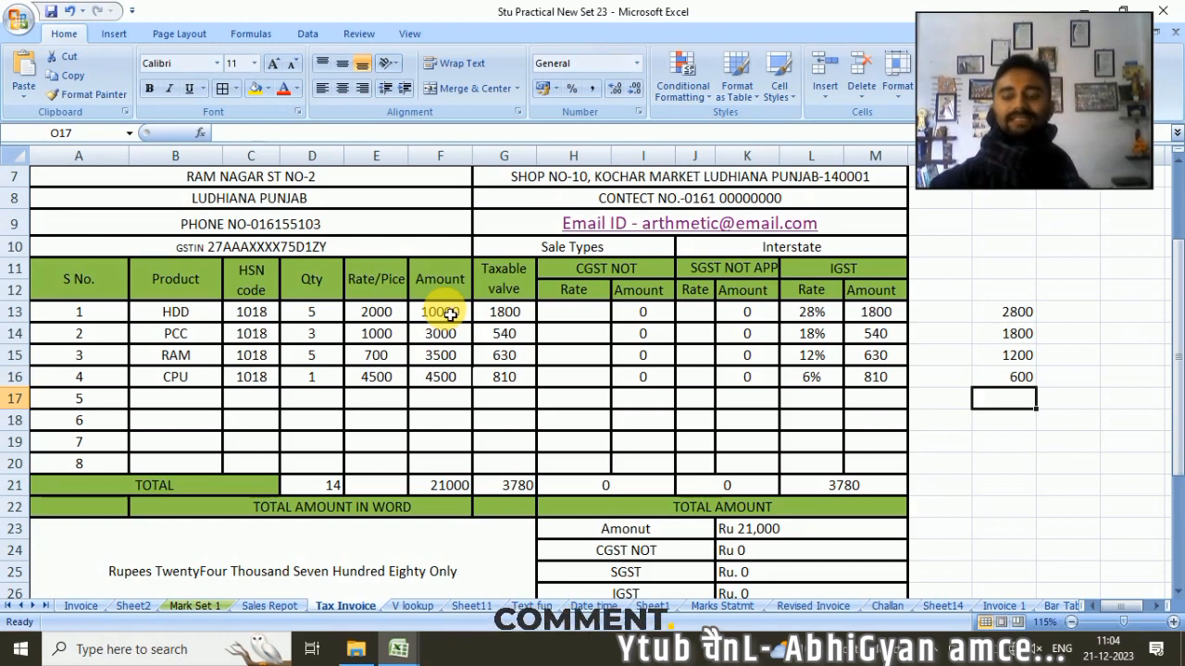
{"action": "left_click_drag", "start_coordinate": [1012, 312], "coordinate": [1004, 377]}
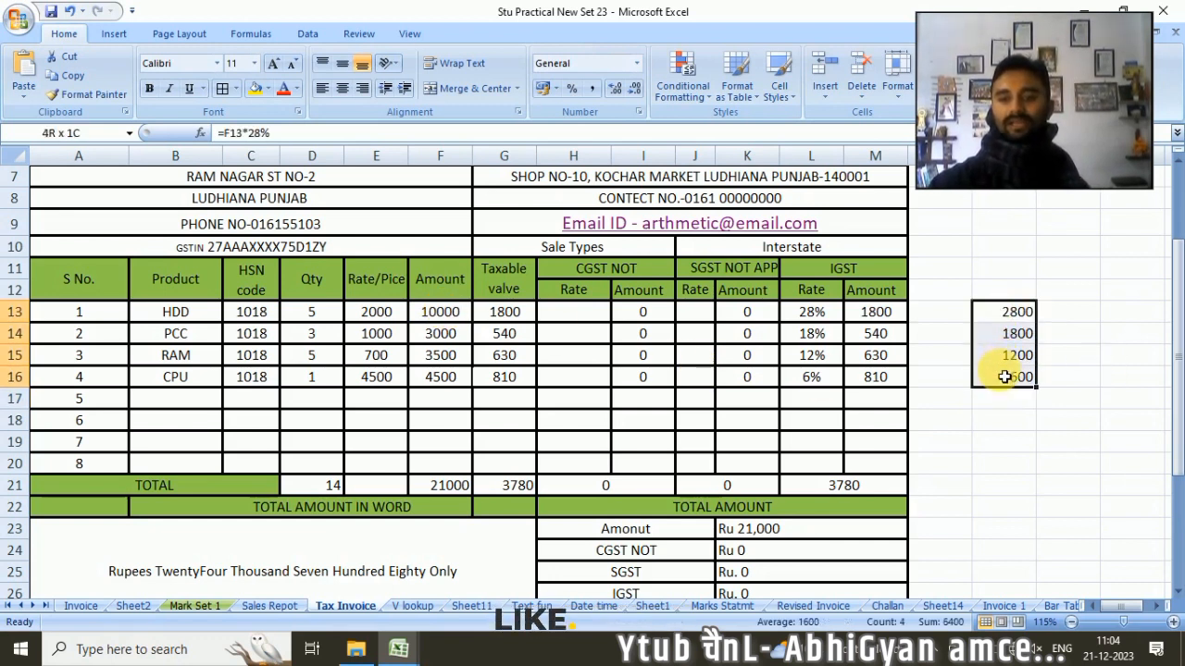
{"action": "left_click", "coordinate": [1003, 357]}
{"action": "left_click", "coordinate": [1000, 337]}
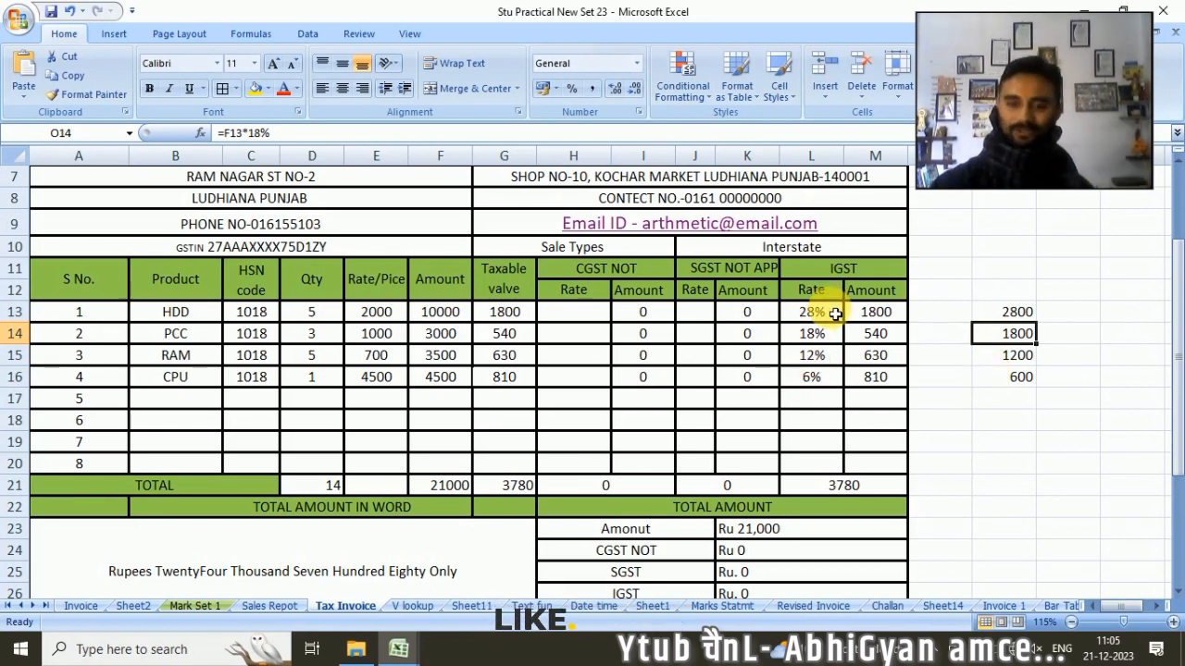
{"action": "left_click_drag", "start_coordinate": [1015, 311], "coordinate": [1016, 381]}
{"action": "left_click_drag", "start_coordinate": [878, 309], "coordinate": [873, 378]}
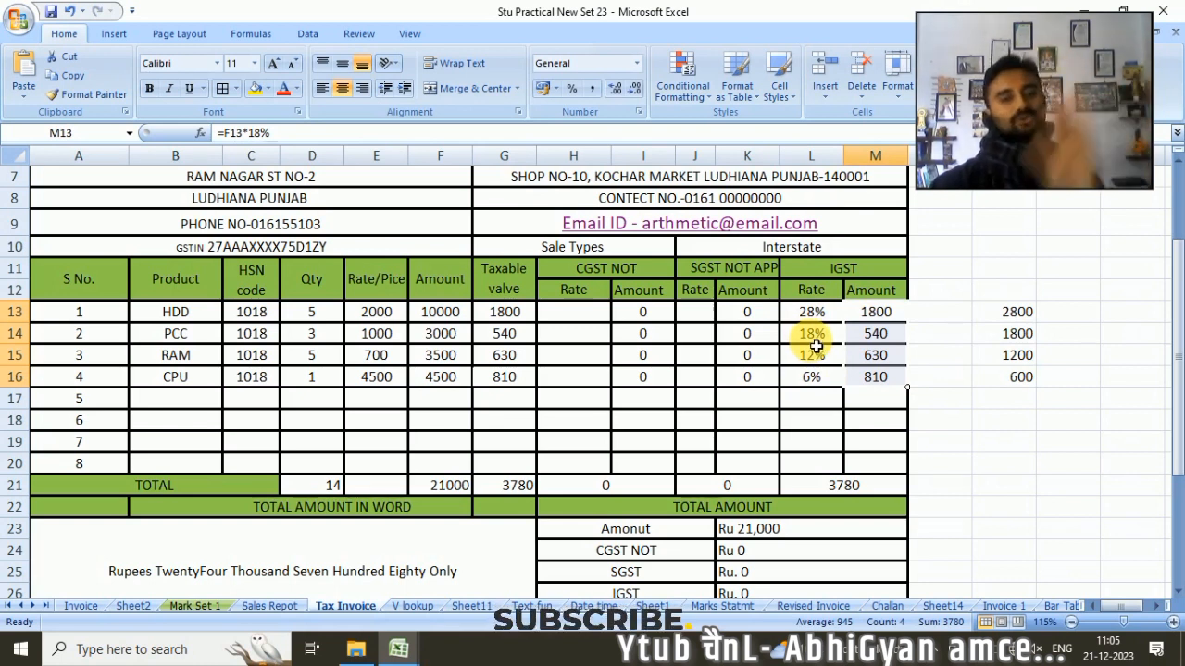
Step: Enter a CGST rate of 12% for HDD in H13 and fill it down to the CPU row, H16
{"action": "left_click", "coordinate": [579, 318]}
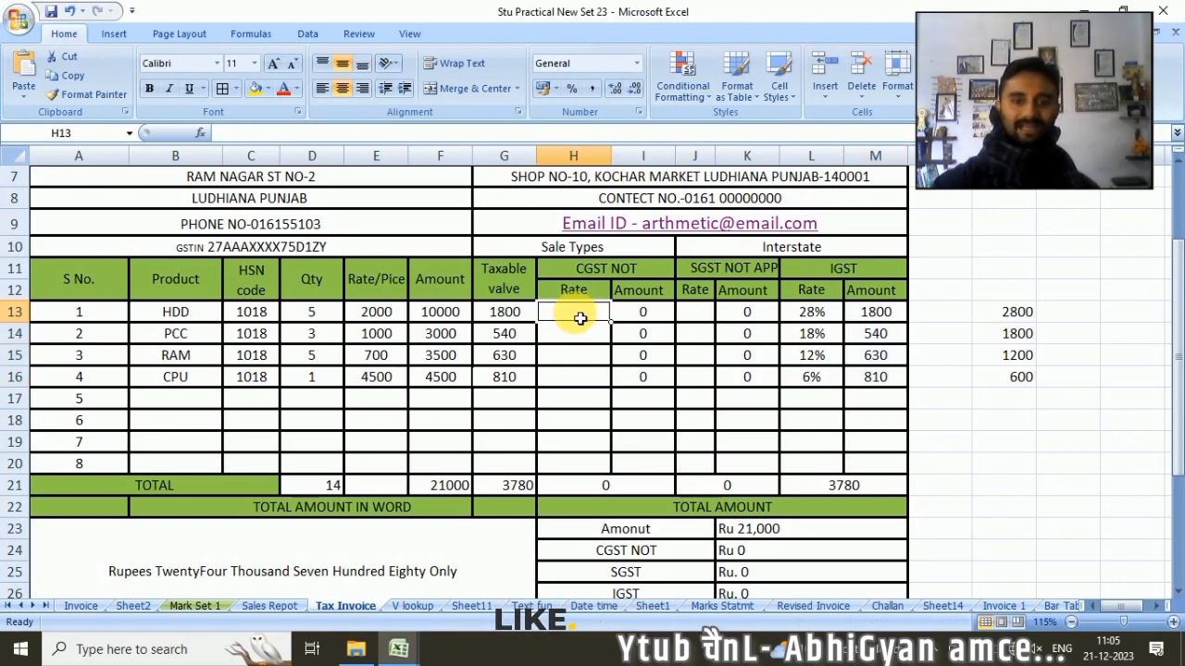
{"action": "type", "text": "12%"}
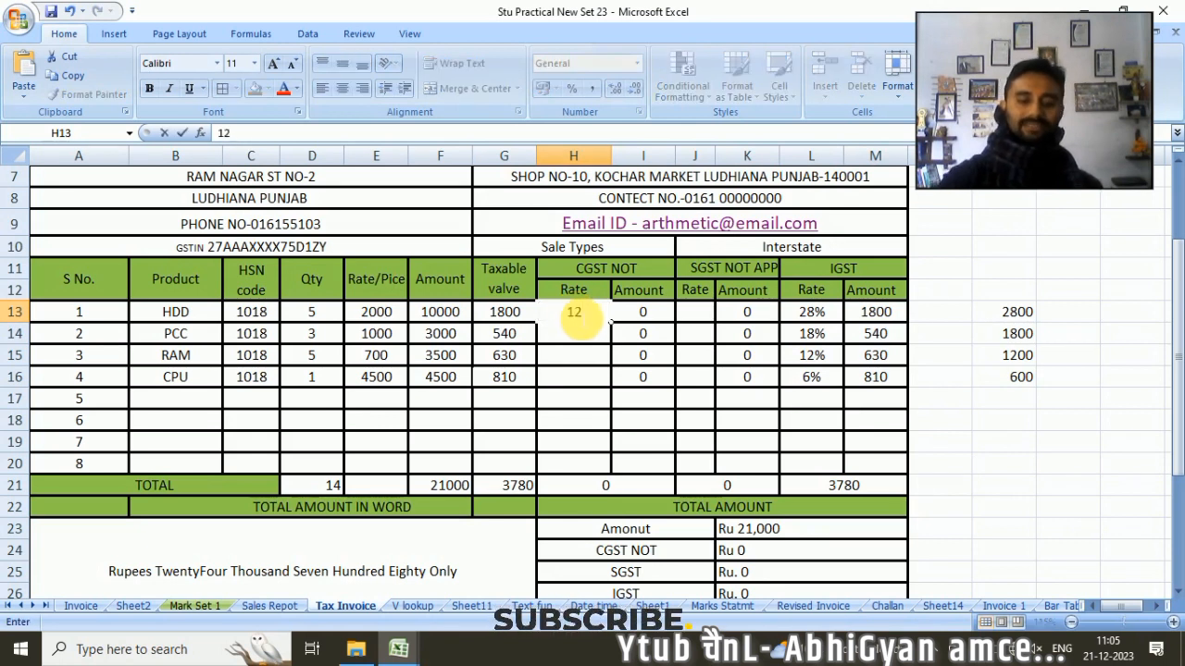
{"action": "key", "text": "Return"}
{"action": "left_click", "coordinate": [574, 312]}
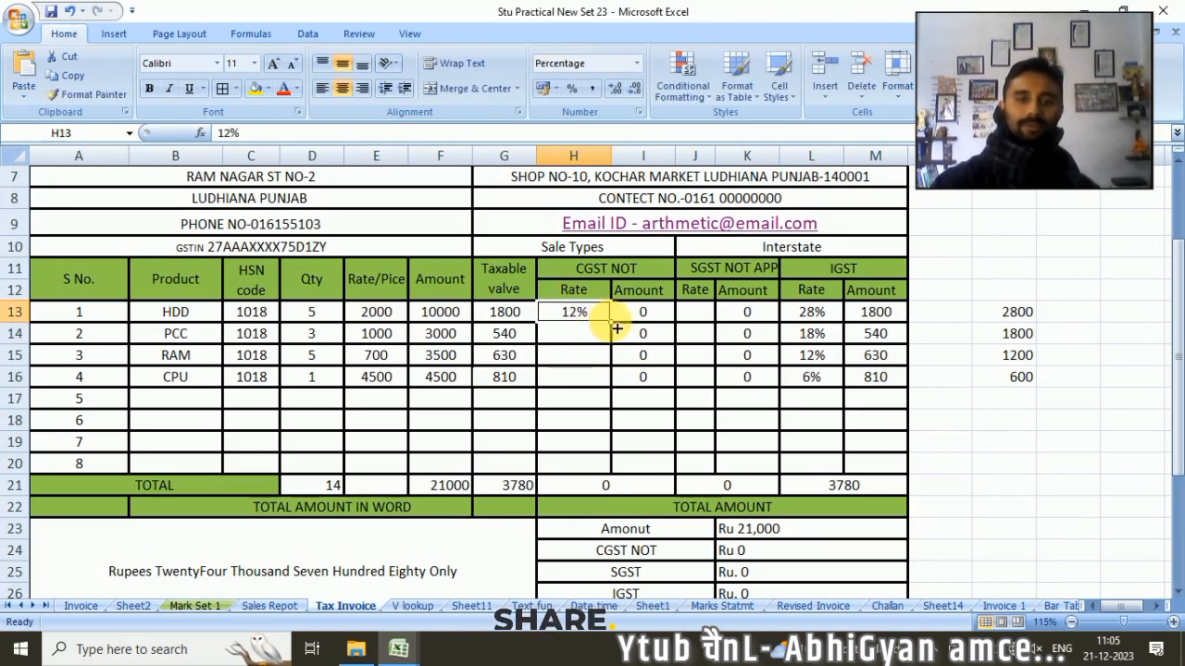
{"action": "left_click_drag", "start_coordinate": [610, 321], "coordinate": [607, 386]}
Step: Calculate the CGST amount in I13 with =F13*12% and fill the formula down to I16
{"action": "left_click", "coordinate": [643, 311]}
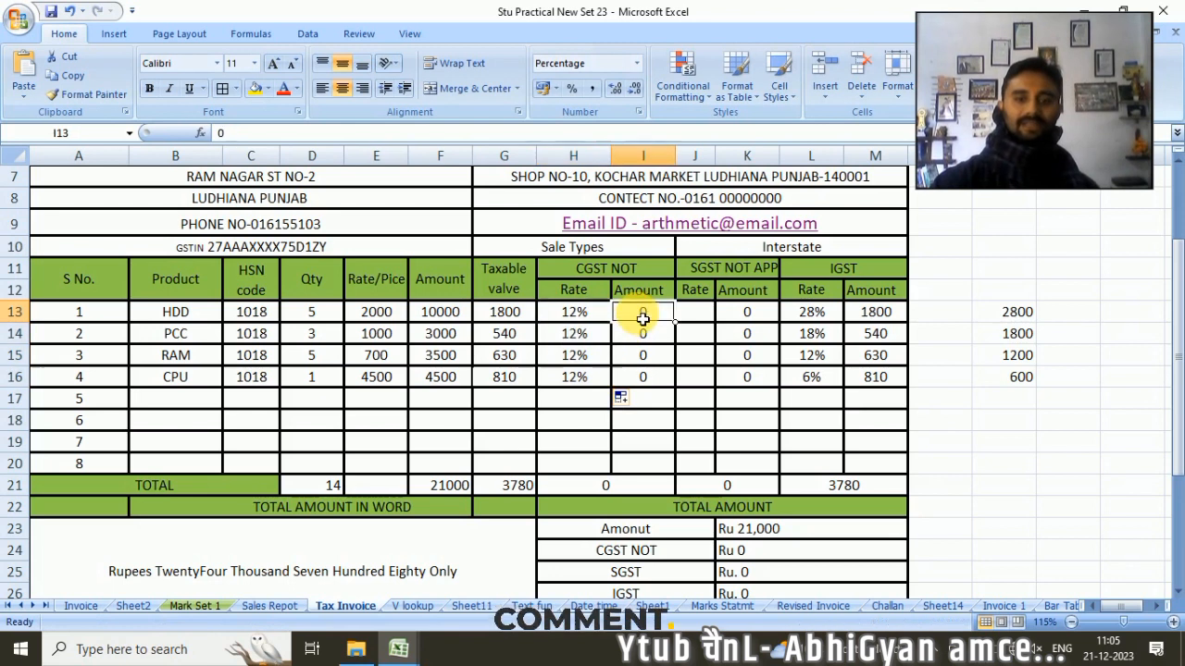
{"action": "type", "text": "="}
{"action": "left_click", "coordinate": [431, 312]}
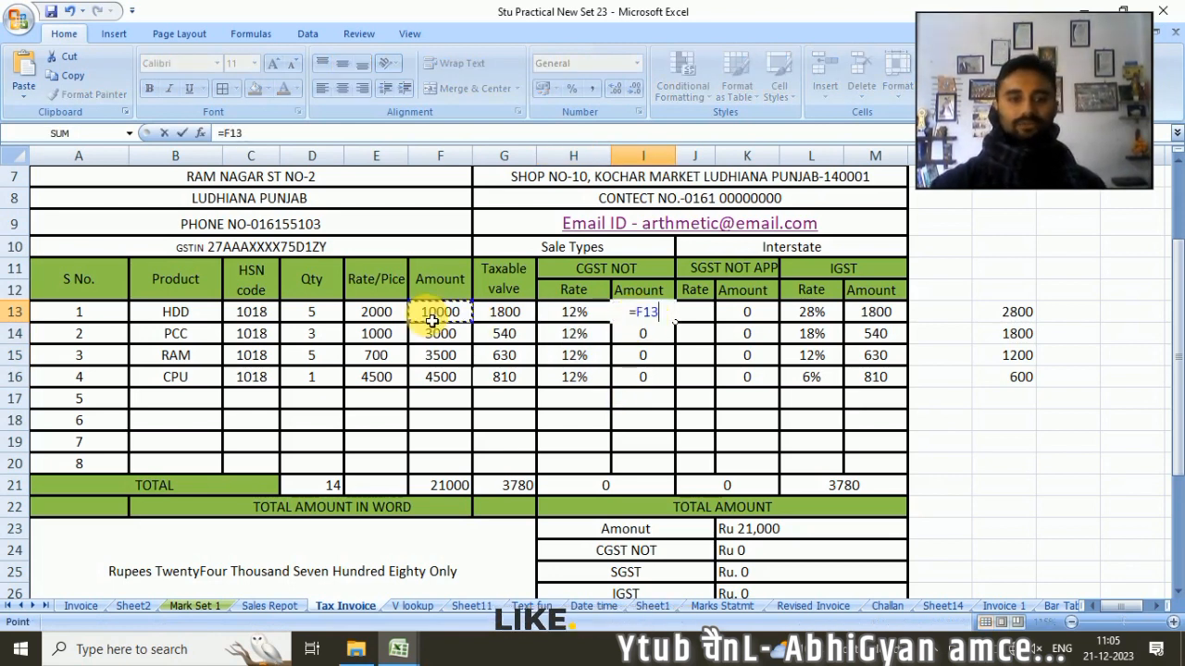
{"action": "type", "text": "*12"}
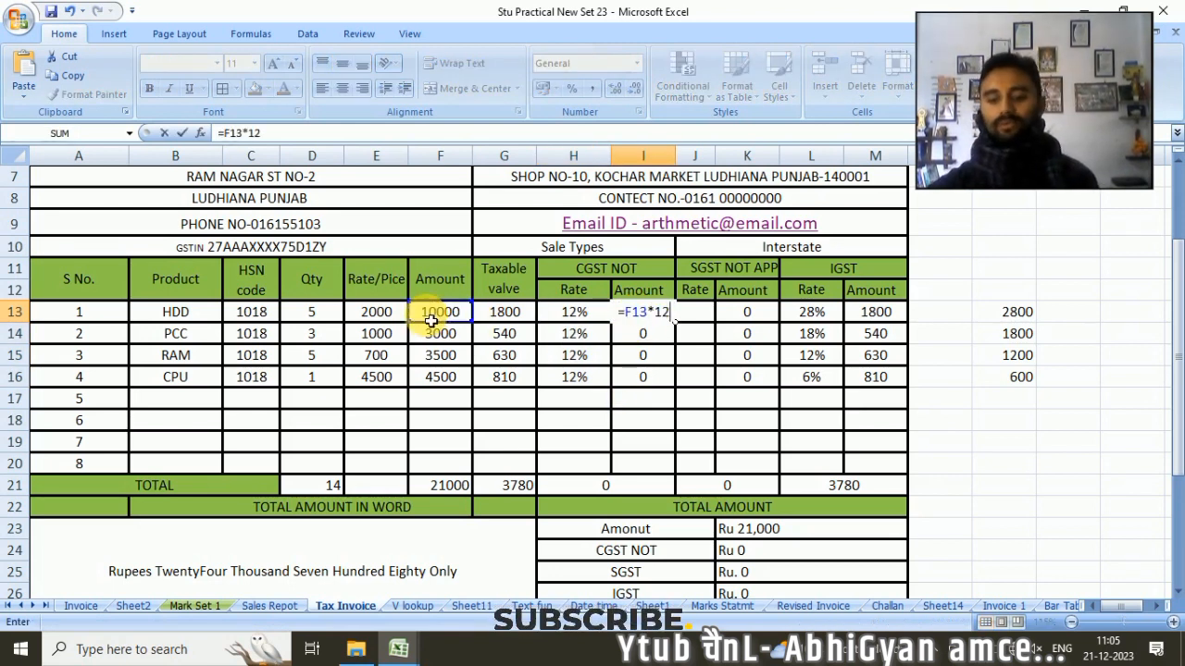
{"action": "type", "text": "%"}
{"action": "key", "text": "Return"}
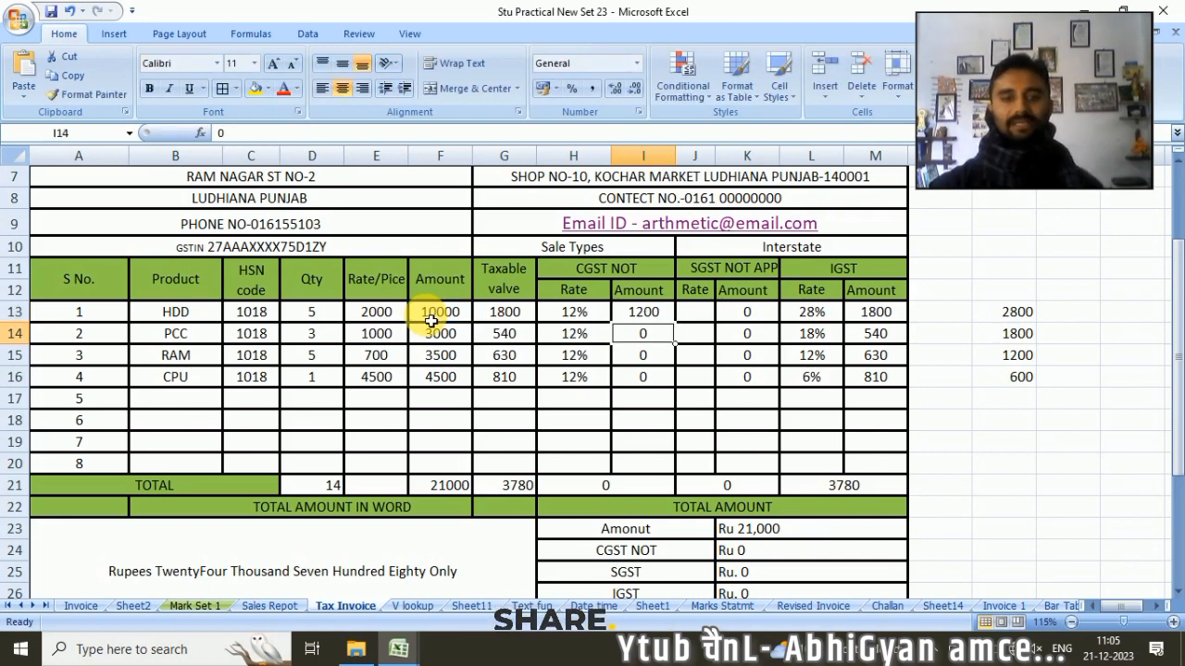
{"action": "left_click", "coordinate": [667, 318]}
{"action": "left_click_drag", "start_coordinate": [673, 322], "coordinate": [675, 379]}
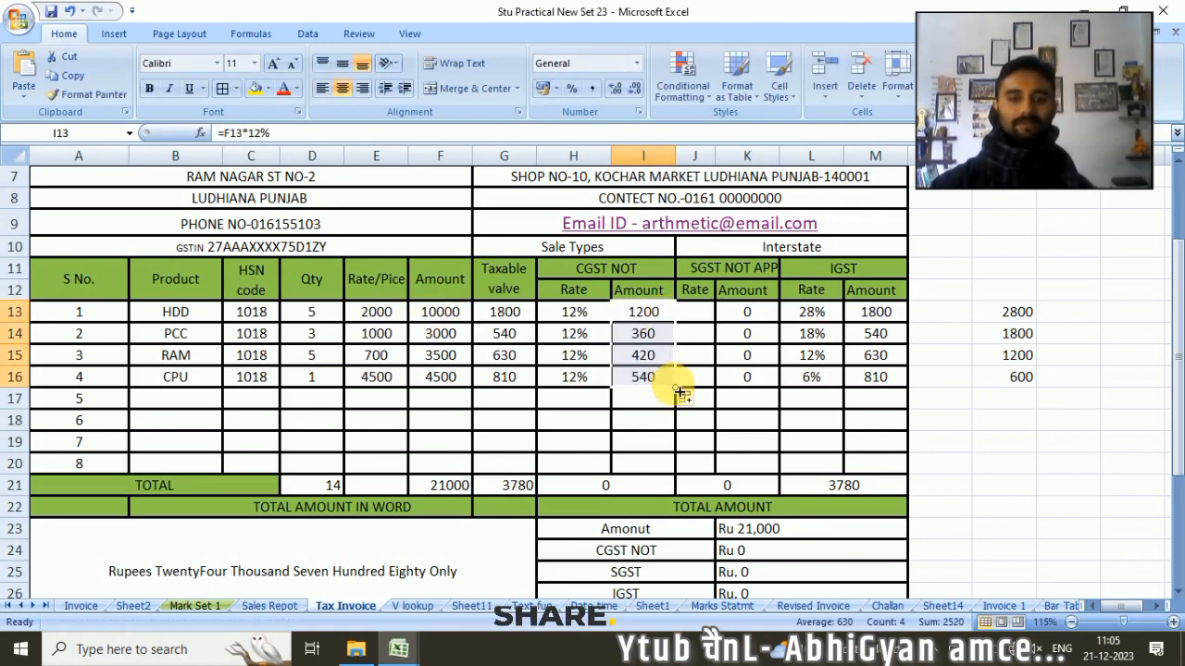
Step: Enter an SGST rate of 6% for HDD in J13 and fill it down to J16
{"action": "left_click", "coordinate": [712, 319]}
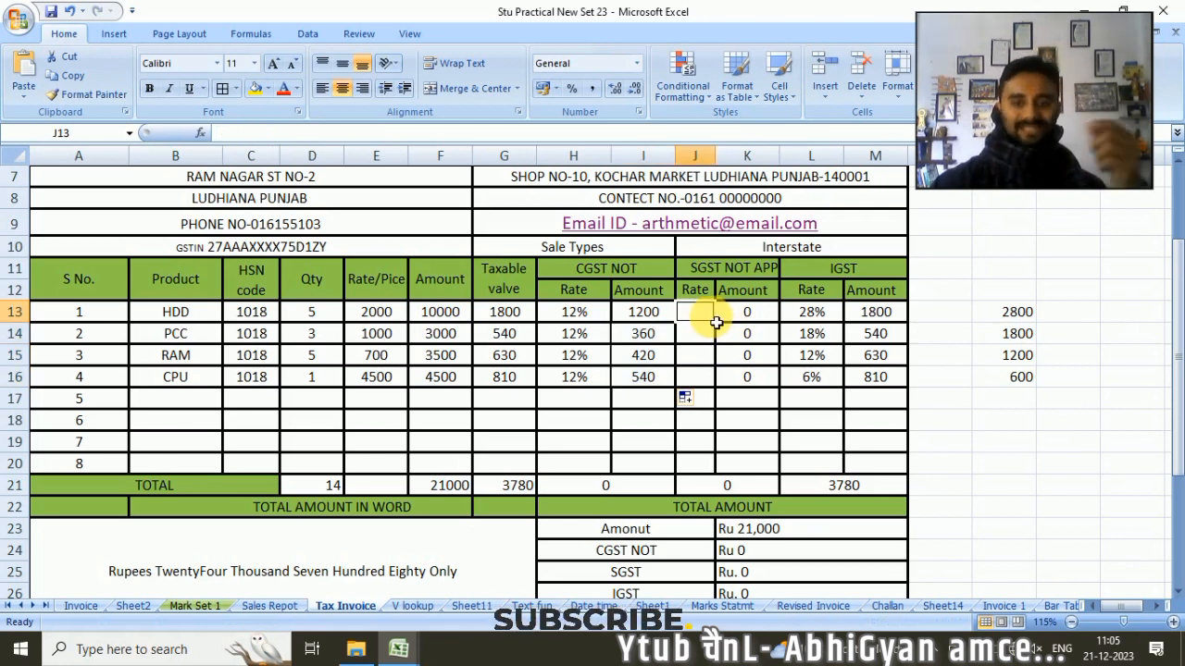
{"action": "type", "text": "6"}
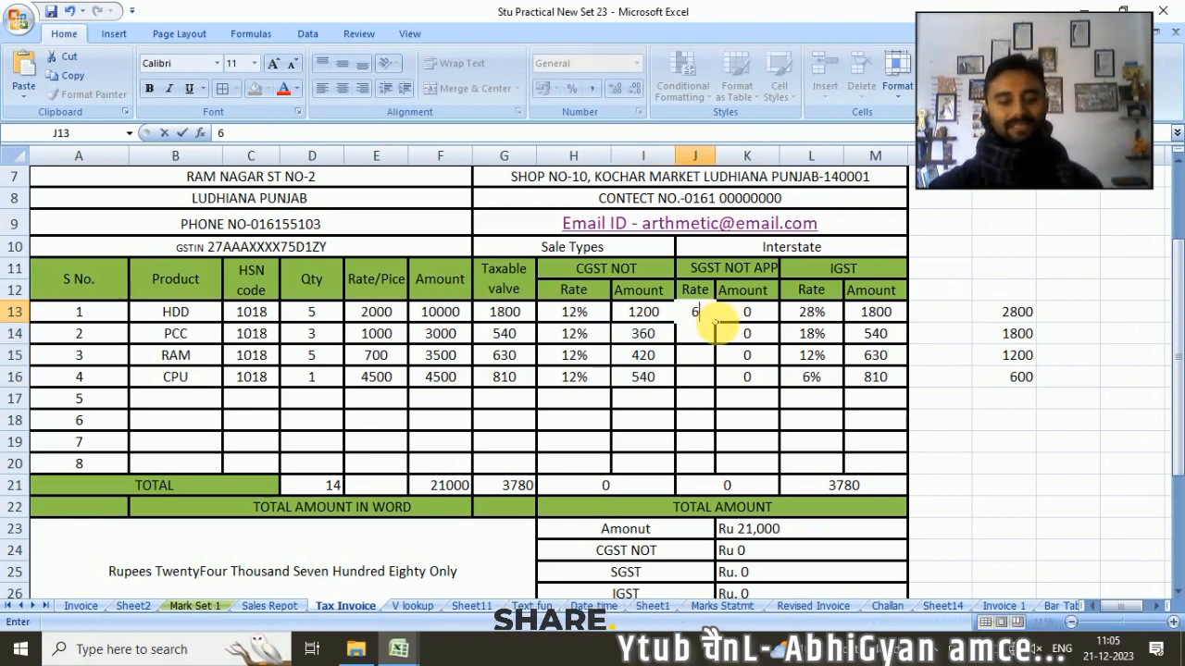
{"action": "left_click", "coordinate": [742, 405]}
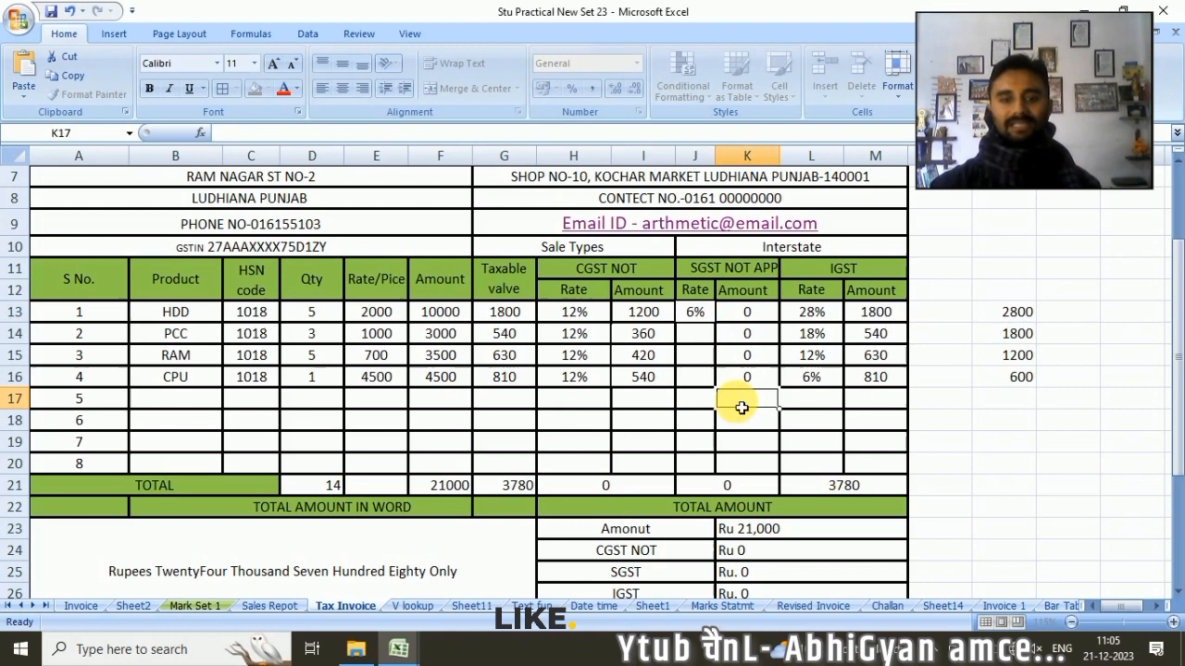
{"action": "left_click", "coordinate": [713, 330]}
{"action": "left_click", "coordinate": [707, 317]}
{"action": "left_click_drag", "start_coordinate": [714, 321], "coordinate": [719, 389]}
Step: Calculate the SGST amount in K13 with =F13*6% and fill the formula down to K16
{"action": "left_click", "coordinate": [740, 317]}
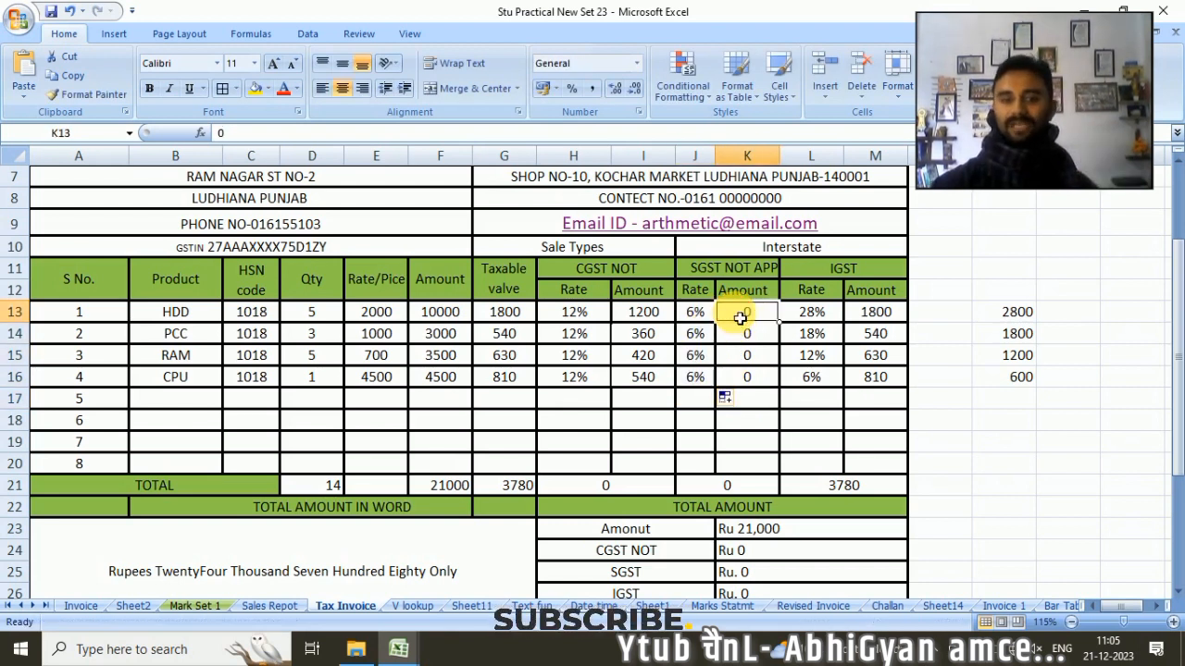
{"action": "type", "text": "="}
{"action": "left_click", "coordinate": [439, 314]}
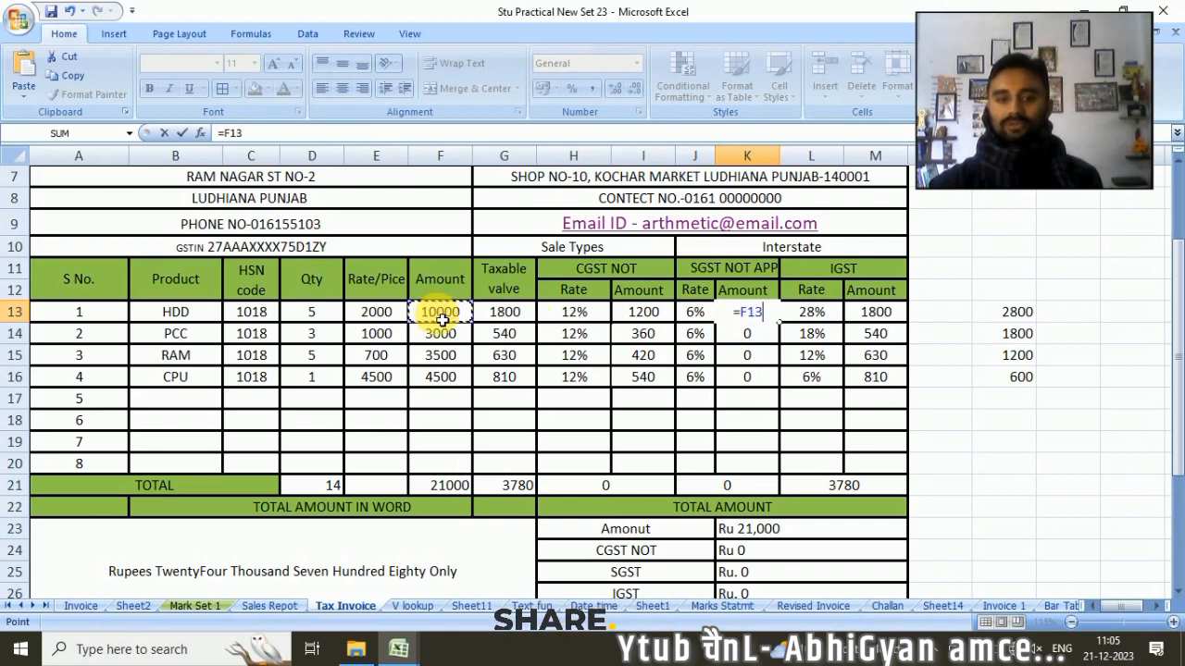
{"action": "type", "text": "*6"}
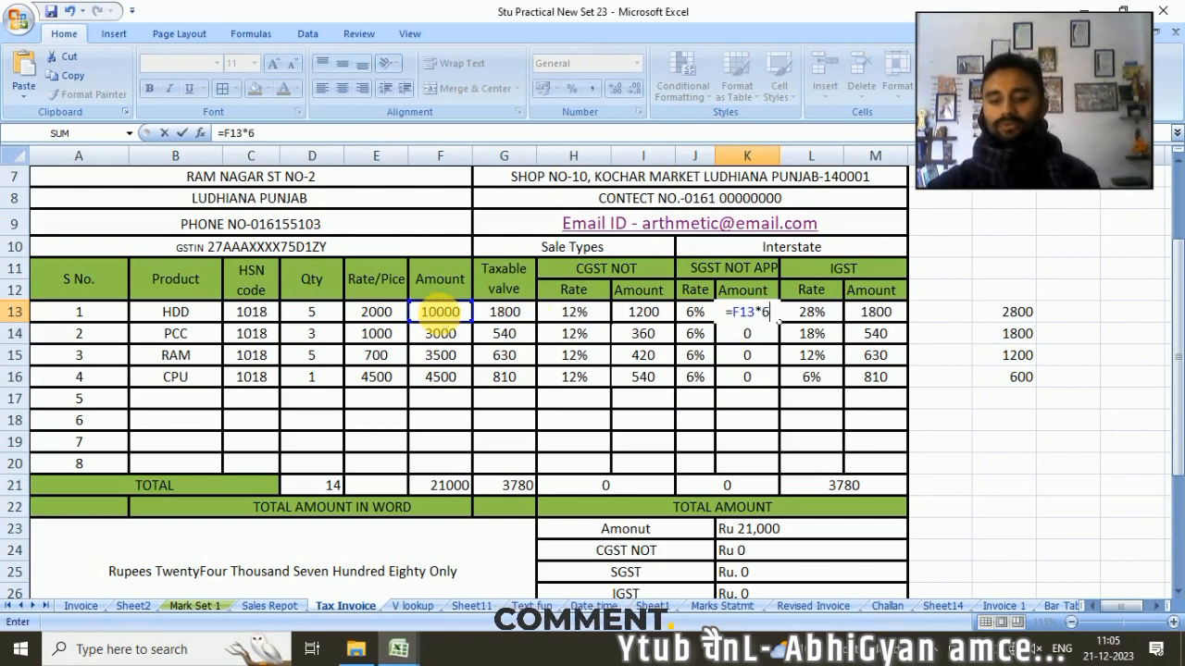
{"action": "type", "text": "%"}
{"action": "key", "text": "Return"}
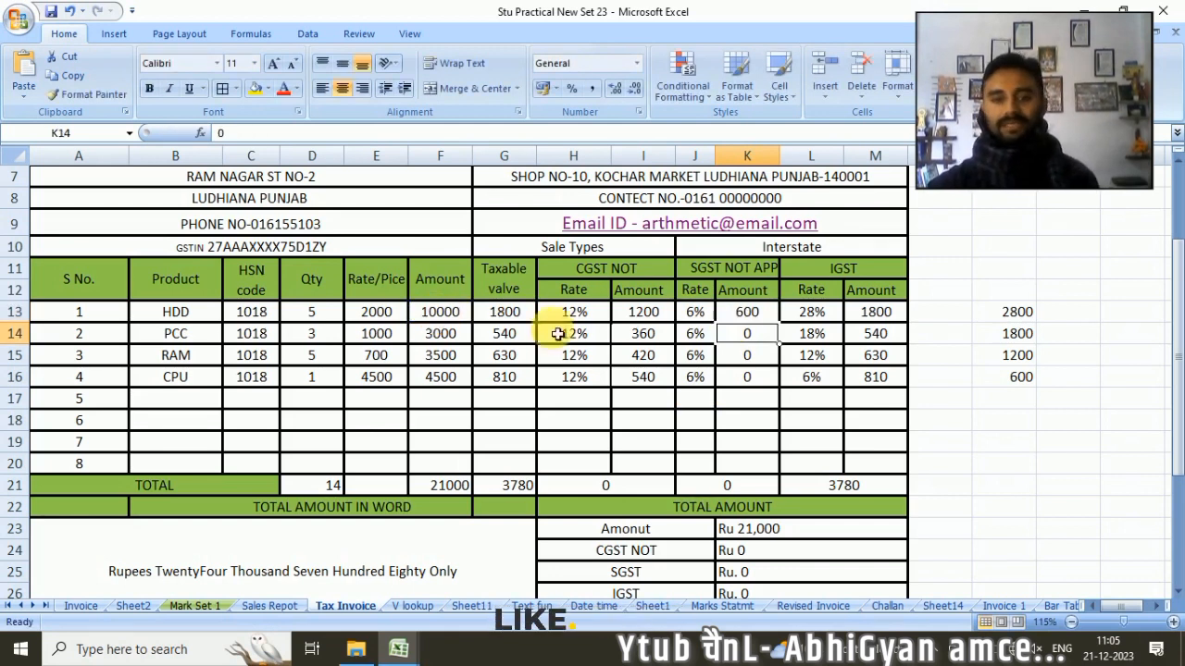
{"action": "left_click", "coordinate": [764, 316]}
{"action": "left_click_drag", "start_coordinate": [779, 322], "coordinate": [779, 387]}
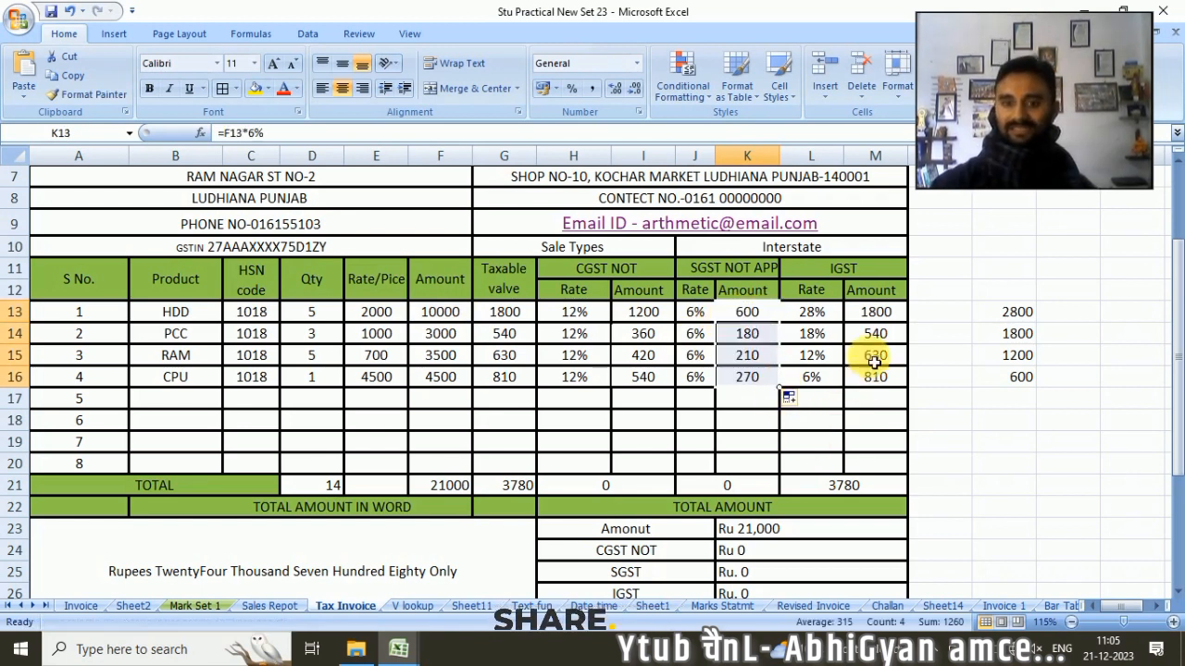
Step: Fill the 28% IGST rate from L13 down to L16 for all four products
{"action": "left_click", "coordinate": [821, 315]}
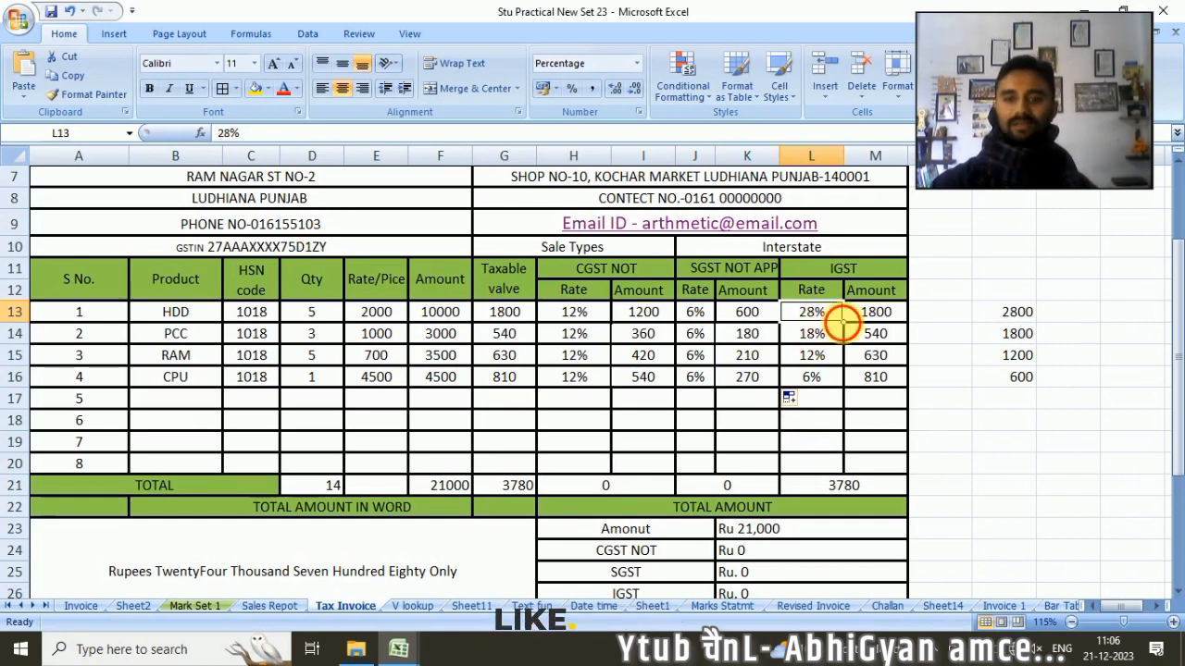
{"action": "left_click_drag", "start_coordinate": [843, 323], "coordinate": [841, 385]}
{"action": "left_click", "coordinate": [974, 377]}
Step: Change the IGST amount formula in M13 to =F13*28%, fill it down to M16 and check the CPU row's formula
{"action": "left_click", "coordinate": [879, 312]}
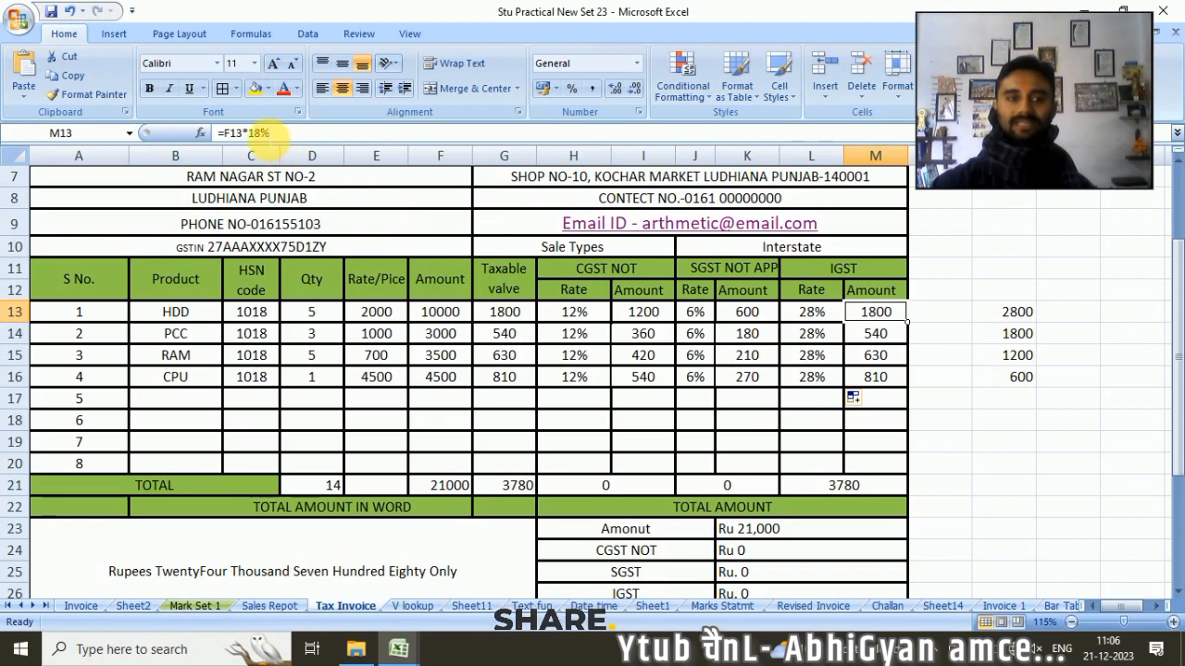
{"action": "double_click", "coordinate": [255, 133]}
{"action": "type", "text": "18"}
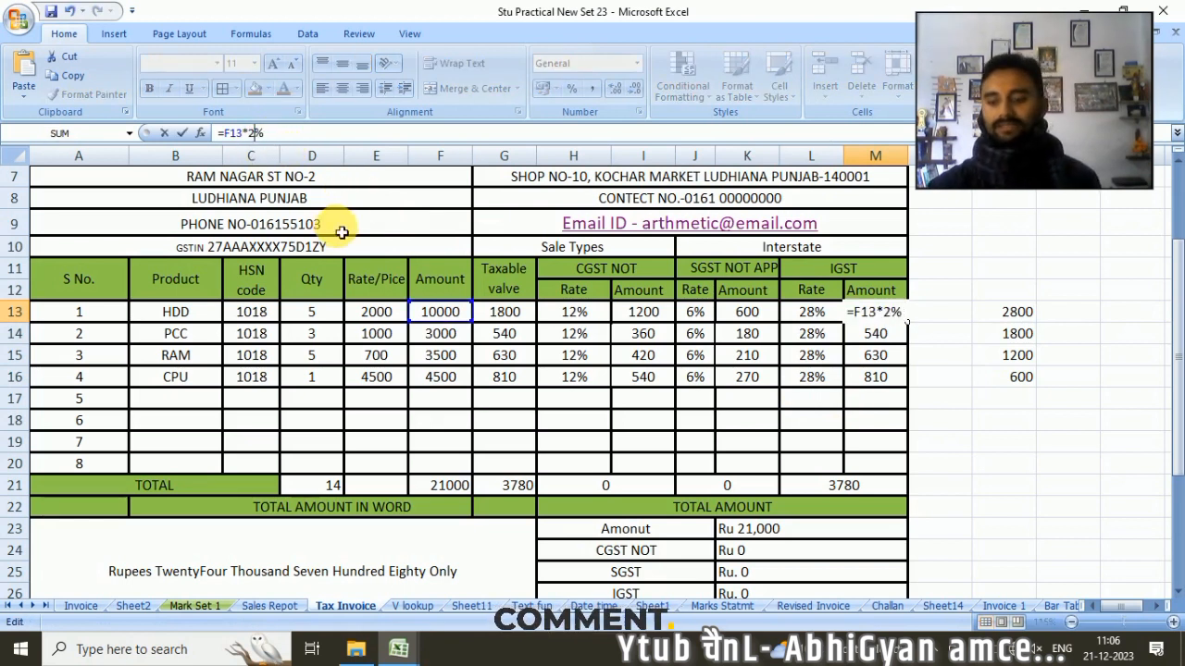
{"action": "key", "text": "Return"}
{"action": "left_click", "coordinate": [891, 313]}
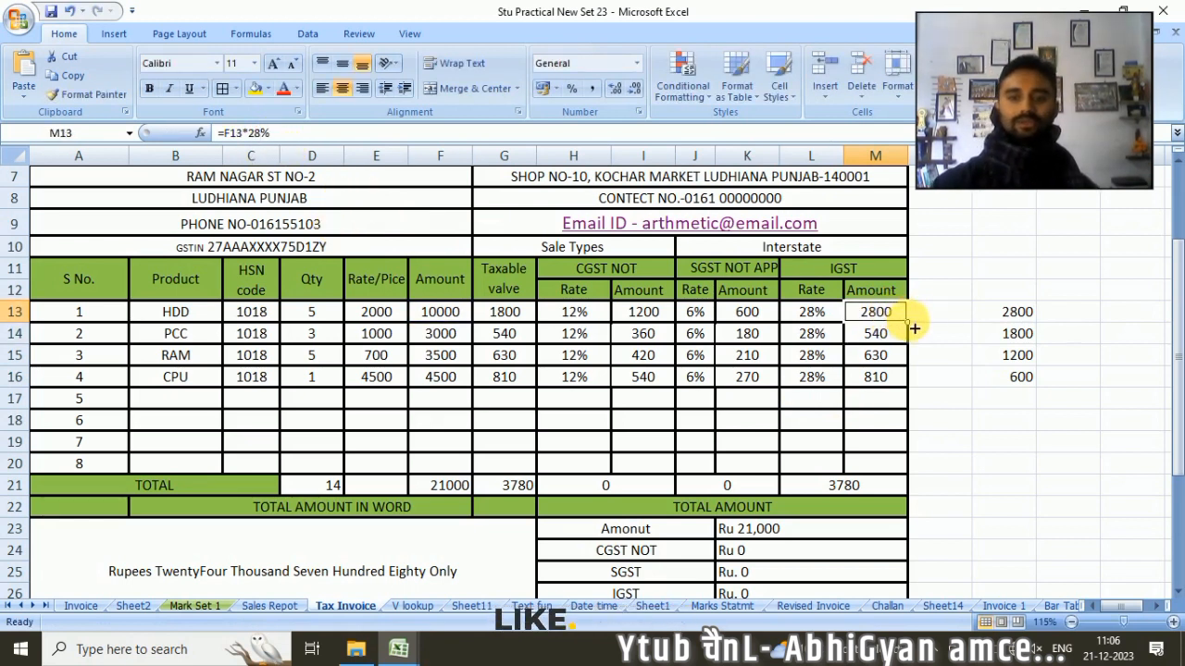
{"action": "left_click_drag", "start_coordinate": [908, 324], "coordinate": [912, 331]}
{"action": "left_click_drag", "start_coordinate": [912, 331], "coordinate": [905, 378]}
{"action": "left_click", "coordinate": [880, 378]}
{"action": "left_click", "coordinate": [250, 134]}
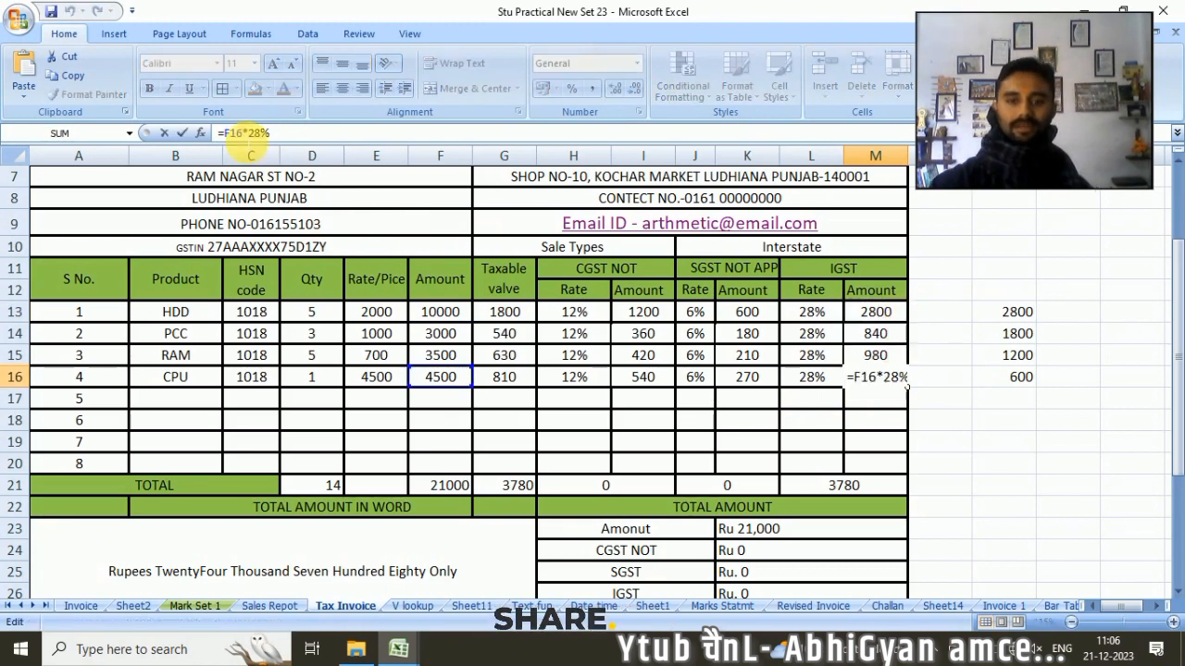
{"action": "key", "text": "Return"}
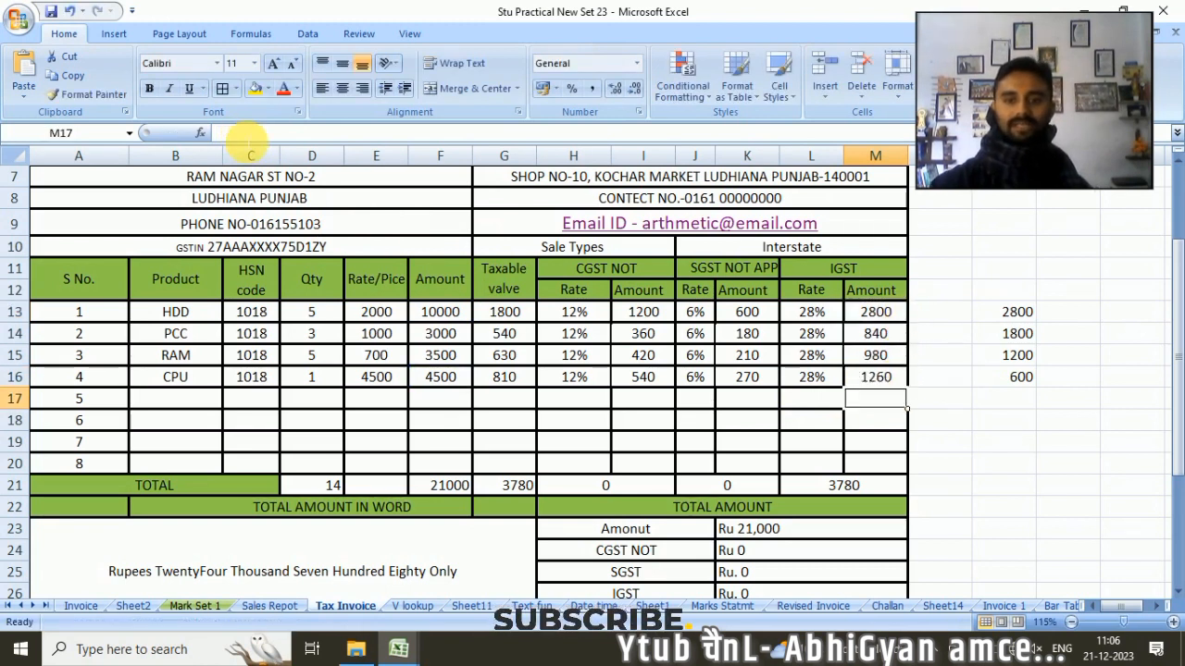
{"action": "left_click", "coordinate": [935, 408]}
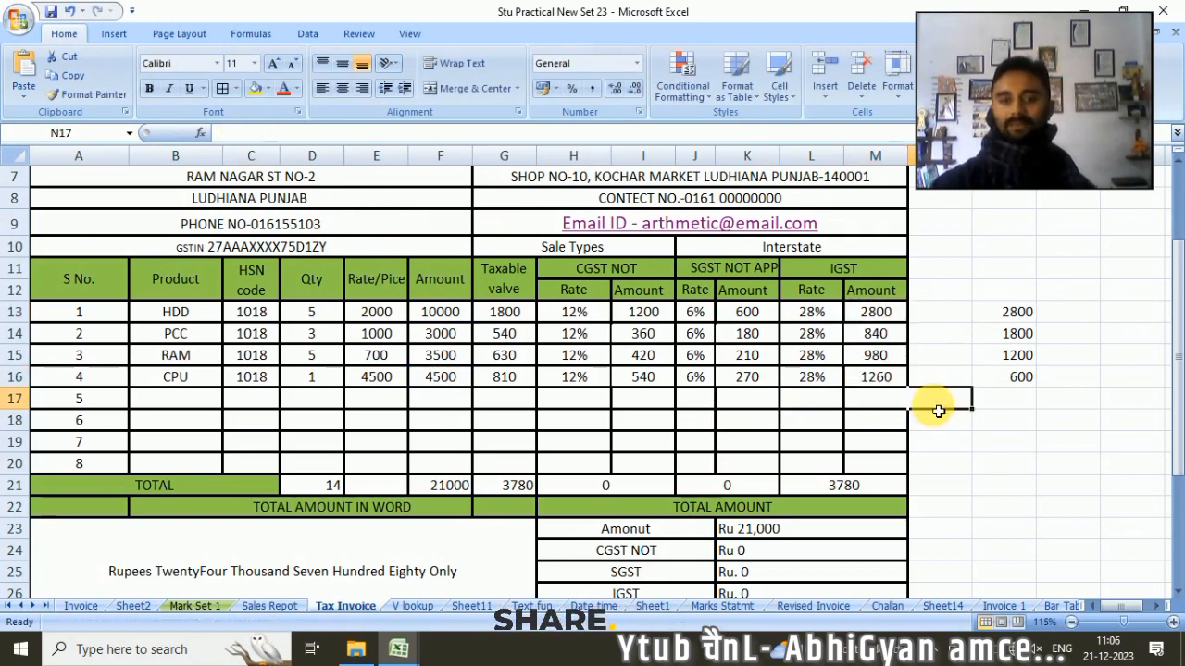
Step: Clear the typed total quantity from D21 in the TOTAL row
{"action": "scroll", "coordinate": [907, 400], "scroll_direction": "down", "scroll_amount": 1}
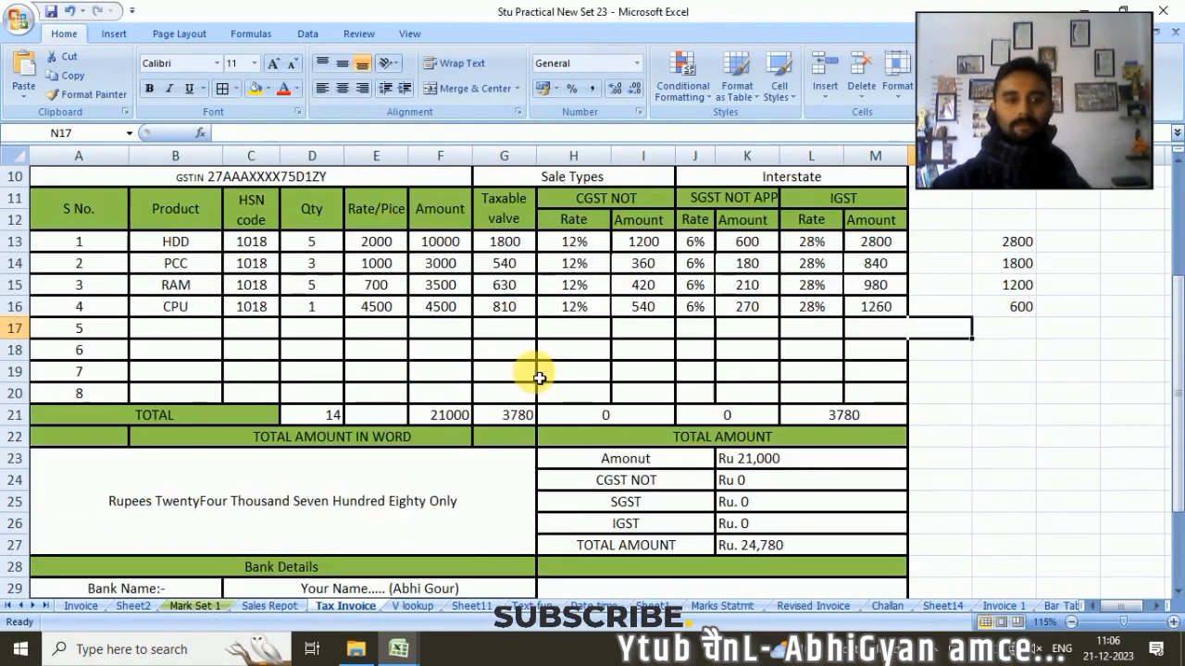
{"action": "left_click", "coordinate": [333, 417]}
{"action": "scroll", "coordinate": [338, 425], "scroll_direction": "up", "scroll_amount": 1}
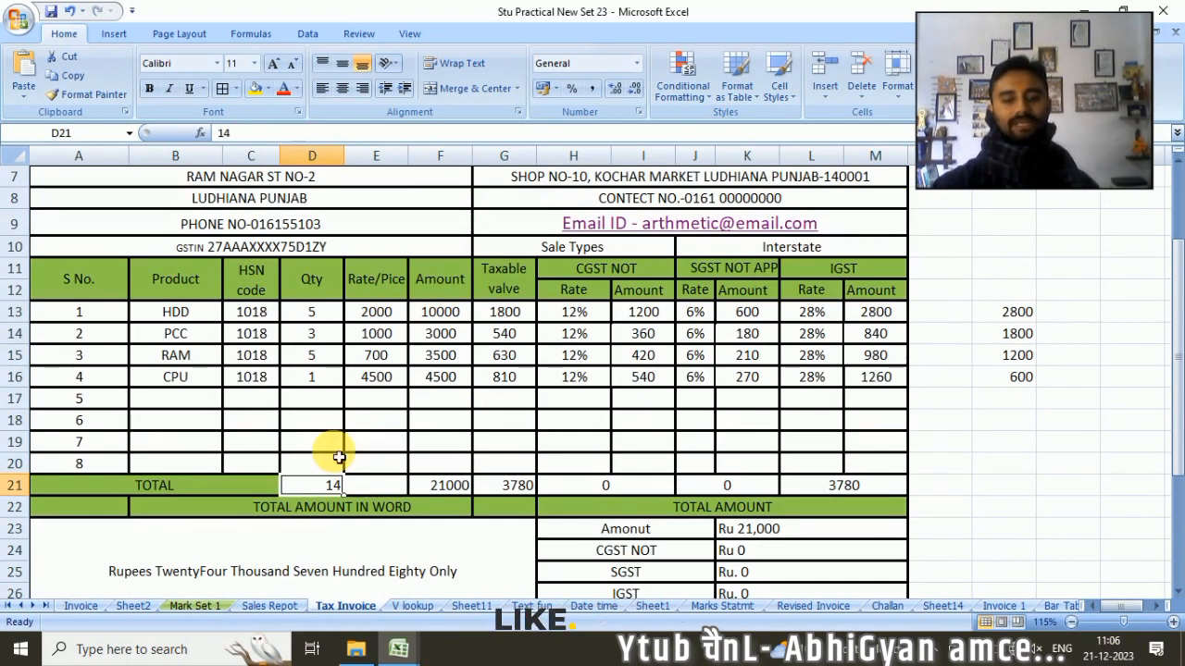
{"action": "type", "text": "="}
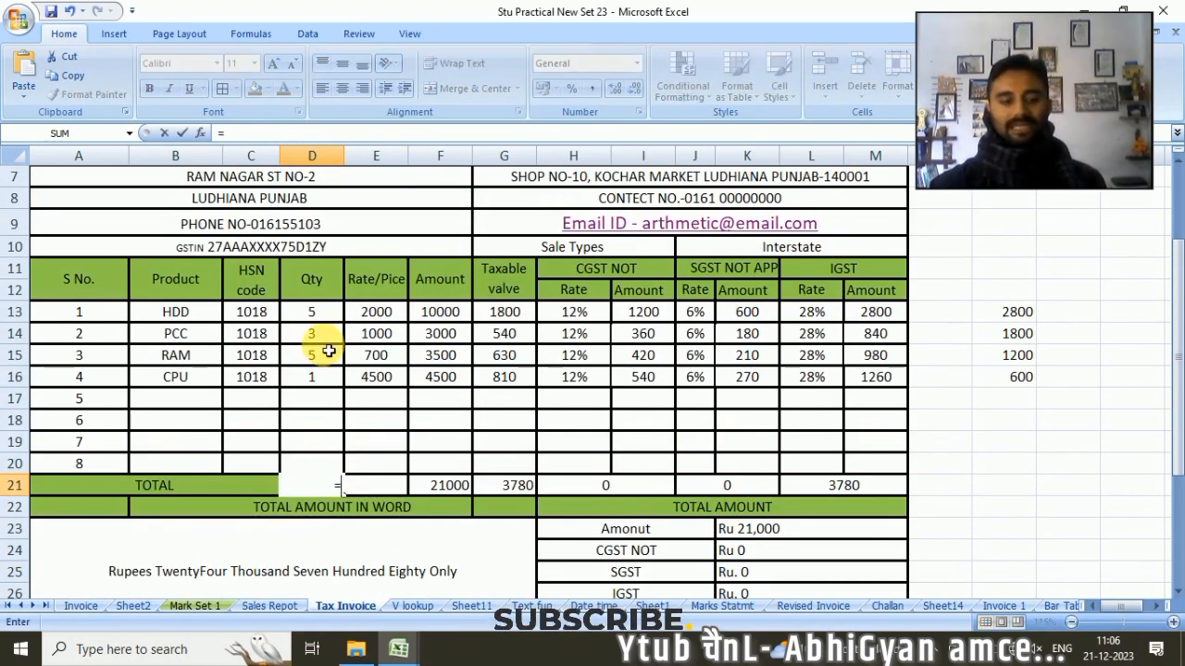
{"action": "key", "text": "Escape"}
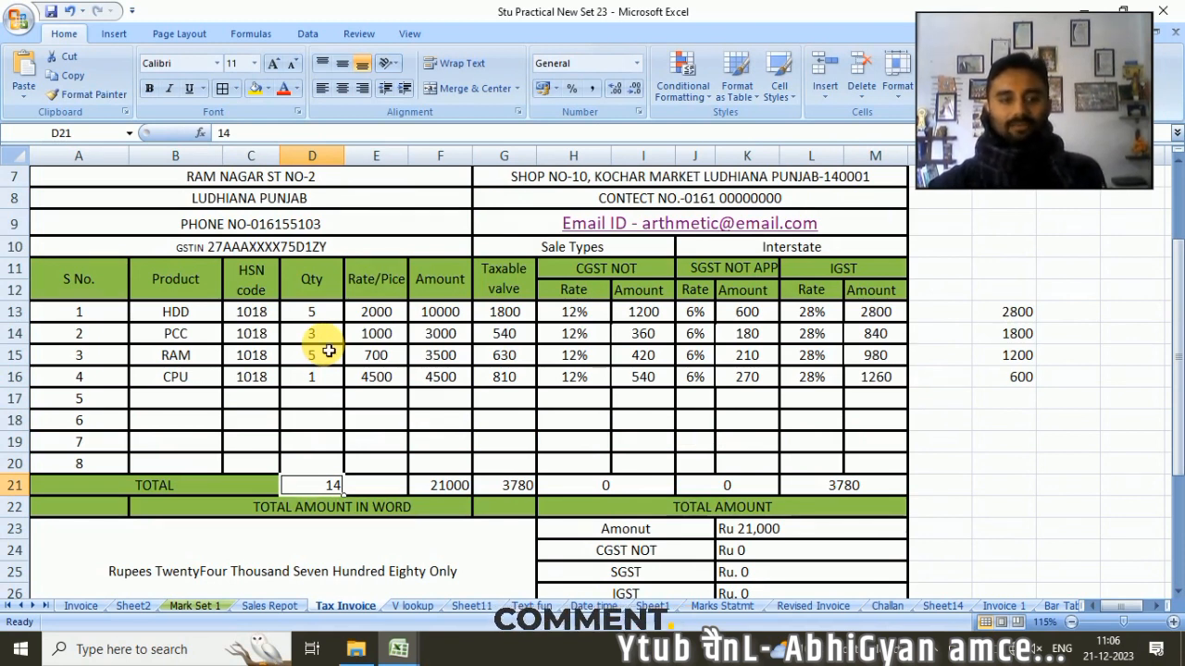
{"action": "left_click_drag", "start_coordinate": [239, 132], "coordinate": [179, 132]}
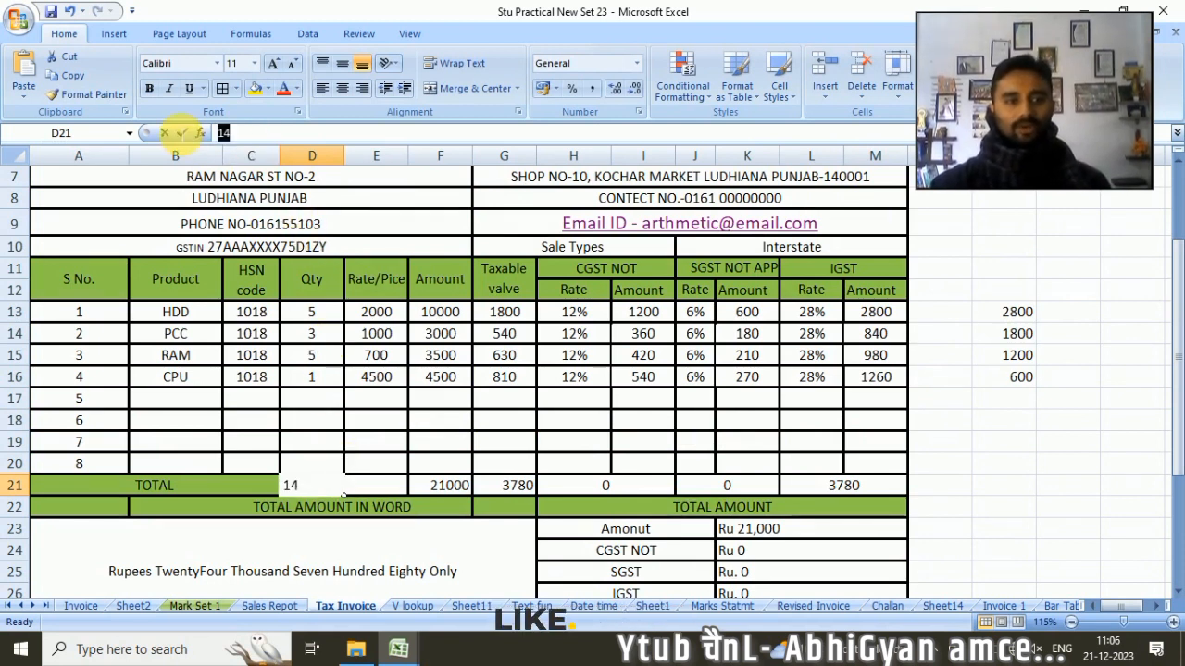
{"action": "key", "text": "BackSpace"}
{"action": "left_click", "coordinate": [365, 555]}
{"action": "left_click", "coordinate": [327, 470]}
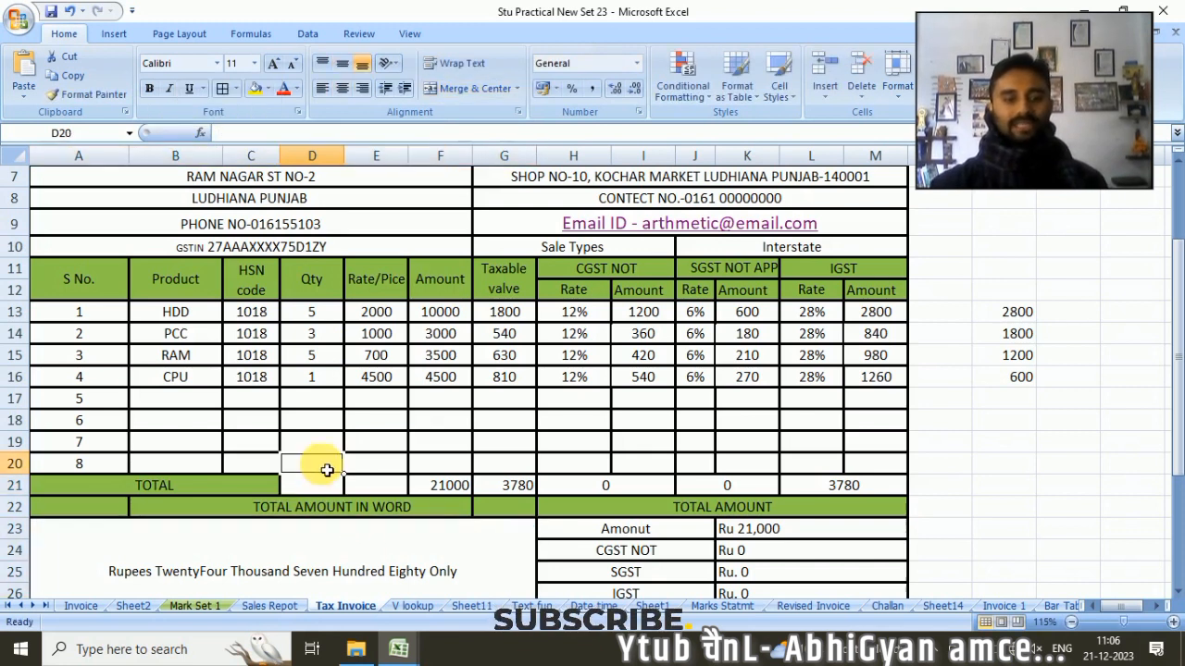
Step: Total the Qty column in D21 with AutoSum over D13:D20
{"action": "left_click", "coordinate": [325, 488]}
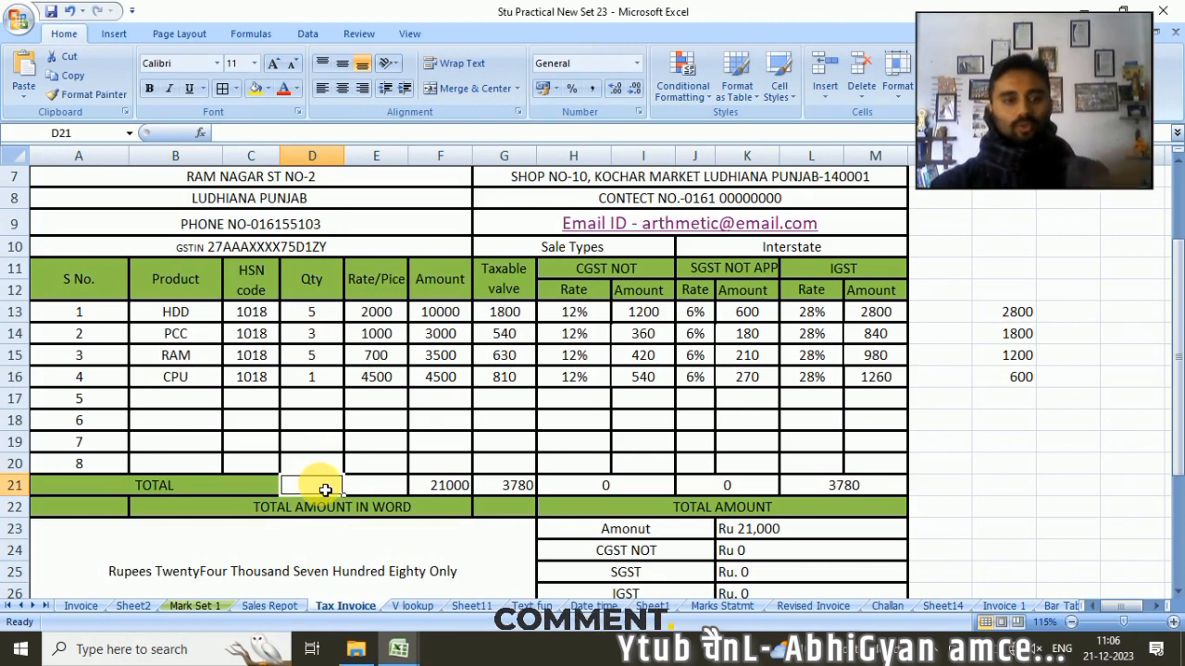
{"action": "left_click_drag", "start_coordinate": [1060, 146], "coordinate": [1047, 277]}
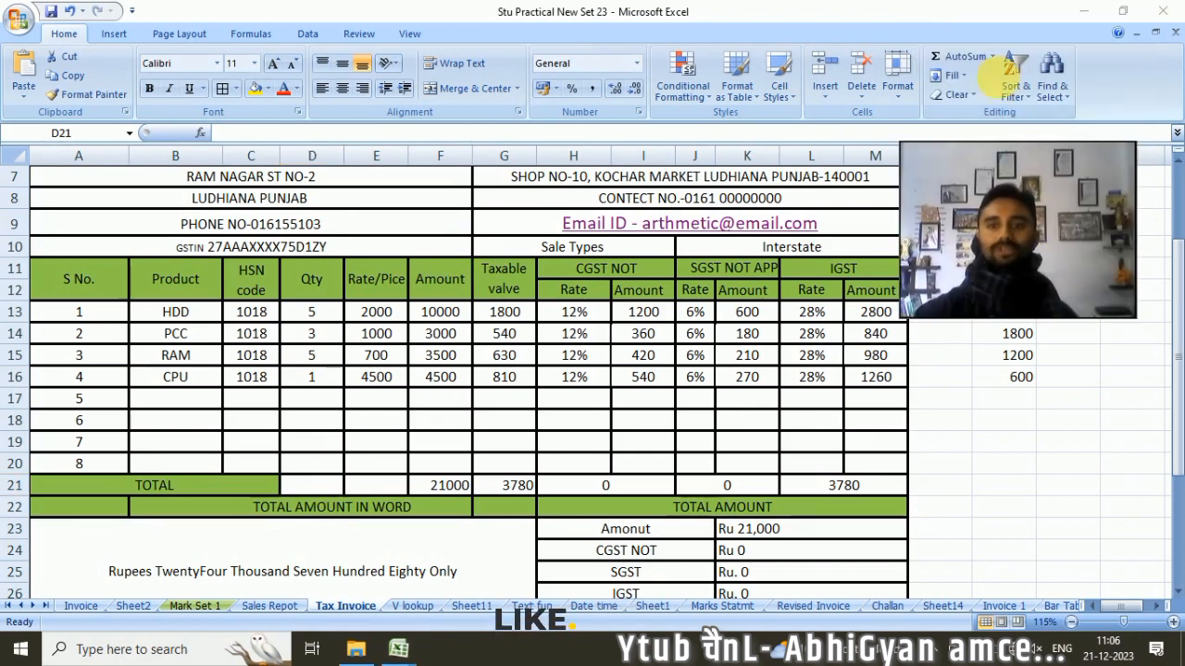
{"action": "left_click", "coordinate": [964, 59]}
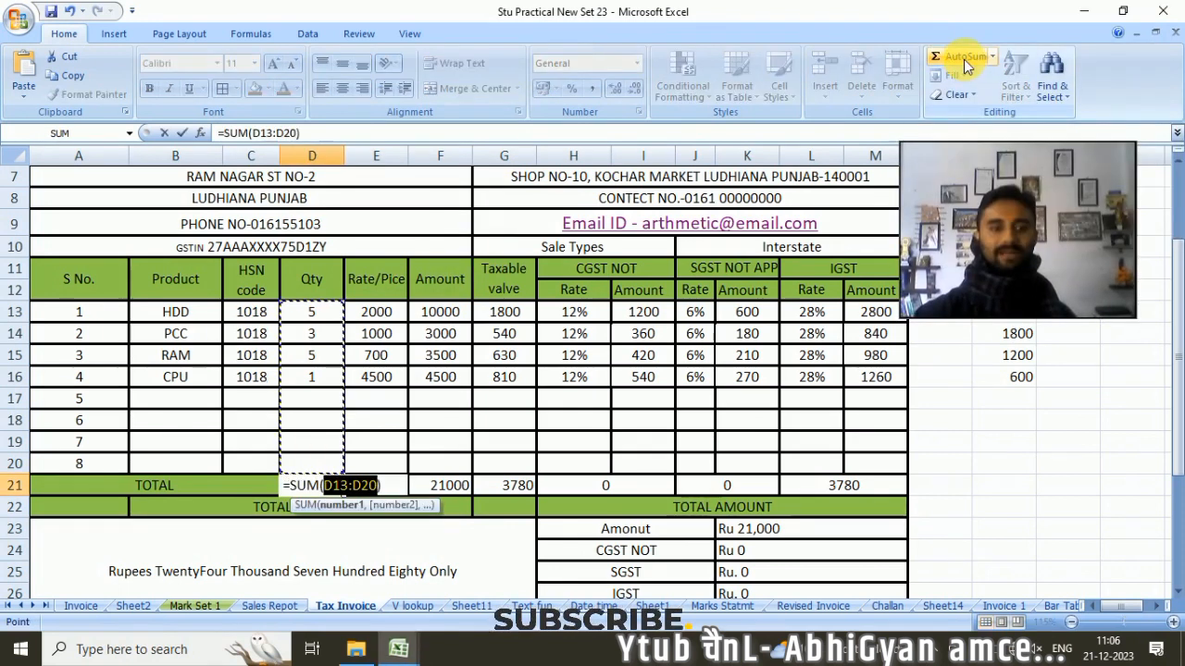
{"action": "key", "text": "Return"}
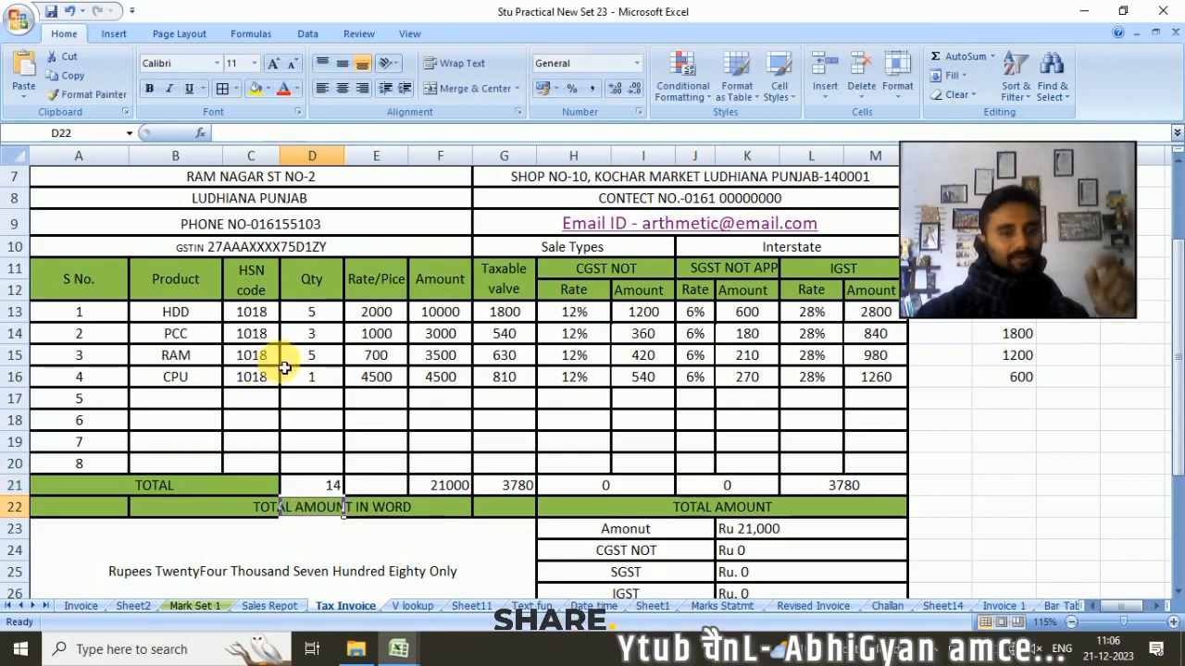
Step: Test the quantity total by entering 5 in D17, and undo the entry
{"action": "left_click", "coordinate": [317, 405]}
{"action": "type", "text": "5"}
{"action": "key", "text": "Return"}
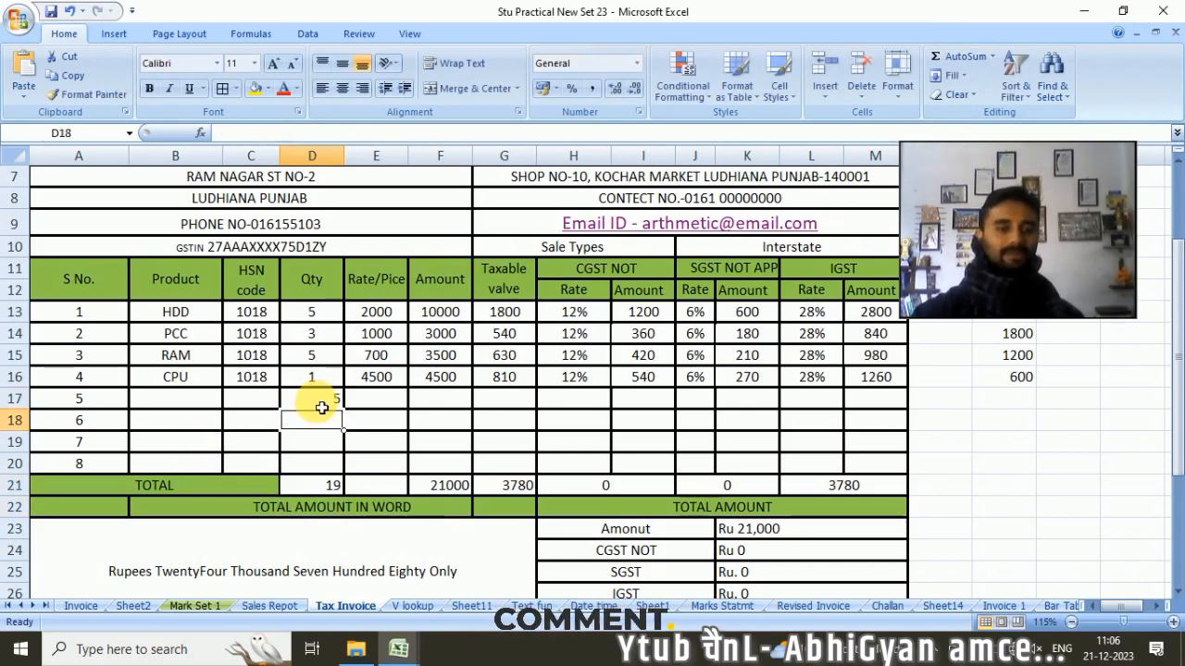
{"action": "key", "text": "ctrl+z"}
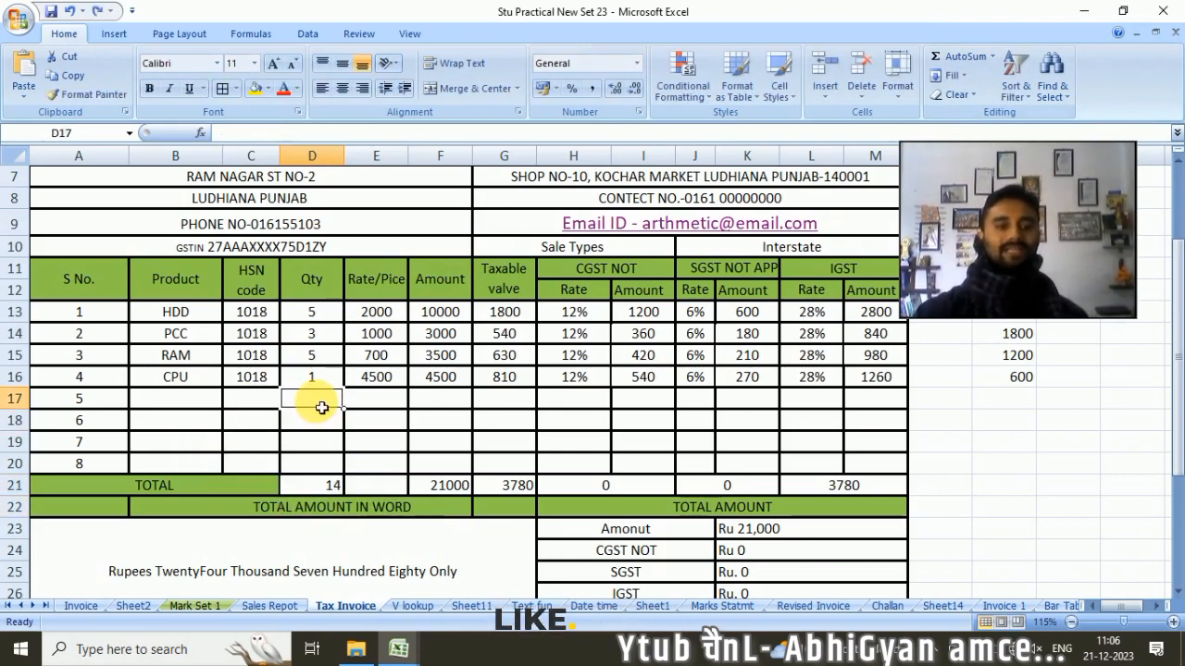
Step: Total the Rate/Price column in E21 of the TOTAL row with AutoSum
{"action": "left_click", "coordinate": [387, 405]}
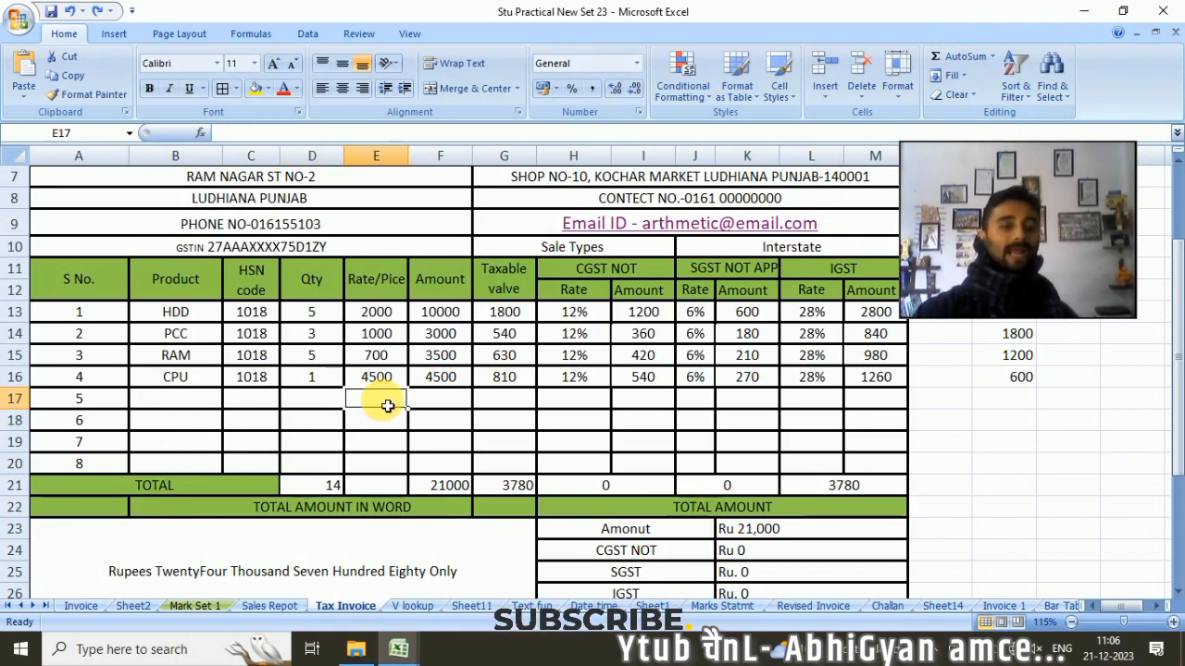
{"action": "left_click", "coordinate": [389, 487]}
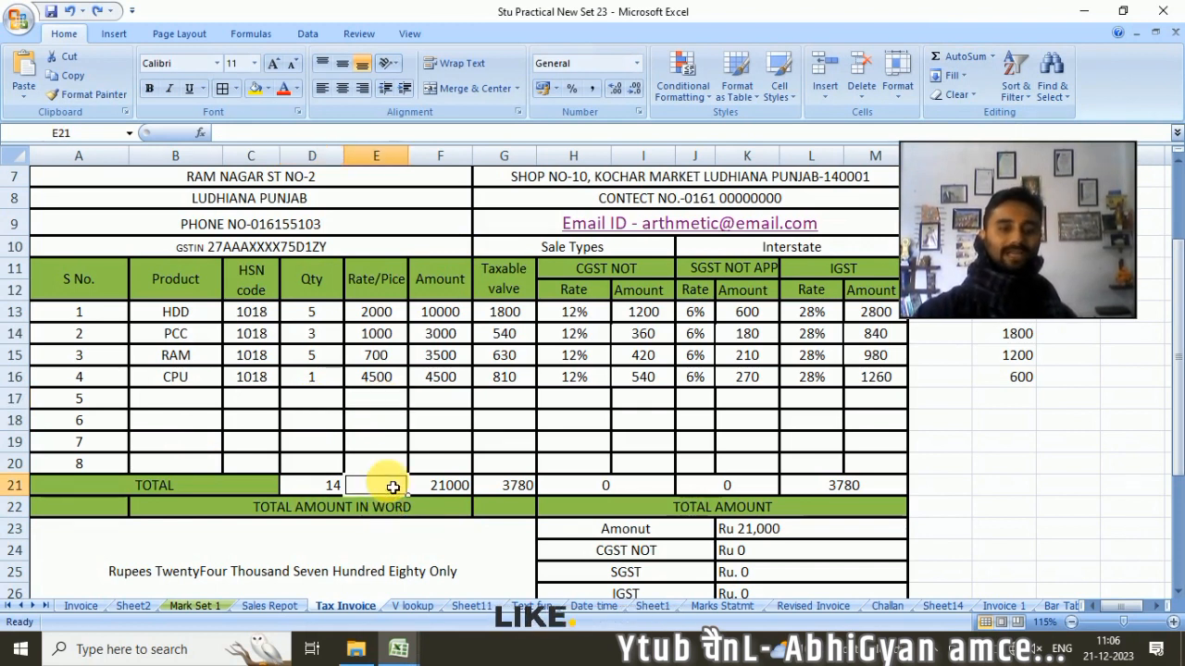
{"action": "left_click", "coordinate": [962, 58]}
{"action": "key", "text": "Return"}
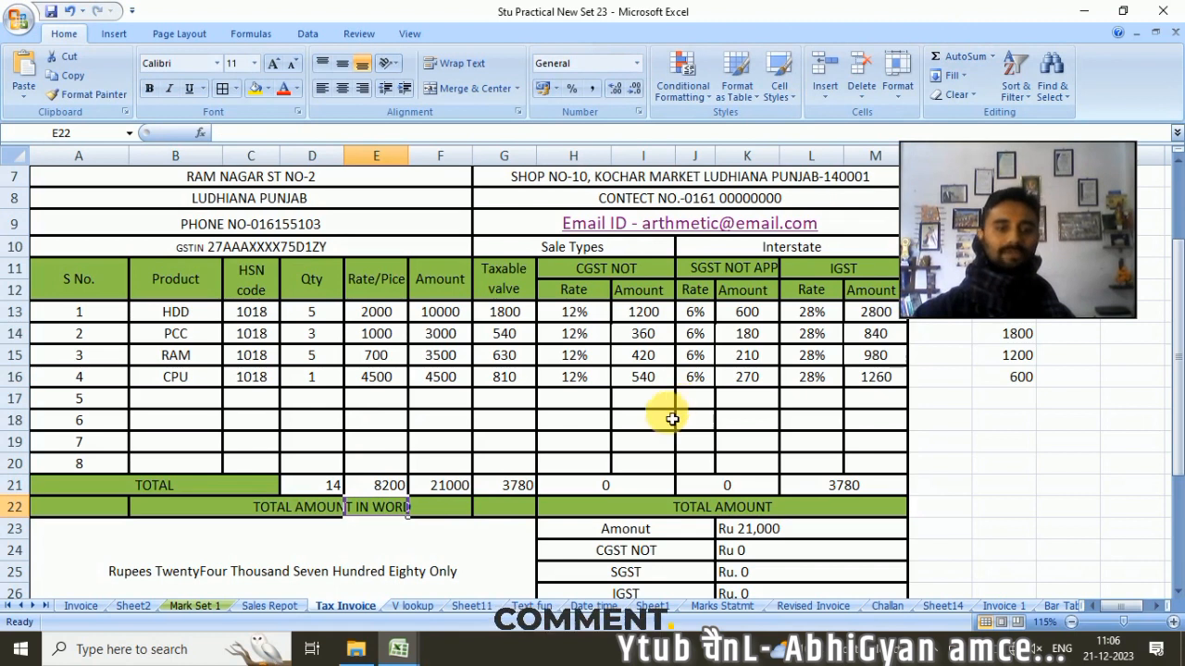
Step: Apply AutoSum to the Amount total in F21 and the taxable value total in G21
{"action": "left_click", "coordinate": [448, 488]}
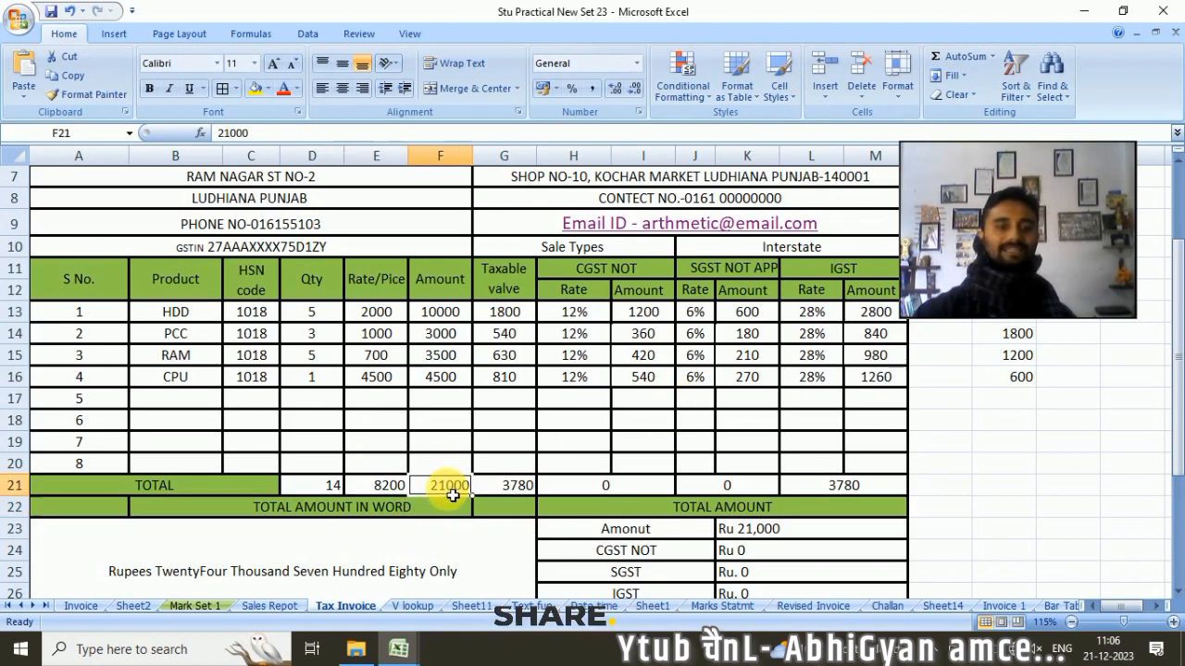
{"action": "left_click", "coordinate": [954, 58]}
{"action": "key", "text": "Return"}
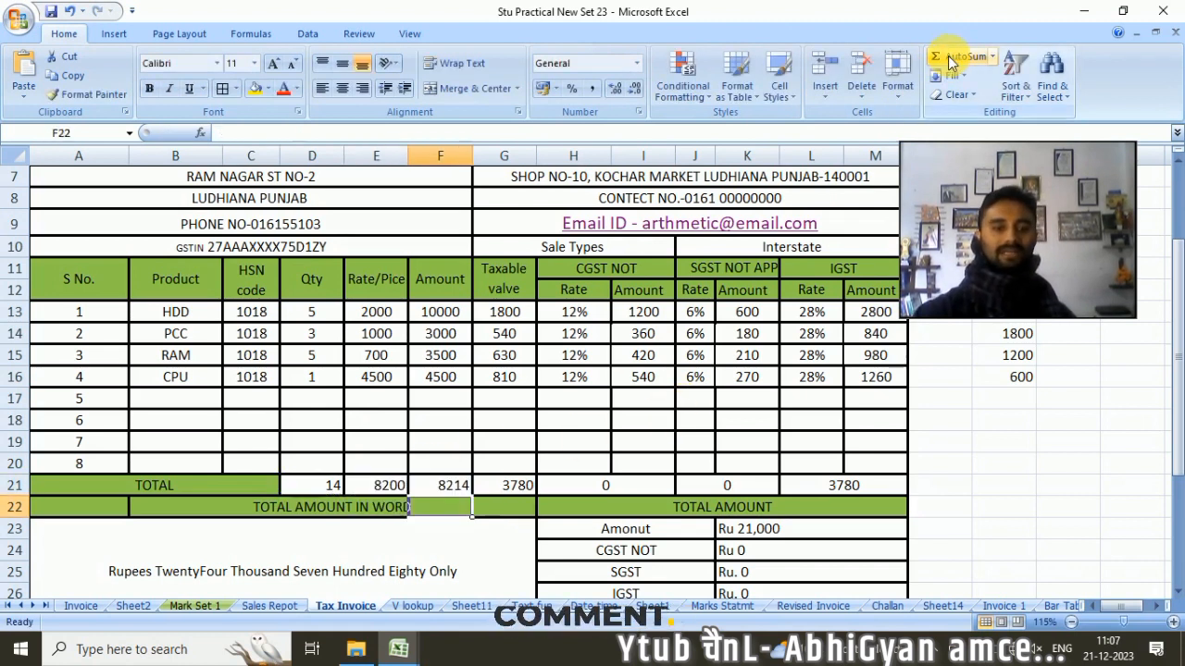
{"action": "left_click", "coordinate": [507, 487]}
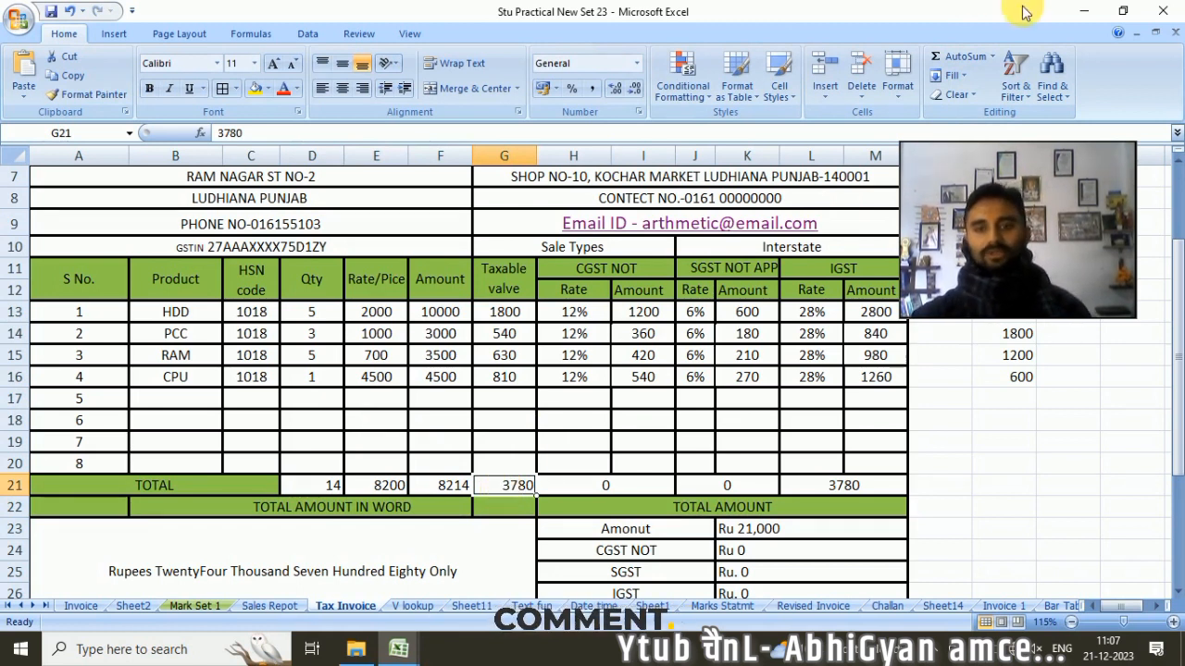
{"action": "left_click", "coordinate": [953, 57]}
{"action": "key", "text": "Return"}
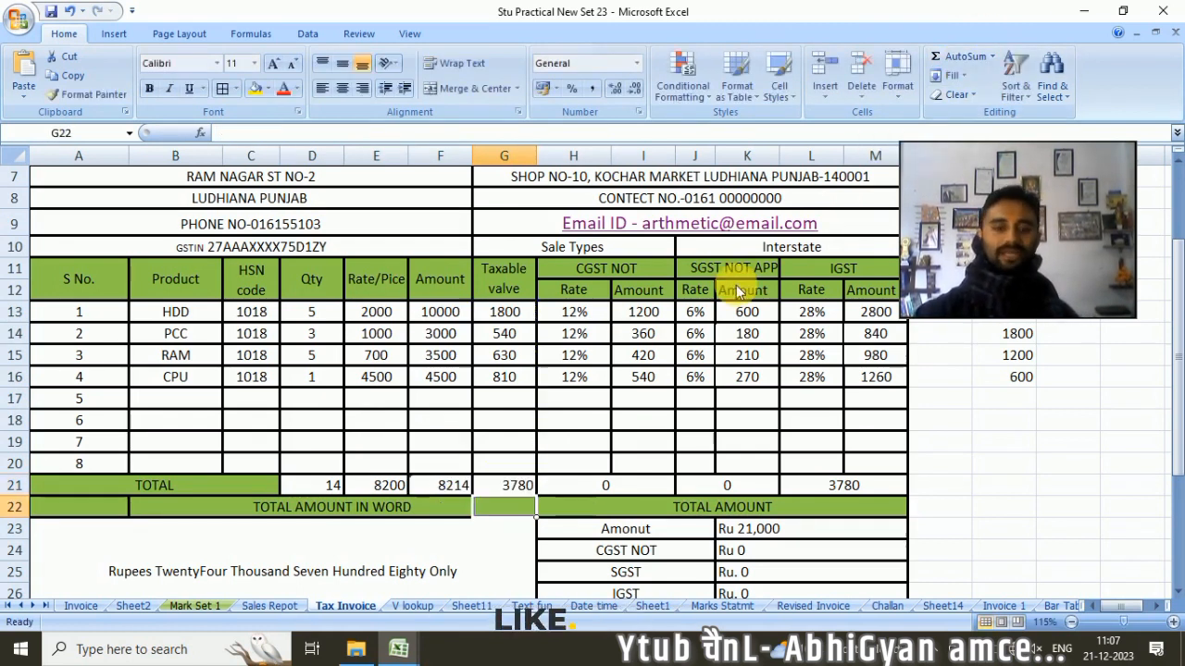
{"action": "left_click", "coordinate": [992, 58]}
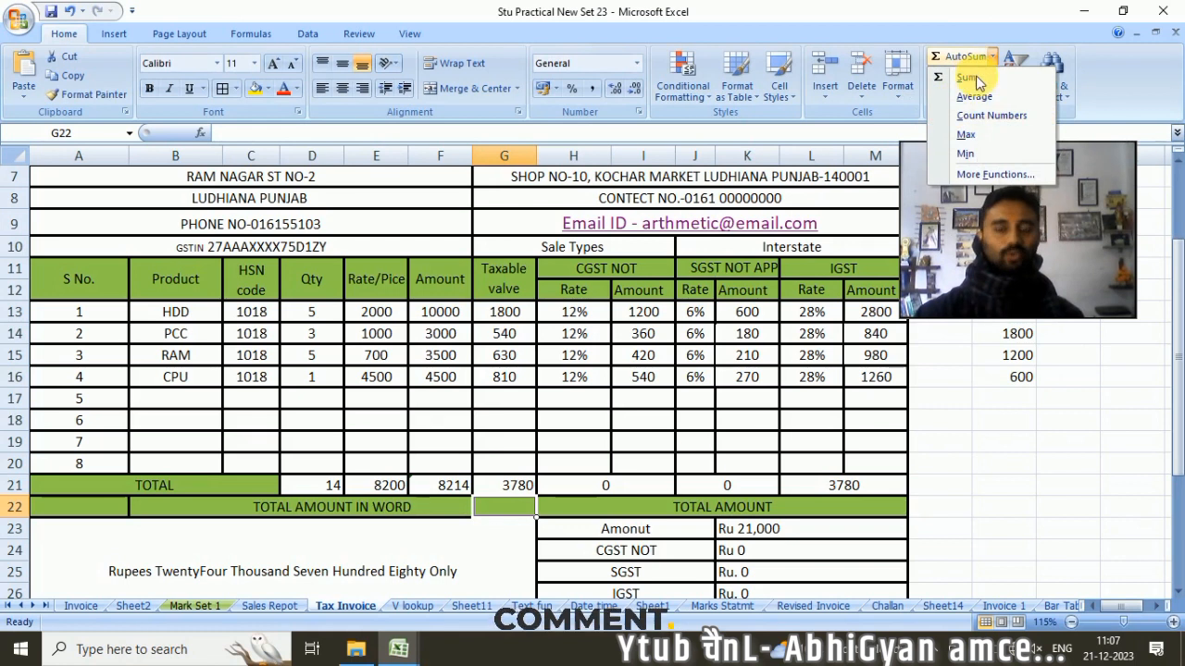
{"action": "left_click", "coordinate": [595, 513]}
Step: Unmerge the CGST total cell H21:I21 and enter 12% as the rate in H21
{"action": "left_click", "coordinate": [639, 485]}
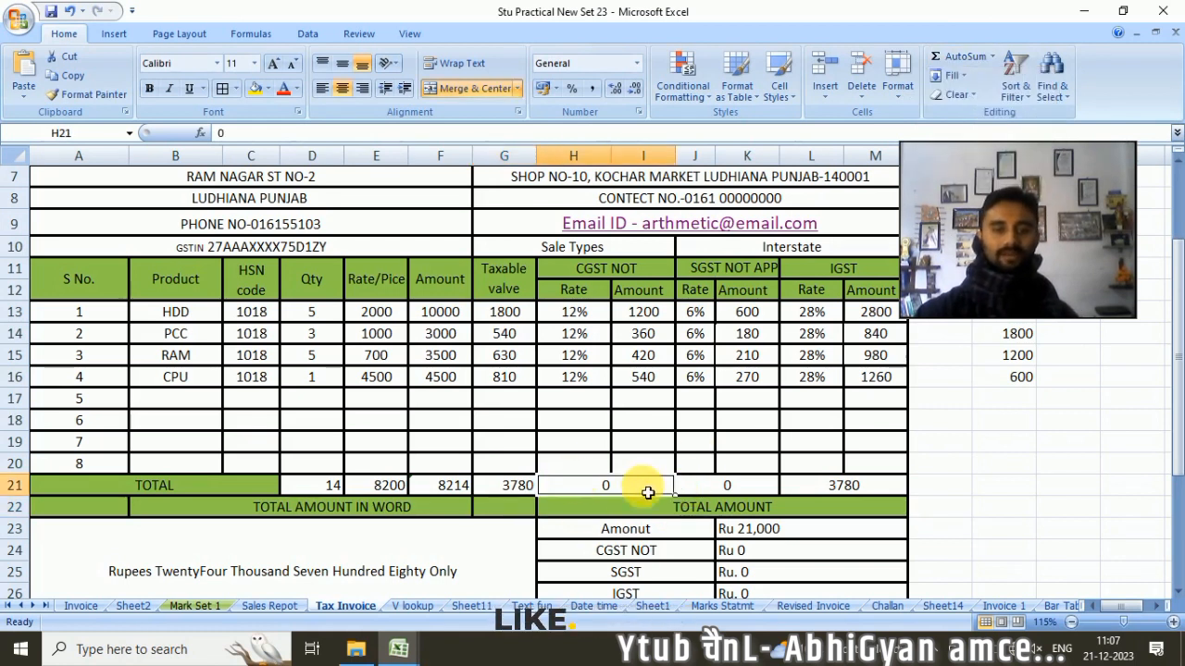
{"action": "left_click", "coordinate": [516, 88]}
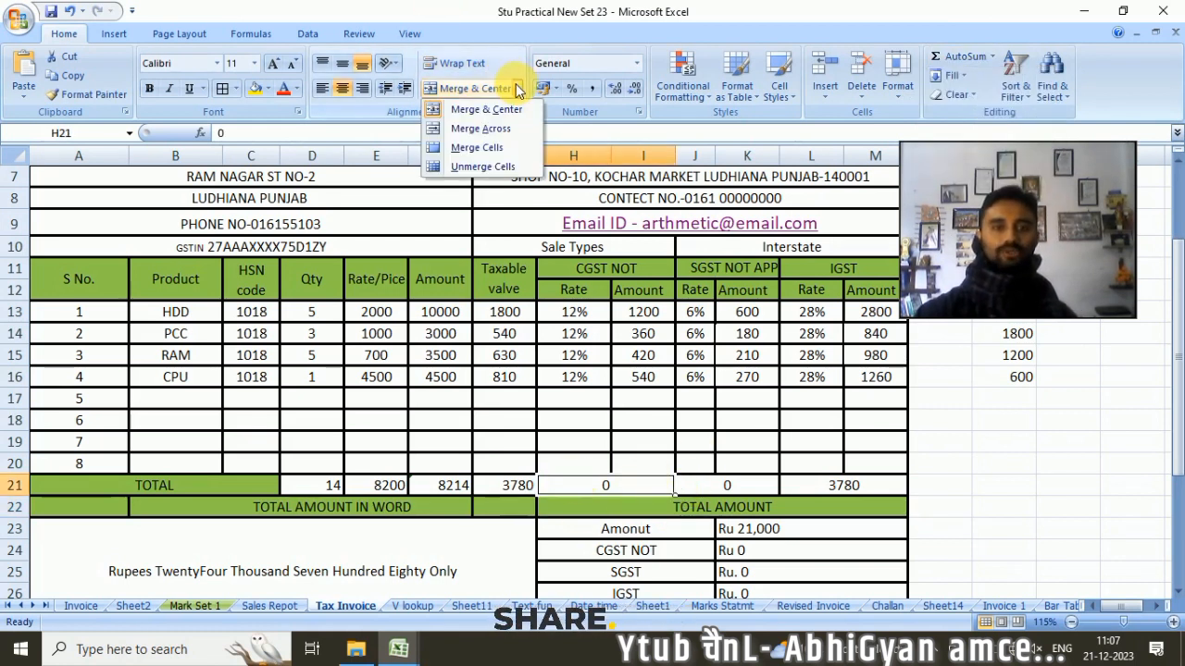
{"action": "left_click", "coordinate": [497, 167]}
{"action": "left_click", "coordinate": [615, 483]}
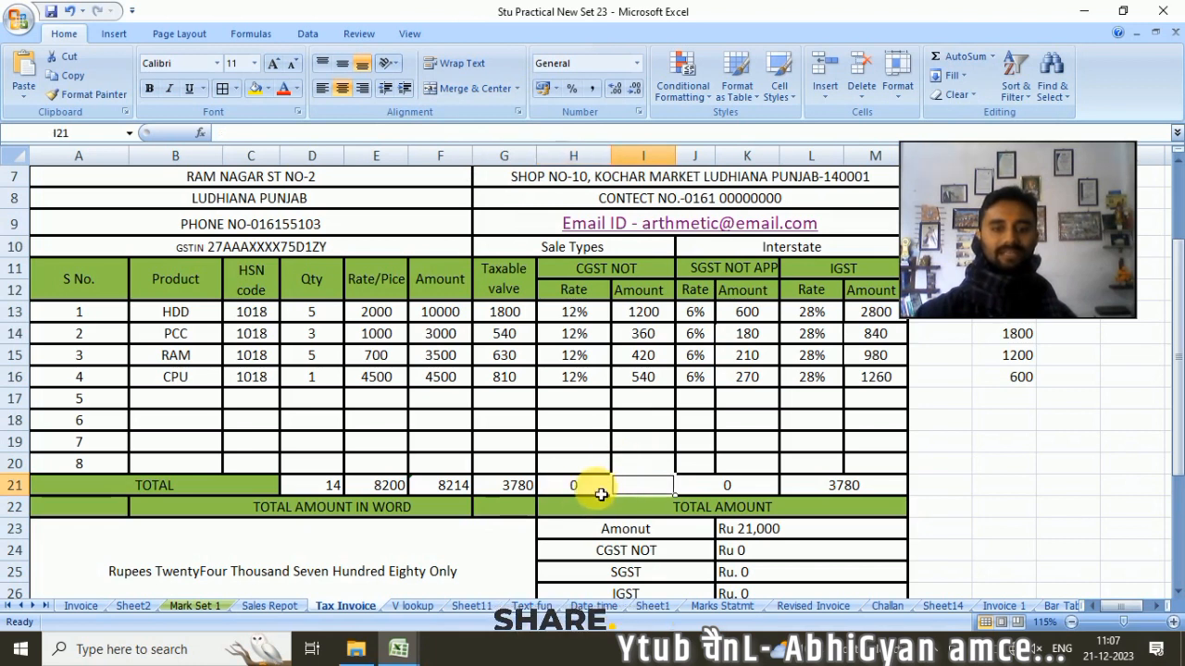
{"action": "left_click", "coordinate": [581, 495]}
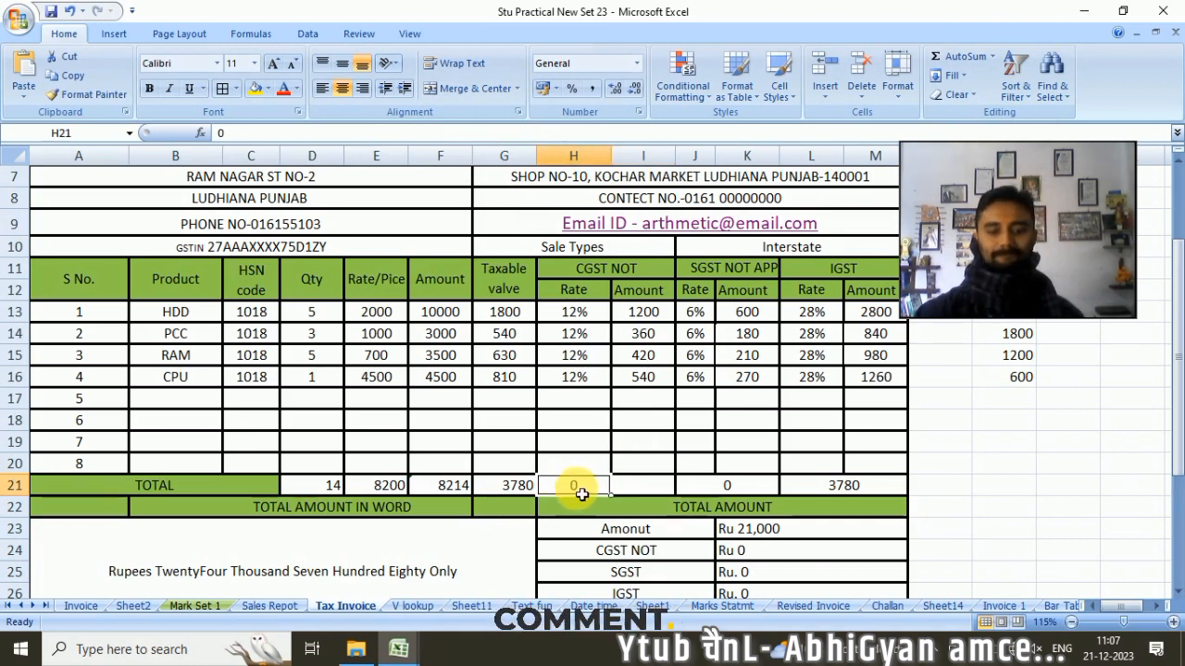
{"action": "type", "text": "12%"}
Step: Total the CGST amounts in I21 with the formula =SUM(I13:I20)
{"action": "left_click", "coordinate": [645, 487]}
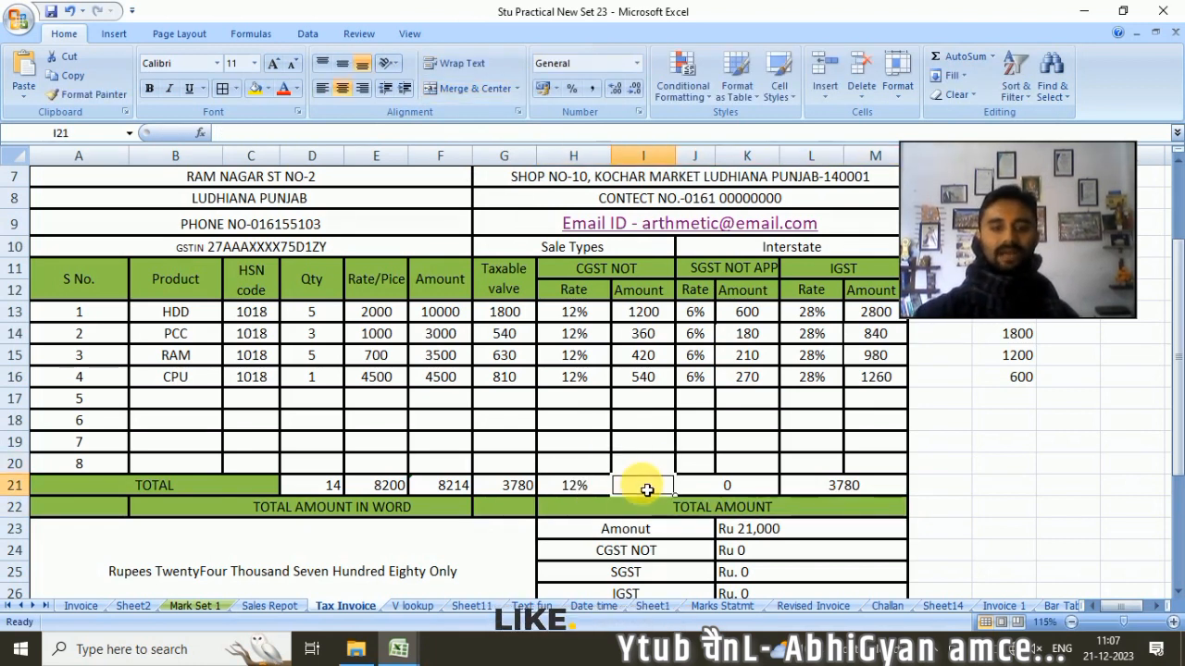
{"action": "type", "text": "=SUM(H21)"}
{"action": "key", "text": "Return"}
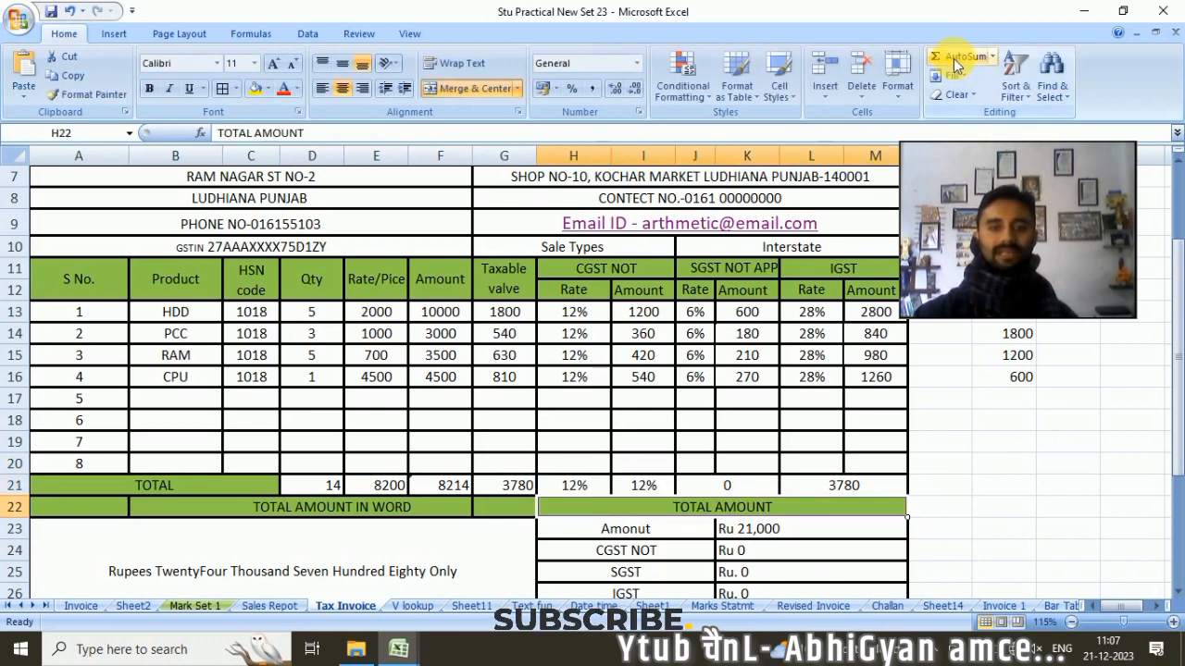
{"action": "key", "text": "Up"}
{"action": "left_click", "coordinate": [278, 133]}
{"action": "left_click_drag", "start_coordinate": [275, 132], "coordinate": [251, 133]}
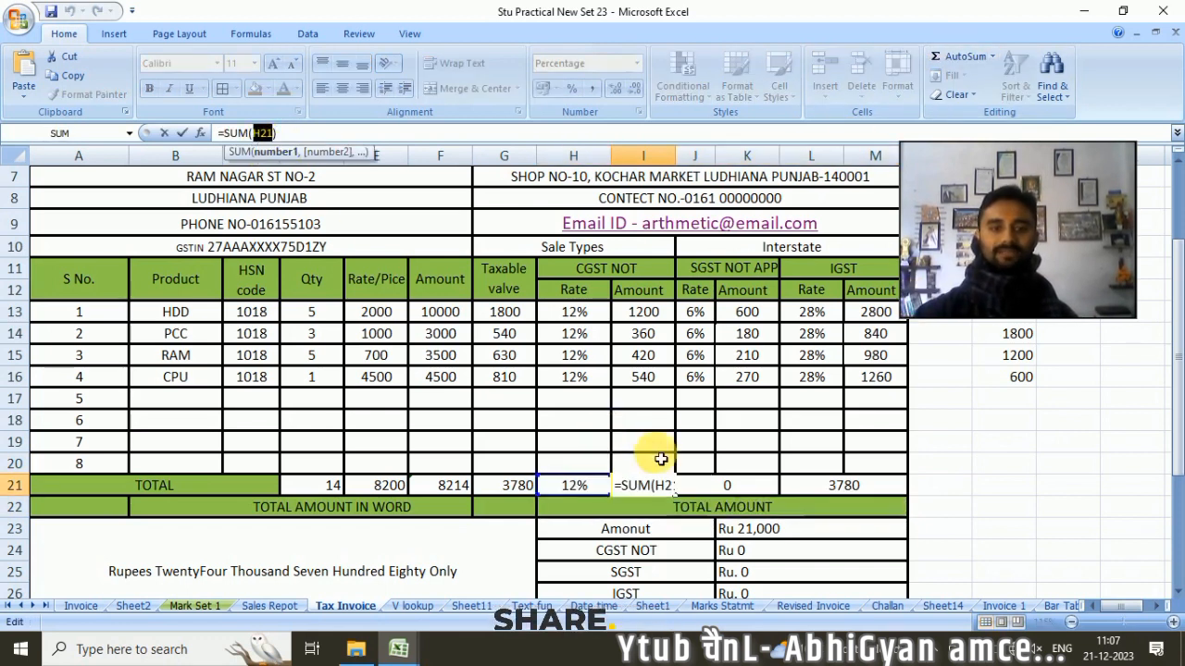
{"action": "left_click_drag", "start_coordinate": [645, 320], "coordinate": [627, 454]}
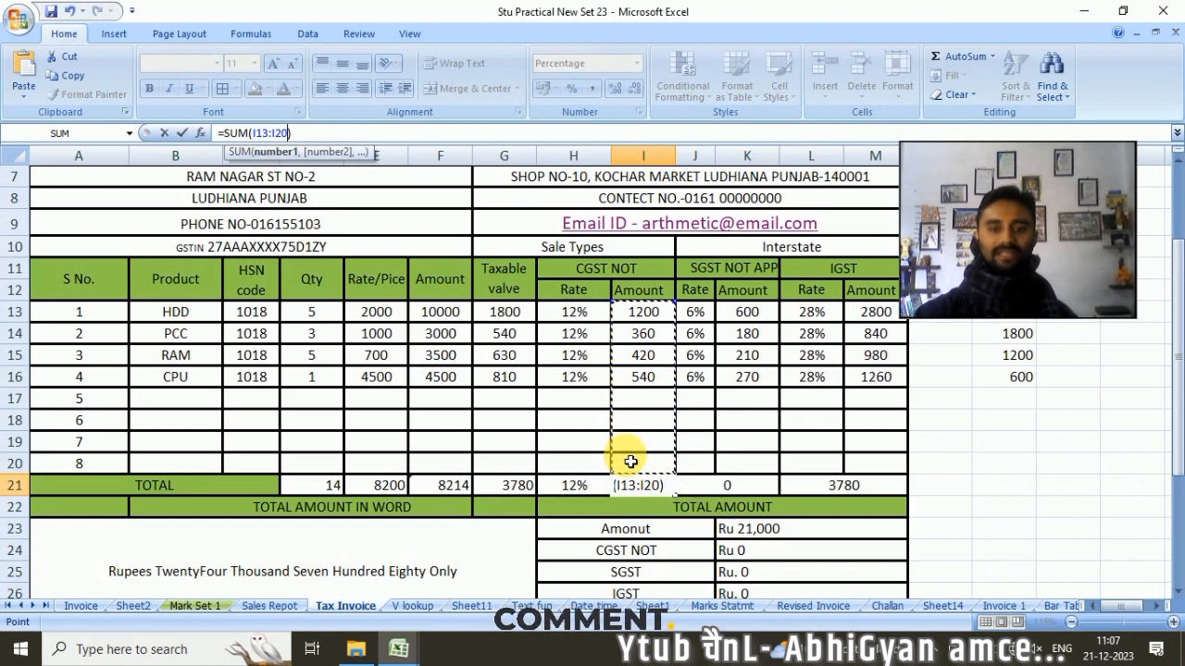
{"action": "key", "text": "Return"}
Step: Check the formula of the CGST total in I21 and change the cell's format from Percentage to Number
{"action": "left_click", "coordinate": [643, 487]}
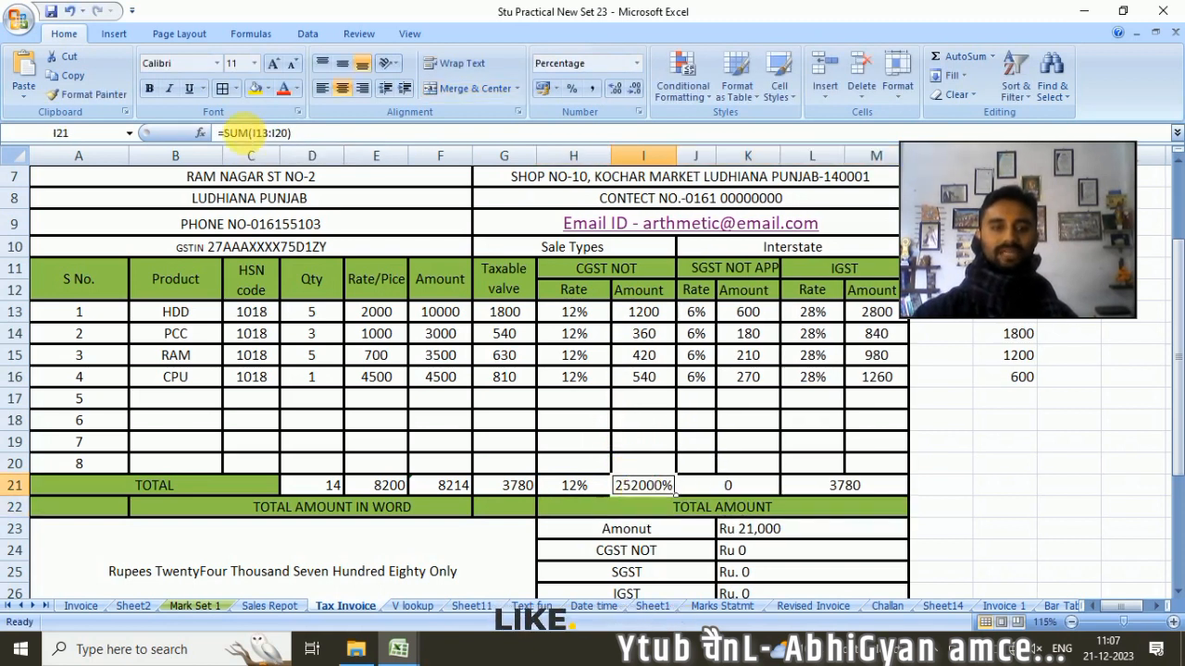
{"action": "left_click", "coordinate": [311, 129]}
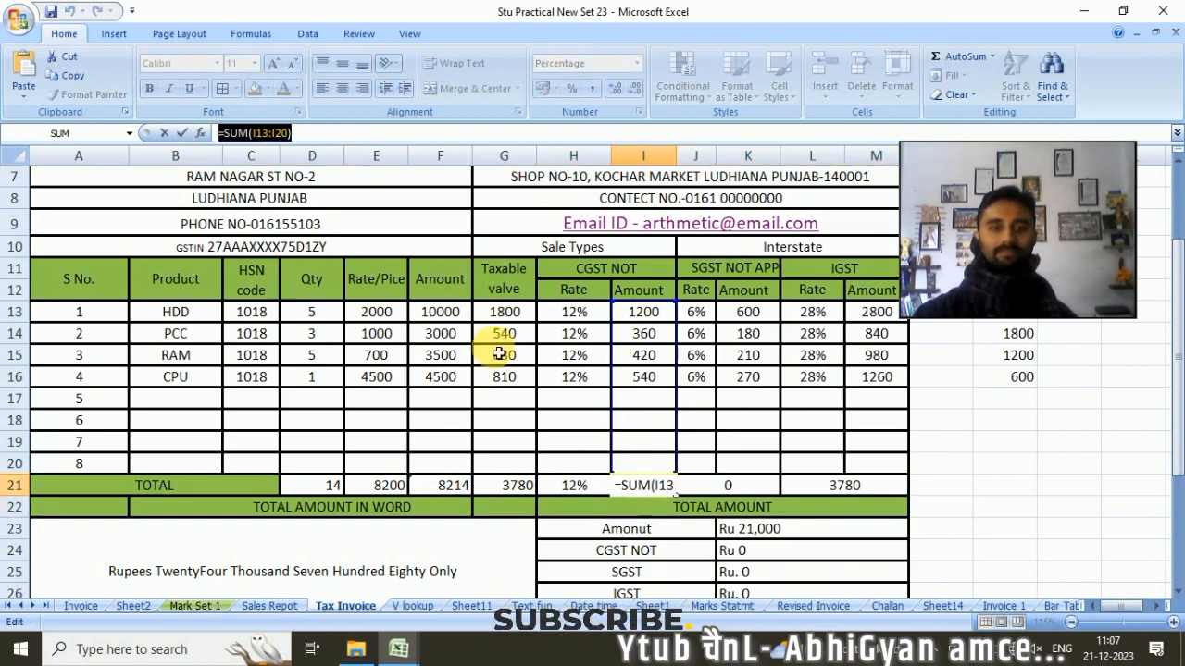
{"action": "key", "text": "Return"}
{"action": "left_click", "coordinate": [636, 490]}
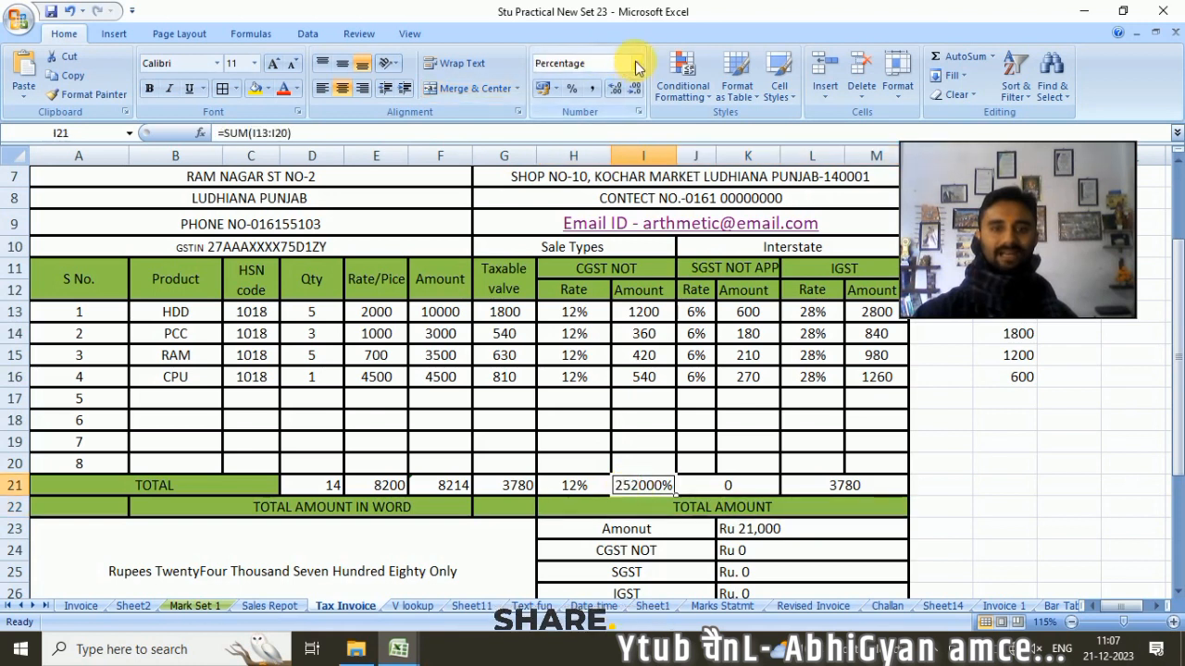
{"action": "left_click", "coordinate": [637, 63]}
{"action": "left_click", "coordinate": [600, 130]}
{"action": "left_click", "coordinate": [745, 528]}
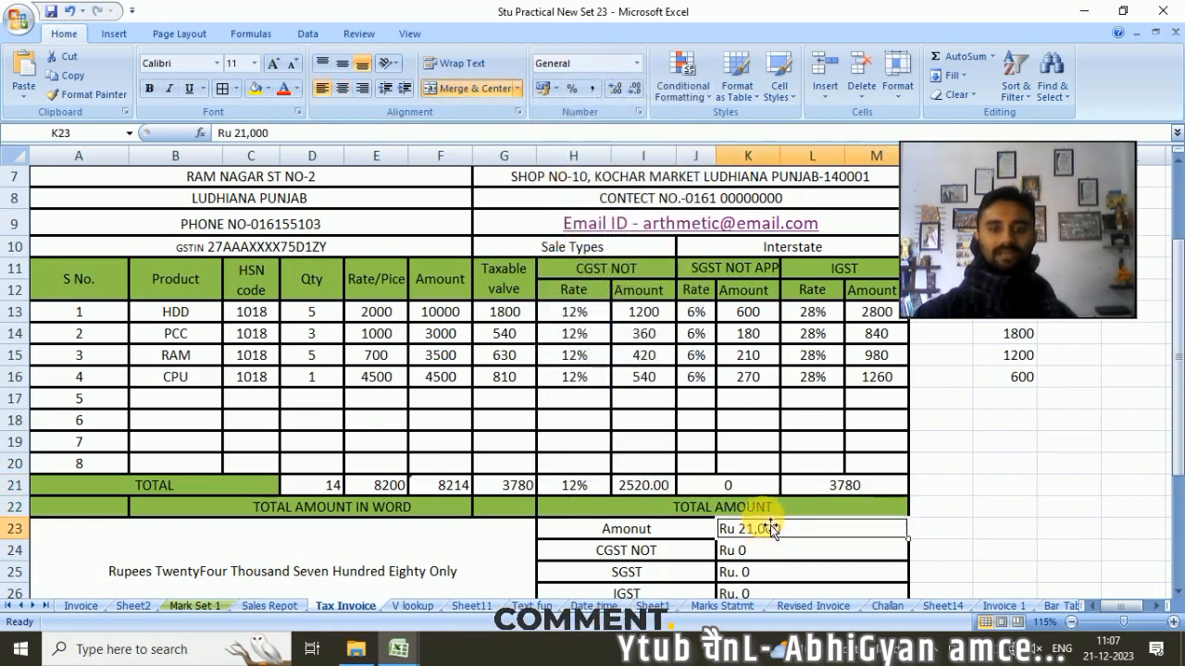
Step: Unmerge the SGST total cell J21:K21 and enter 6% as the rate in J21
{"action": "left_click", "coordinate": [709, 480]}
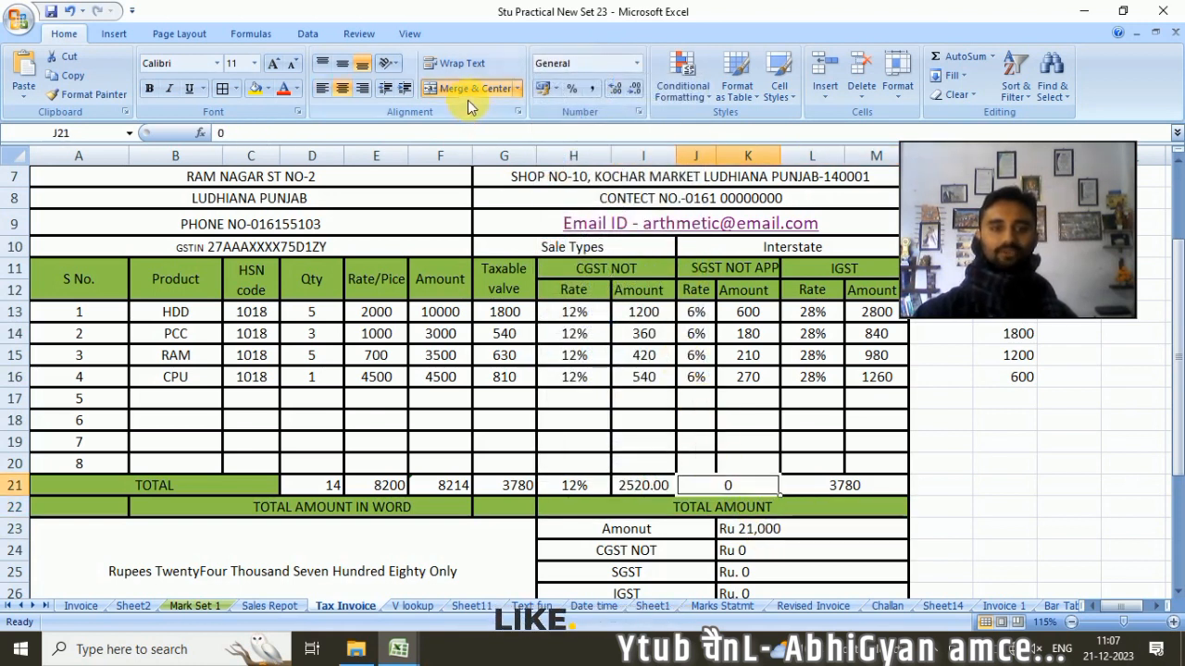
{"action": "left_click", "coordinate": [517, 88]}
{"action": "left_click", "coordinate": [507, 172]}
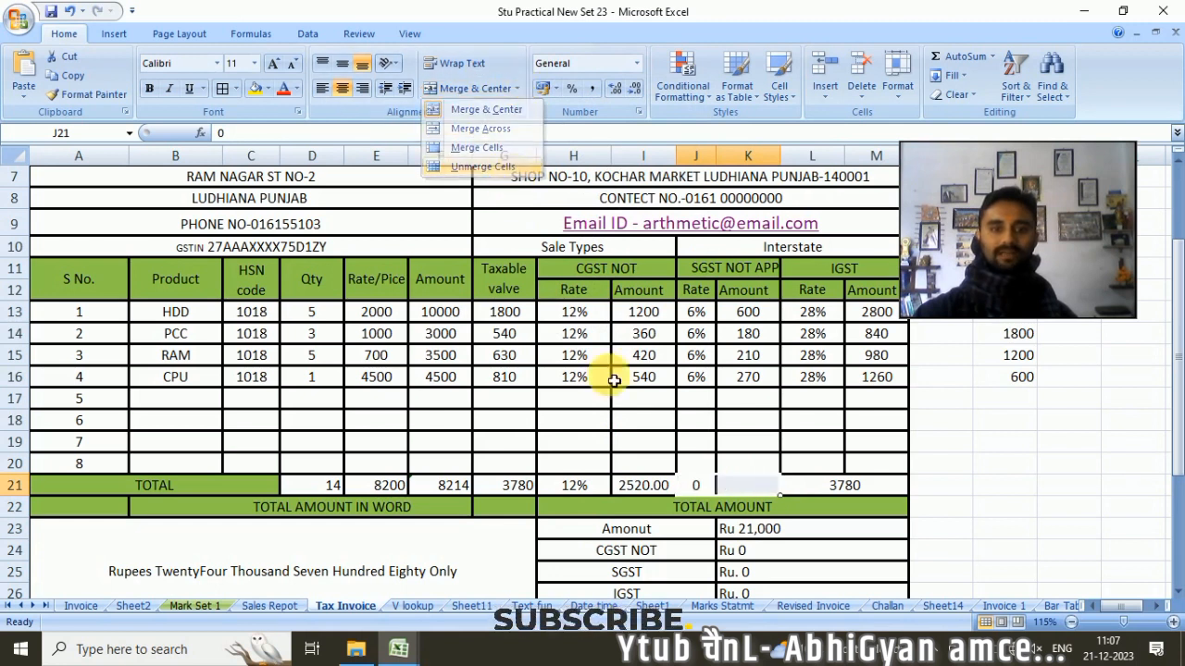
{"action": "left_click", "coordinate": [712, 491]}
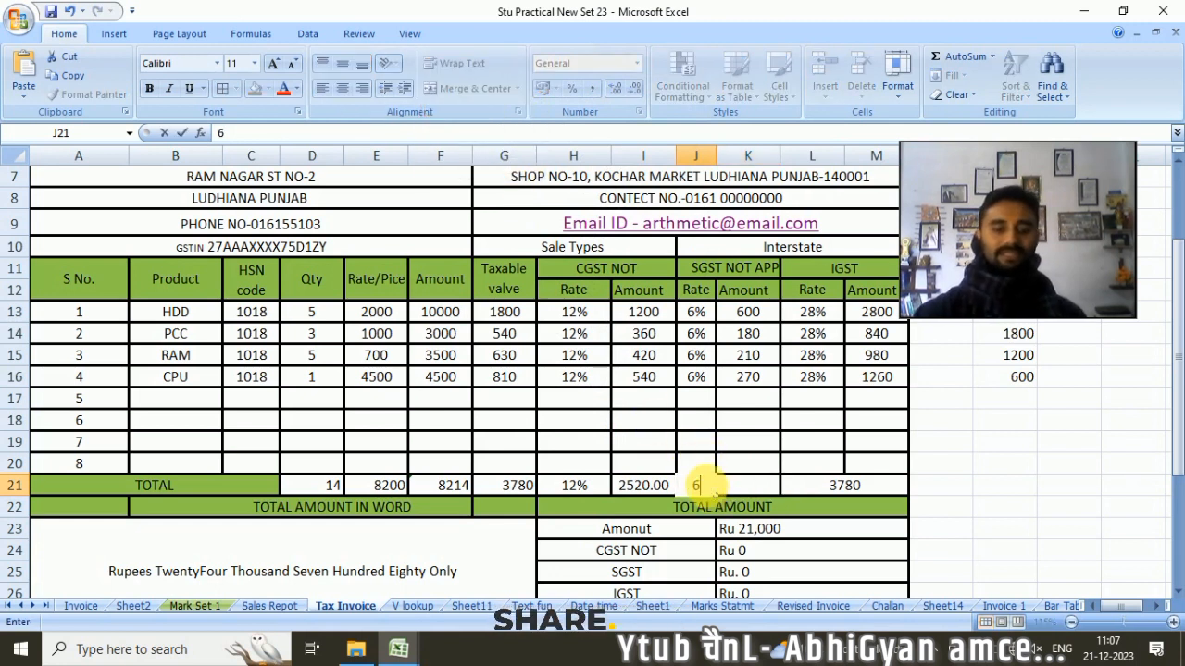
{"action": "key", "text": "Return"}
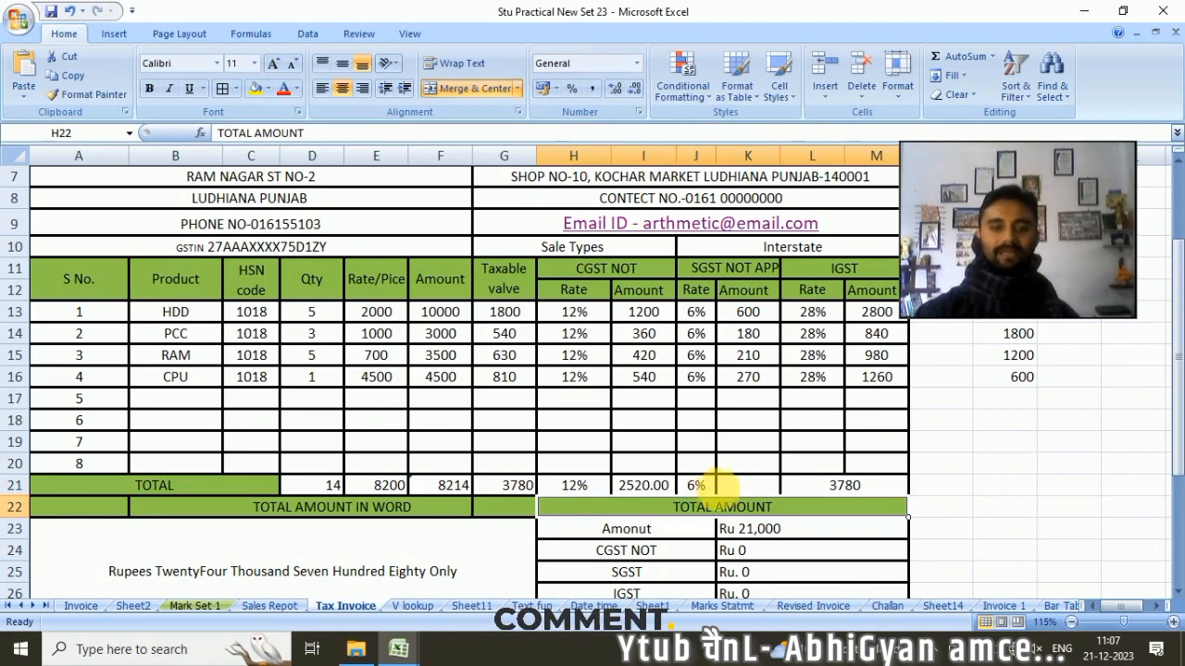
Step: Total the SGST amounts in K21 with AutoSum over K13:K20
{"action": "left_click", "coordinate": [743, 485]}
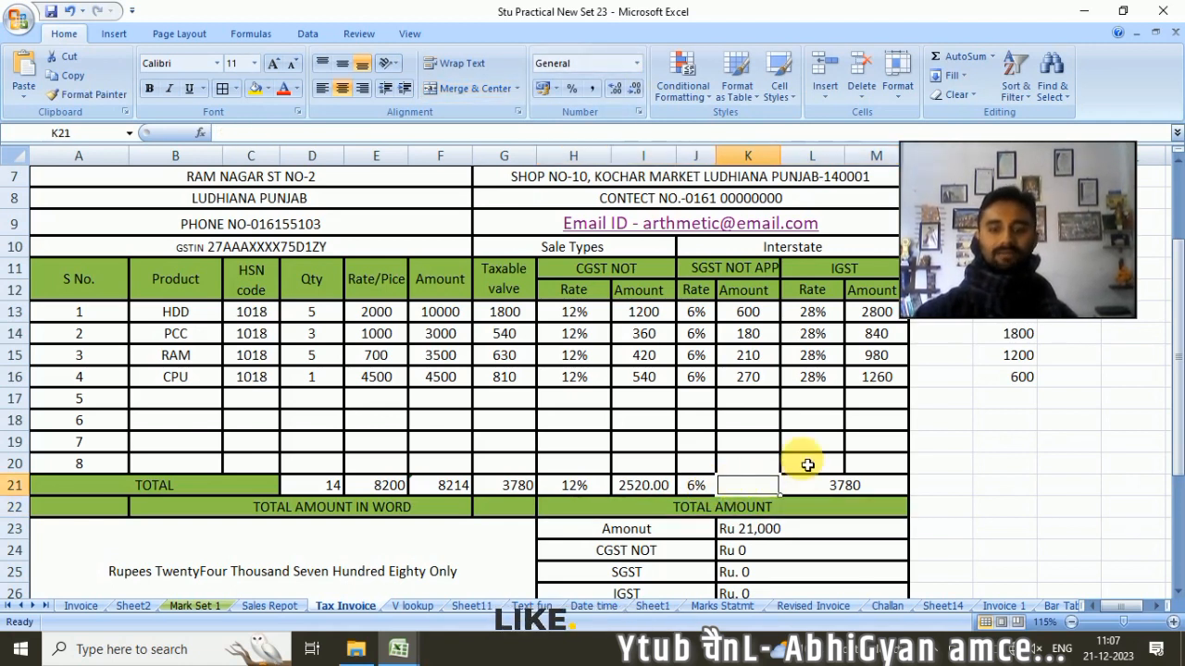
{"action": "left_click", "coordinate": [962, 61]}
{"action": "left_click_drag", "start_coordinate": [748, 312], "coordinate": [748, 463]}
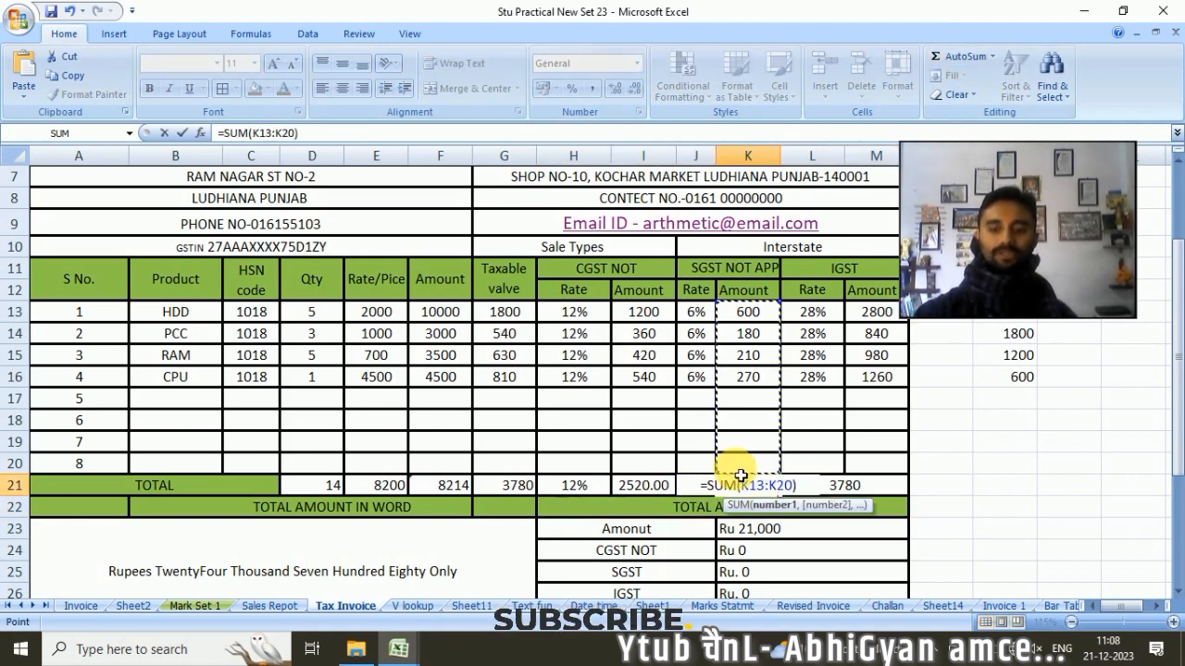
{"action": "key", "text": "Return"}
Step: Unmerge the IGST total cell L21:M21 and enter 28% as the rate in L21
{"action": "left_click", "coordinate": [815, 485]}
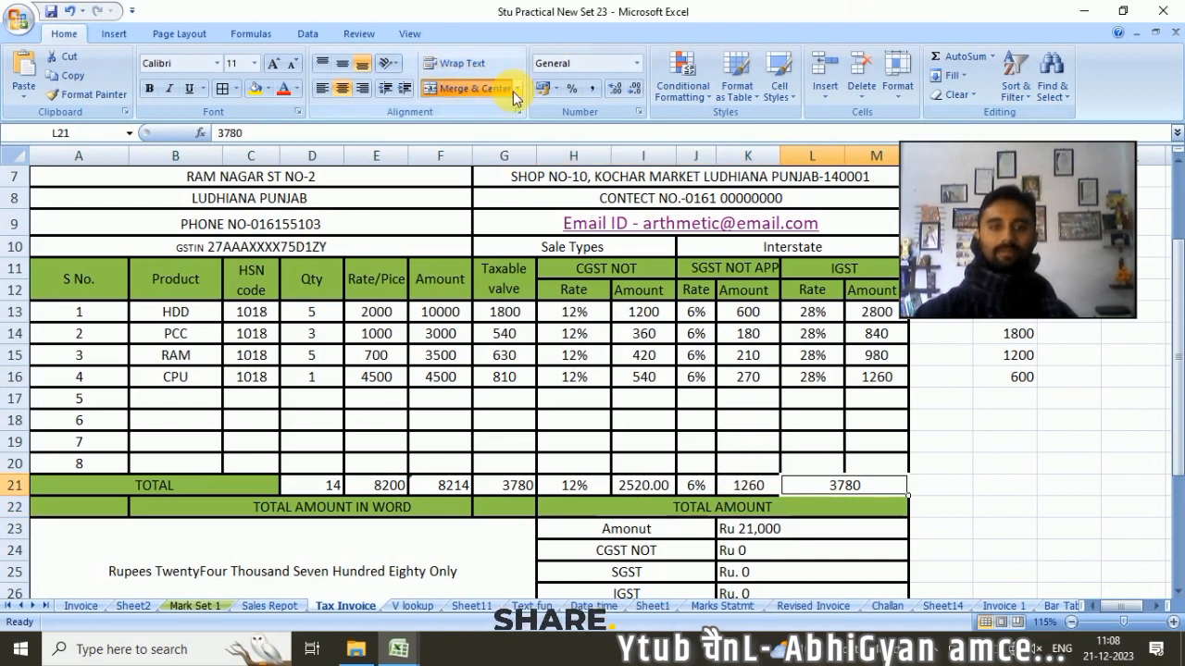
{"action": "left_click", "coordinate": [517, 88]}
{"action": "left_click", "coordinate": [485, 166]}
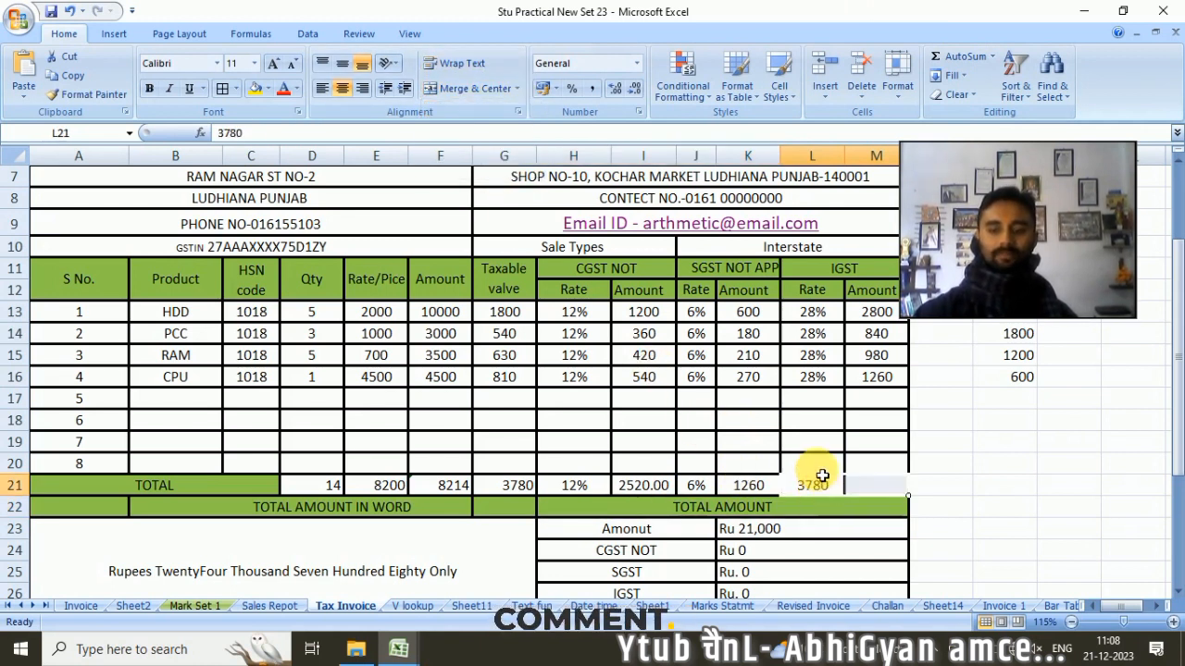
{"action": "type", "text": "28"}
{"action": "left_click", "coordinate": [859, 481]}
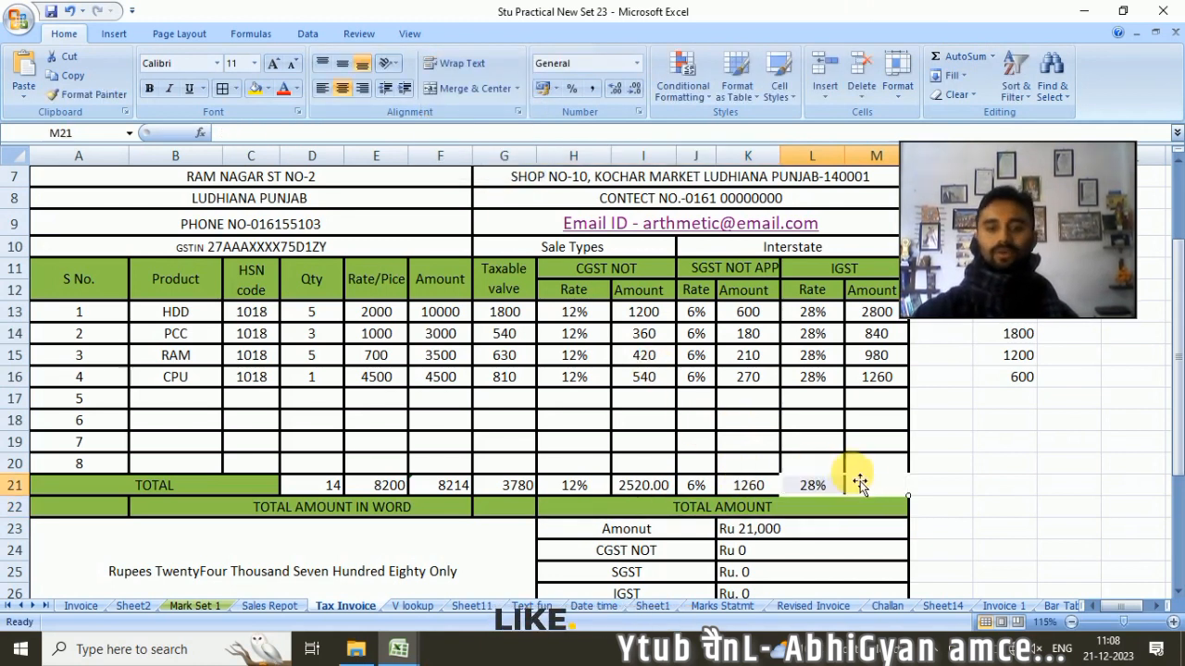
Step: Total the IGST amounts in M21 with a SUM over M13:M20
{"action": "left_click", "coordinate": [941, 59]}
{"action": "key", "text": "Return"}
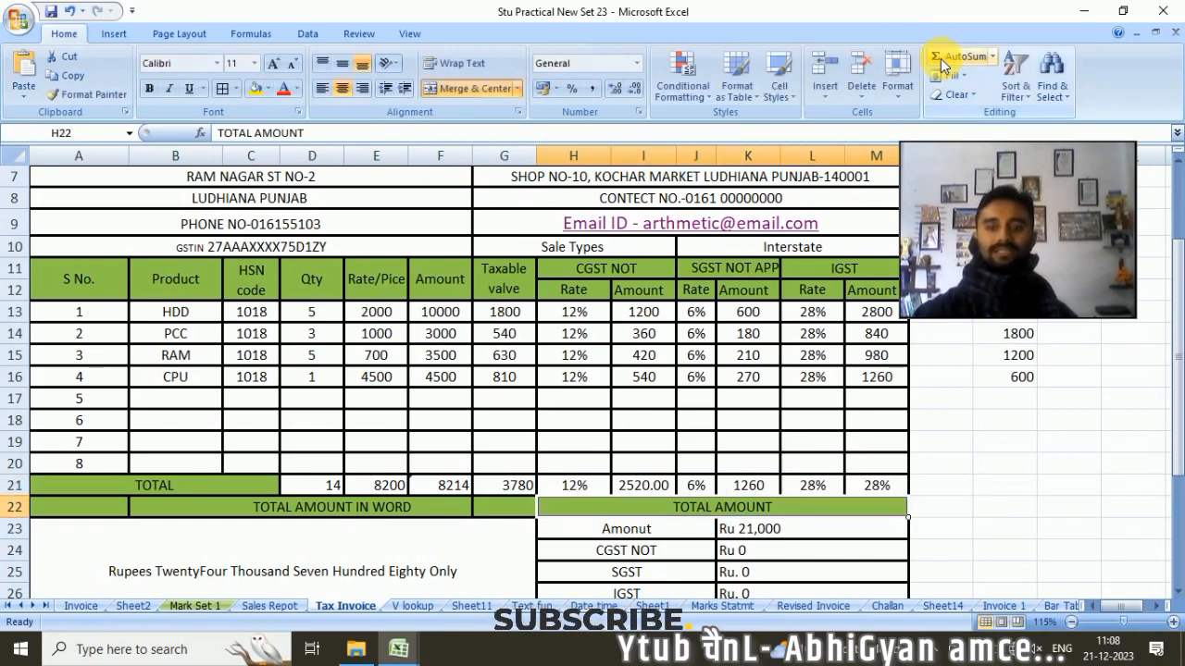
{"action": "left_click", "coordinate": [872, 483]}
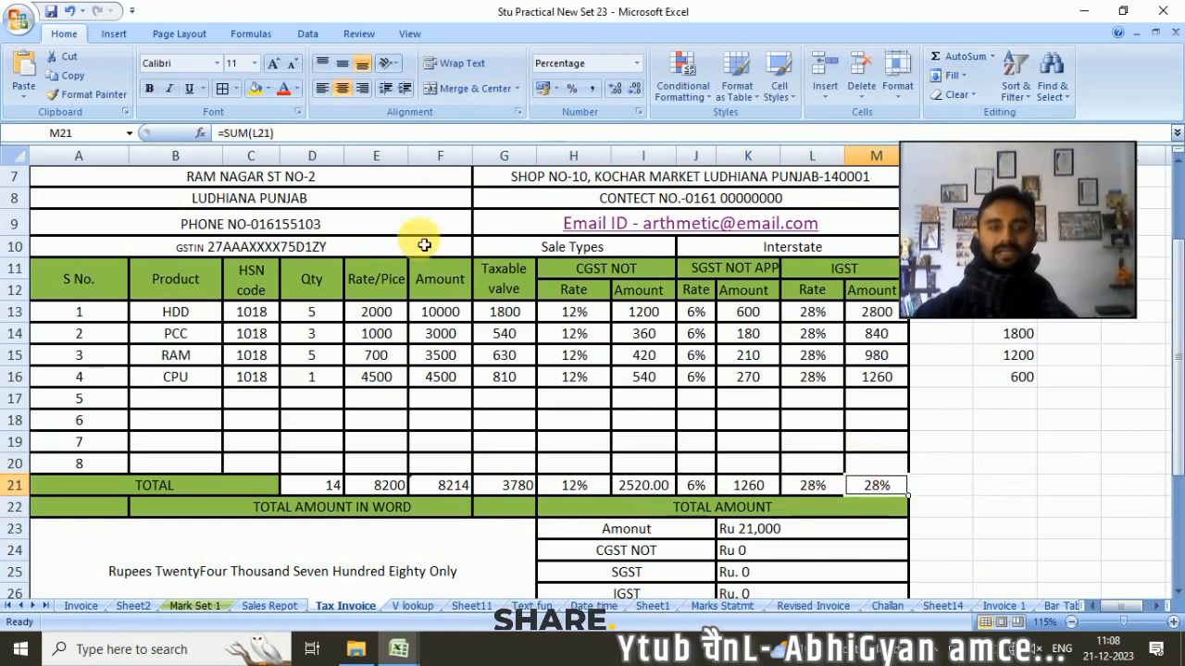
{"action": "double_click", "coordinate": [263, 133]}
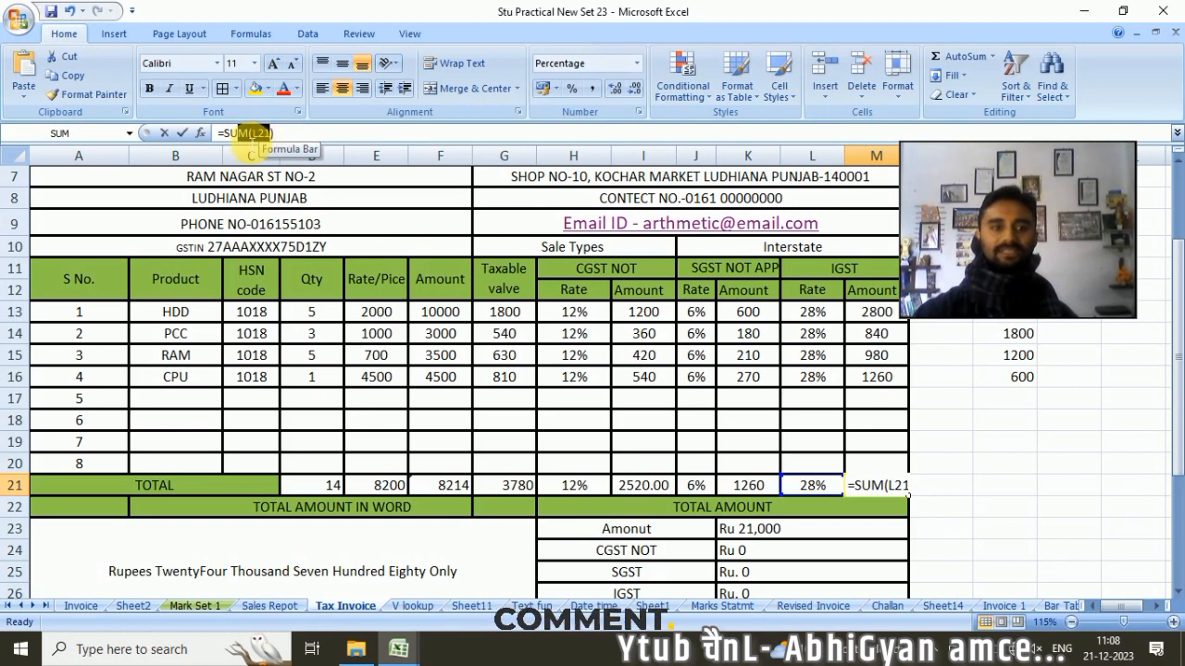
{"action": "left_click_drag", "start_coordinate": [876, 312], "coordinate": [859, 462]}
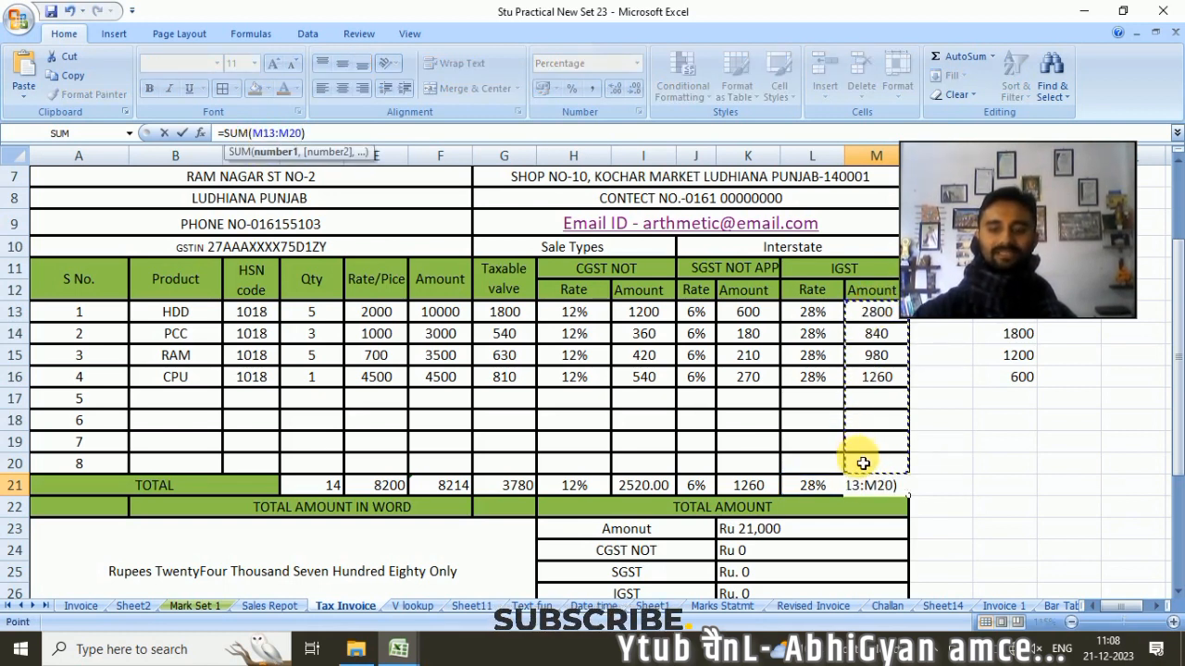
{"action": "key", "text": "Return"}
Step: Change the number format of the IGST total in M21 to General
{"action": "left_click", "coordinate": [889, 488]}
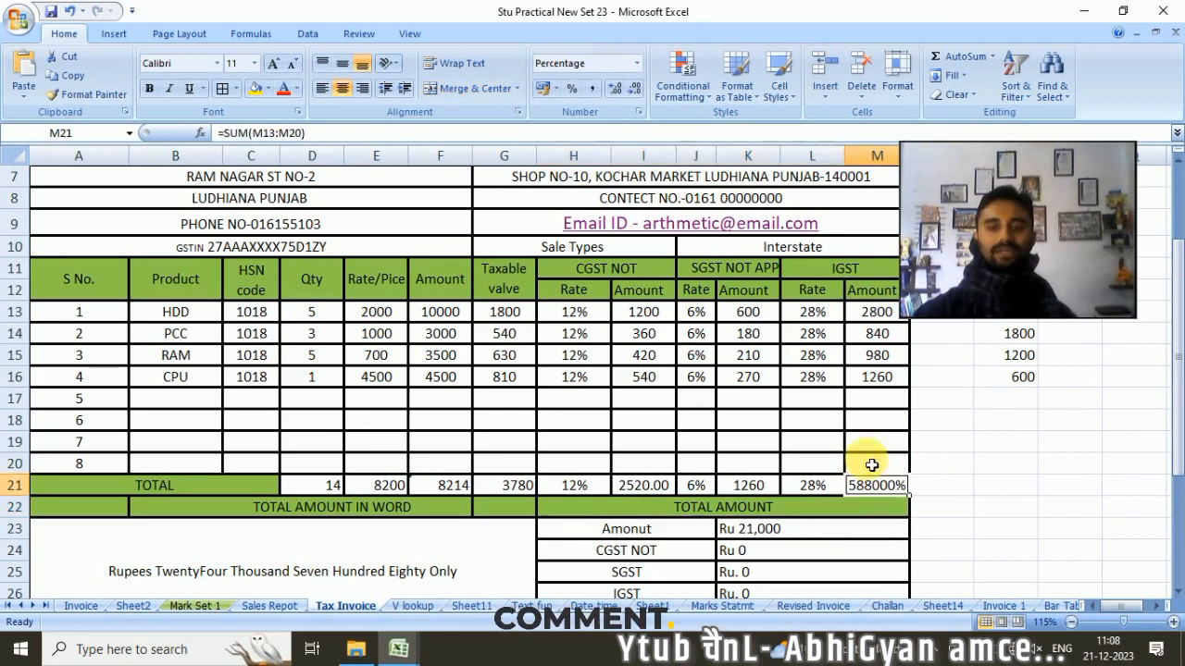
{"action": "left_click", "coordinate": [637, 63]}
{"action": "left_click", "coordinate": [605, 98]}
{"action": "left_click", "coordinate": [996, 472]}
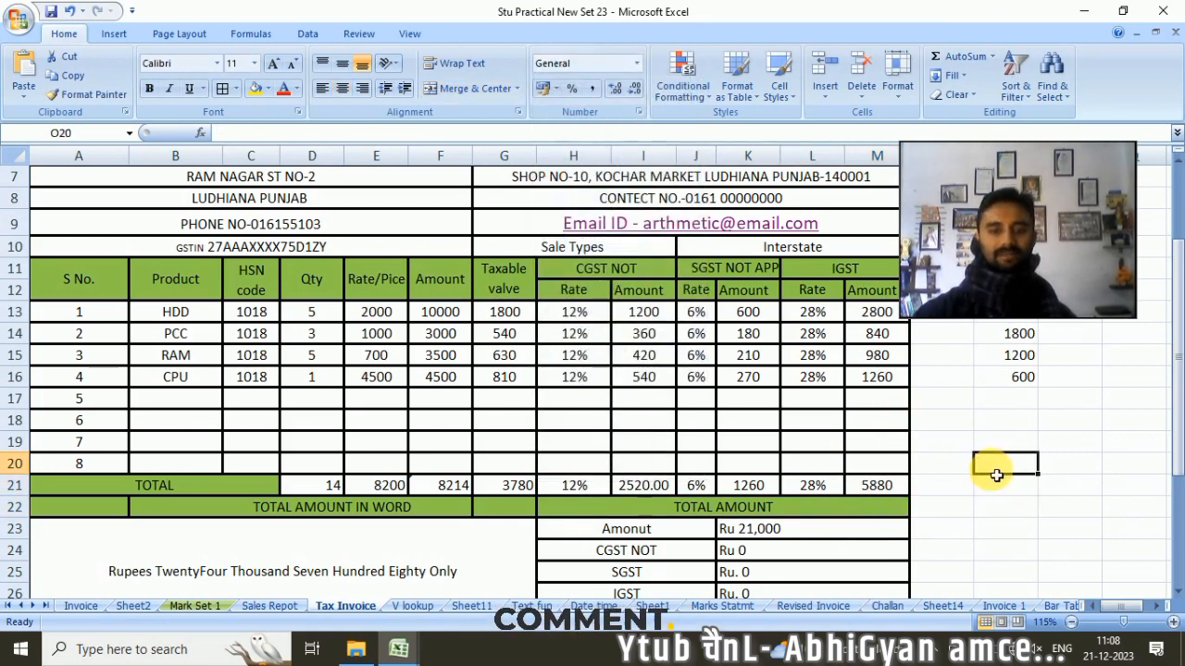
Step: Correct the Amount total in F21 so that its SUM covers F13:F20
{"action": "scroll", "coordinate": [997, 470], "scroll_direction": "down", "scroll_amount": 1}
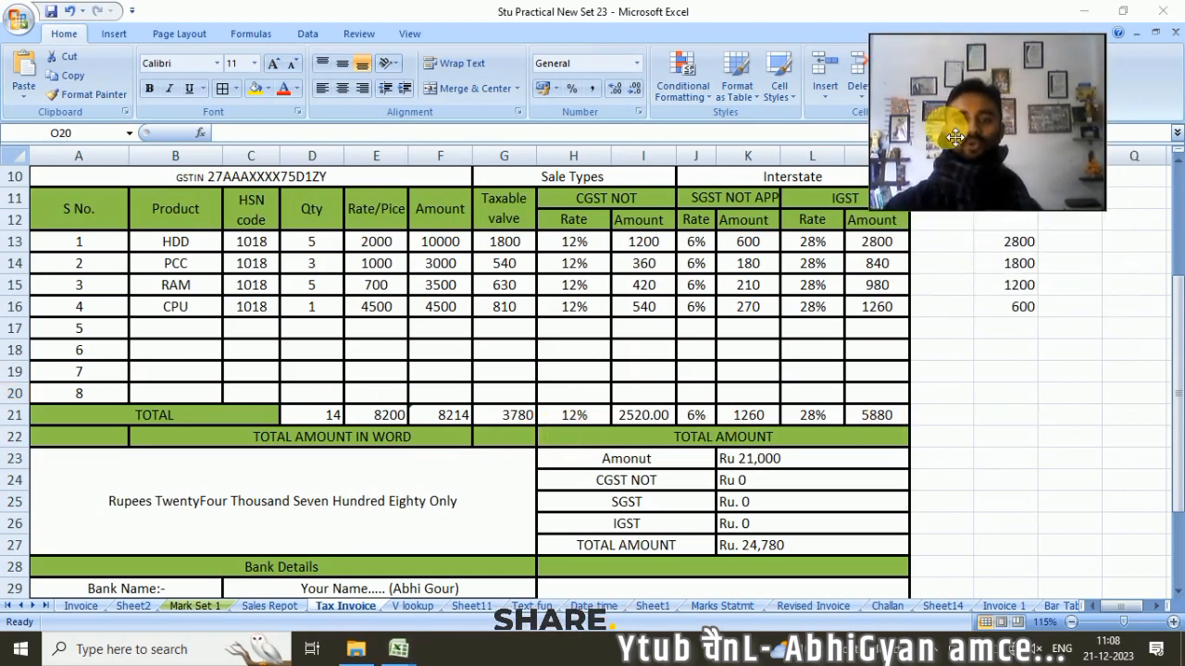
{"action": "left_click", "coordinate": [330, 472]}
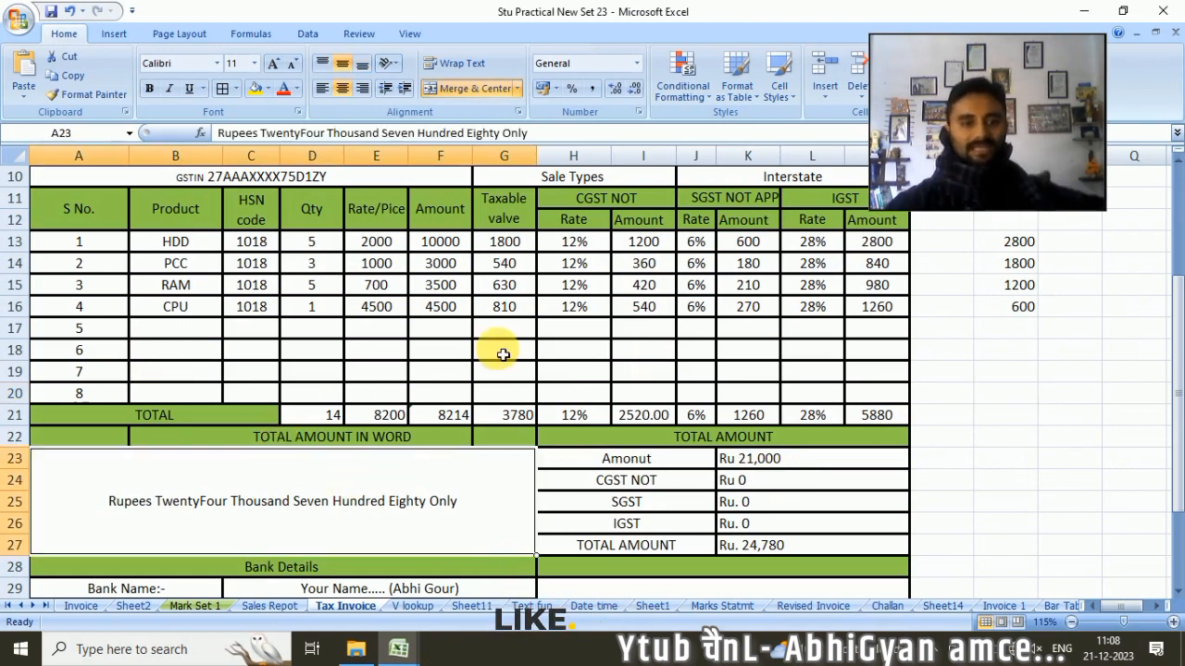
{"action": "left_click", "coordinate": [457, 416]}
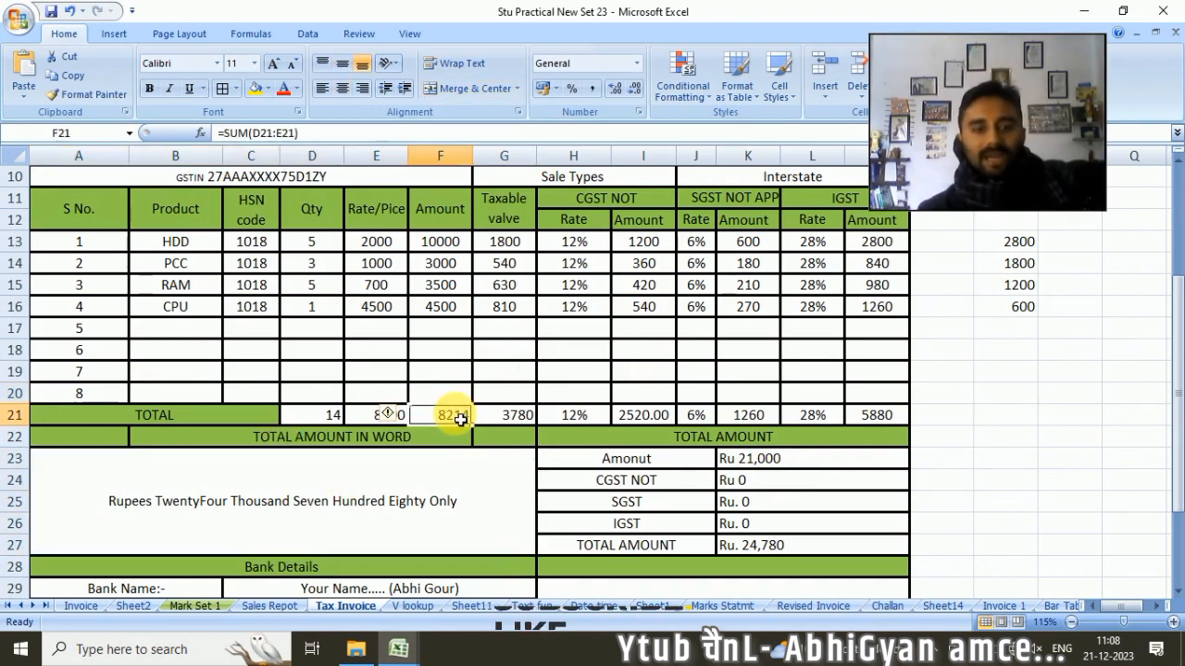
{"action": "double_click", "coordinate": [290, 134]}
{"action": "left_click_drag", "start_coordinate": [434, 243], "coordinate": [459, 394]}
{"action": "key", "text": "Return"}
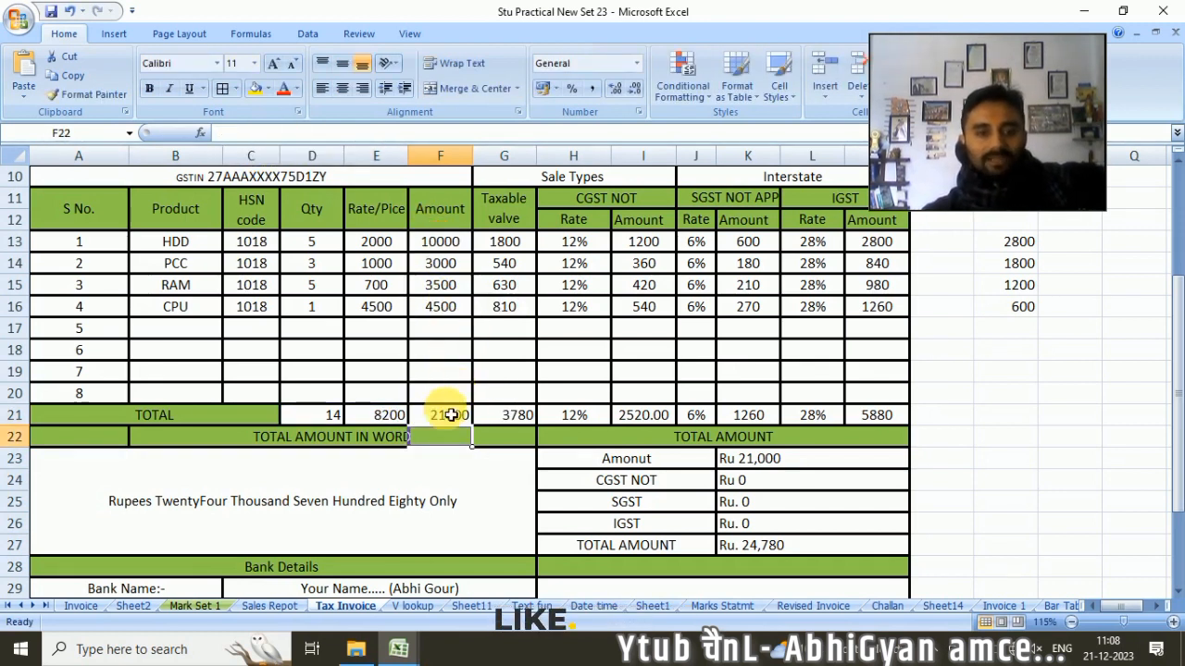
{"action": "left_click", "coordinate": [448, 418]}
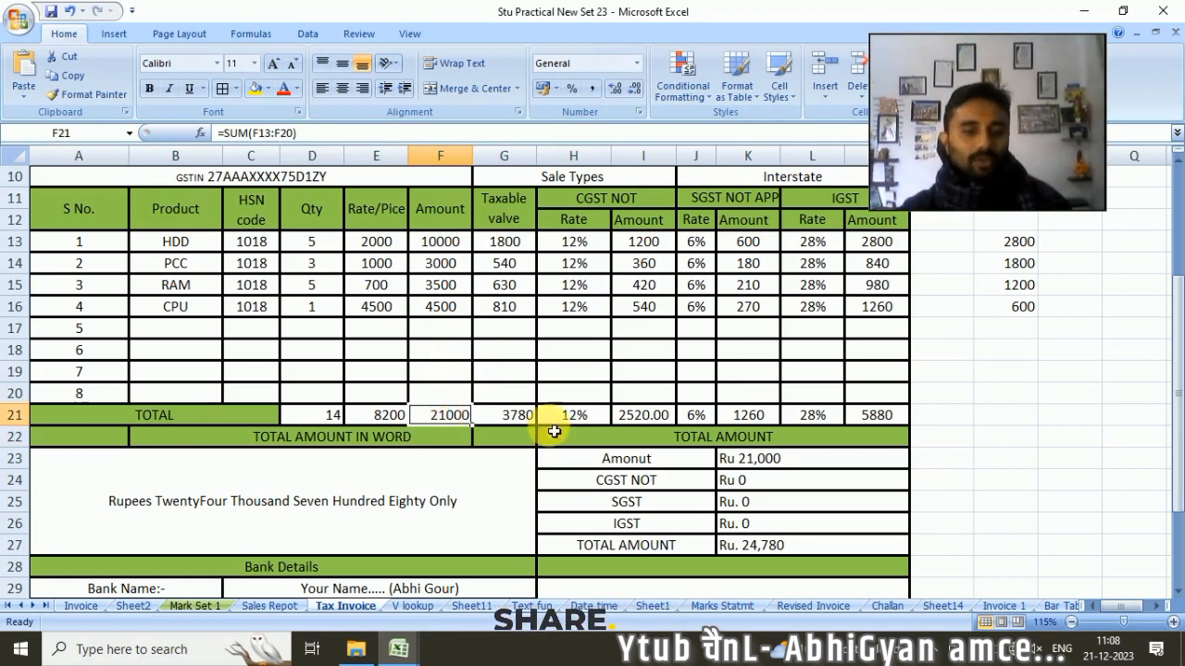
Step: Calculate the CGST in K24 of the TOTAL AMOUNT block as 12% of the amount total, =F21*12%
{"action": "scroll", "coordinate": [596, 469], "scroll_direction": "down", "scroll_amount": 1}
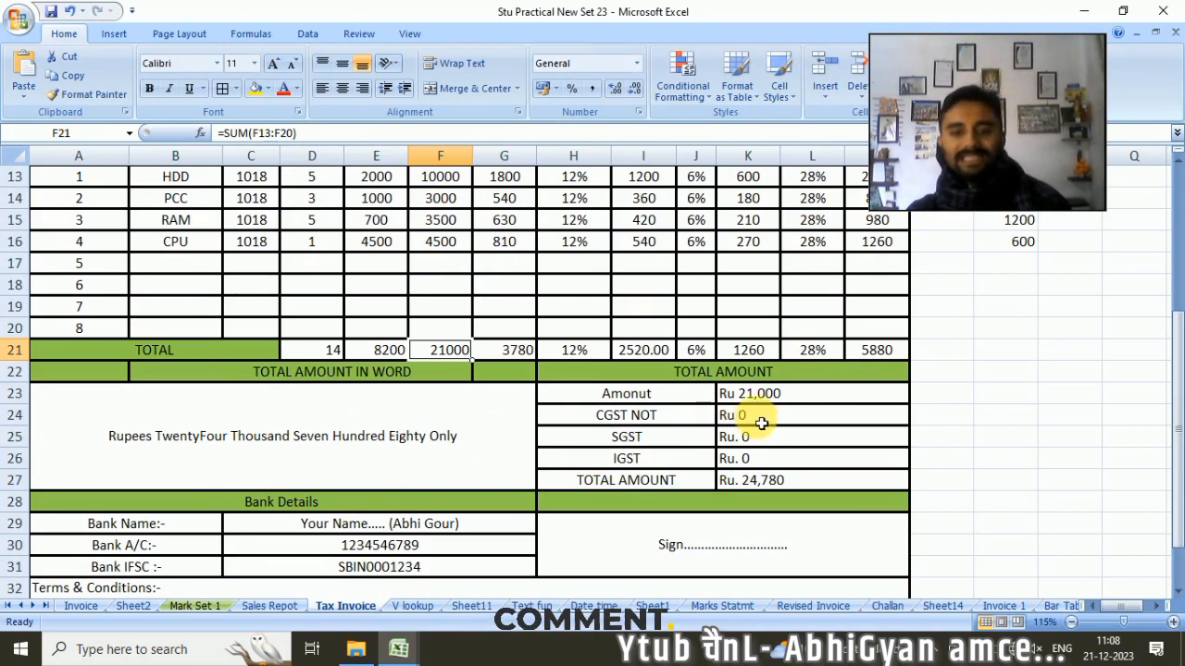
{"action": "scroll", "coordinate": [767, 428], "scroll_direction": "up", "scroll_amount": 1}
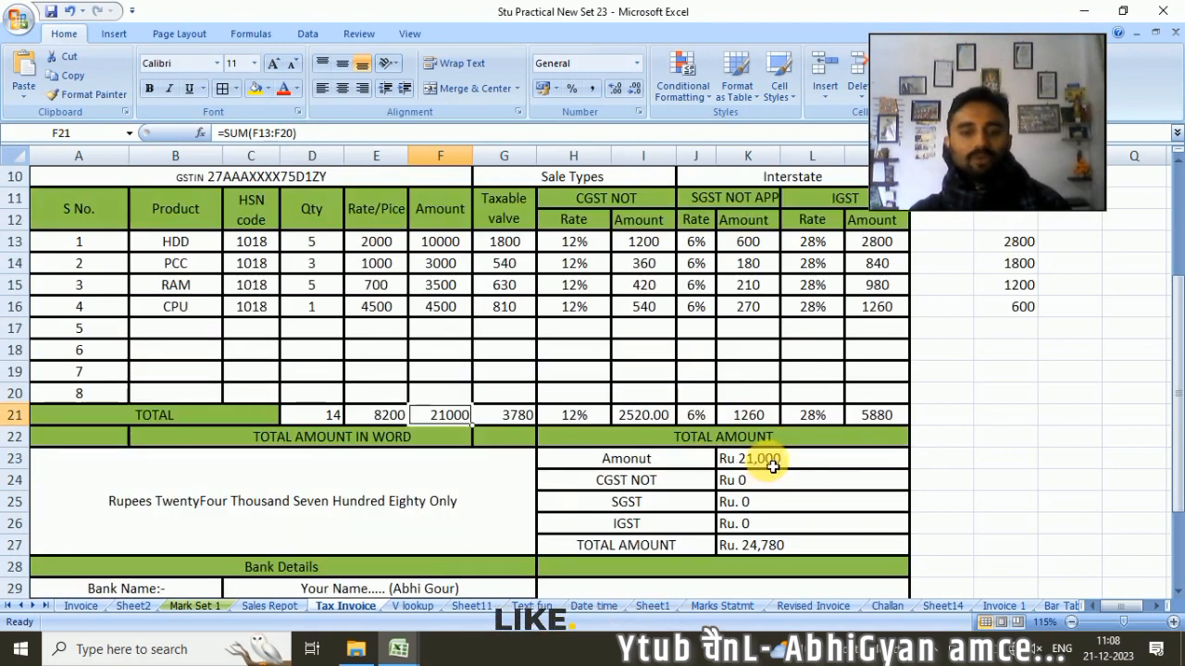
{"action": "left_click", "coordinate": [768, 460]}
{"action": "key", "text": "Down"}
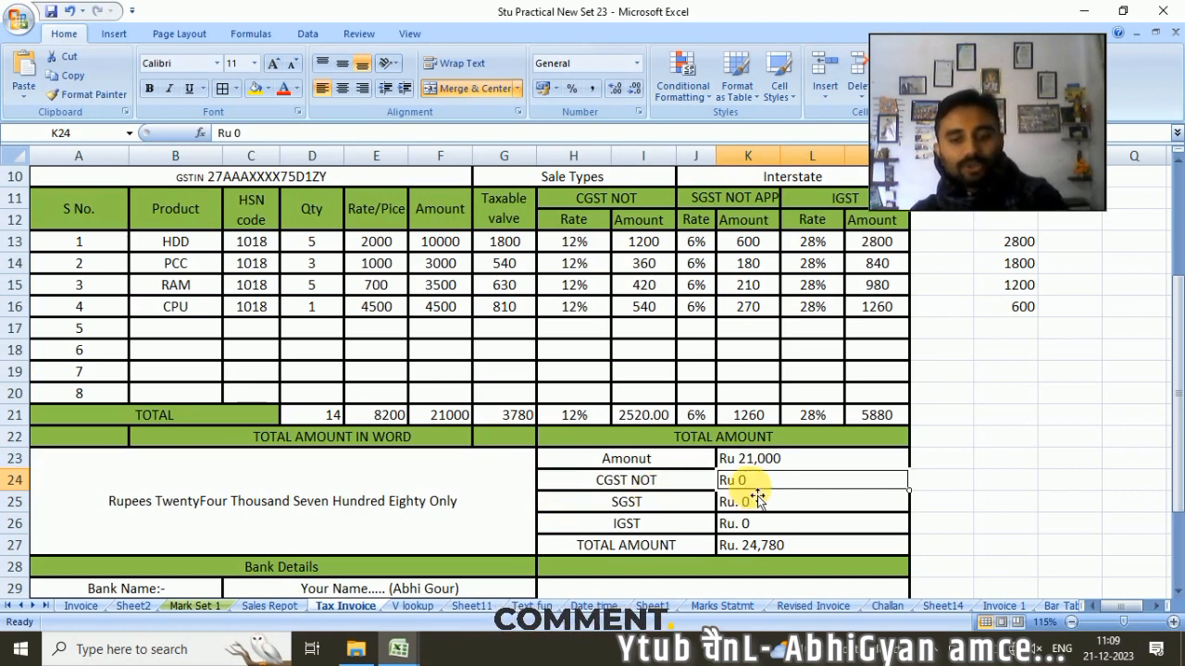
{"action": "type", "text": "="}
{"action": "left_click", "coordinate": [440, 418]}
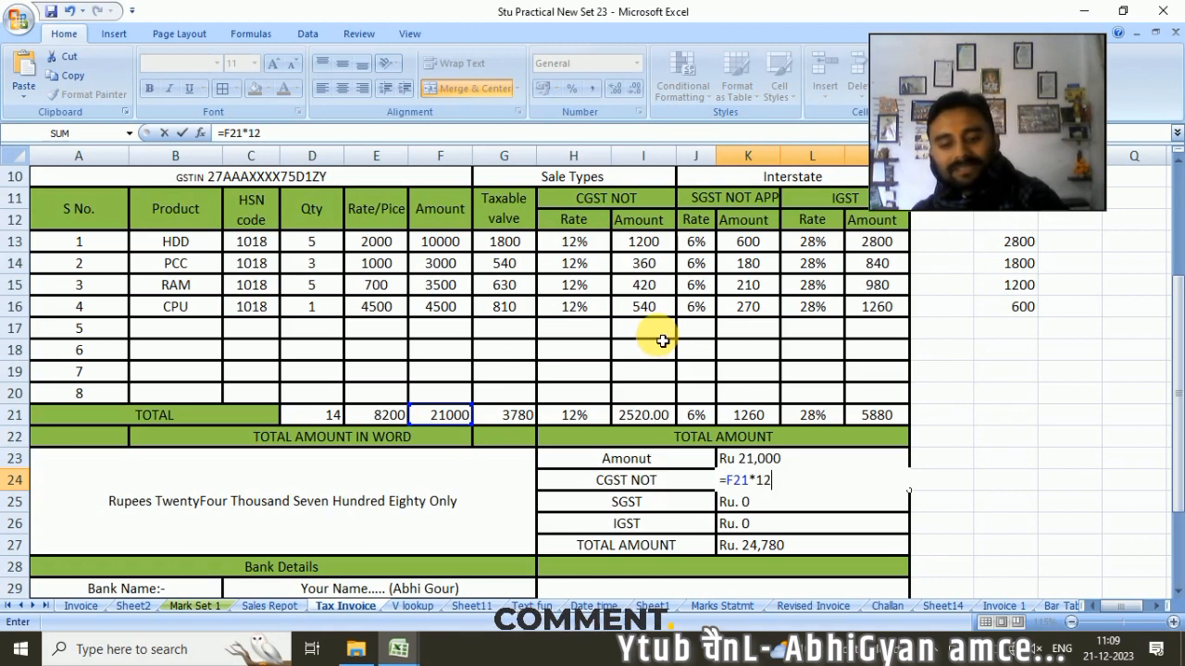
{"action": "key", "text": "Return"}
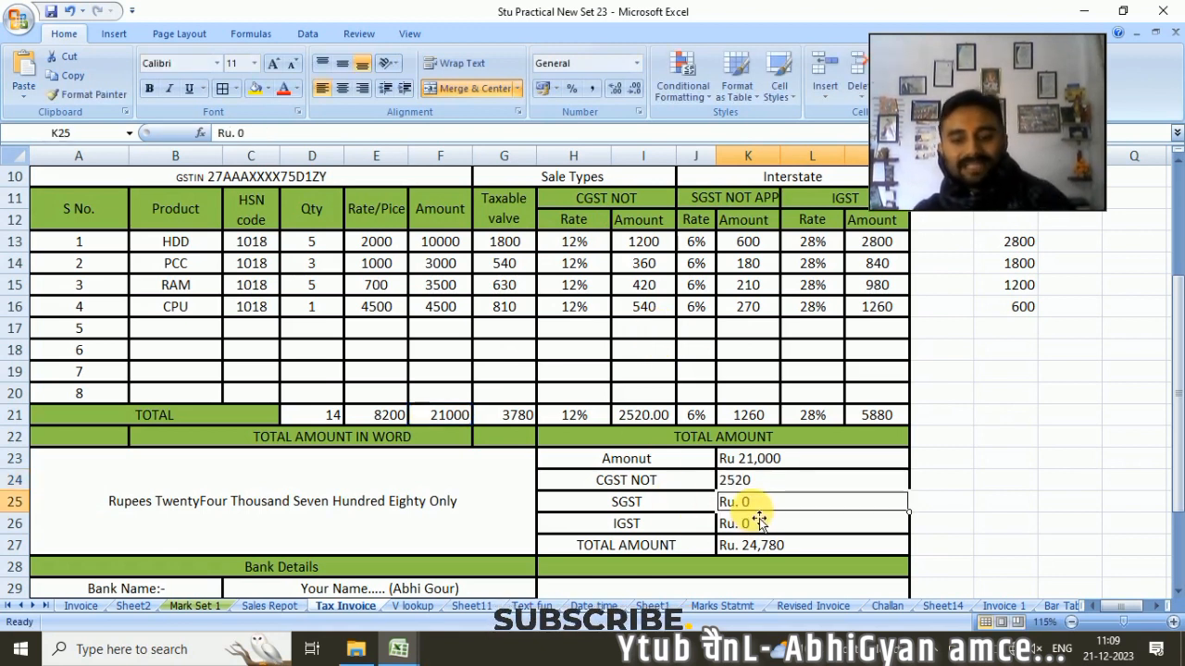
Step: Calculate the SGST in K25 as =F21*6% and the IGST in K26 as =F21*28%
{"action": "type", "text": "="}
{"action": "left_click", "coordinate": [449, 416]}
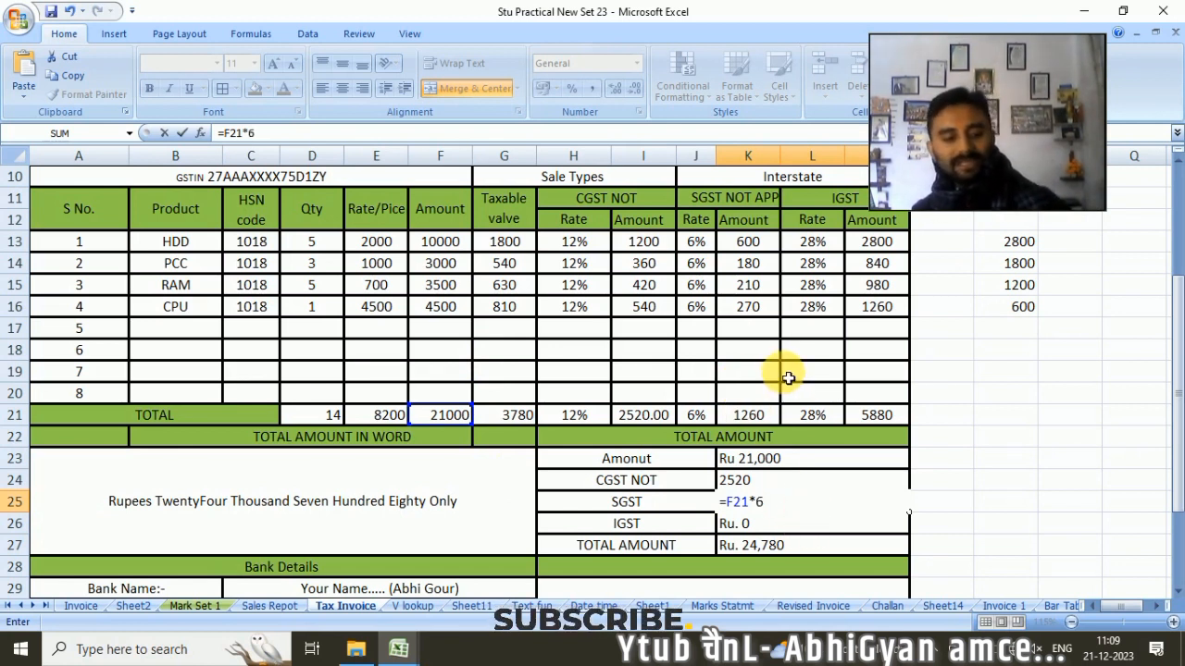
{"action": "key", "text": "Return"}
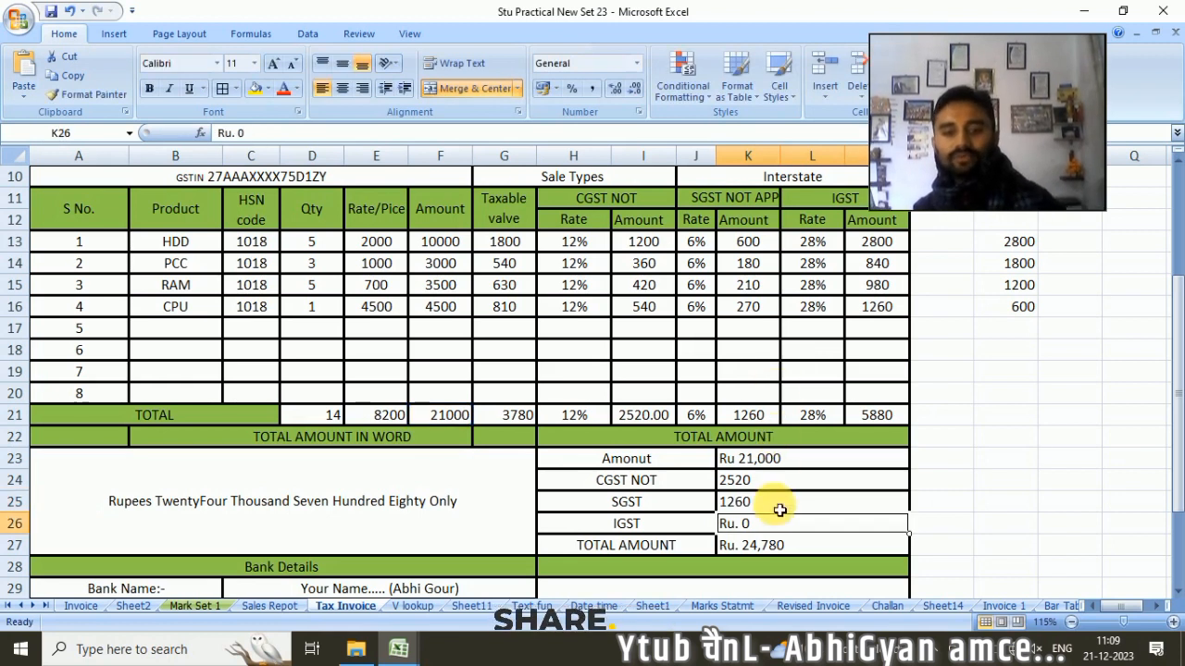
{"action": "type", "text": "="}
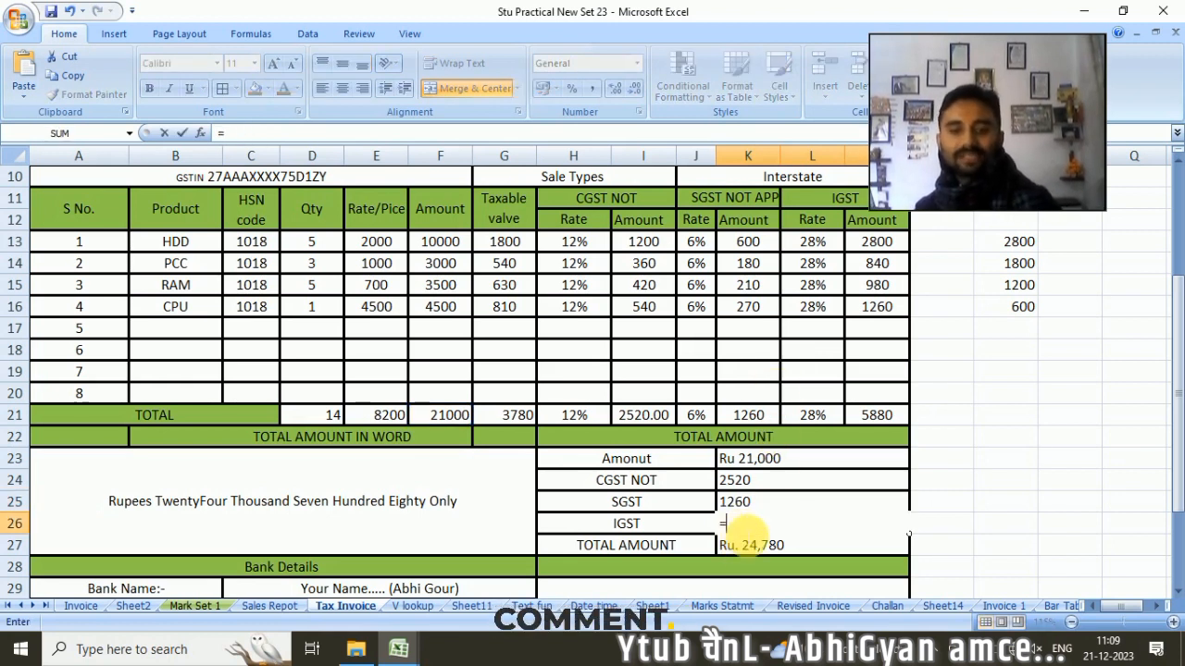
{"action": "left_click", "coordinate": [443, 418]}
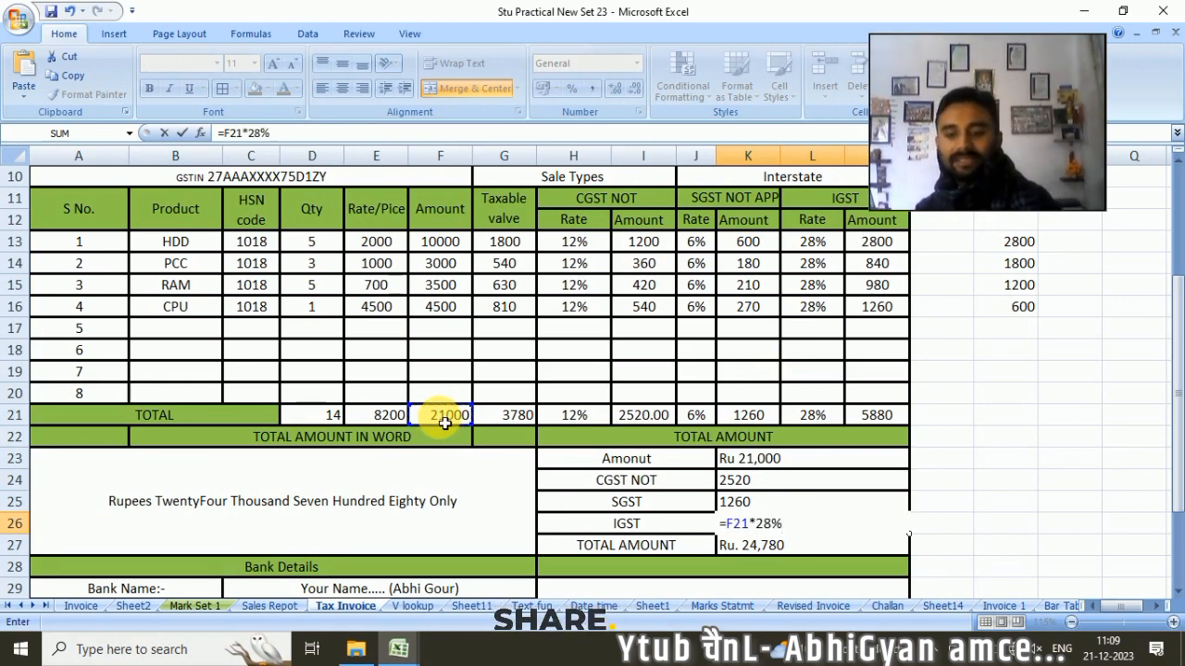
{"action": "type", "text": "*28%"}
{"action": "key", "text": "Return"}
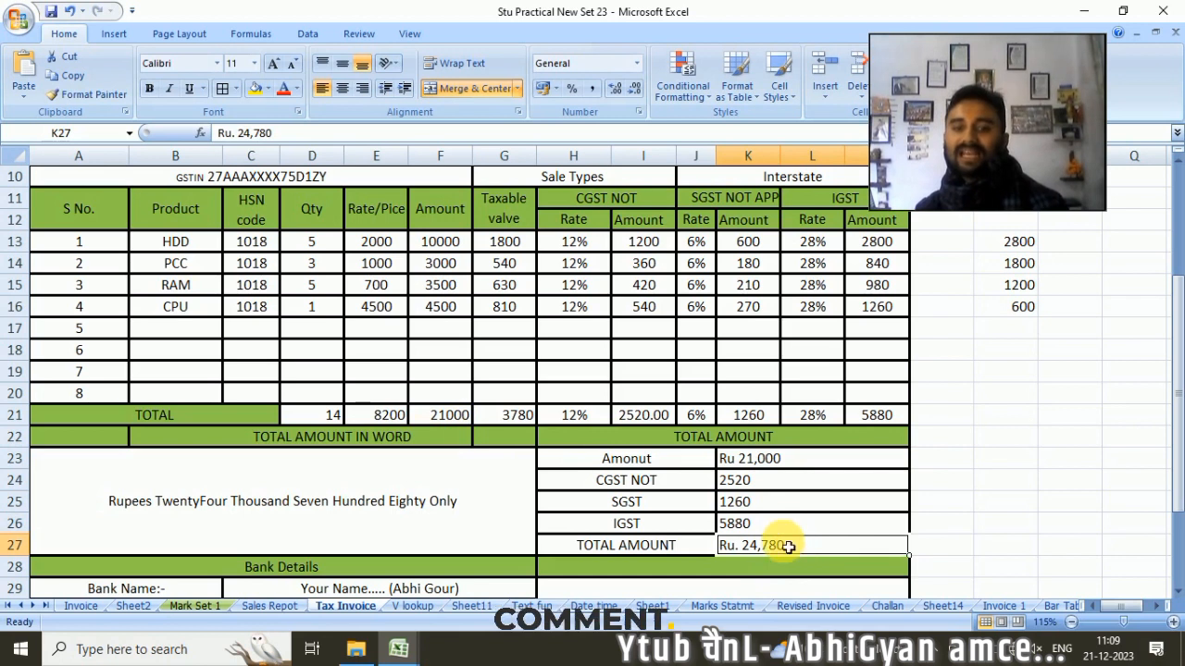
Step: Clear the existing value of the TOTAL AMOUNT cell K27
{"action": "key", "text": "Delete"}
{"action": "left_click", "coordinate": [935, 546]}
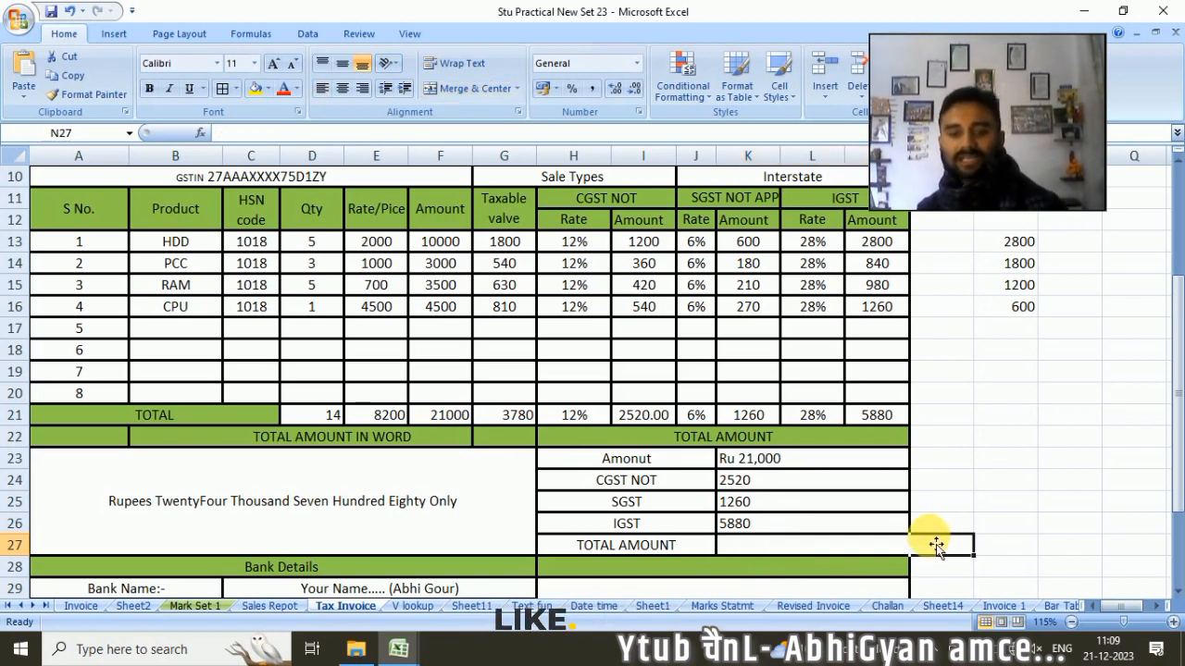
{"action": "left_click", "coordinate": [802, 559]}
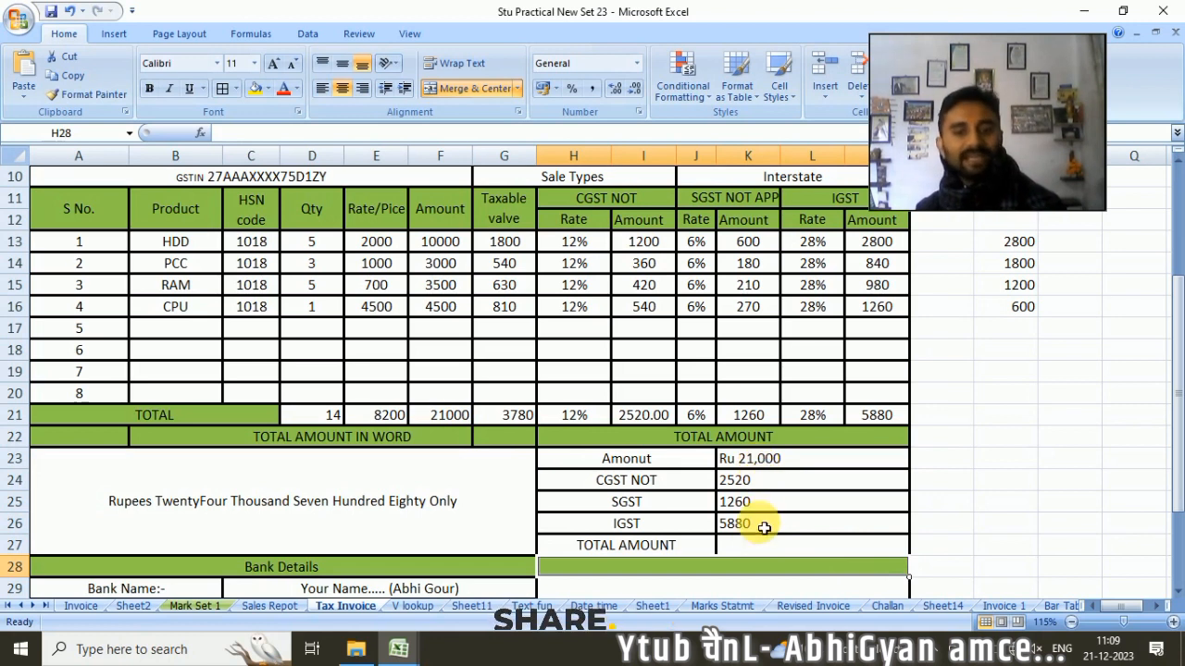
Step: Try adding the three taxes in K27 with =K24+K25+K26, and clear the cell again
{"action": "left_click", "coordinate": [767, 551]}
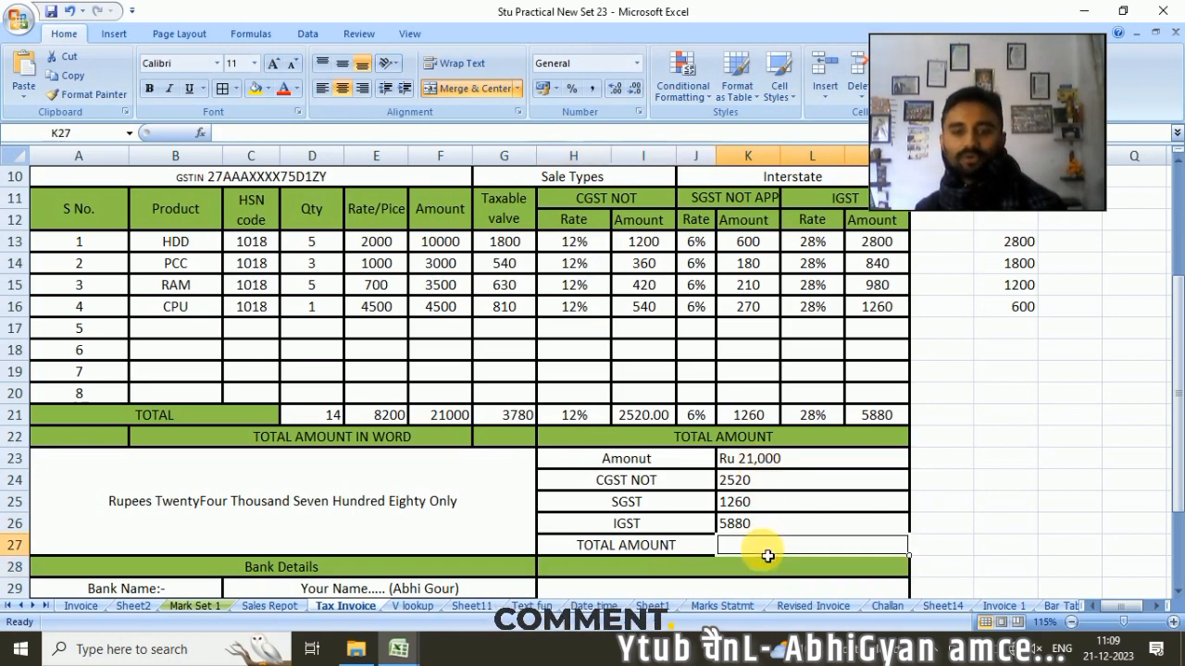
{"action": "scroll", "coordinate": [767, 553], "scroll_direction": "down", "scroll_amount": 1}
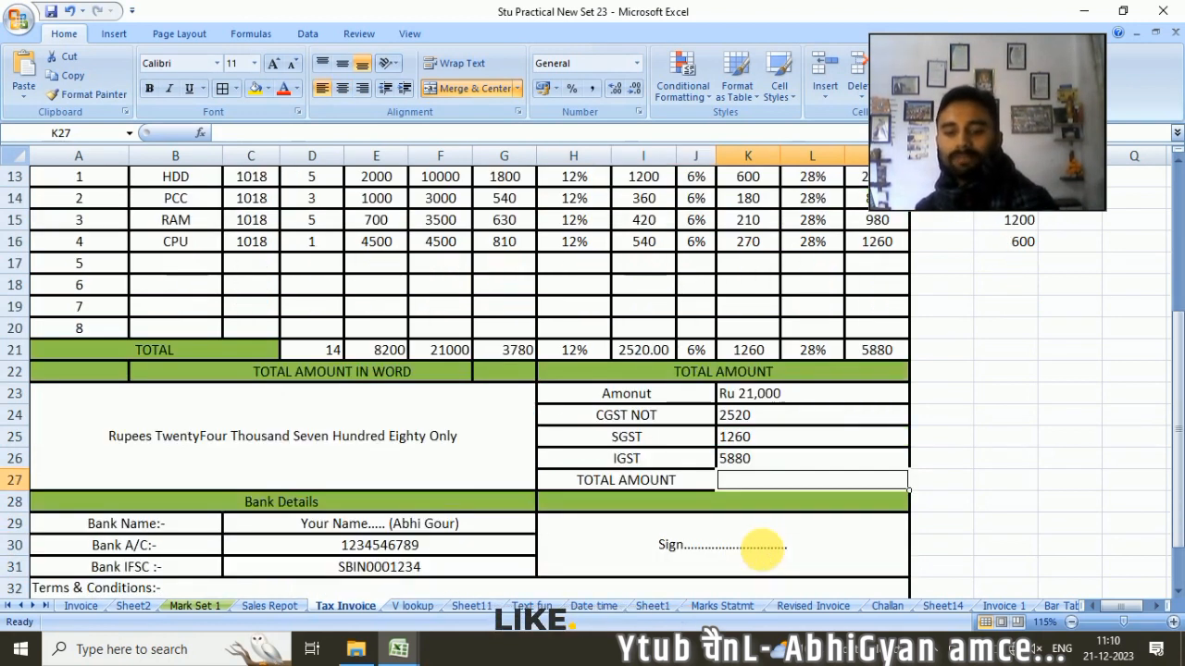
{"action": "type", "text": "="}
{"action": "left_click", "coordinate": [754, 419]}
{"action": "type", "text": "+"}
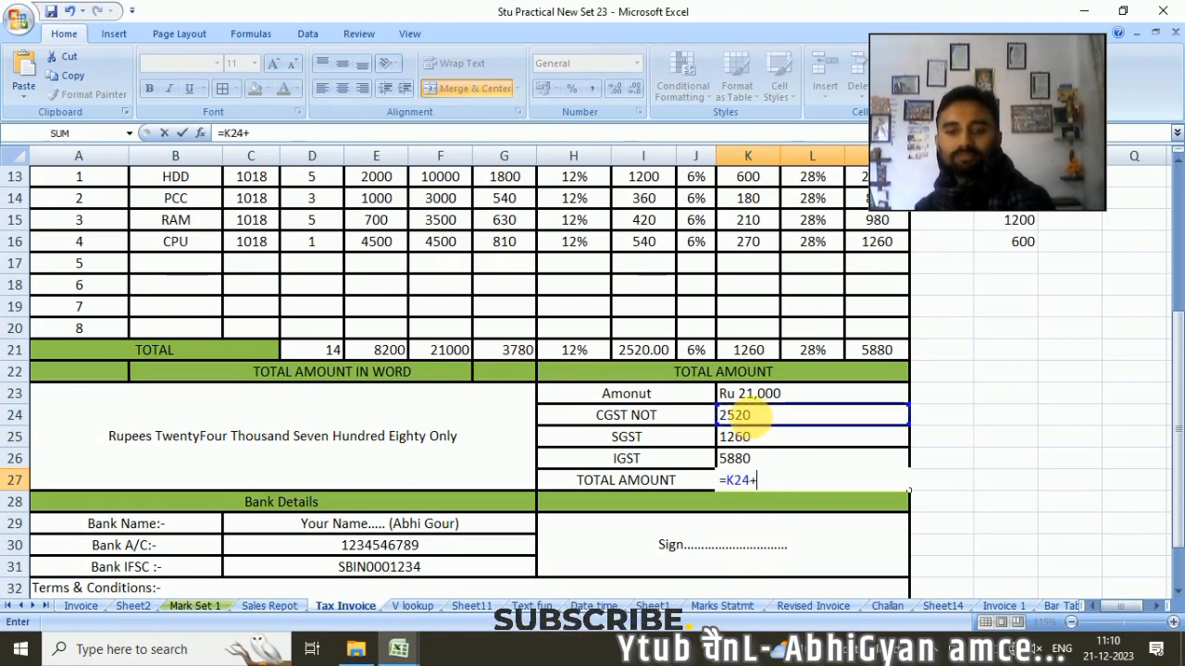
{"action": "left_click", "coordinate": [736, 437]}
{"action": "type", "text": "+"}
{"action": "left_click", "coordinate": [747, 457]}
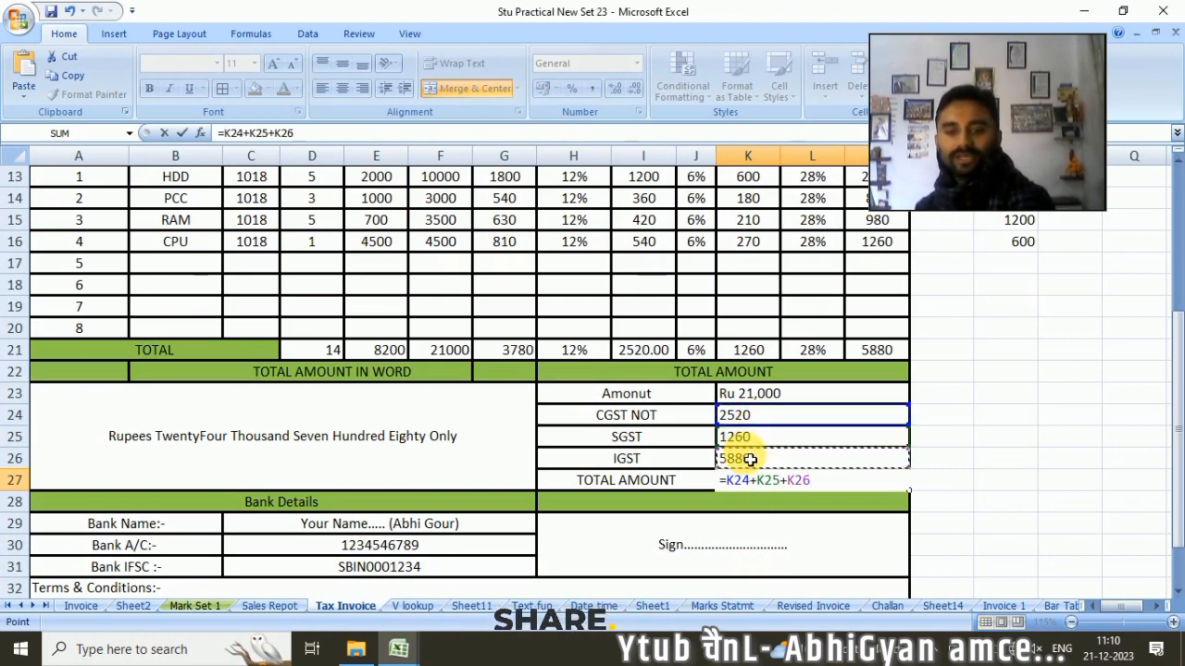
{"action": "key", "text": "Return"}
{"action": "left_click", "coordinate": [770, 479]}
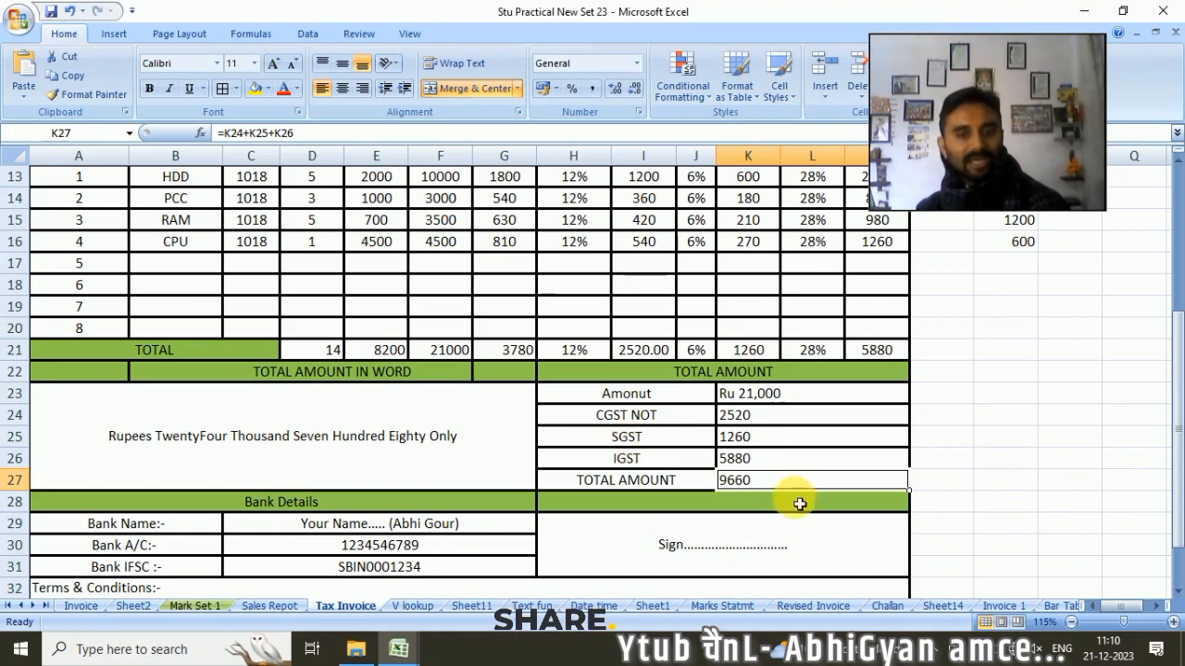
{"action": "key", "text": "Delete"}
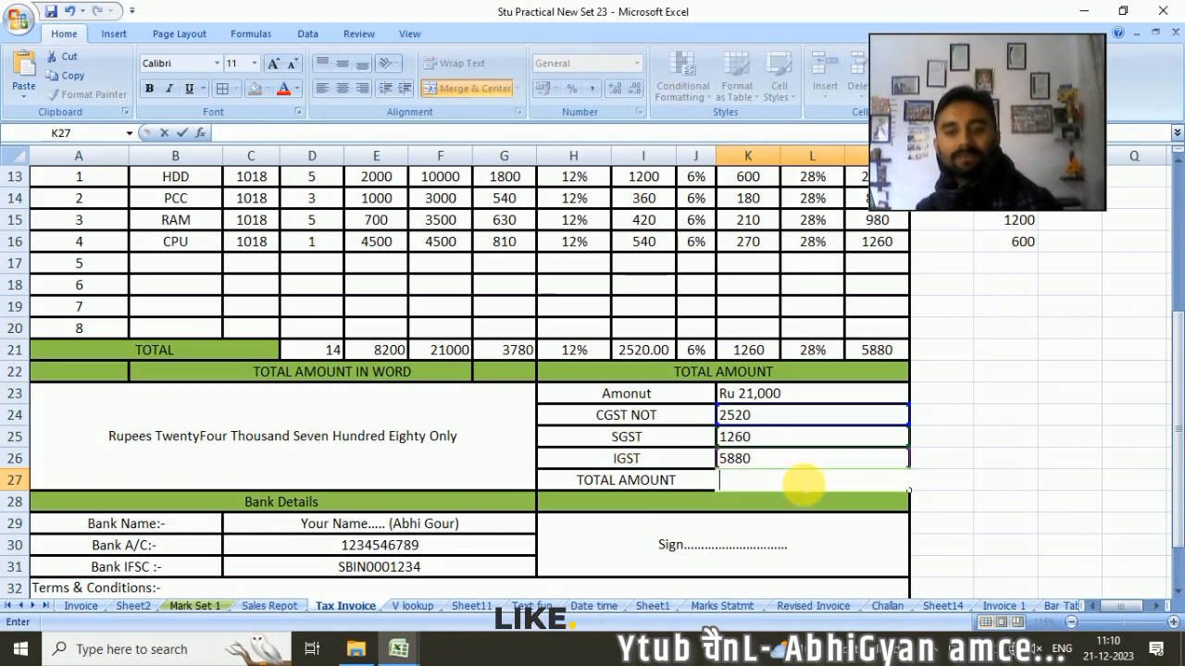
{"action": "left_click", "coordinate": [958, 480]}
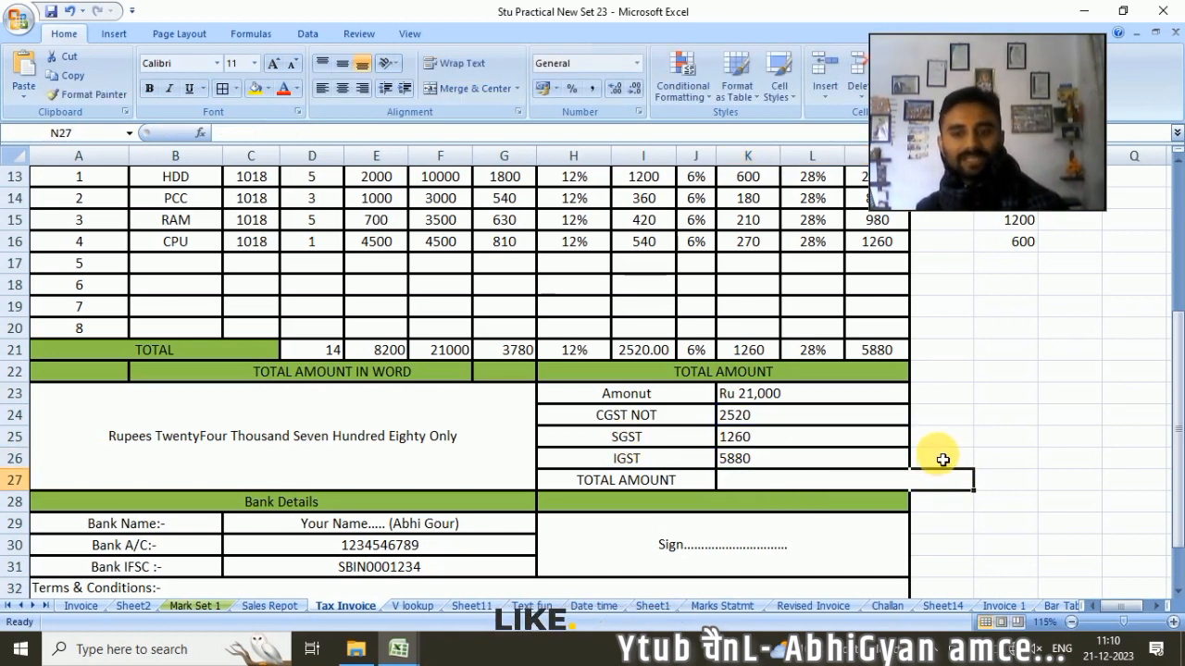
Step: Enter the tax rates 6%, 12% and 28% in N26, O26 and P26 beside the IGST row
{"action": "left_click", "coordinate": [941, 459]}
{"action": "type", "text": "6"}
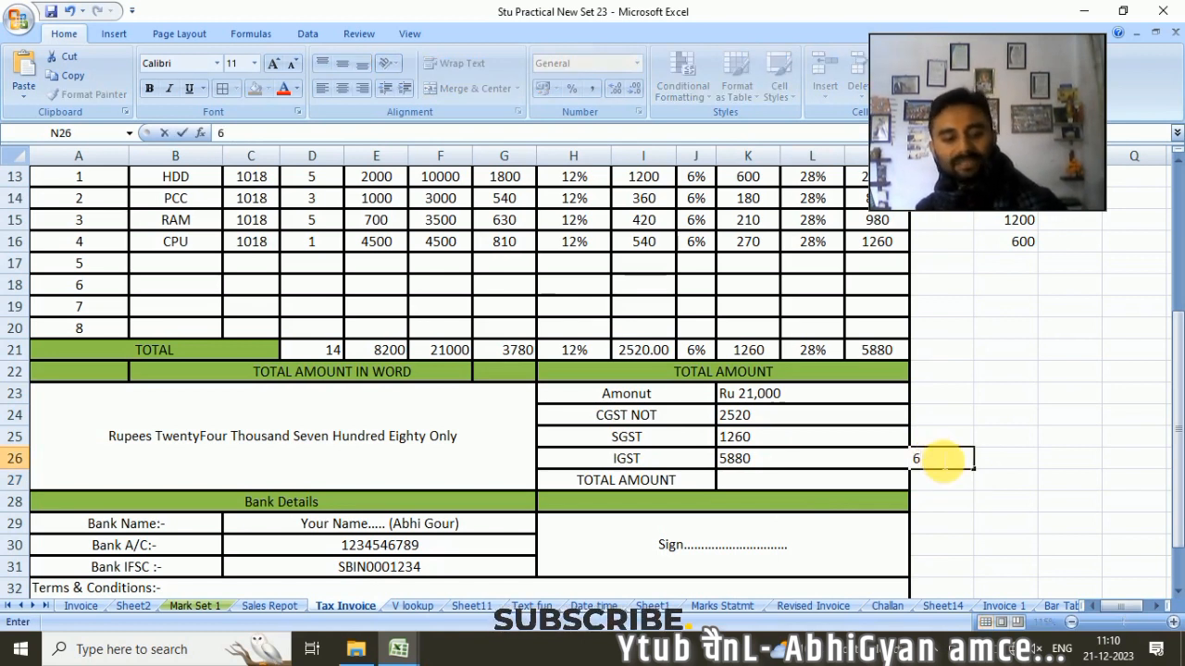
{"action": "type", "text": "%"}
{"action": "key", "text": "Tab"}
{"action": "type", "text": "12%"}
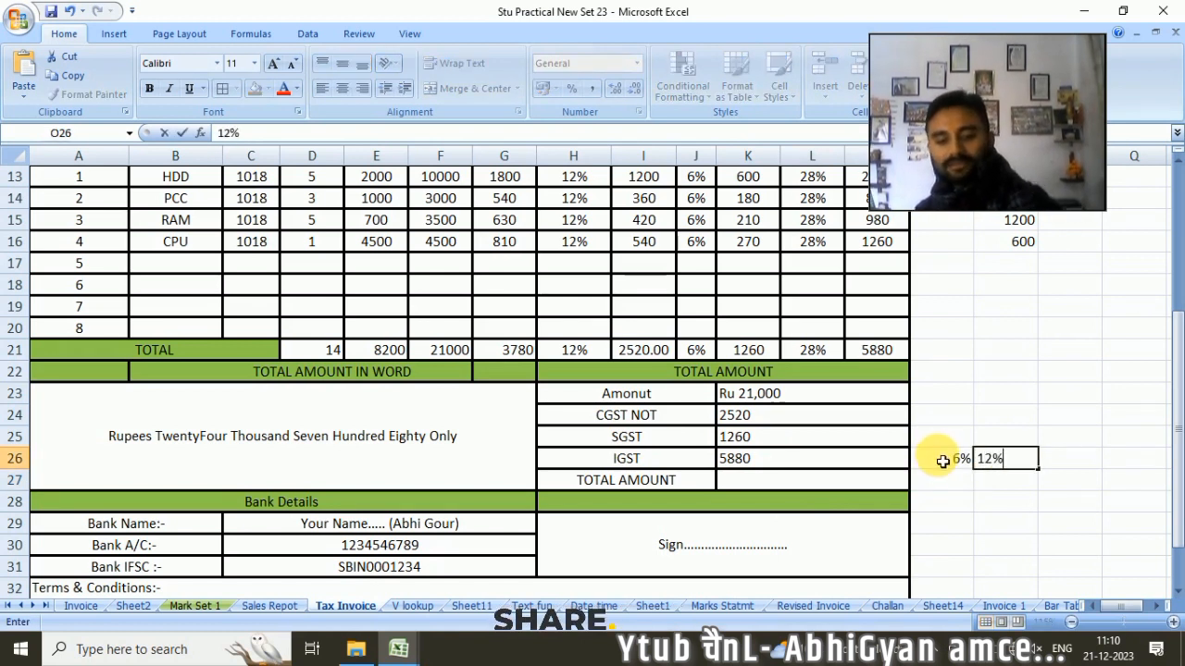
{"action": "key", "text": "Tab"}
{"action": "type", "text": "28"}
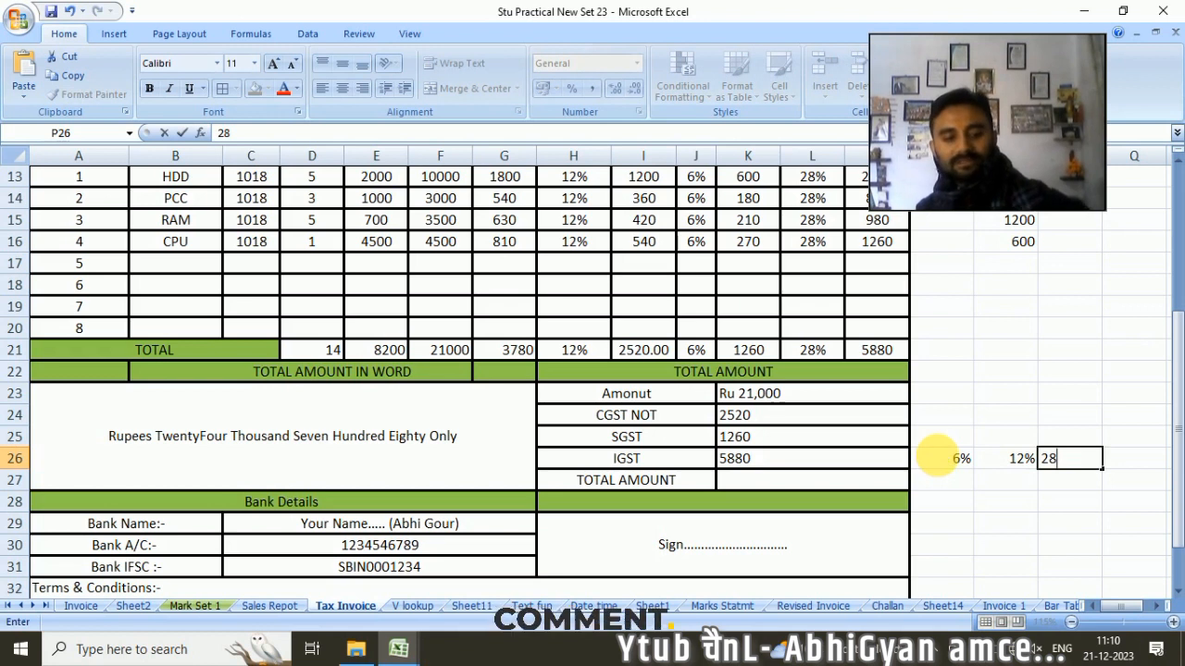
{"action": "type", "text": "%"}
Step: Calculate the amount including 6% tax in N27 by adding the SGST in K25 to the invoice amount
{"action": "left_click", "coordinate": [950, 490]}
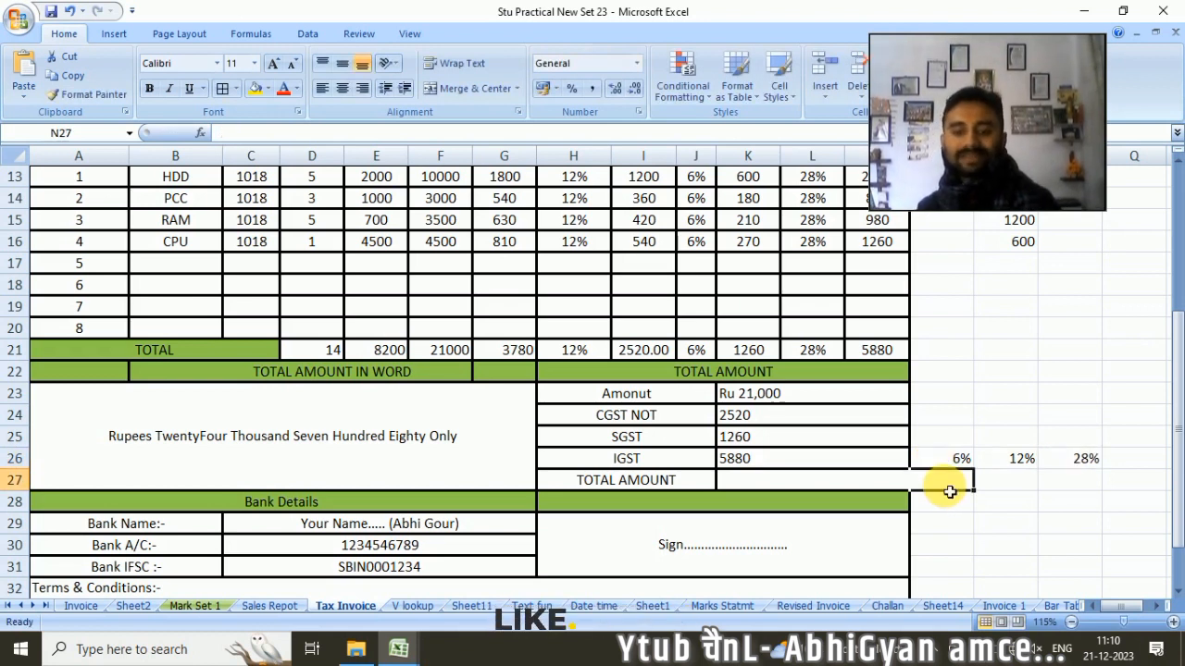
{"action": "type", "text": "="}
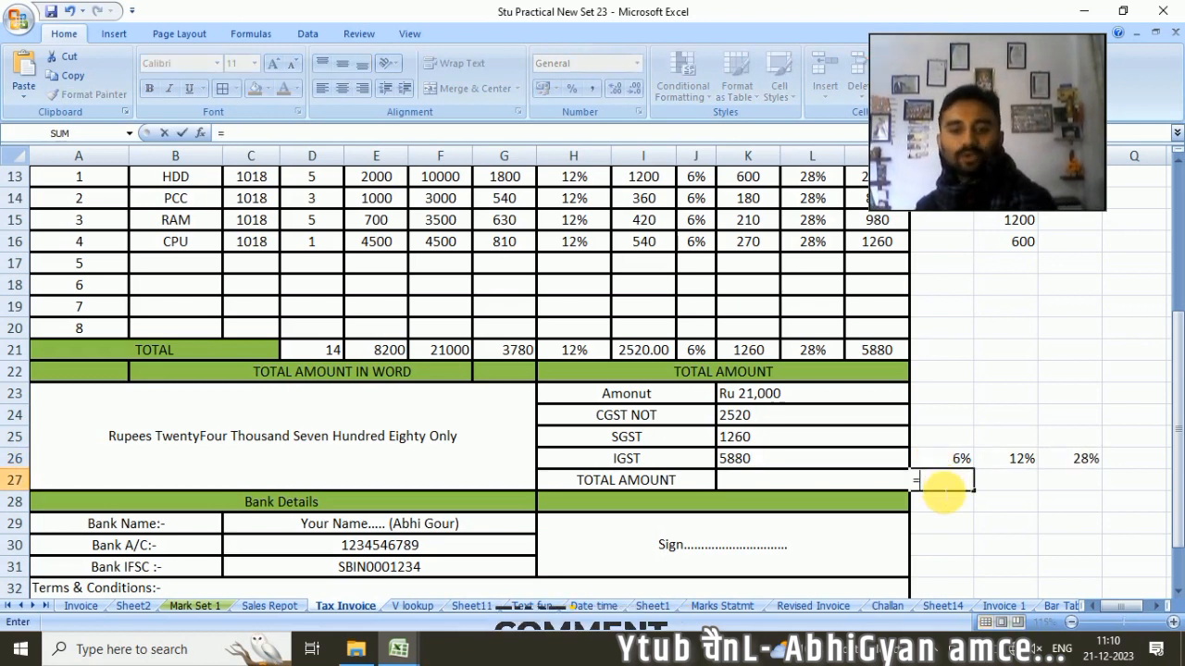
{"action": "left_click", "coordinate": [783, 446]}
{"action": "type", "text": "+"}
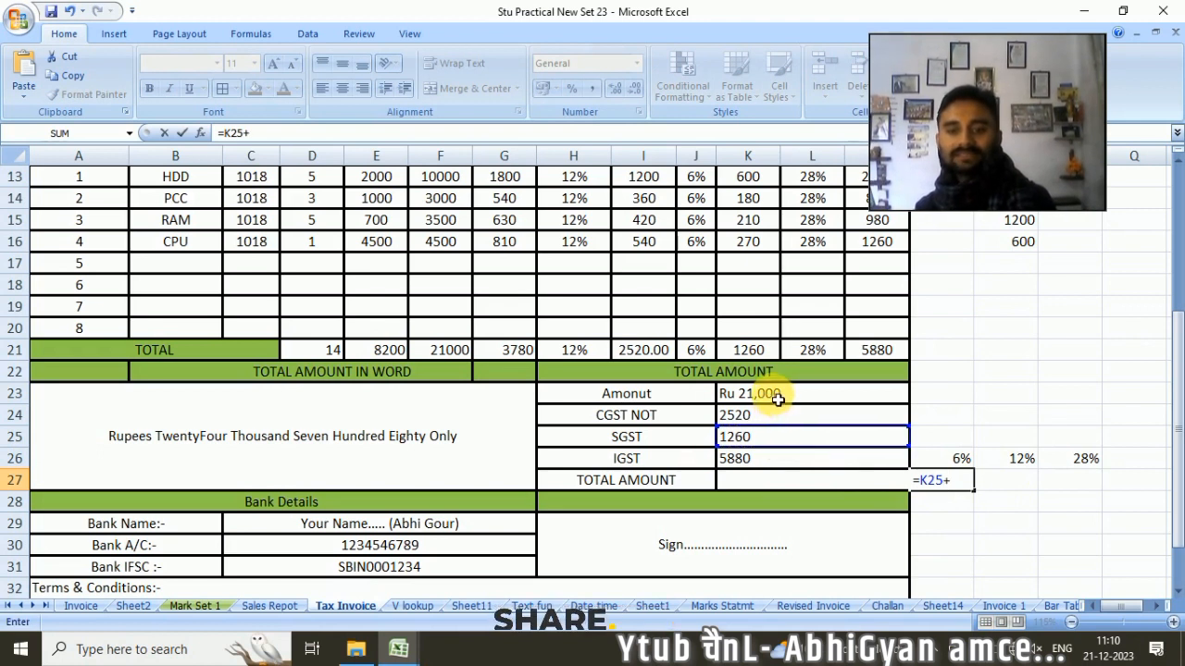
{"action": "key", "text": "Return"}
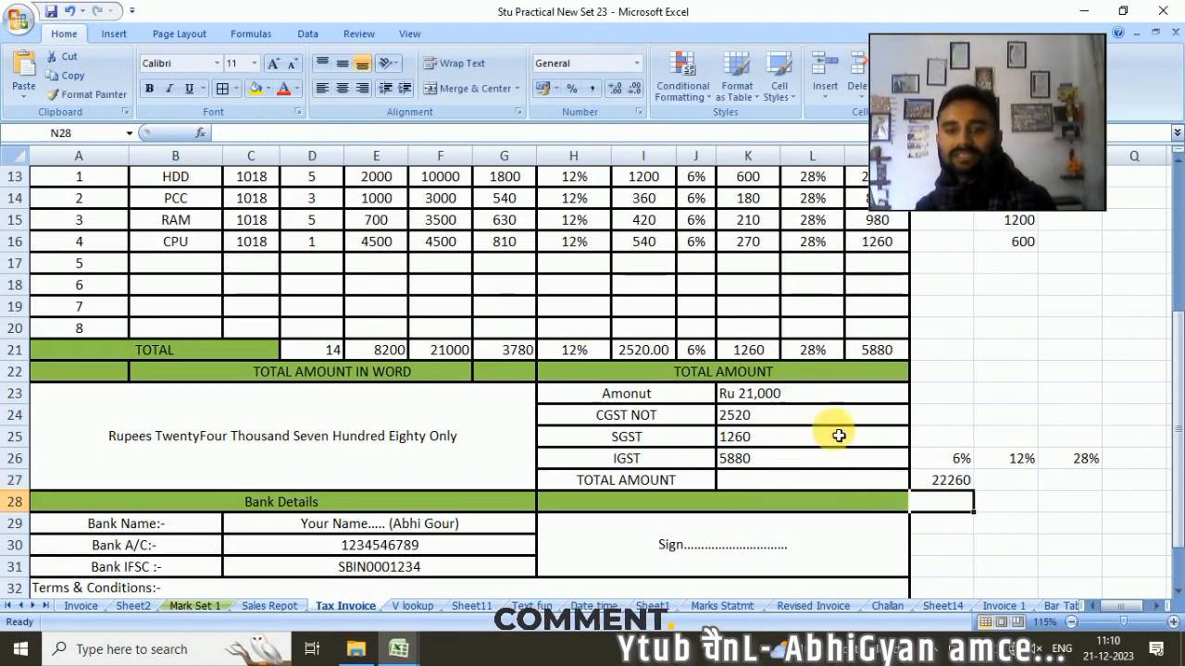
Step: Calculate the amount including 12% tax in O27 as =F21+K24
{"action": "left_click", "coordinate": [1025, 480]}
{"action": "type", "text": "="}
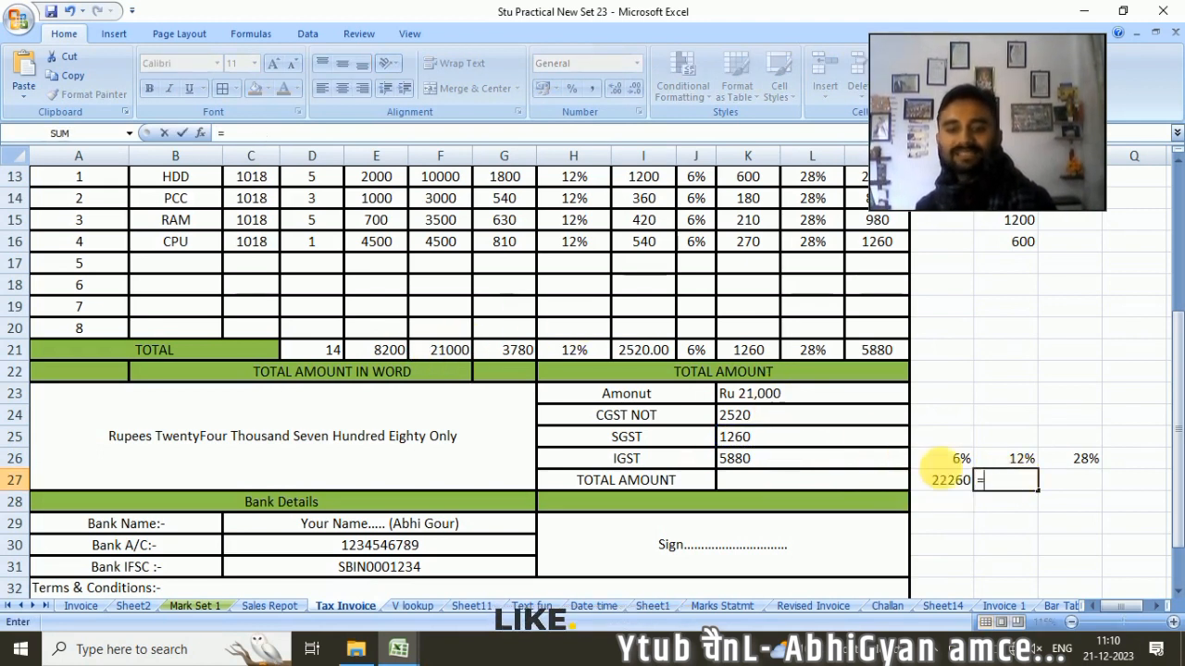
{"action": "left_click", "coordinate": [451, 352]}
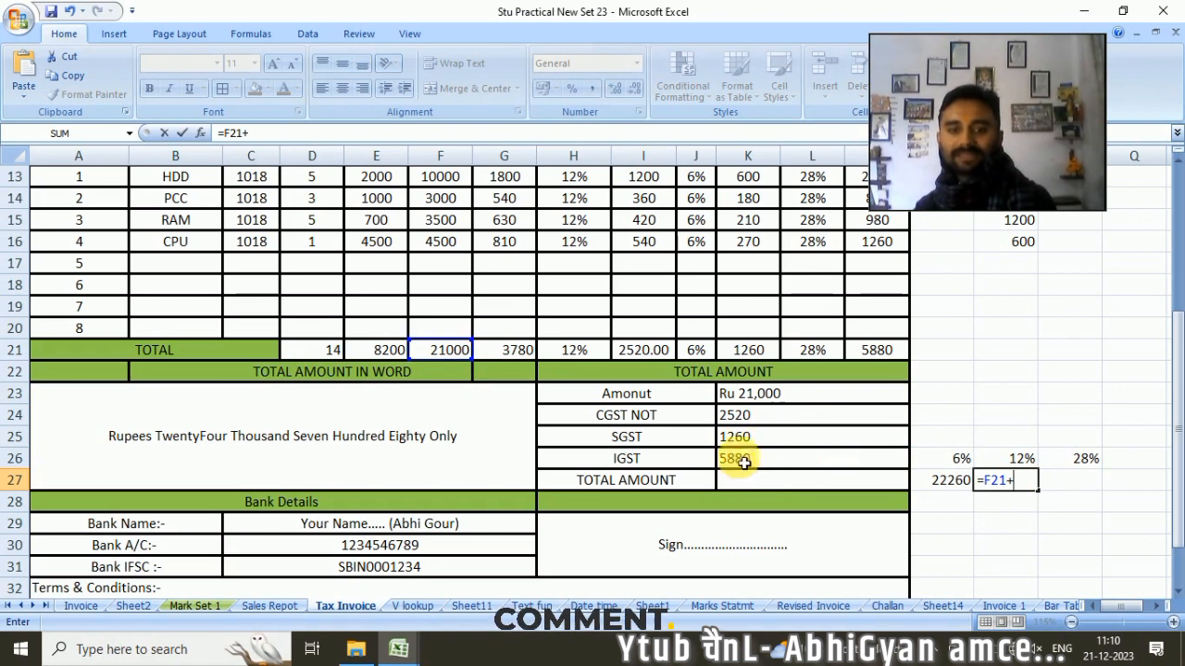
{"action": "left_click", "coordinate": [749, 420]}
{"action": "key", "text": "Return"}
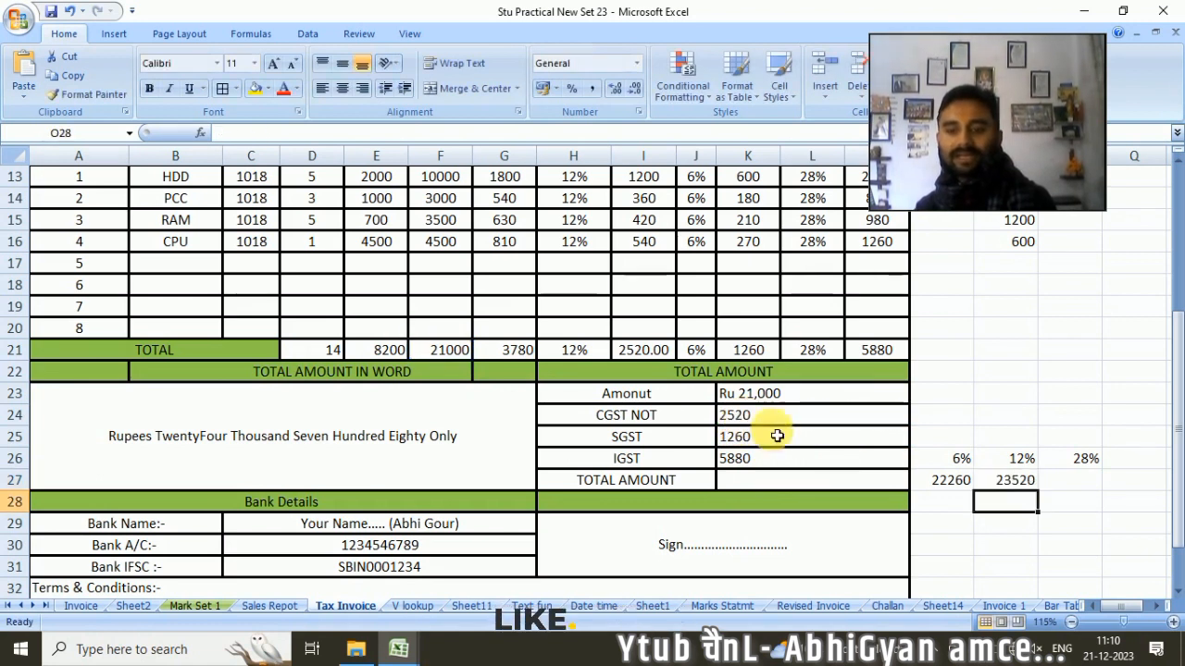
Step: Calculate the amount including 28% tax in P27 as =F21+K26
{"action": "left_click", "coordinate": [1089, 486]}
{"action": "type", "text": "="}
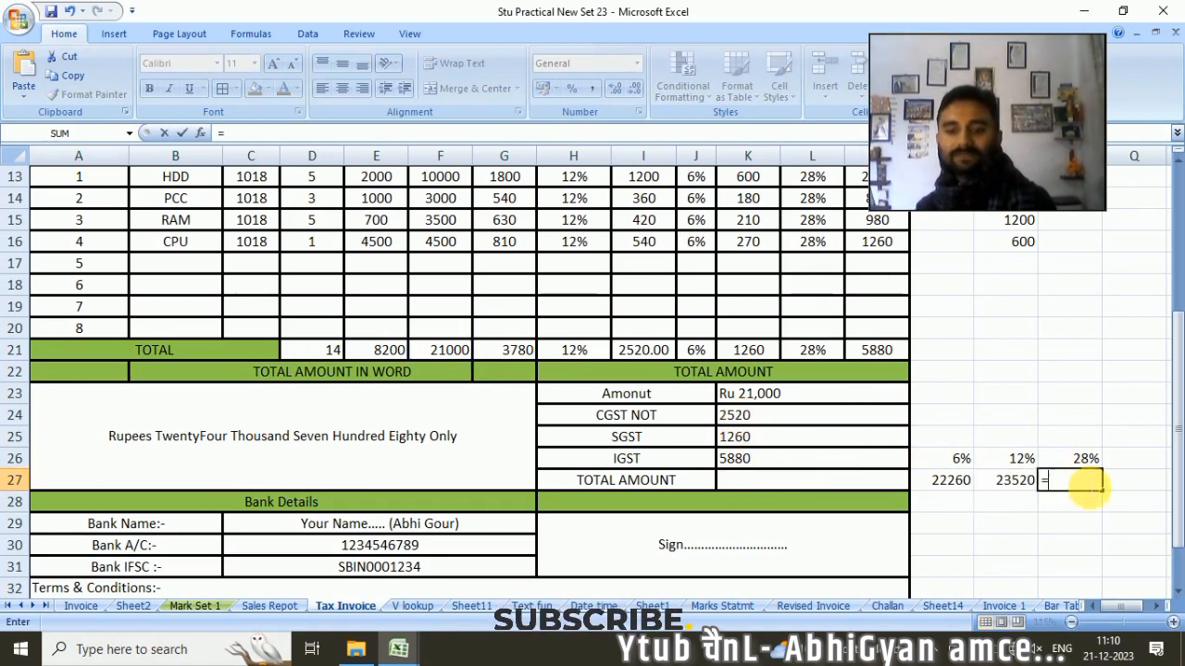
{"action": "left_click", "coordinate": [451, 350]}
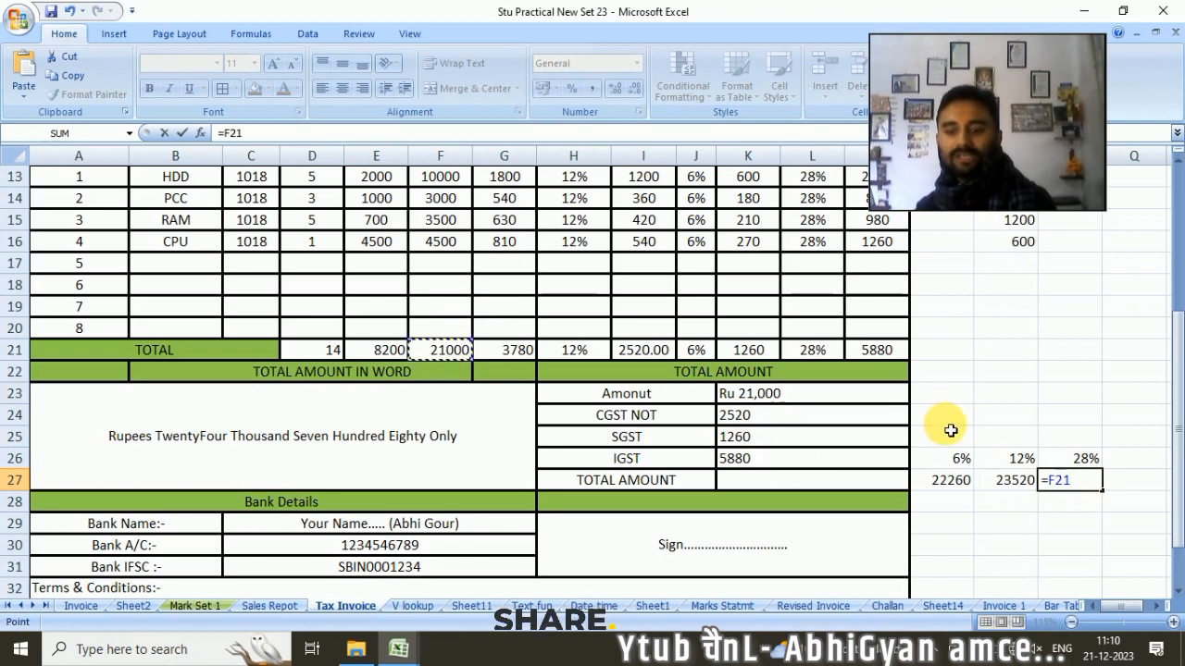
{"action": "type", "text": "+"}
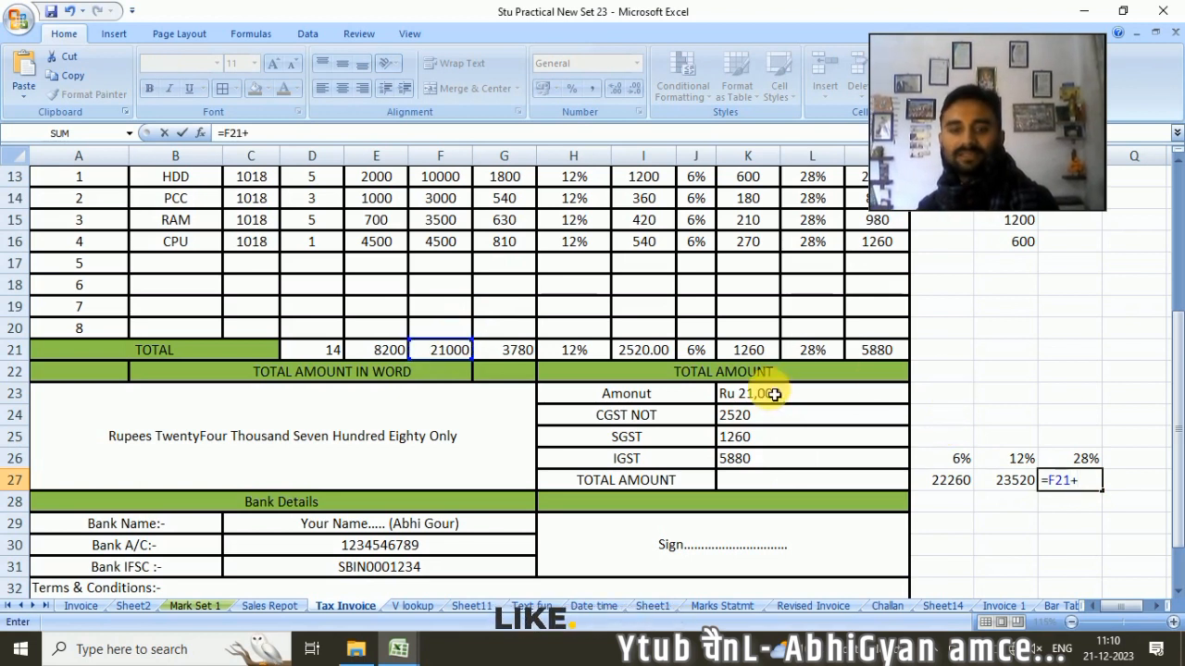
{"action": "left_click", "coordinate": [755, 460]}
{"action": "key", "text": "Return"}
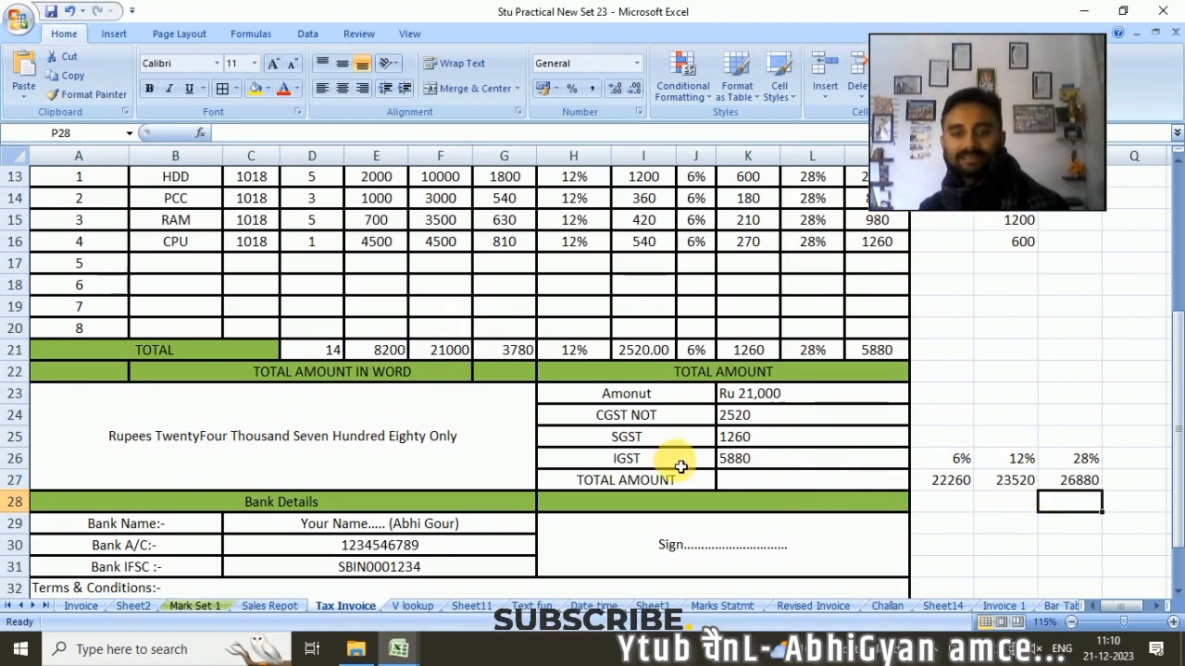
Step: Fill the TOTAL AMOUNT cell K27 with =F21+K24, the invoice amount plus CGST
{"action": "left_click", "coordinate": [814, 486]}
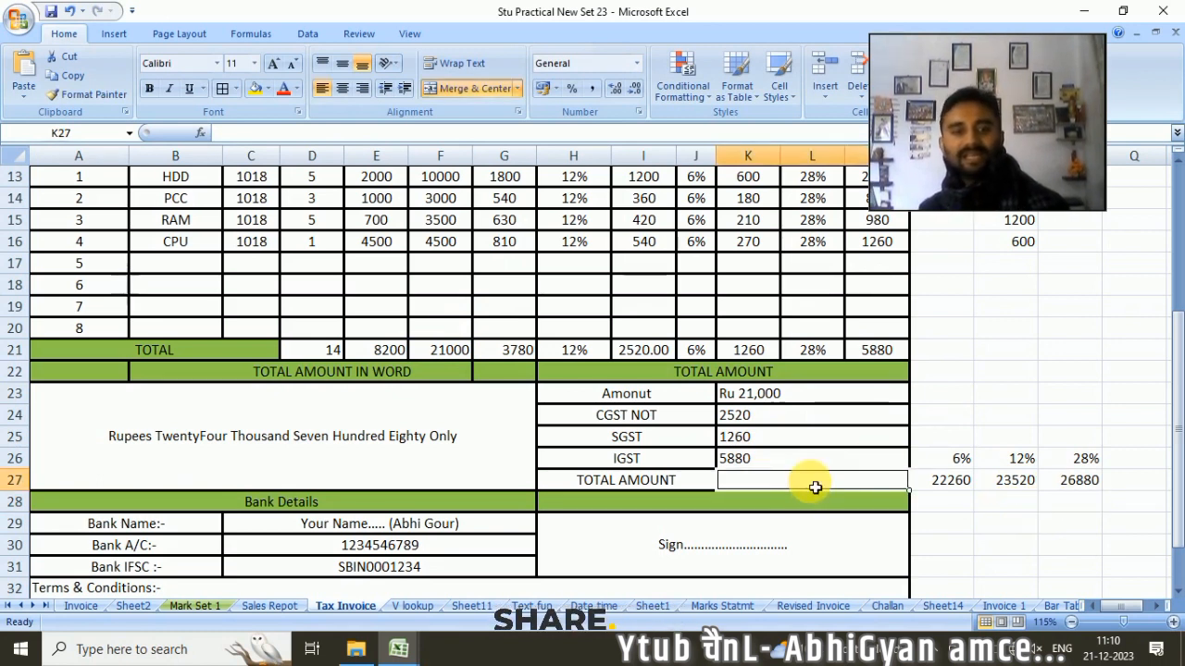
{"action": "scroll", "coordinate": [520, 320], "scroll_direction": "up", "scroll_amount": 3}
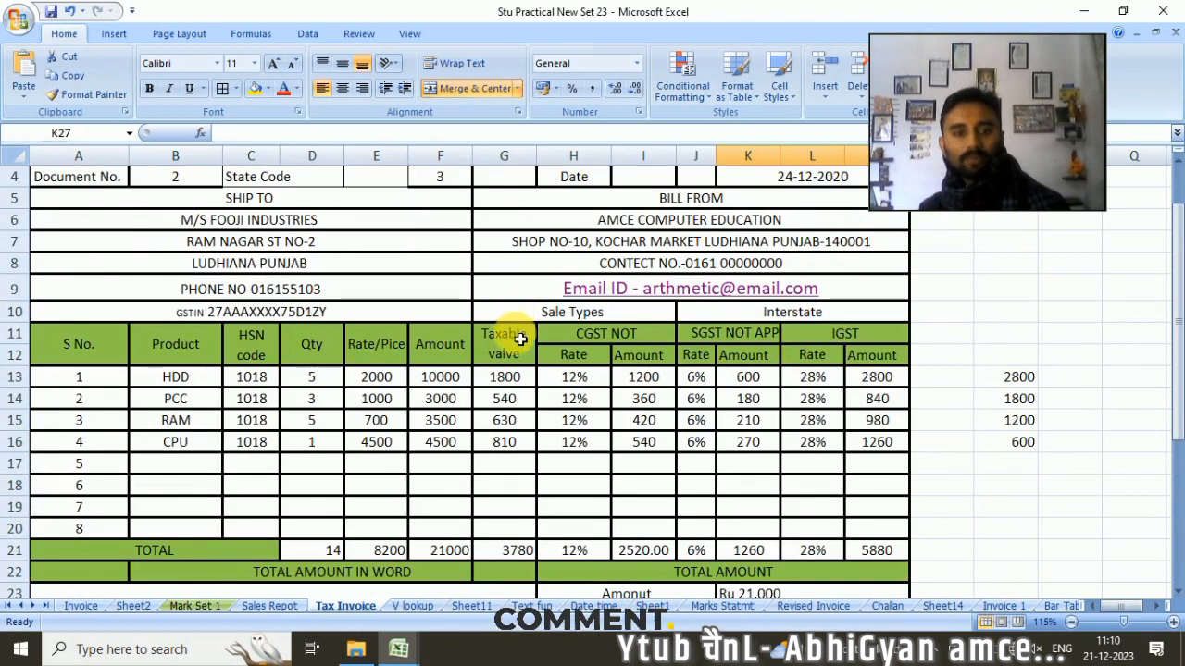
{"action": "scroll", "coordinate": [513, 329], "scroll_direction": "down", "scroll_amount": 1}
{"action": "scroll", "coordinate": [568, 316], "scroll_direction": "down", "scroll_amount": 1}
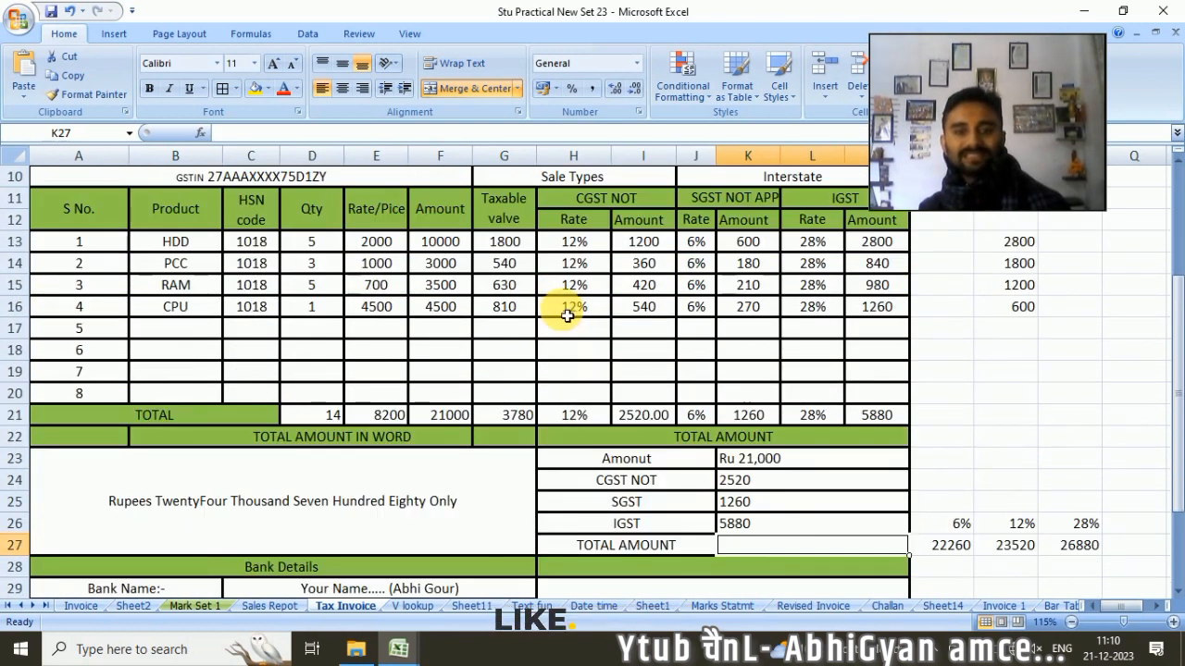
{"action": "scroll", "coordinate": [763, 467], "scroll_direction": "down", "scroll_amount": 1}
{"action": "type", "text": "="}
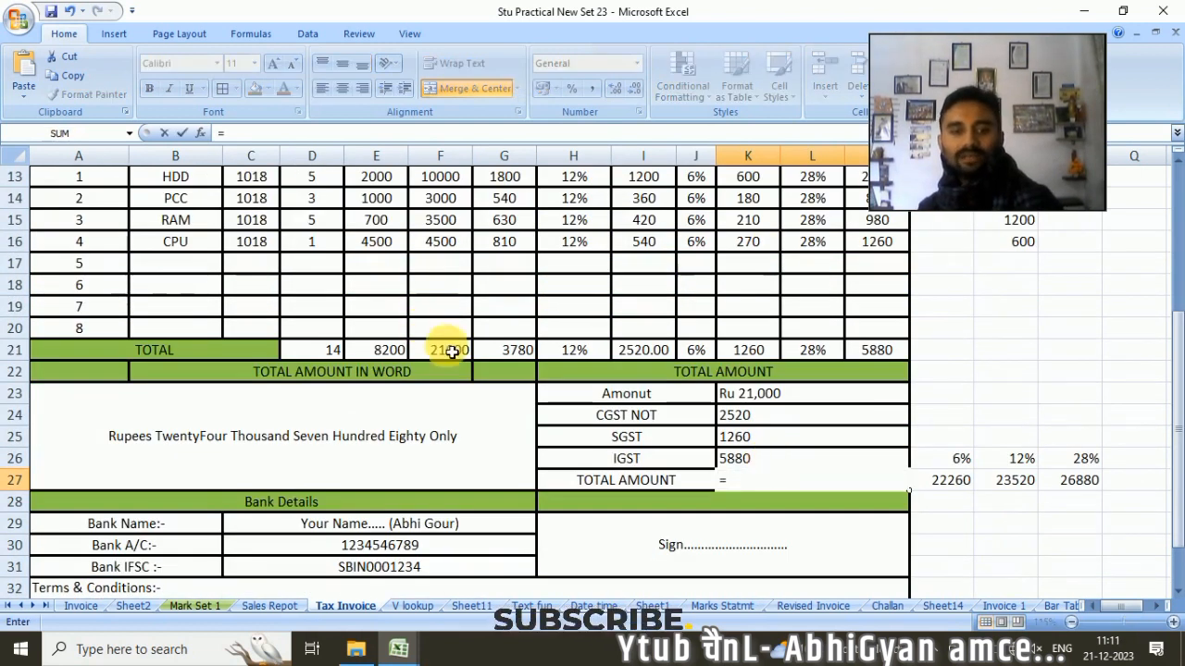
{"action": "left_click", "coordinate": [450, 353]}
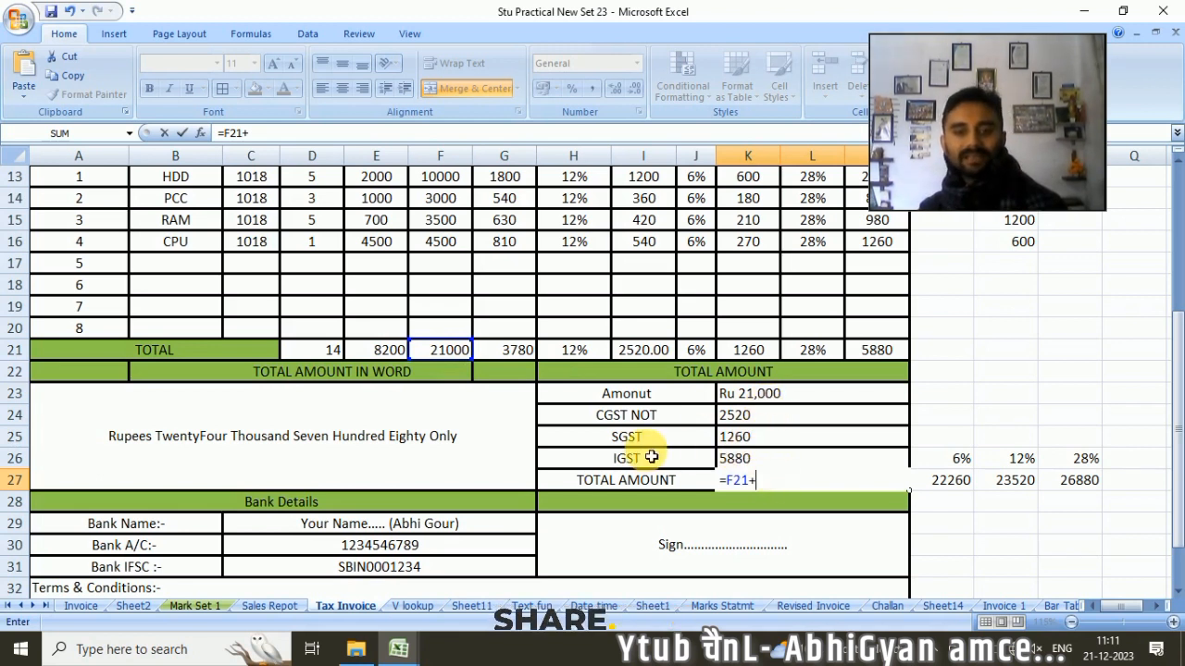
{"action": "left_click", "coordinate": [749, 422]}
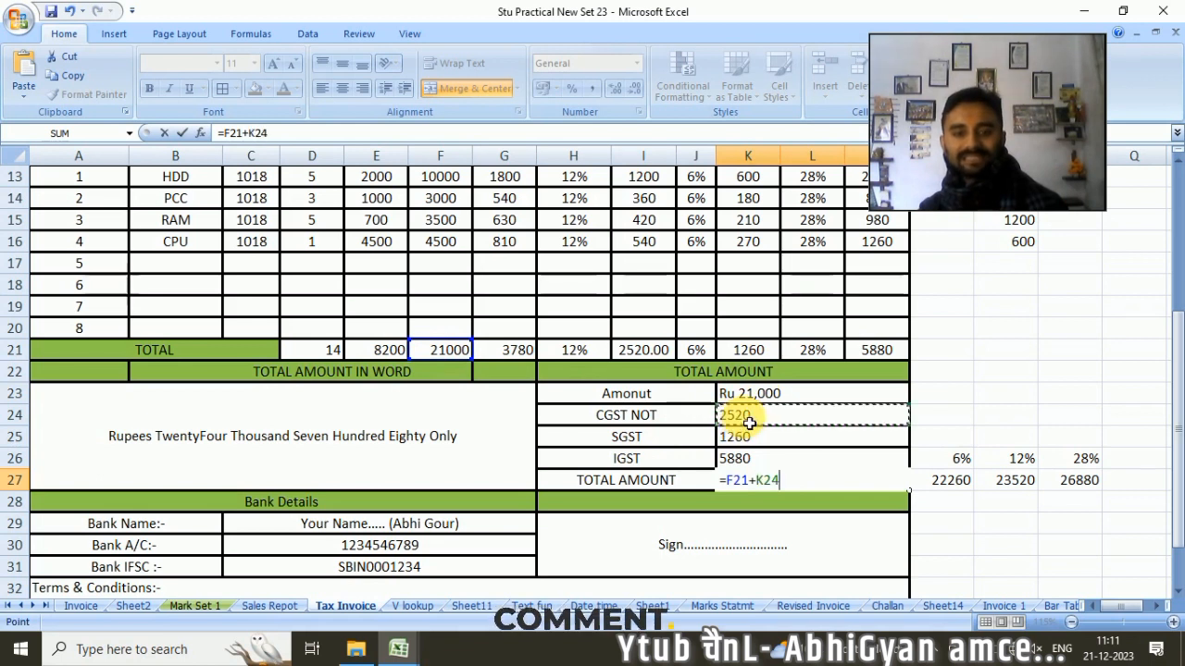
{"action": "key", "text": "Return"}
Step: Make the TOTAL AMOUNT value in K27 bold and enlarge its font to size 12
{"action": "left_click", "coordinate": [759, 480]}
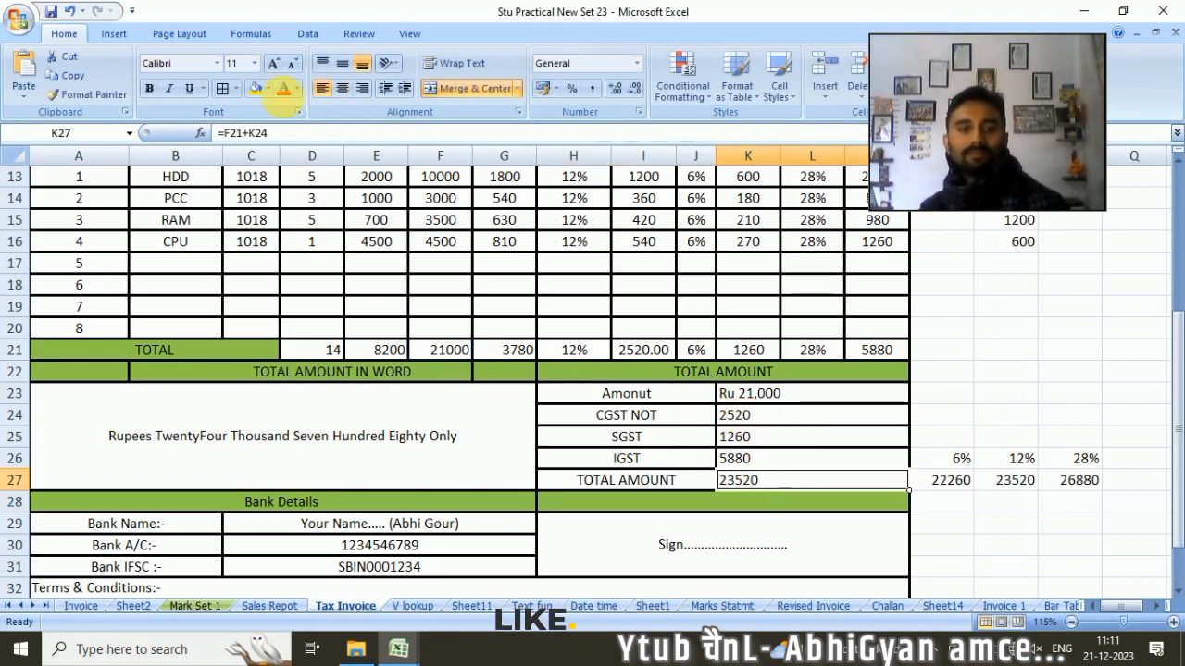
{"action": "left_click", "coordinate": [149, 88]}
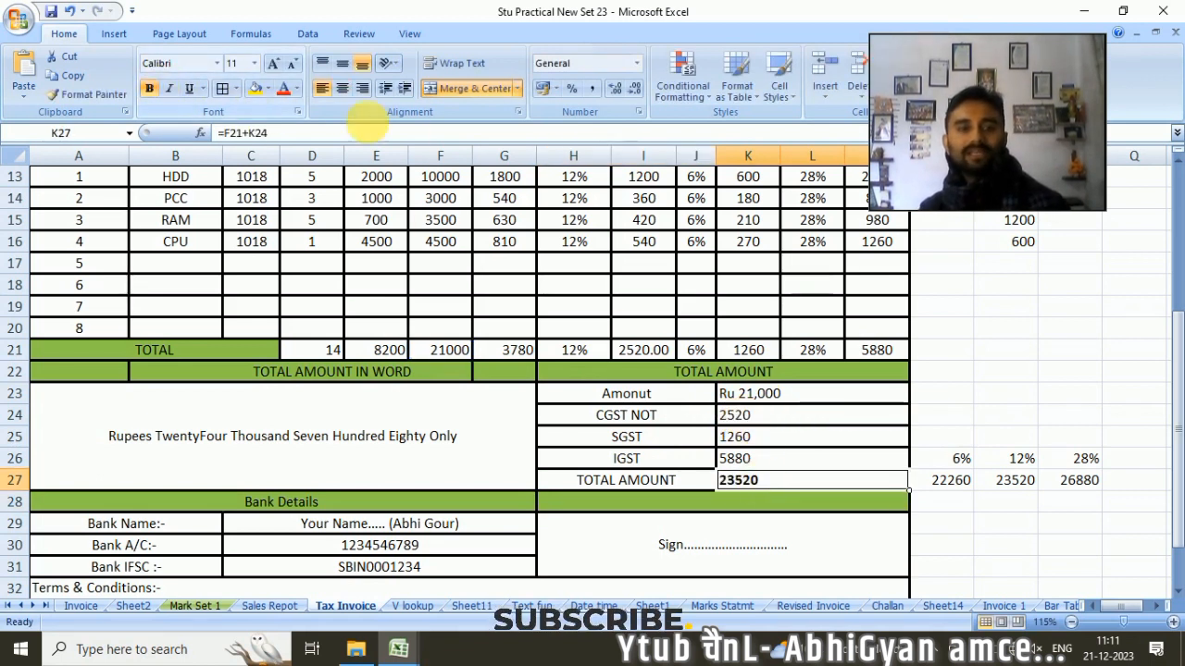
{"action": "left_click", "coordinate": [273, 63]}
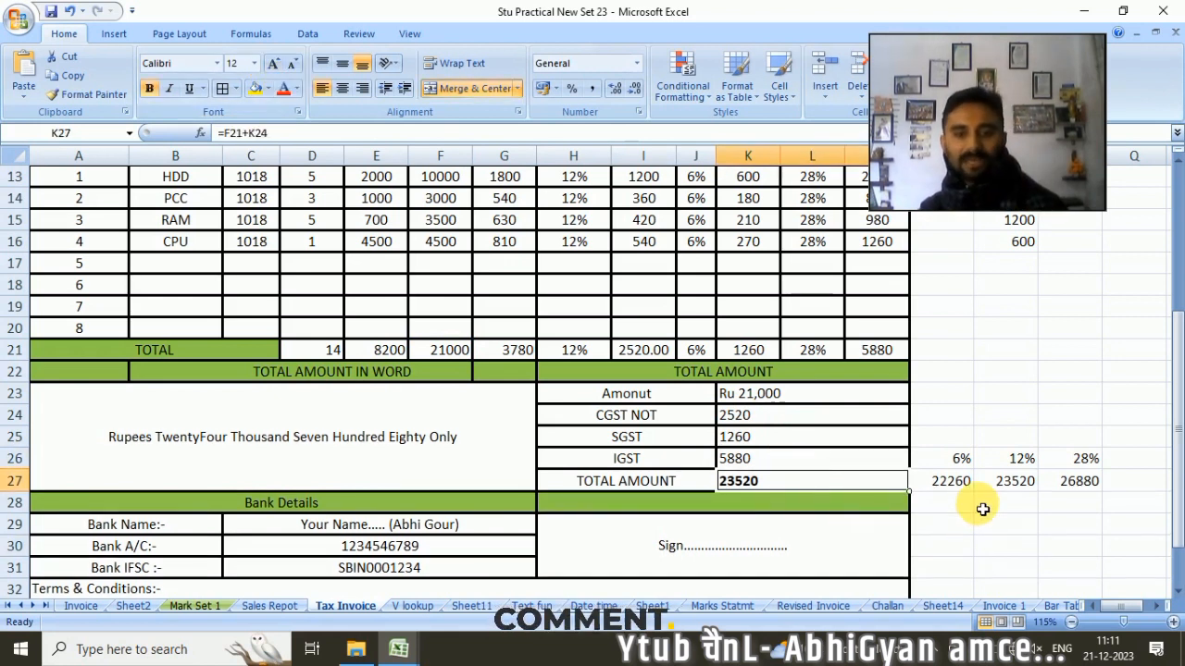
Step: Examine the bank name, account and IFSC rows, the Terms & Conditions area and the rest of the invoice
{"action": "scroll", "coordinate": [603, 484], "scroll_direction": "down", "scroll_amount": 1}
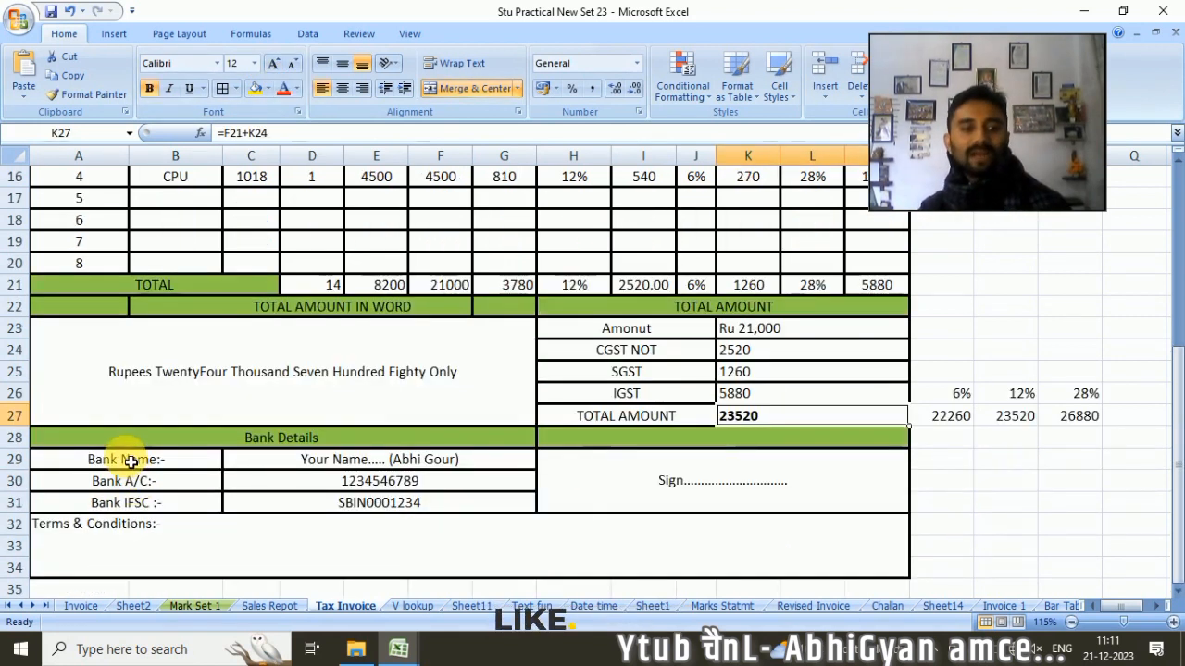
{"action": "left_click", "coordinate": [350, 462]}
{"action": "left_click", "coordinate": [133, 482]}
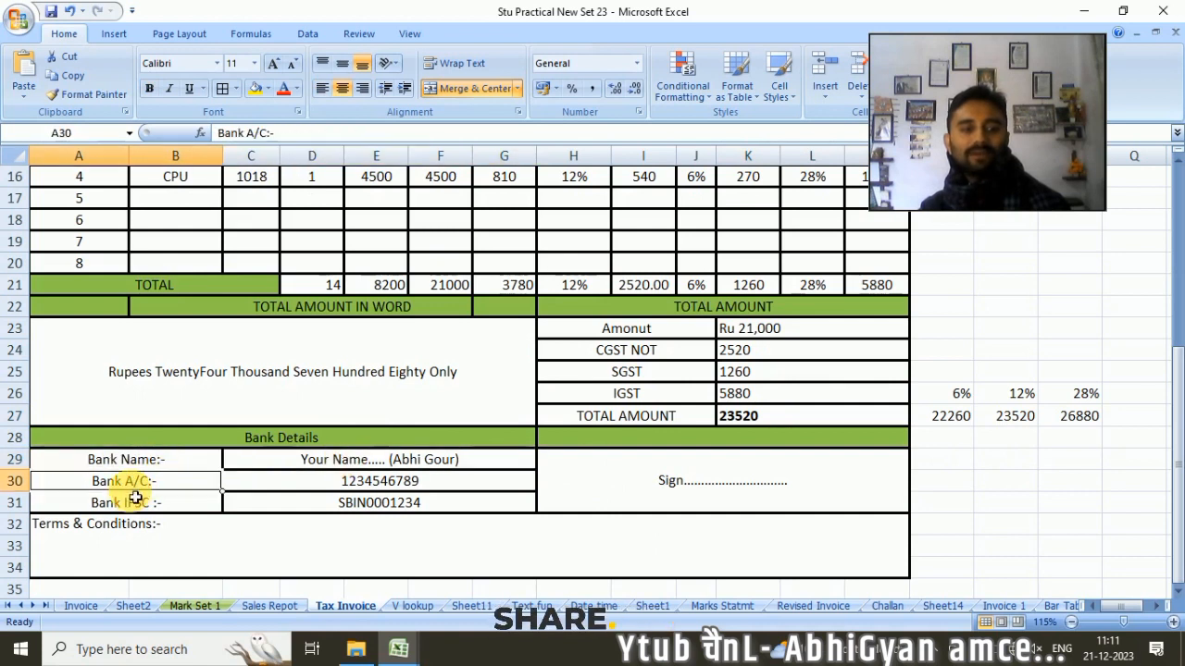
{"action": "left_click", "coordinate": [286, 482]}
{"action": "left_click", "coordinate": [124, 507]}
{"action": "left_click", "coordinate": [315, 505]}
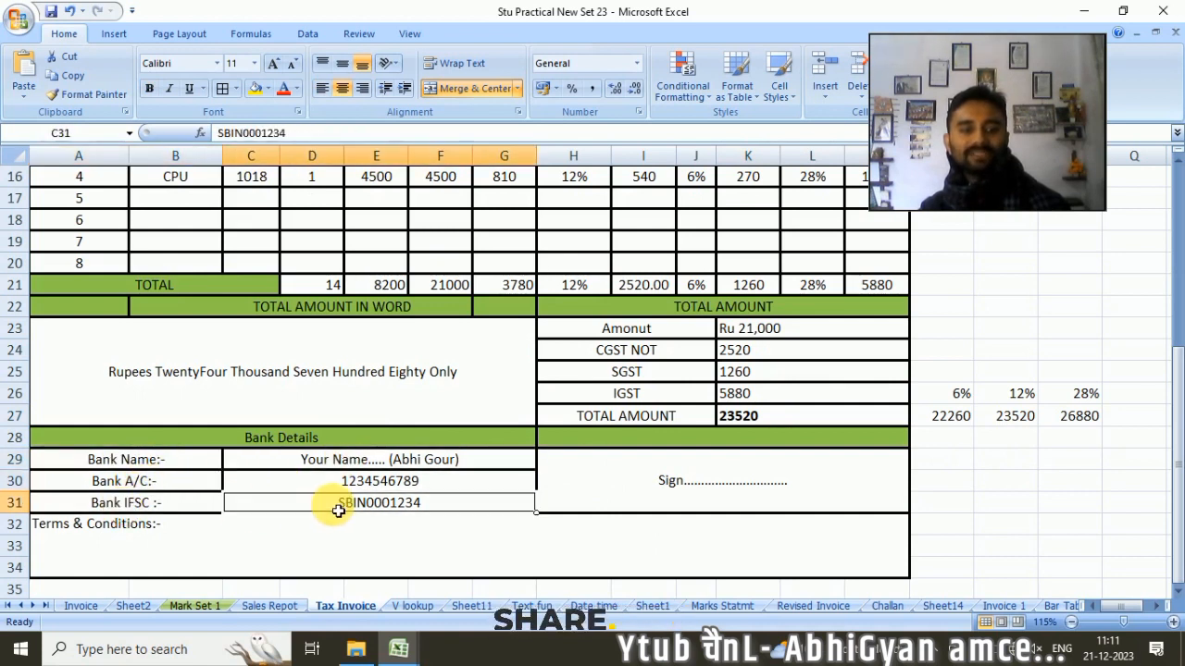
{"action": "left_click", "coordinate": [156, 542]}
{"action": "scroll", "coordinate": [635, 492], "scroll_direction": "down", "scroll_amount": 2}
{"action": "scroll", "coordinate": [621, 478], "scroll_direction": "up", "scroll_amount": 5}
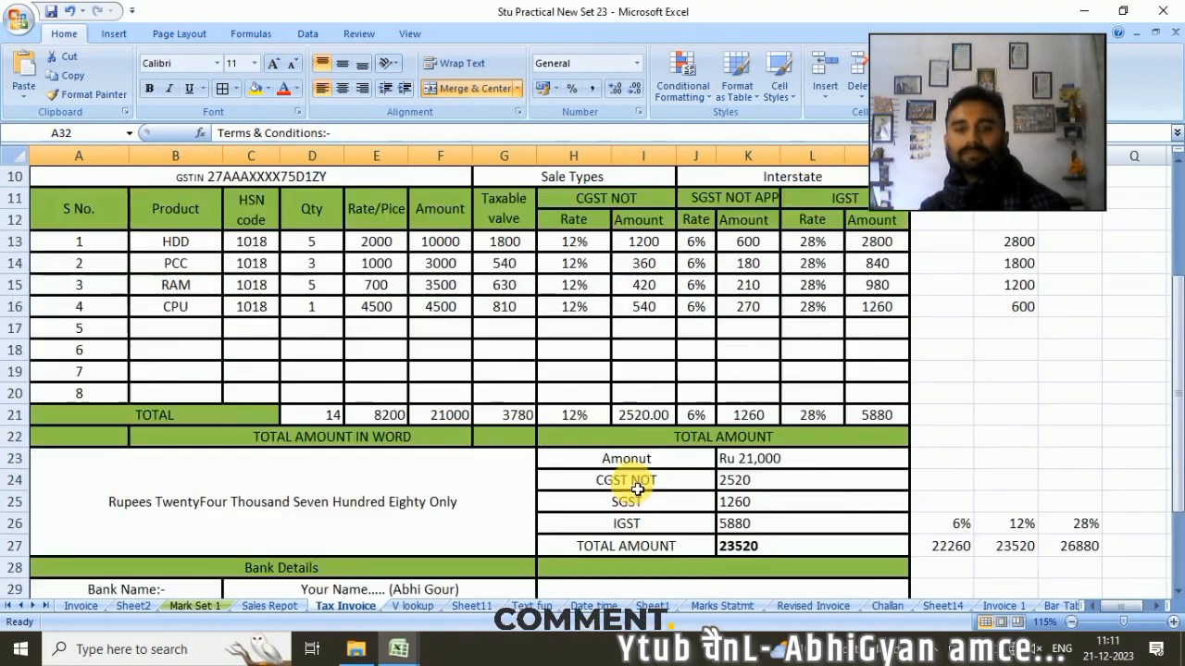
{"action": "scroll", "coordinate": [606, 473], "scroll_direction": "up", "scroll_amount": 2}
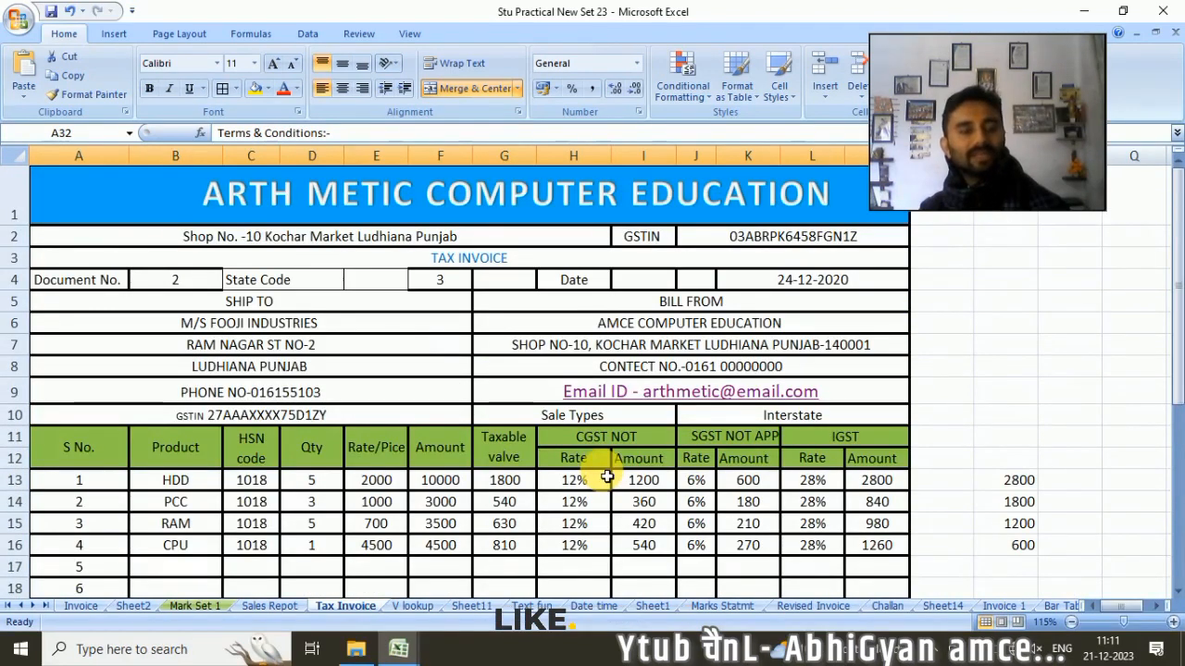
Step: Open the print preview of the tax invoice and zoom in to examine how it fits the page
{"action": "left_click", "coordinate": [176, 33]}
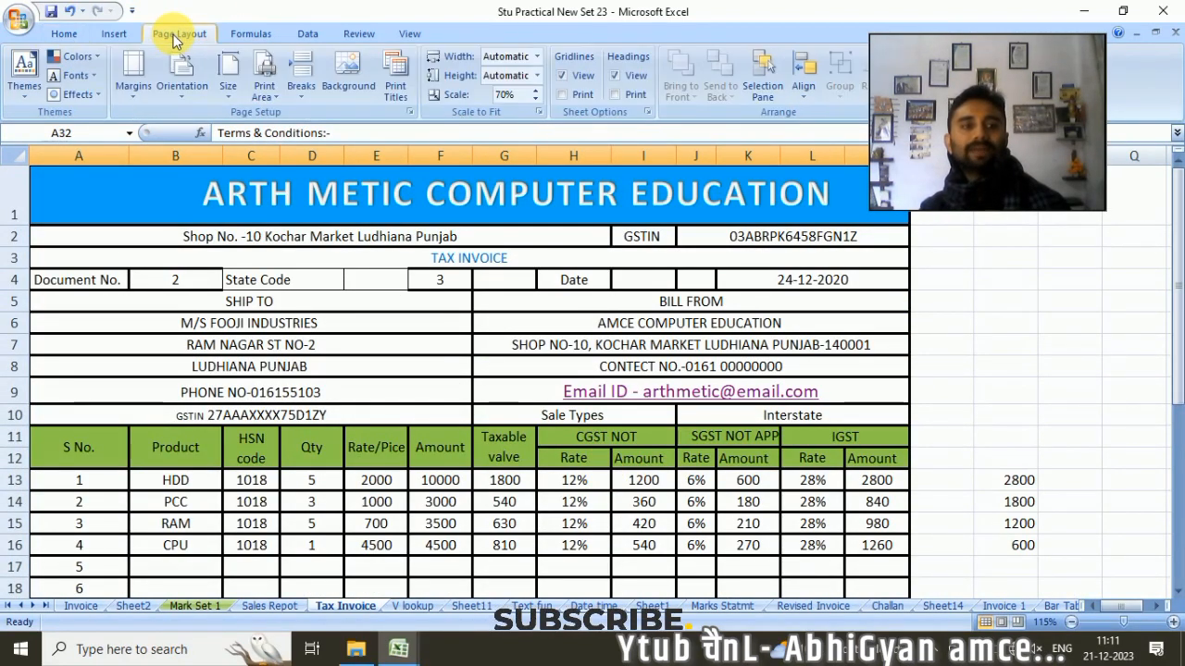
{"action": "left_click", "coordinate": [400, 79]}
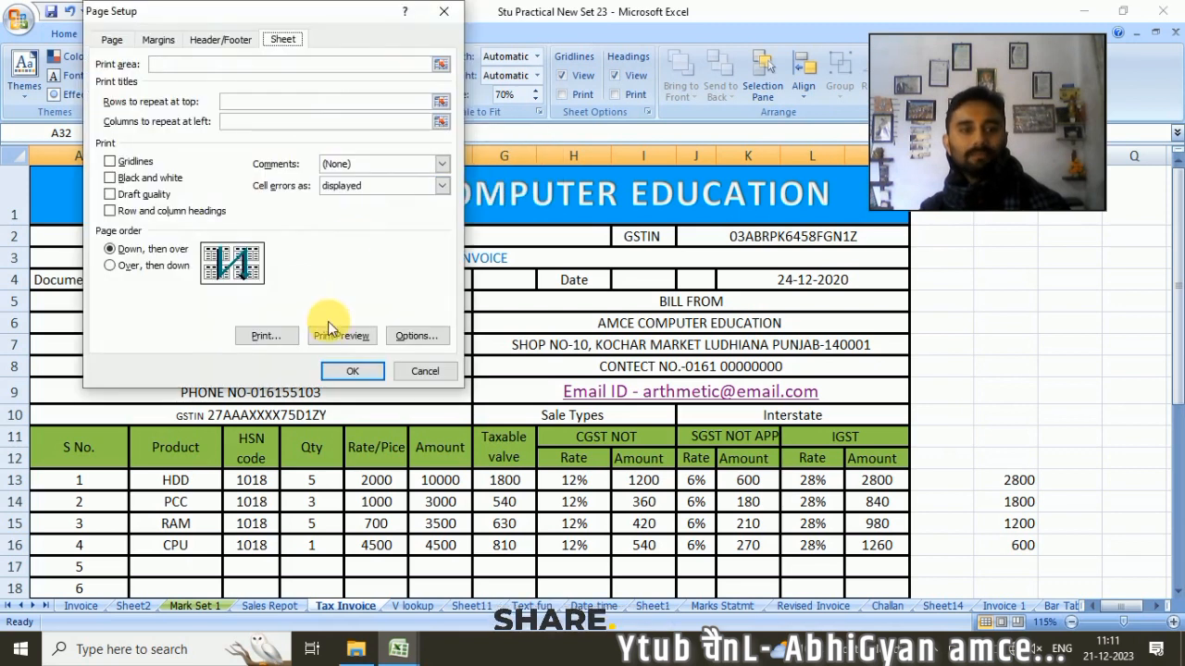
{"action": "left_click", "coordinate": [337, 339]}
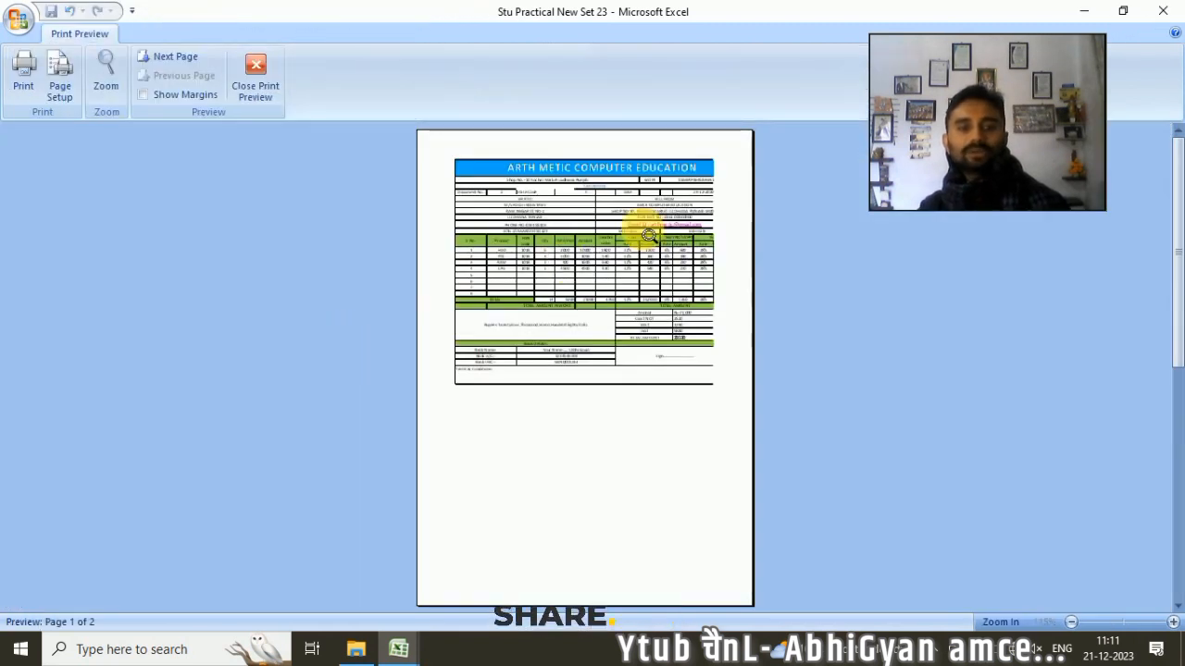
{"action": "left_click", "coordinate": [637, 234]}
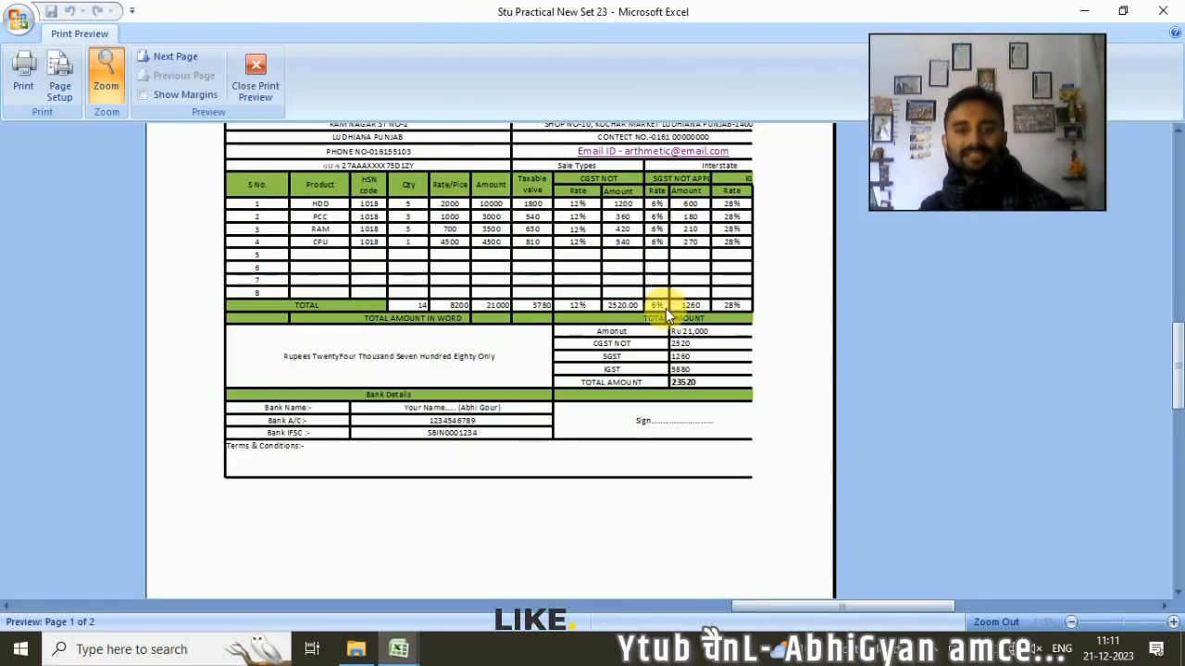
{"action": "scroll", "coordinate": [665, 308], "scroll_direction": "up", "scroll_amount": 3}
{"action": "scroll", "coordinate": [667, 320], "scroll_direction": "down", "scroll_amount": 3}
{"action": "scroll", "coordinate": [669, 343], "scroll_direction": "up", "scroll_amount": 2}
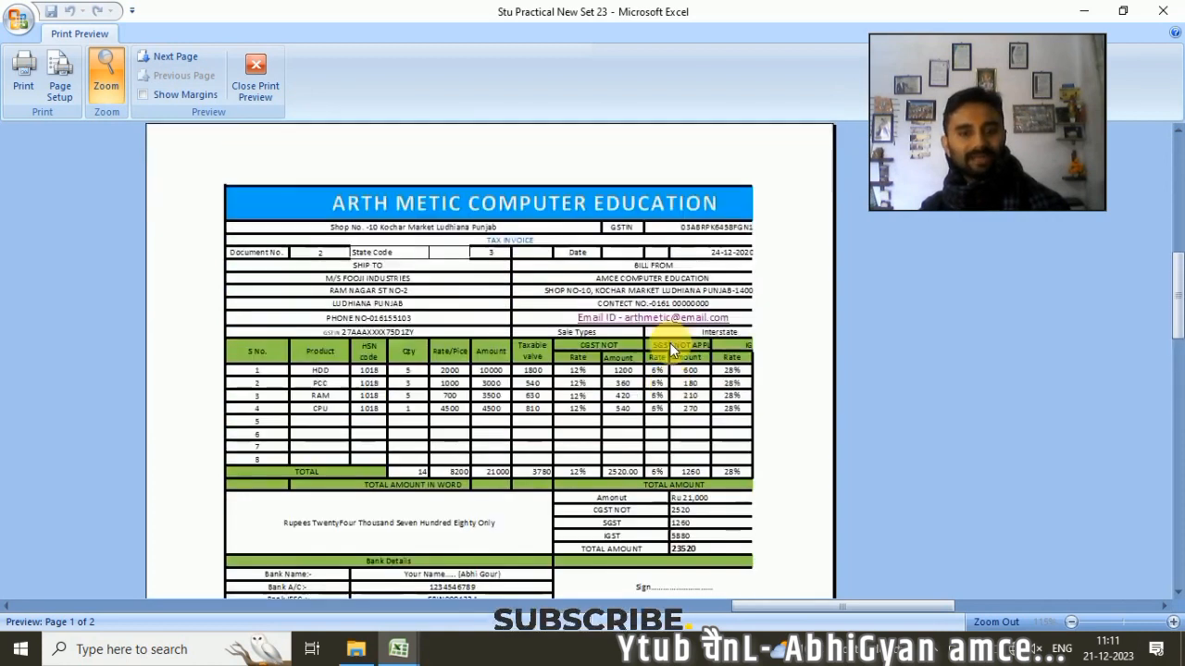
{"action": "scroll", "coordinate": [669, 340], "scroll_direction": "up", "scroll_amount": 2}
{"action": "scroll", "coordinate": [669, 339], "scroll_direction": "down", "scroll_amount": 1}
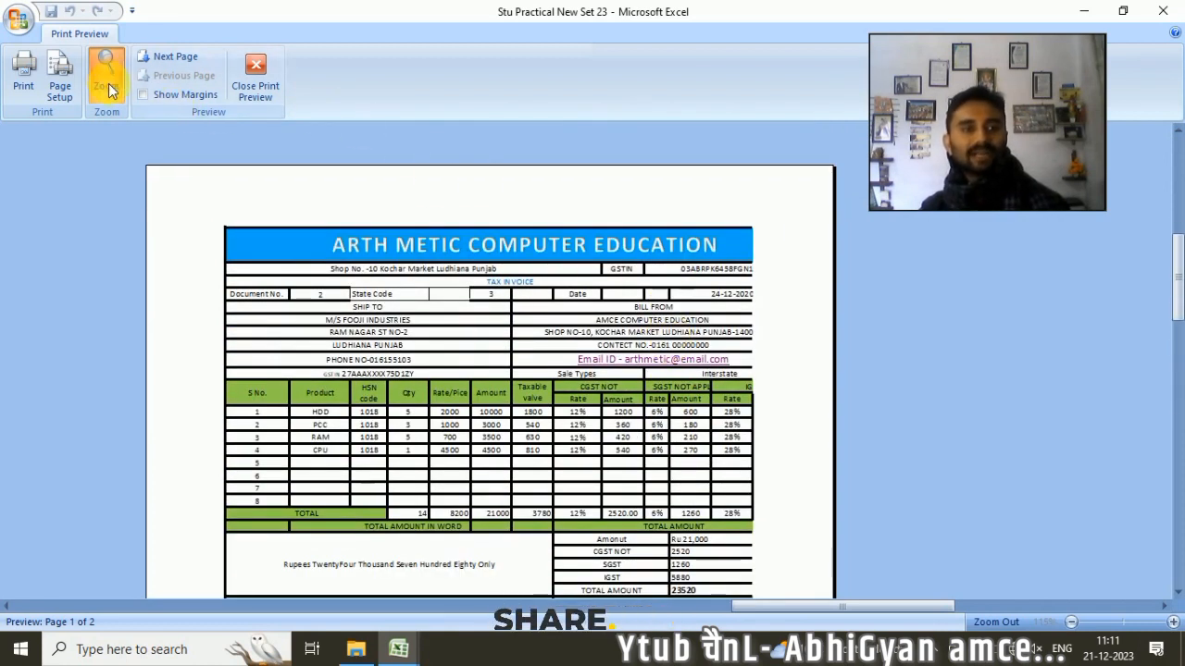
Step: Scale the printout to fit 1 page wide by 1 tall in the page setup
{"action": "left_click", "coordinate": [68, 85]}
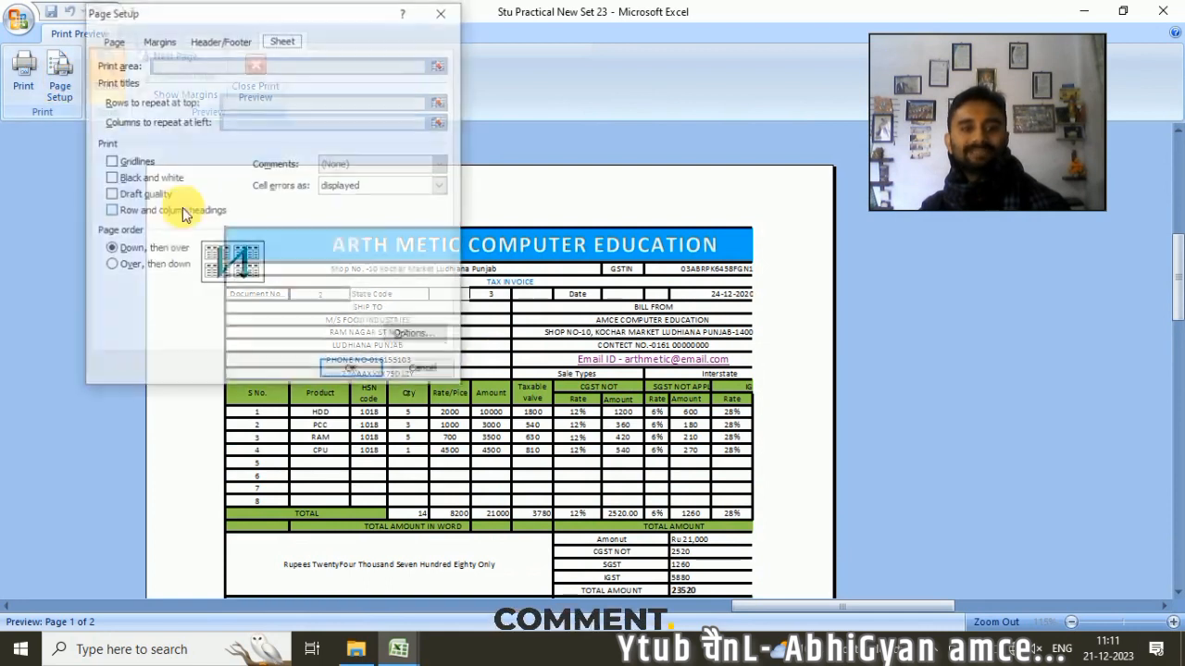
{"action": "left_click_drag", "start_coordinate": [277, 15], "coordinate": [544, 89]}
{"action": "left_click", "coordinate": [391, 112]}
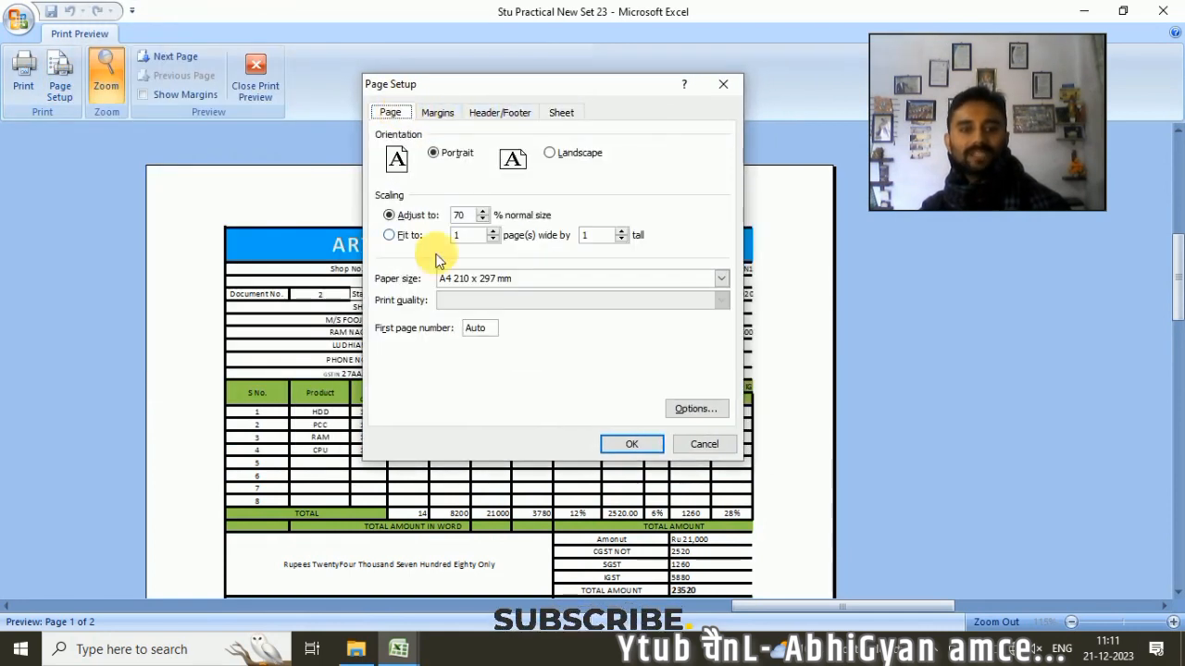
{"action": "left_click", "coordinate": [389, 236]}
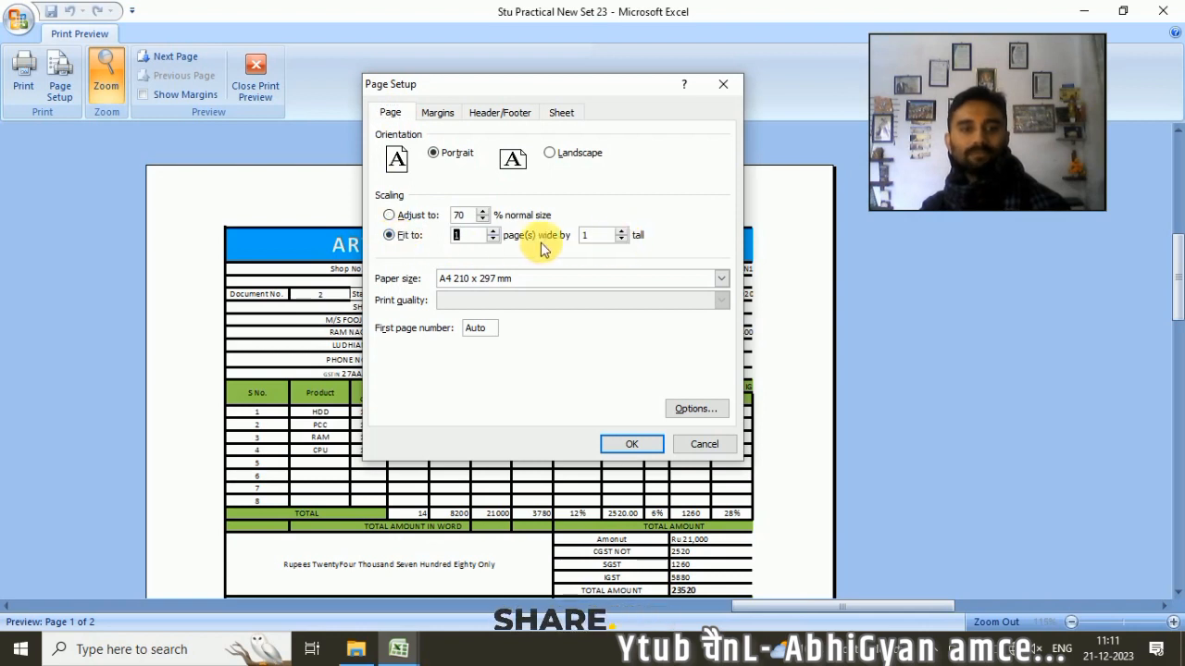
{"action": "left_click", "coordinate": [625, 444]}
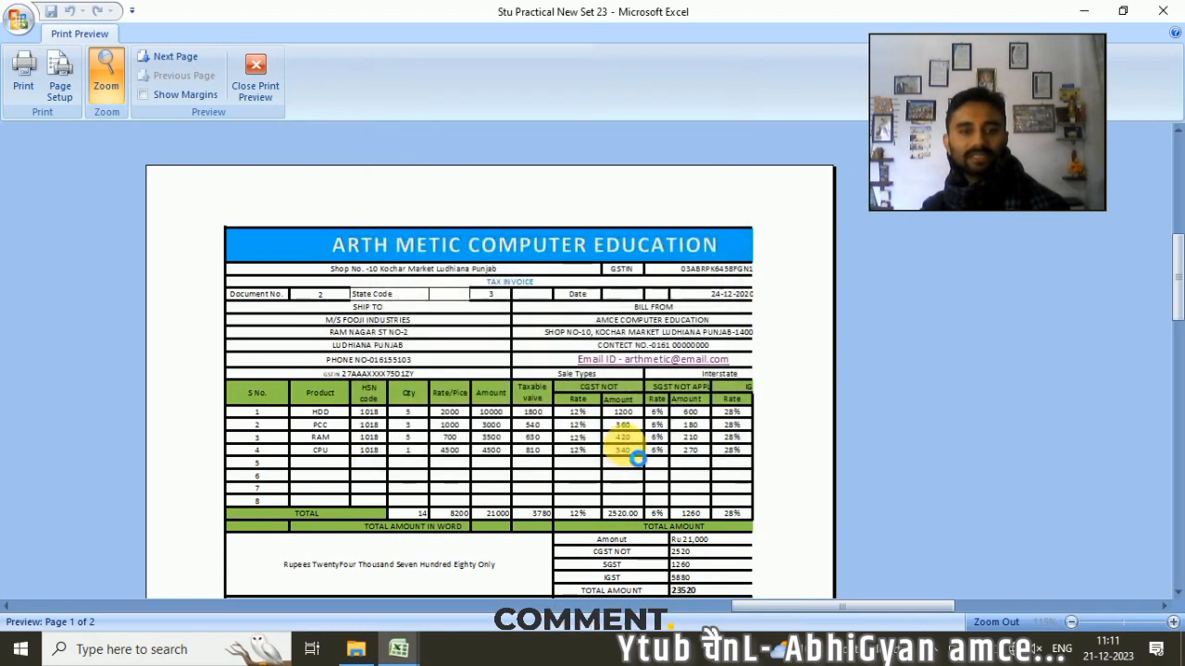
Step: Examine how the one-page invoice fits in the print preview, check its page setup, and return to the worksheet
{"action": "scroll", "coordinate": [740, 400], "scroll_direction": "down", "scroll_amount": 1}
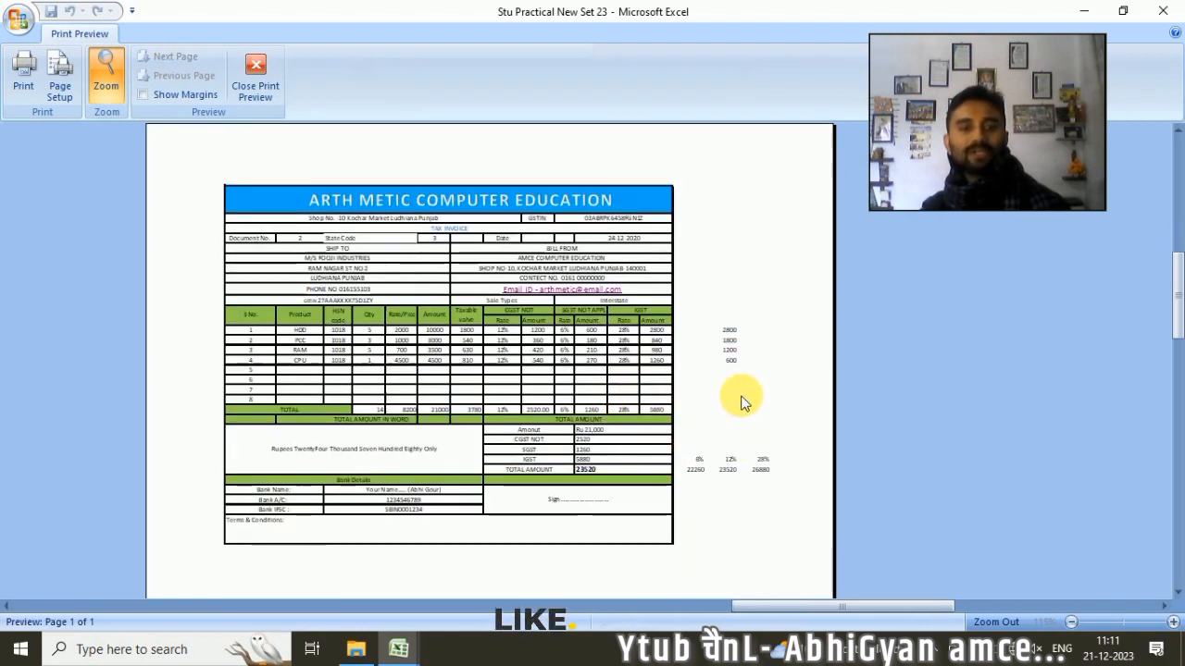
{"action": "scroll", "coordinate": [740, 401], "scroll_direction": "up", "scroll_amount": 1}
{"action": "scroll", "coordinate": [740, 401], "scroll_direction": "down", "scroll_amount": 2}
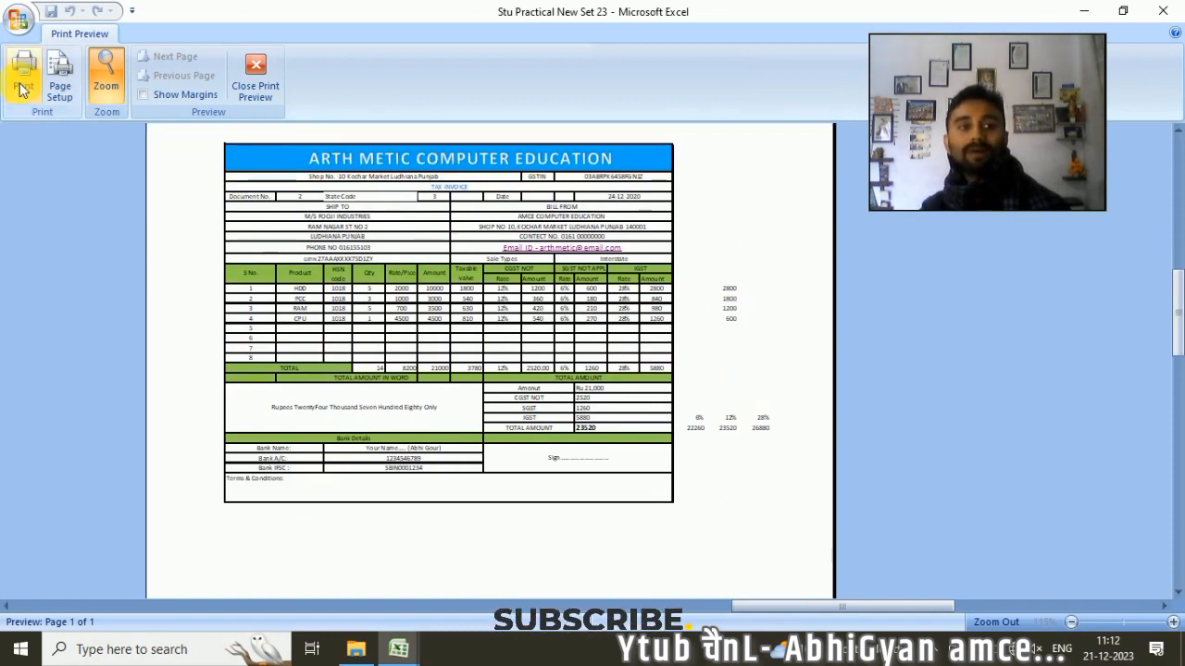
{"action": "left_click", "coordinate": [59, 78]}
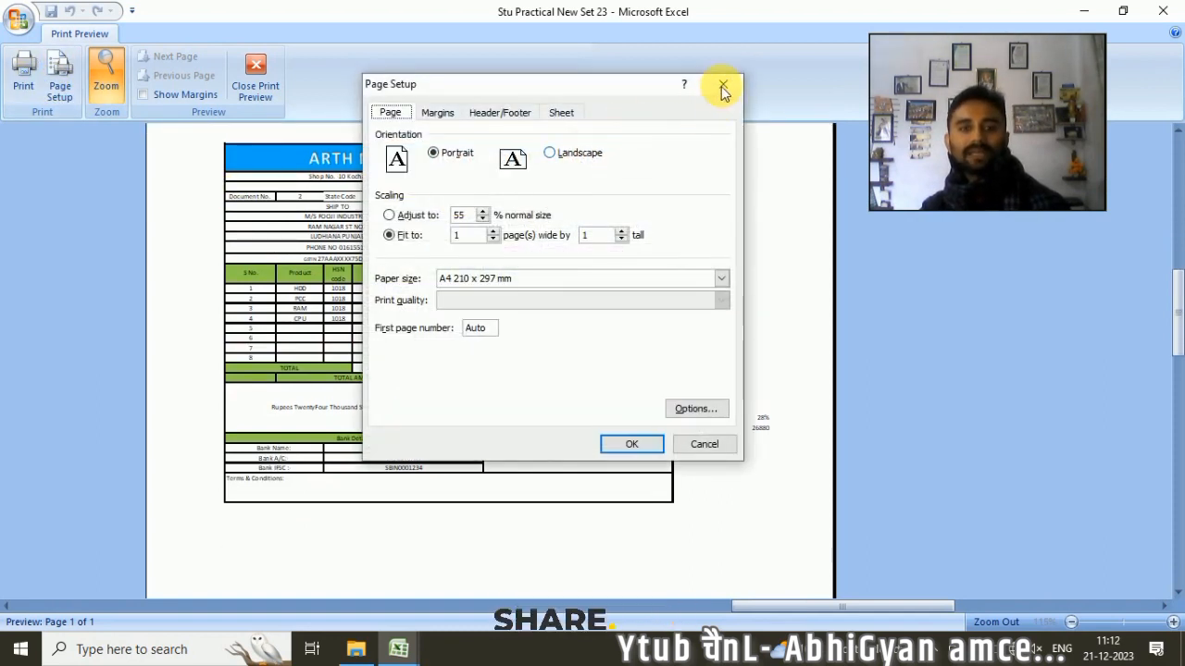
{"action": "left_click", "coordinate": [723, 86]}
{"action": "left_click", "coordinate": [255, 78]}
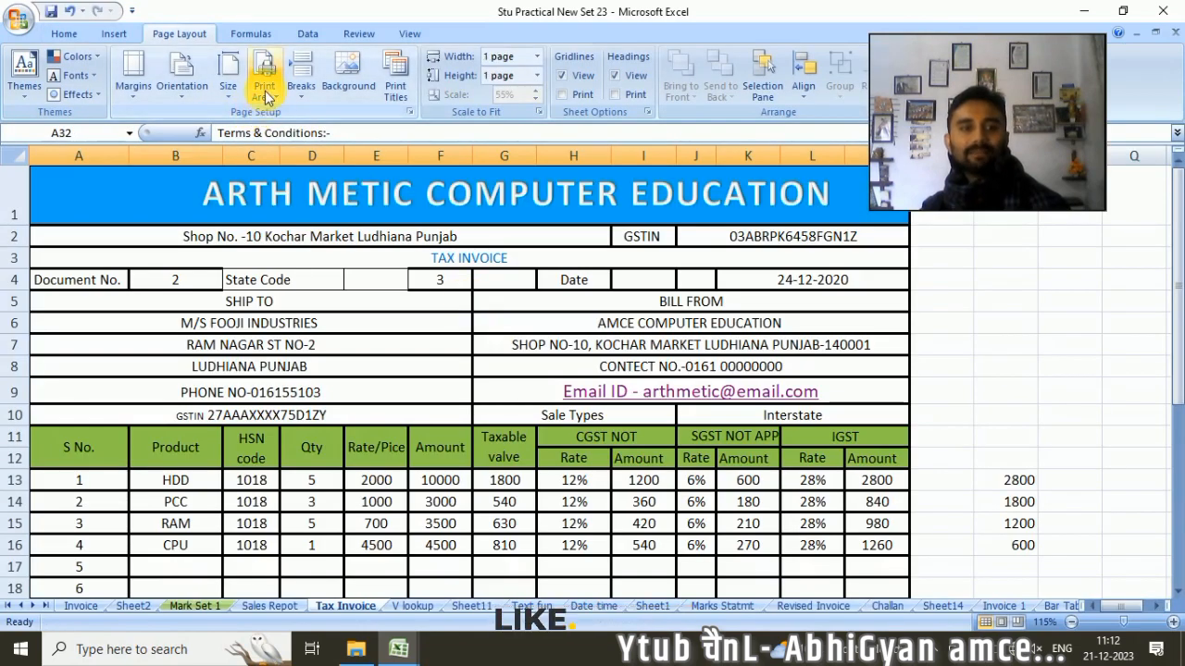
Step: Set the print area of the Tax Invoice sheet to A1:M31, leaving out the helper values beside the invoice
{"action": "left_click_drag", "start_coordinate": [84, 185], "coordinate": [799, 477]}
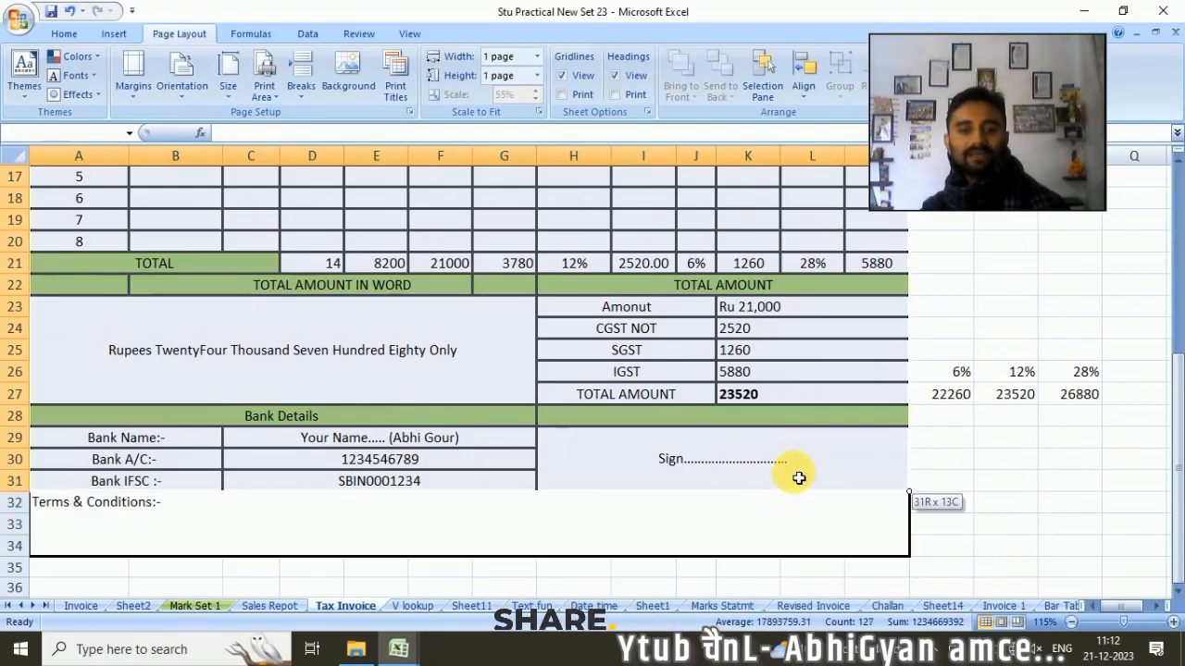
{"action": "left_click", "coordinate": [301, 93]}
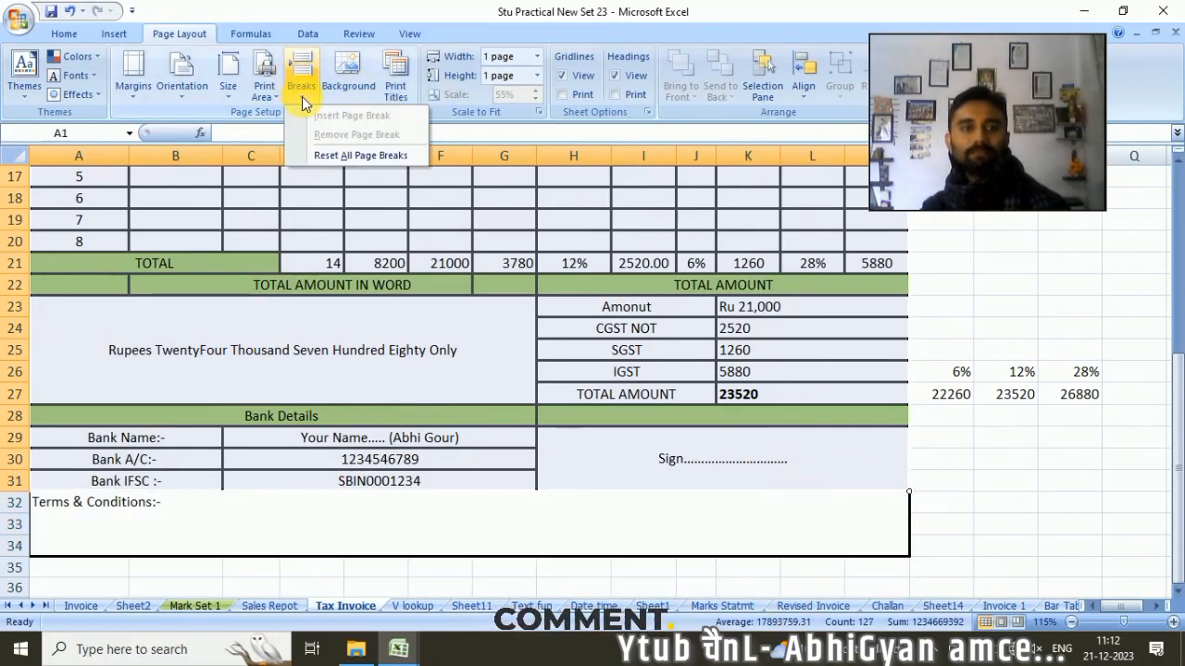
{"action": "left_click", "coordinate": [263, 93]}
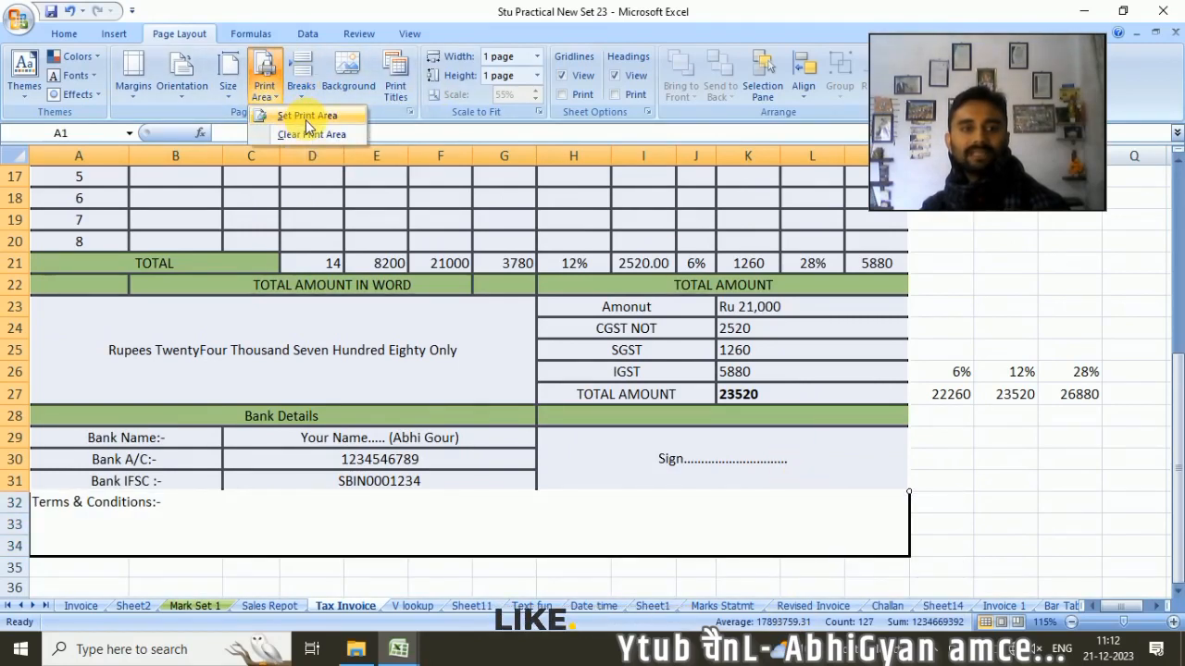
{"action": "left_click", "coordinate": [307, 114]}
{"action": "scroll", "coordinate": [820, 330], "scroll_direction": "up", "scroll_amount": 4}
{"action": "scroll", "coordinate": [820, 333], "scroll_direction": "down", "scroll_amount": 5}
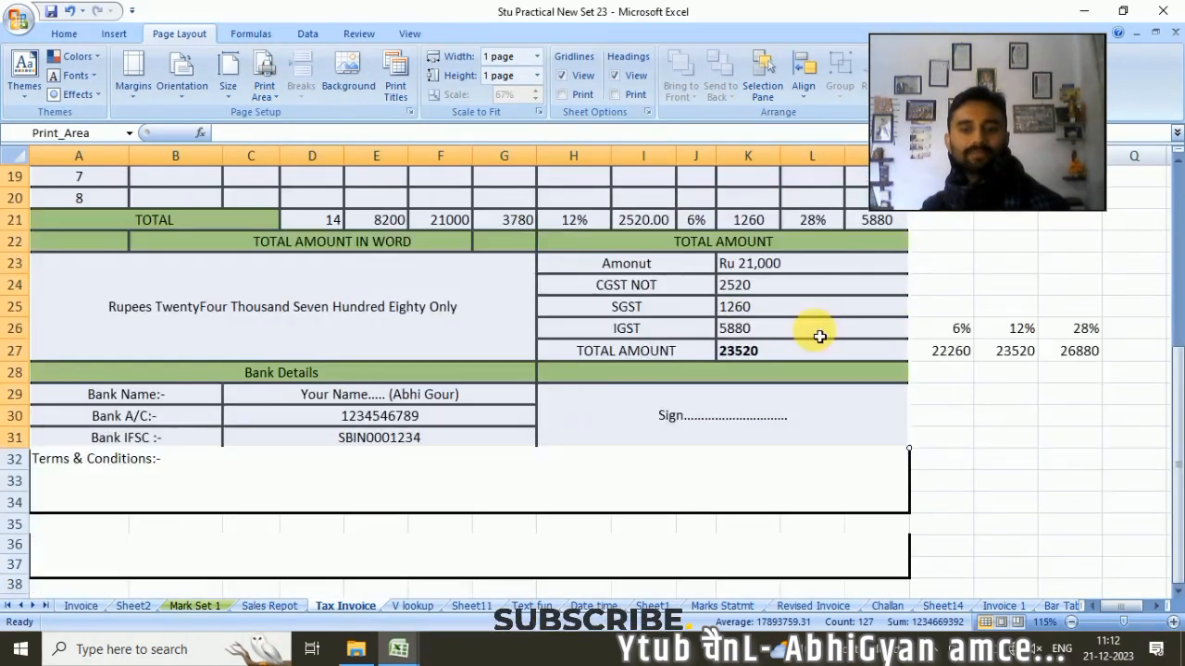
{"action": "left_click", "coordinate": [1150, 544]}
{"action": "left_click", "coordinate": [999, 463]}
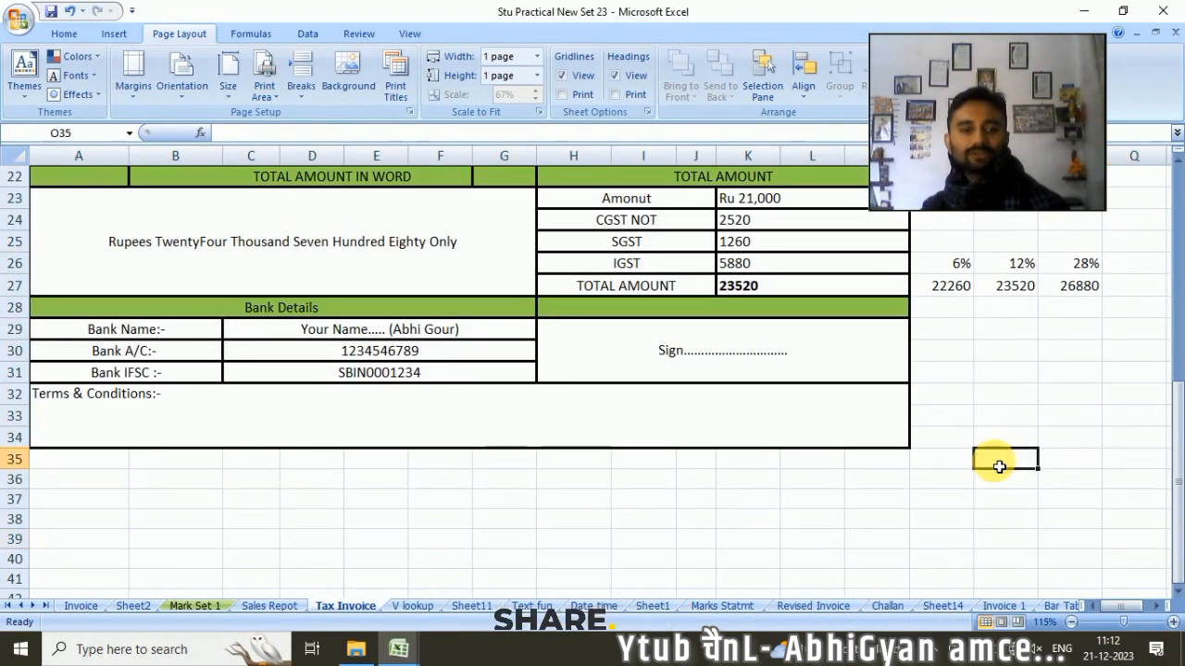
Step: Open the print preview for the new print area and examine the invoice's fit on the page
{"action": "left_click", "coordinate": [404, 96]}
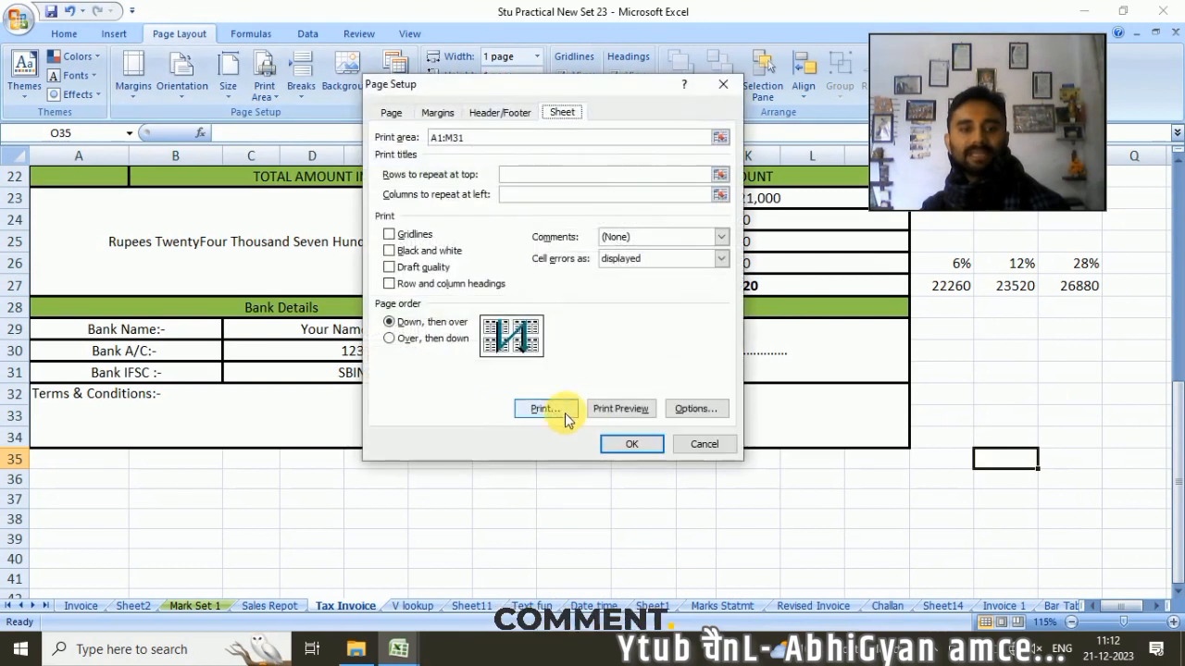
{"action": "left_click", "coordinate": [632, 418]}
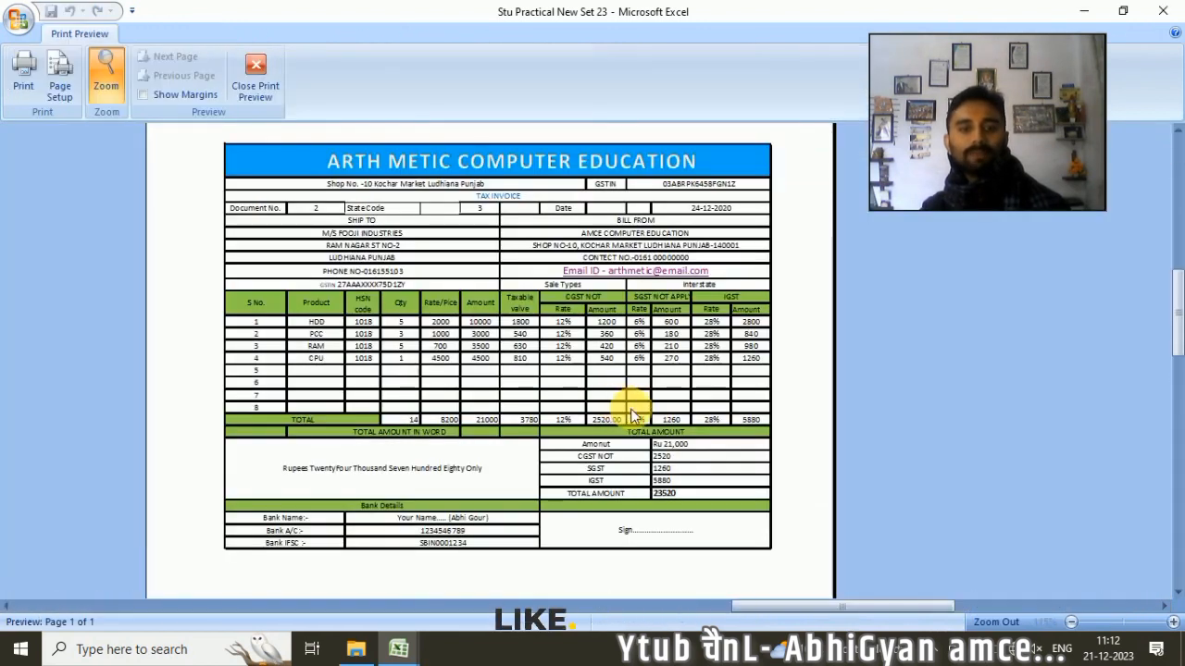
{"action": "left_click", "coordinate": [636, 413]}
{"action": "left_click", "coordinate": [638, 414]}
{"action": "scroll", "coordinate": [632, 415], "scroll_direction": "up", "scroll_amount": 3}
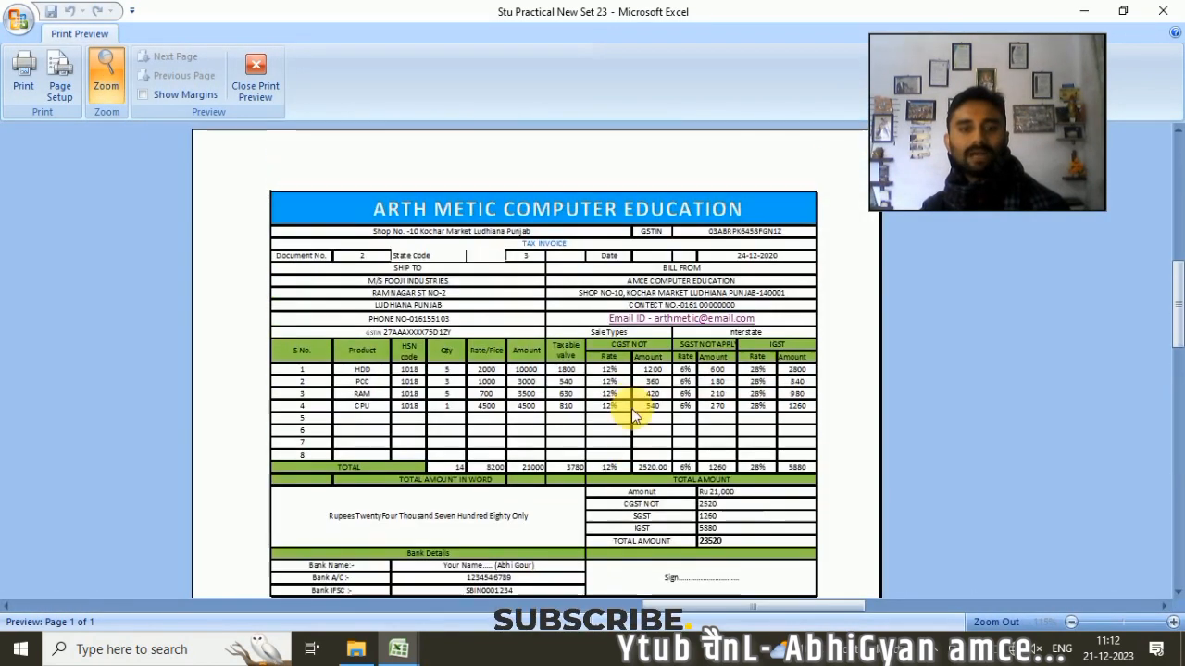
Step: Change the page orientation to Landscape and check the whole page in the preview
{"action": "left_click", "coordinate": [61, 79]}
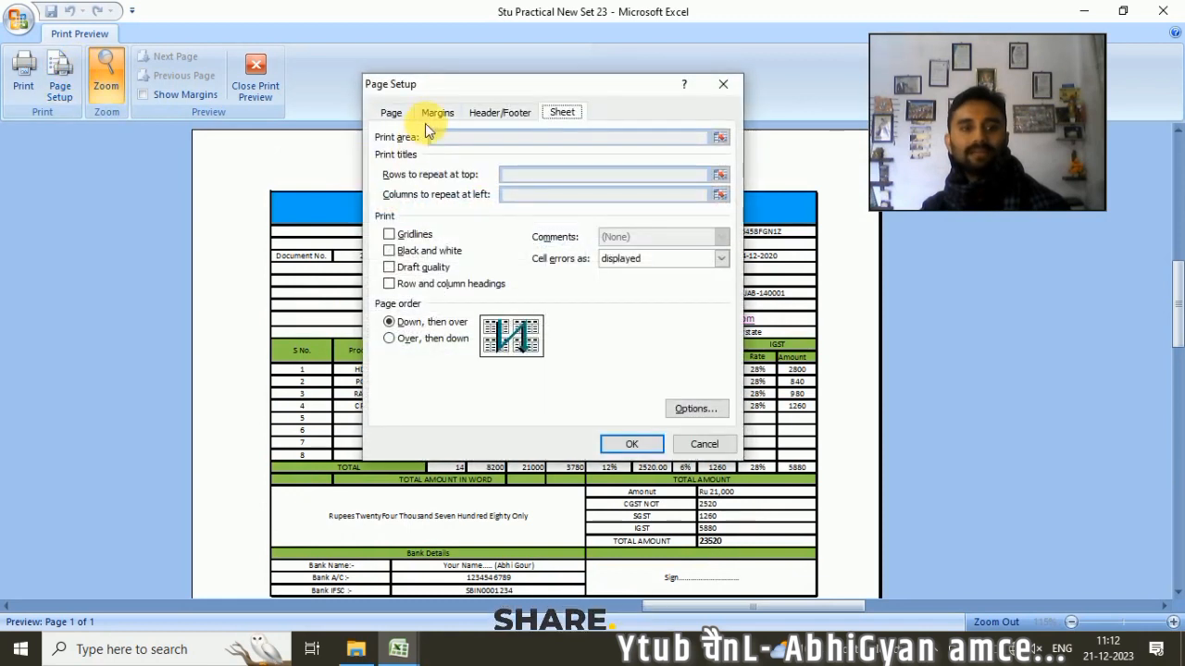
{"action": "left_click", "coordinate": [388, 112]}
{"action": "left_click", "coordinate": [549, 154]}
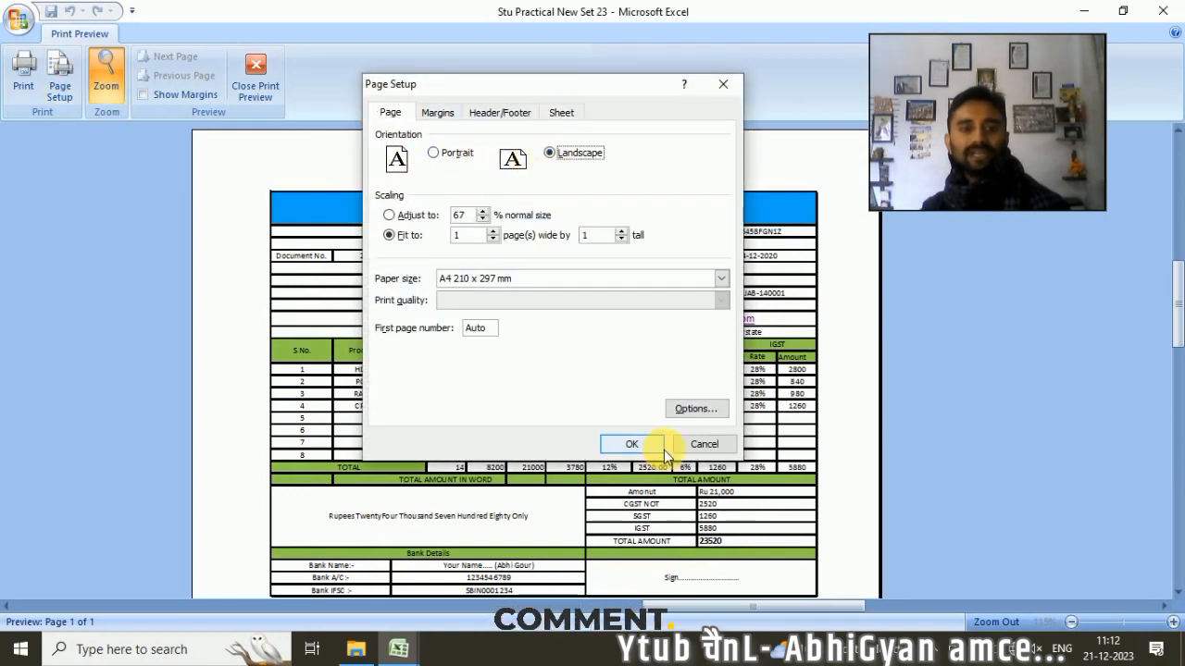
{"action": "left_click", "coordinate": [632, 444]}
{"action": "scroll", "coordinate": [652, 452], "scroll_direction": "down", "scroll_amount": 3}
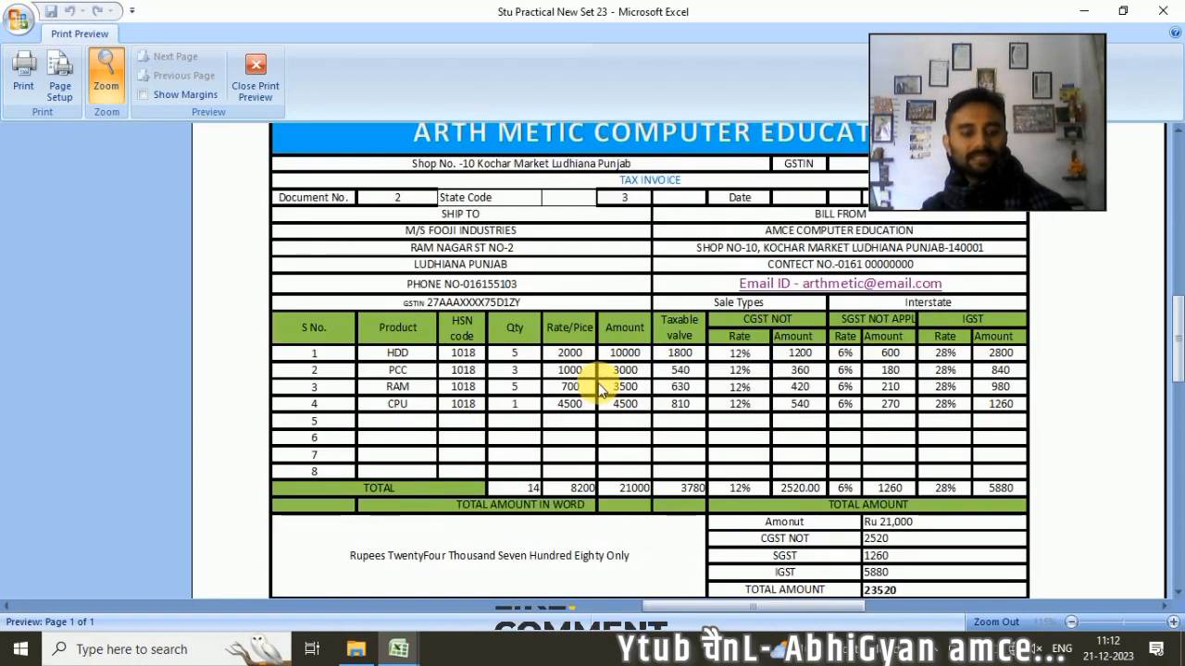
{"action": "left_click", "coordinate": [599, 391]}
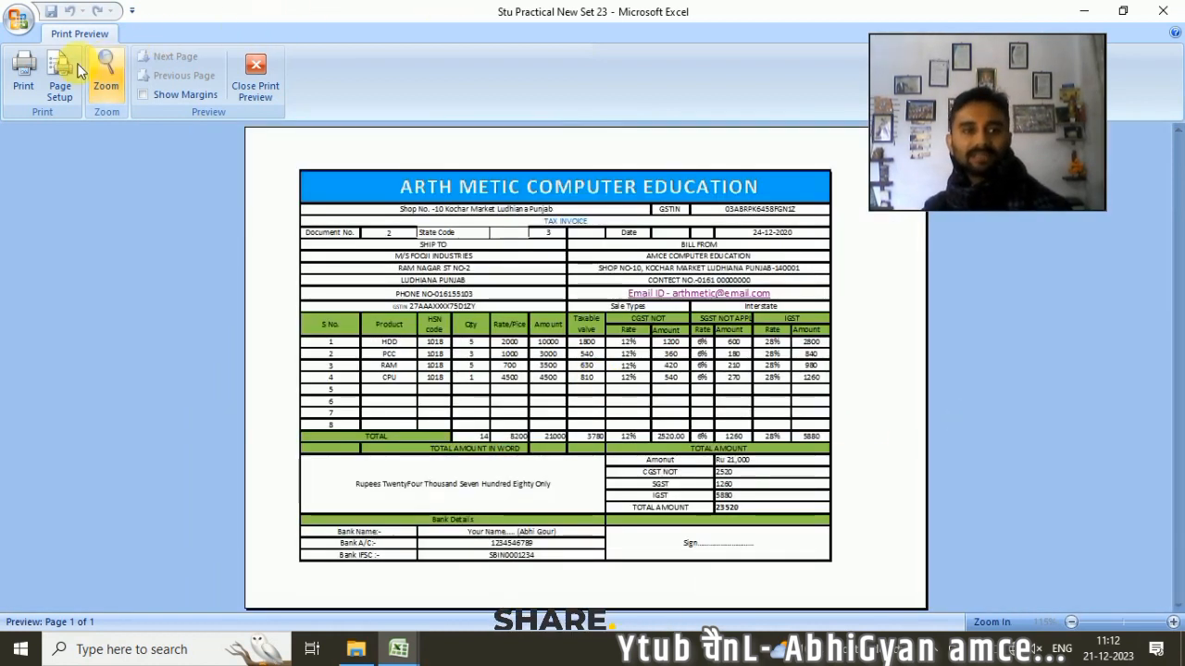
Step: Print the active sheet with the Microsoft Print to PDF printer
{"action": "left_click", "coordinate": [26, 76]}
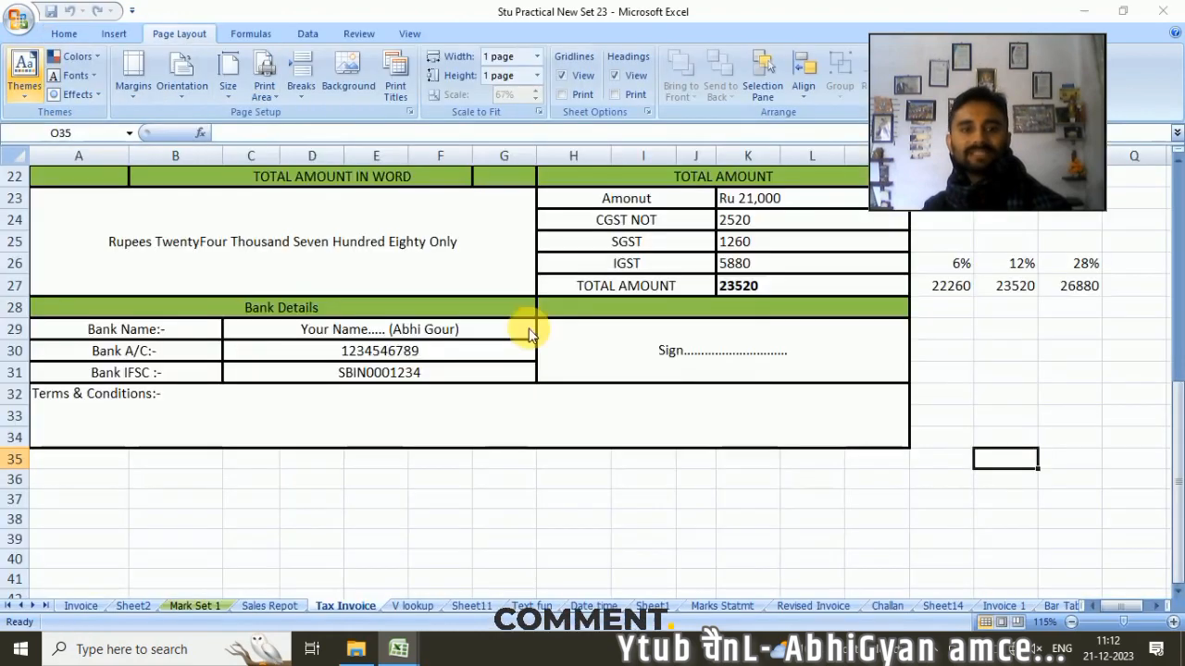
{"action": "left_click", "coordinate": [632, 168]}
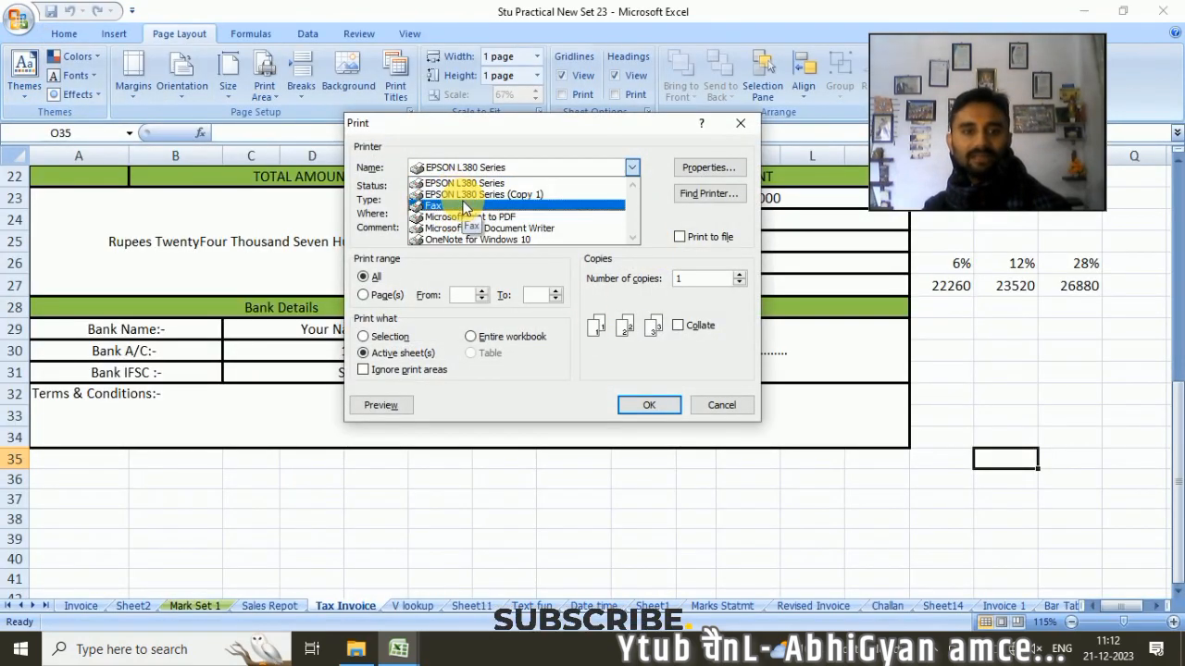
{"action": "key", "text": "Escape"}
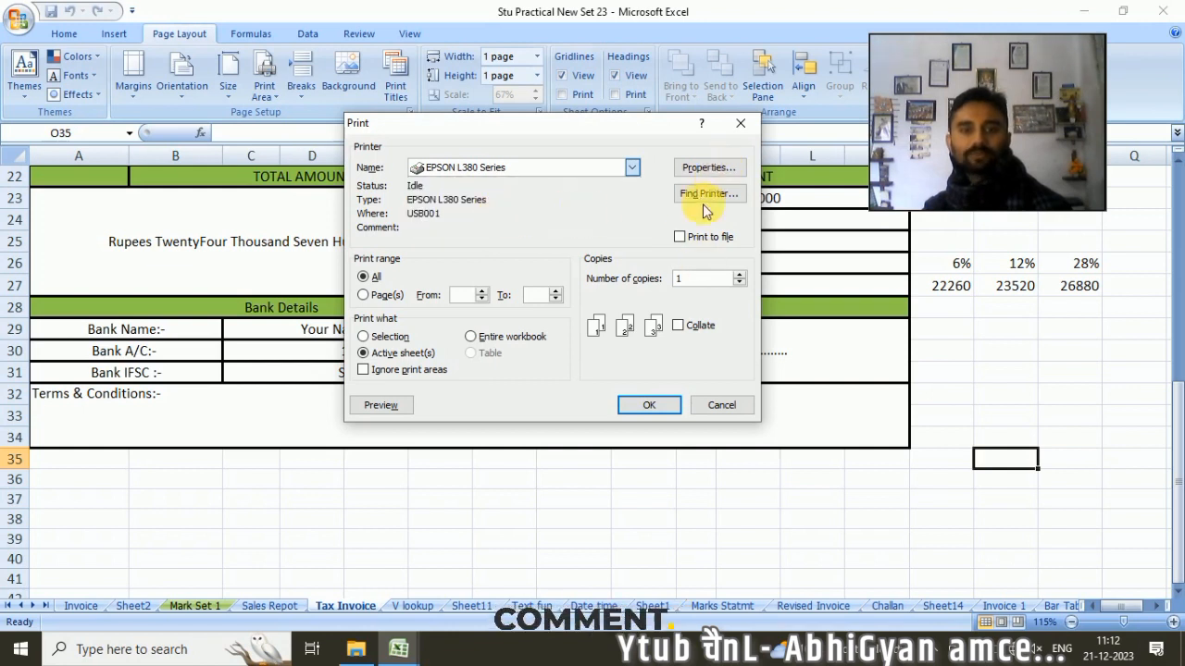
{"action": "left_click", "coordinate": [647, 407]}
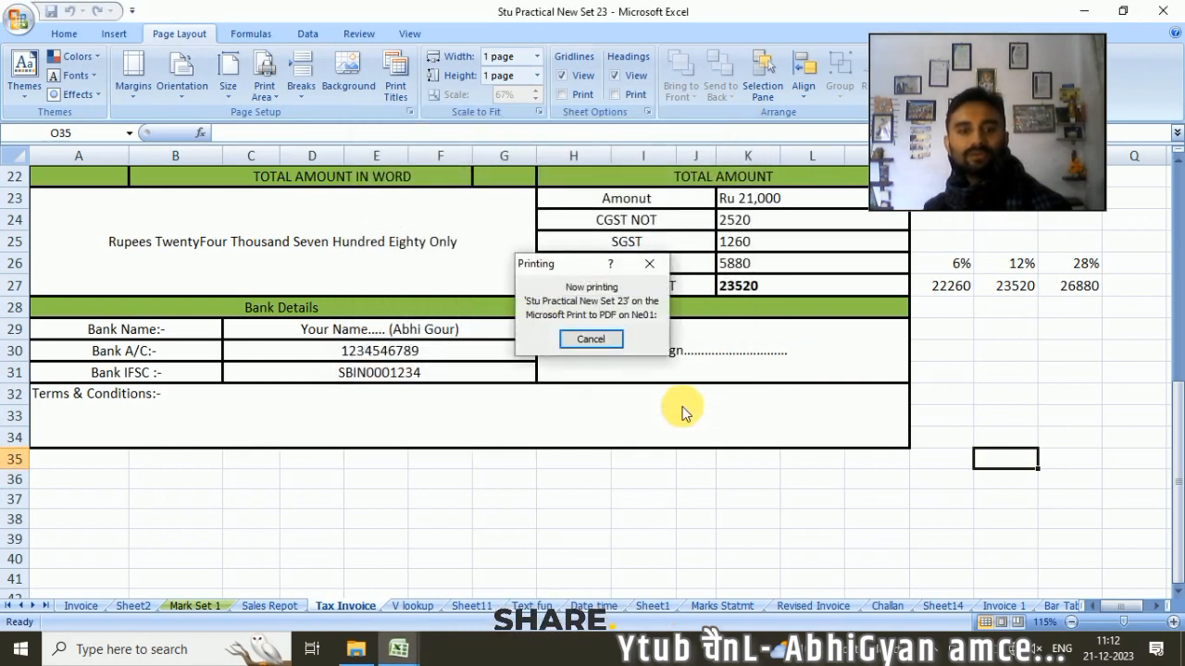
{"action": "scroll", "coordinate": [589, 315], "scroll_direction": "up", "scroll_amount": 5}
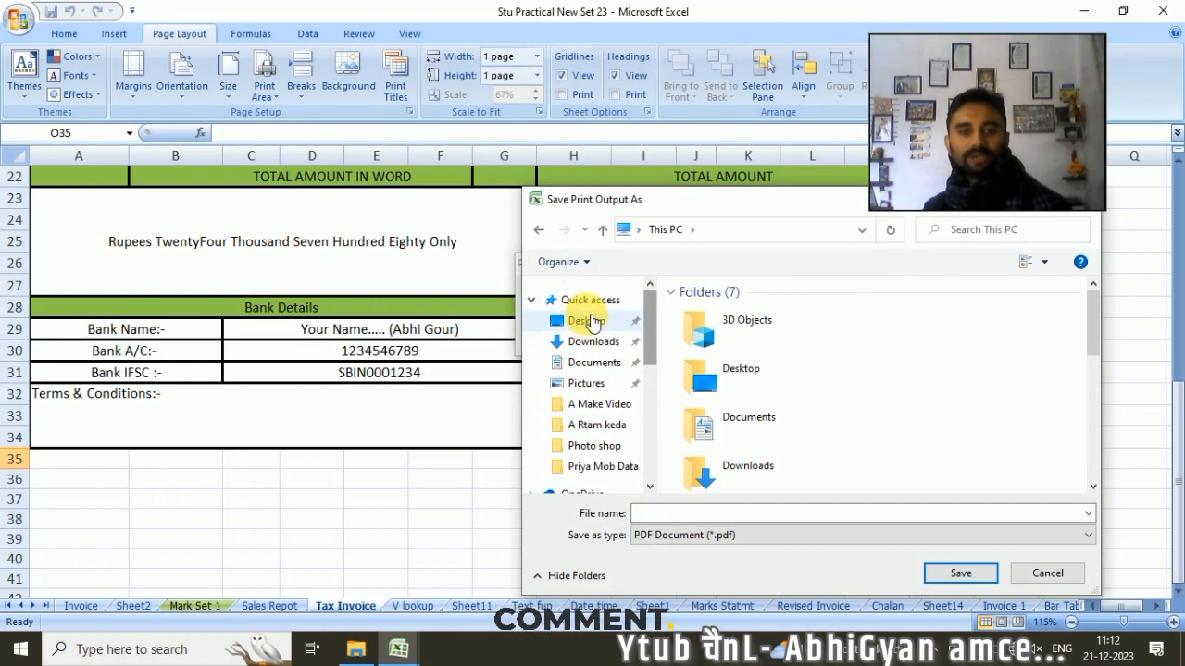
Step: Save the PDF output on the Desktop under the file name aaa
{"action": "left_click", "coordinate": [593, 322]}
{"action": "left_click", "coordinate": [780, 514]}
{"action": "type", "text": "aaa"}
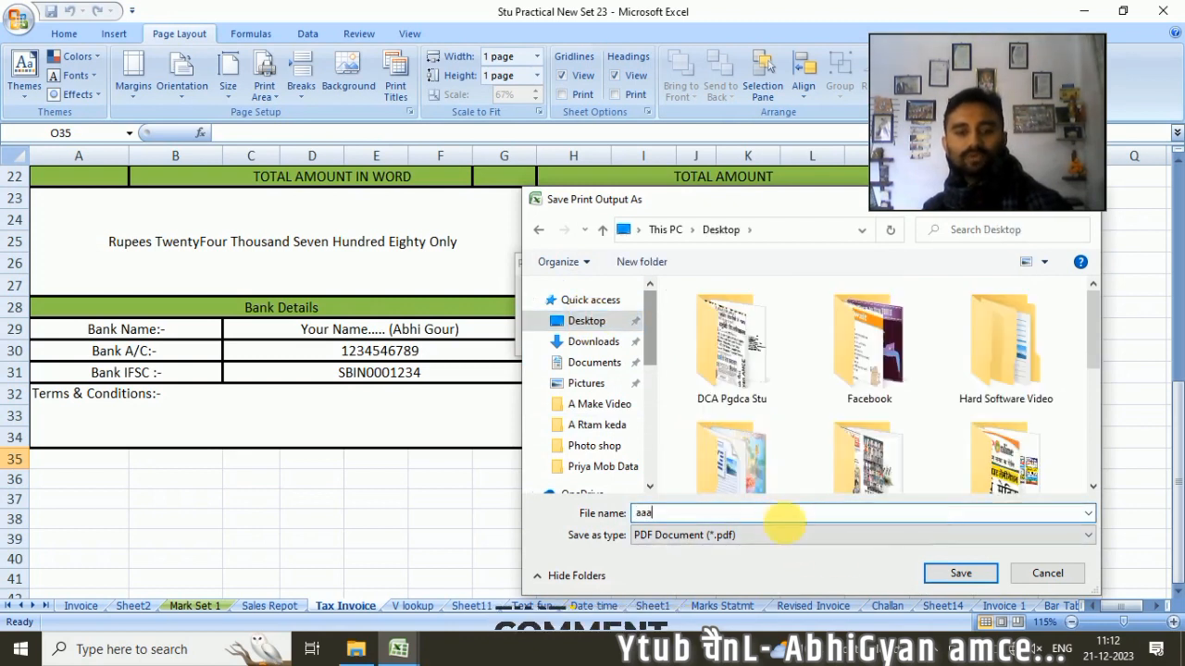
{"action": "left_click", "coordinate": [961, 574]}
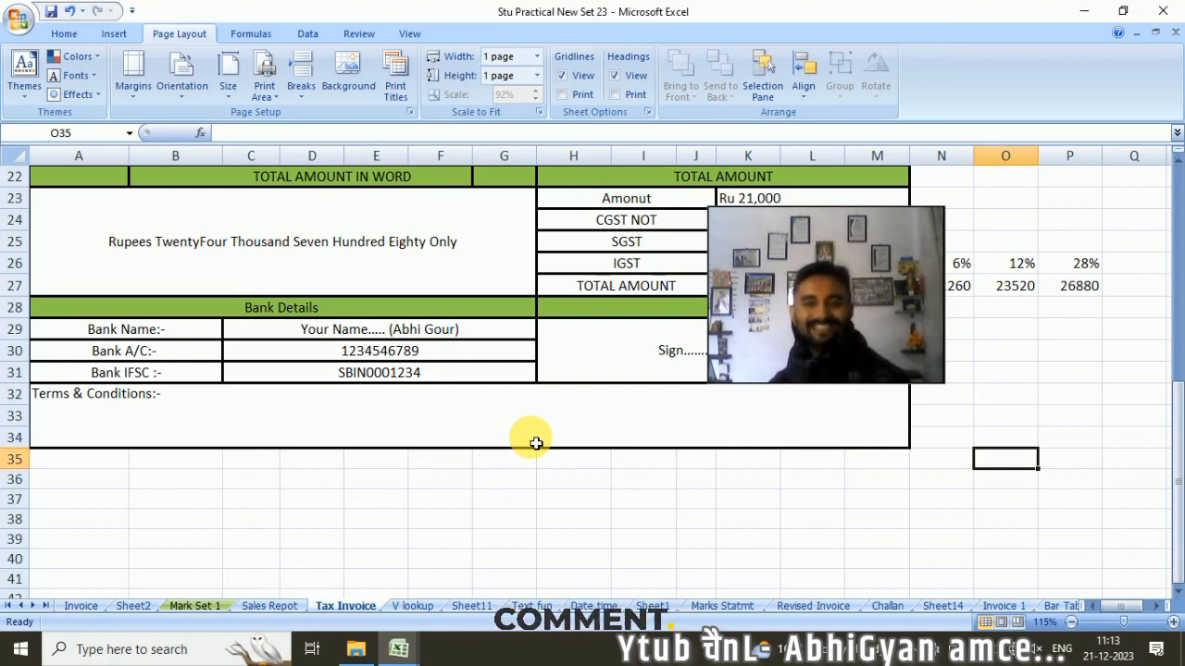
Step: Open aaa.pdf from the desktop in the browser and examine the printed invoice from header to bank details
{"action": "left_click", "coordinate": [1084, 10]}
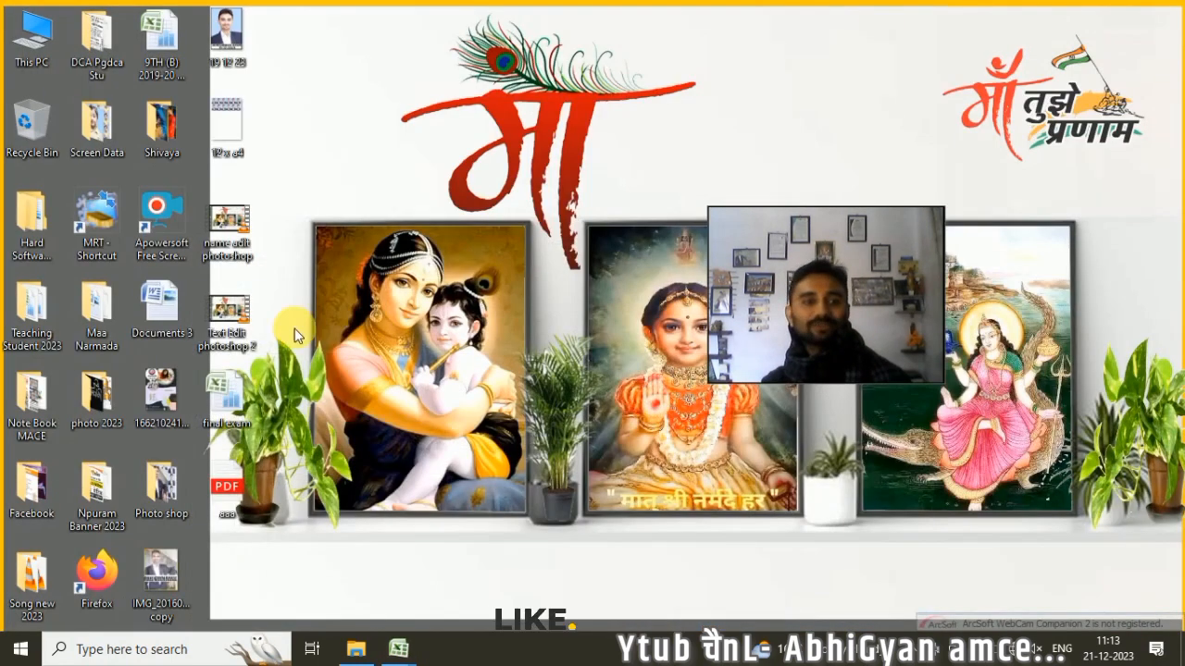
{"action": "double_click", "coordinate": [227, 491]}
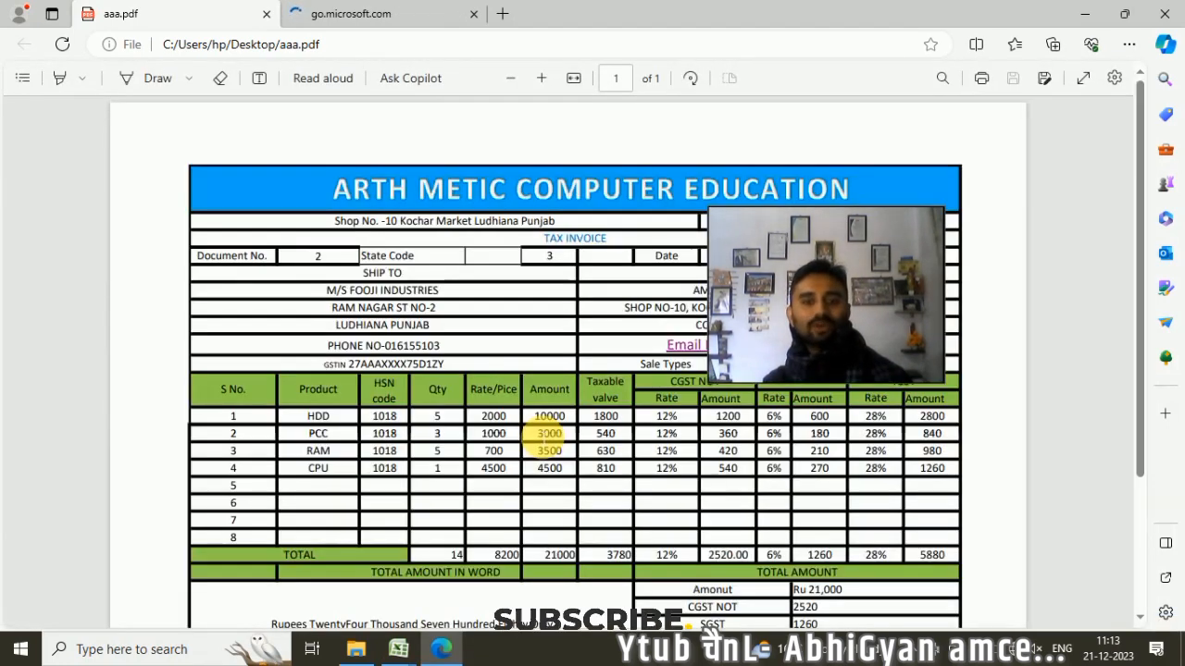
{"action": "scroll", "coordinate": [544, 433], "scroll_direction": "down", "scroll_amount": 3}
{"action": "left_click_drag", "start_coordinate": [939, 288], "coordinate": [1179, 83]}
{"action": "scroll", "coordinate": [579, 427], "scroll_direction": "up", "scroll_amount": 3}
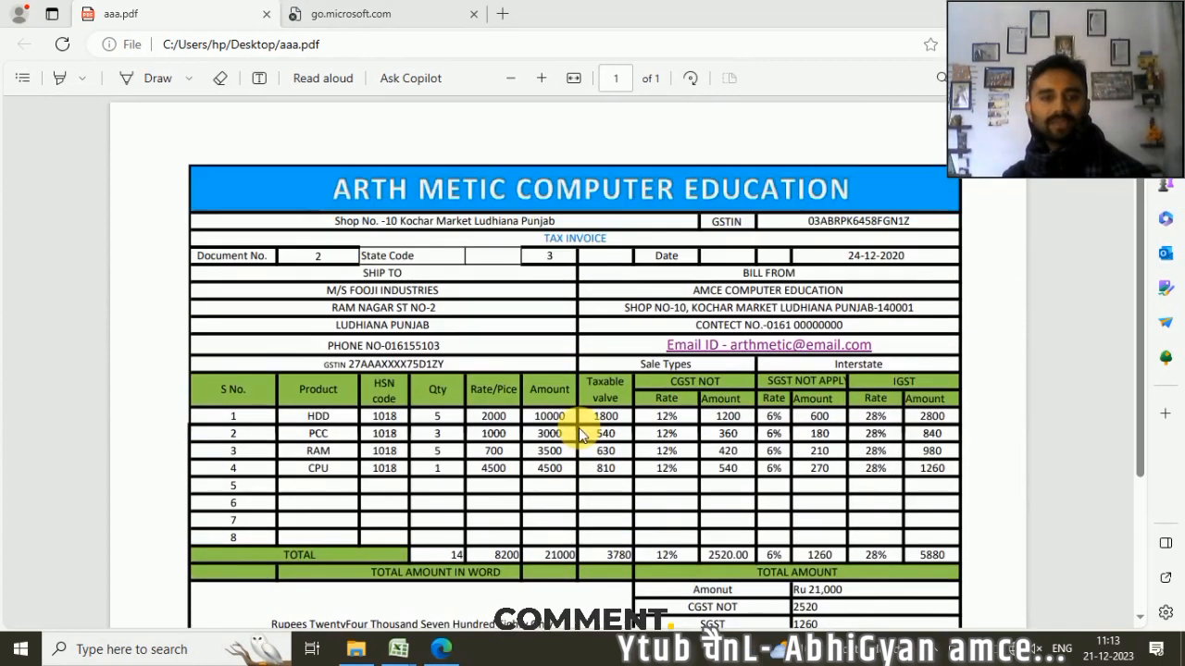
{"action": "scroll", "coordinate": [580, 428], "scroll_direction": "down", "scroll_amount": 3}
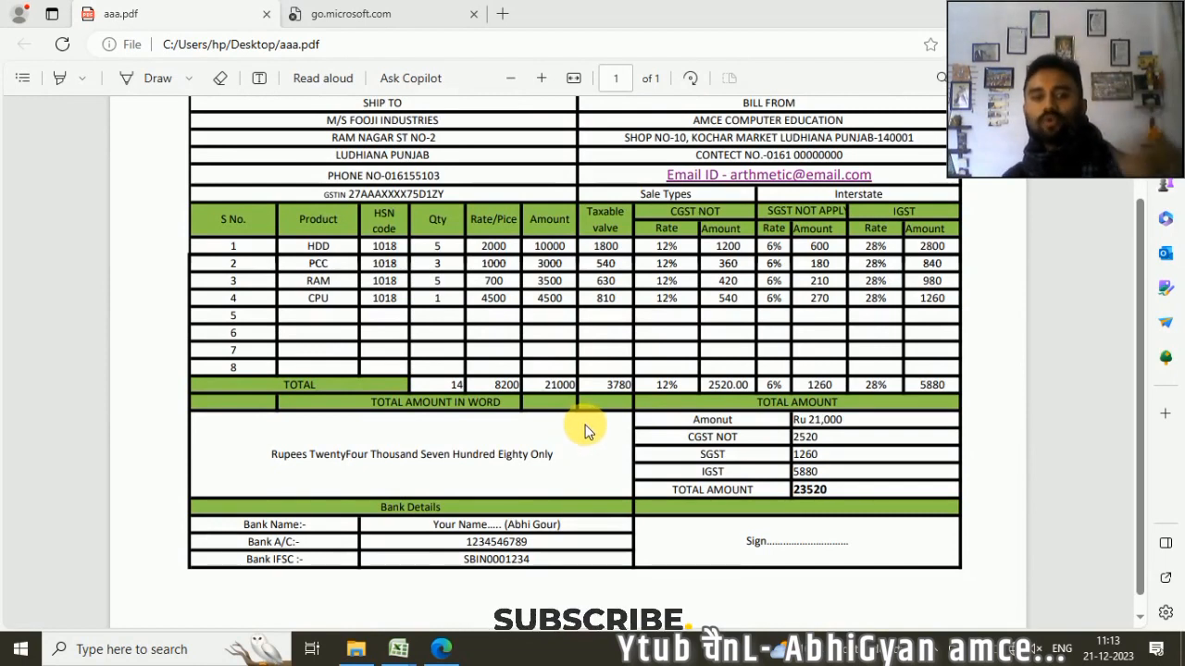
{"action": "left_click_drag", "start_coordinate": [1067, 99], "coordinate": [952, 227]}
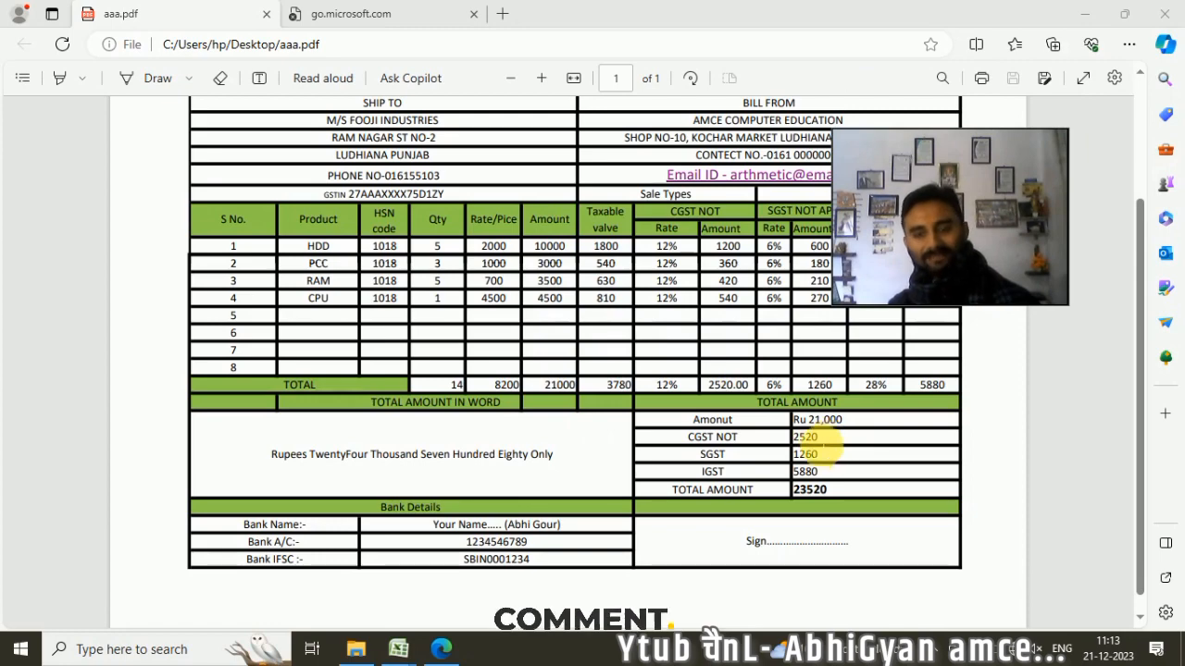